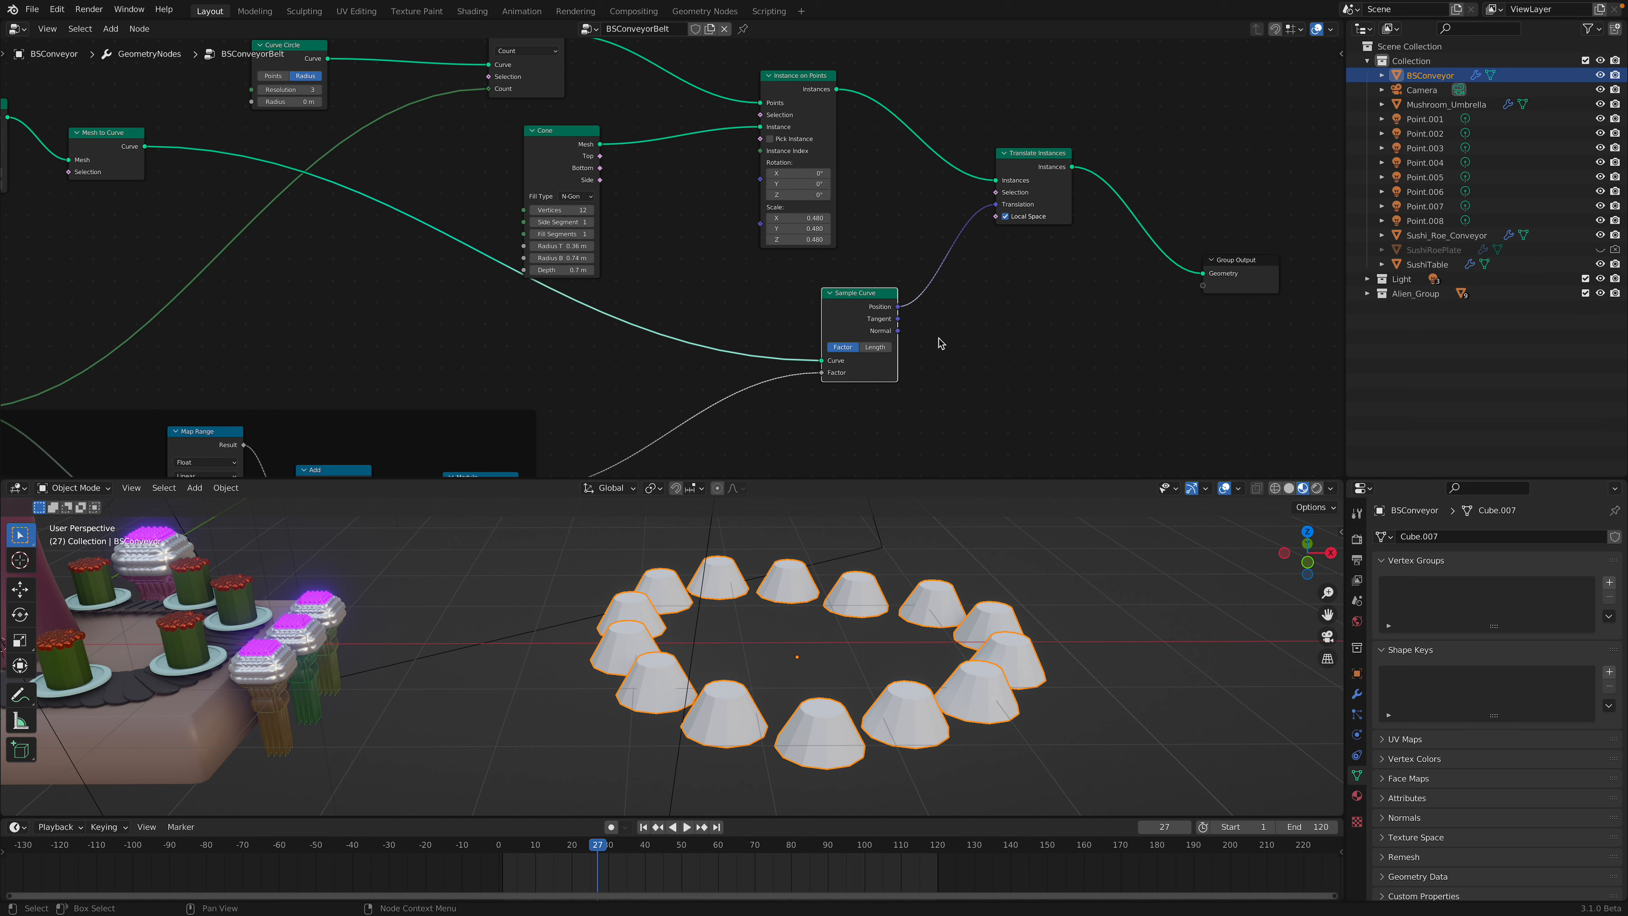
Step: Save the file and annotate an oval loop with direction arrows and end labels beside the Sample Curve node
{"action": "key", "text": "ctrl+s"}
{"action": "left_click_drag", "start_coordinate": [831, 315], "coordinate": [821, 320]}
{"action": "middle_click_drag", "start_coordinate": [950, 354], "coordinate": [912, 314]}
{"action": "key", "text": "d"}
{"action": "left_click_drag", "start_coordinate": [994, 441], "coordinate": [919, 366]}
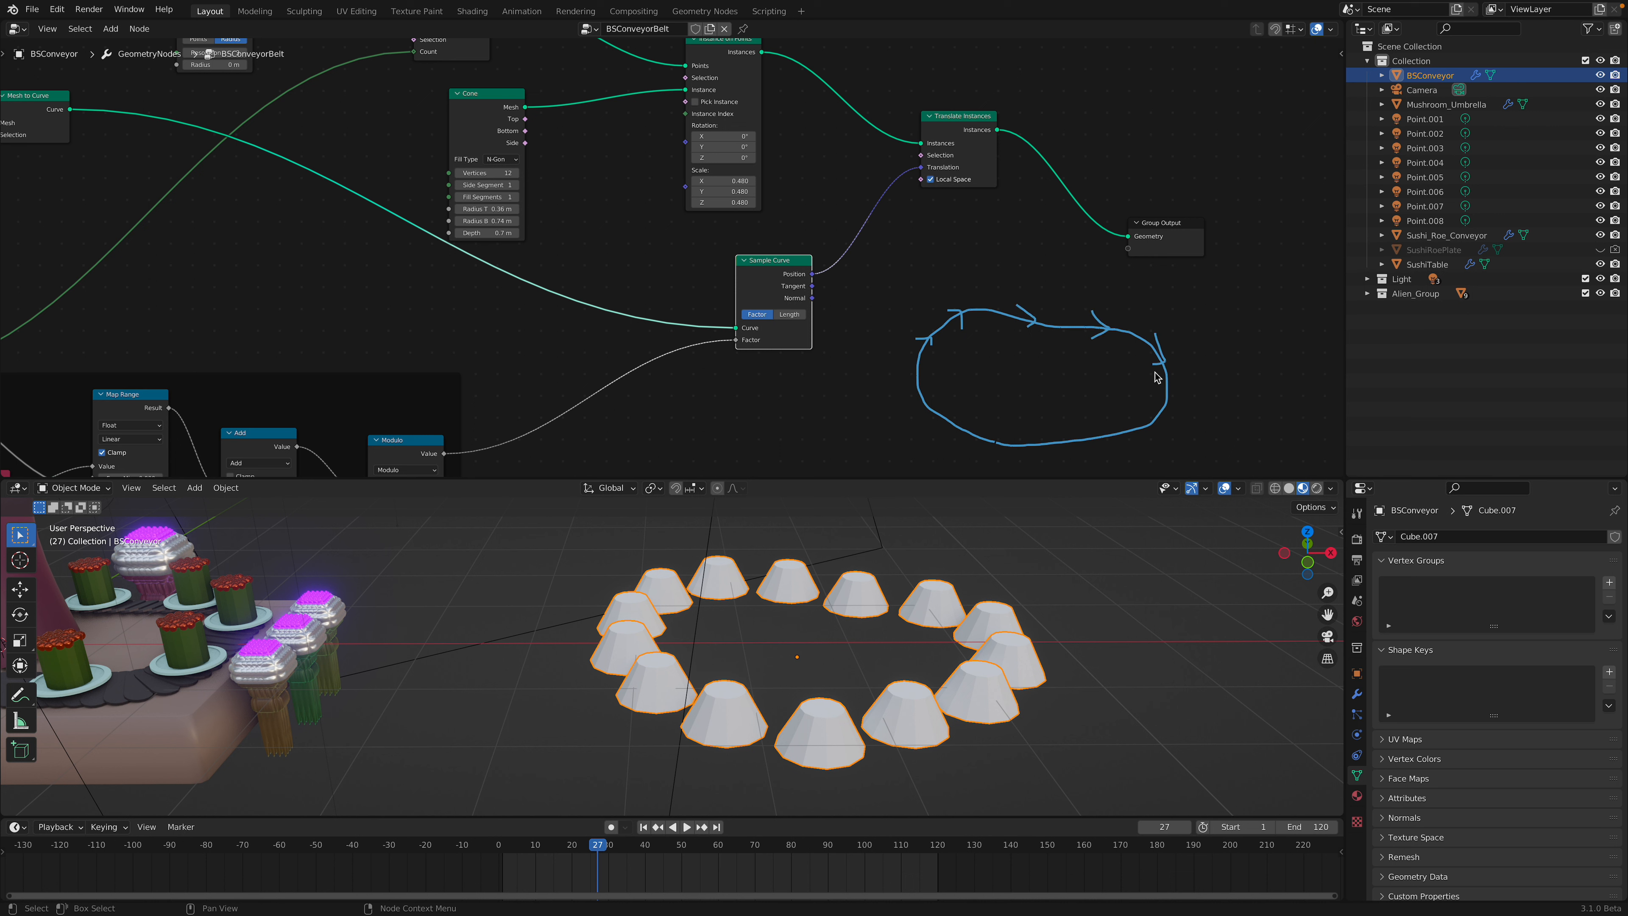
{"action": "mouse_move", "coordinate": [1118, 436]}
{"action": "left_mouse_down"}
{"action": "mouse_move", "coordinate": [1130, 446]}
{"action": "mouse_move", "coordinate": [963, 440]}
{"action": "mouse_move", "coordinate": [918, 387]}
{"action": "left_mouse_up"}
{"action": "mouse_move", "coordinate": [887, 378]}
{"action": "middle_mouse_down"}
{"action": "mouse_move", "coordinate": [930, 349]}
{"action": "mouse_move", "coordinate": [1000, 343]}
{"action": "mouse_move", "coordinate": [999, 319]}
{"action": "mouse_move", "coordinate": [857, 274]}
{"action": "middle_mouse_up"}
{"action": "scroll", "coordinate": [856, 274], "scroll_direction": "down", "scroll_amount": 1}
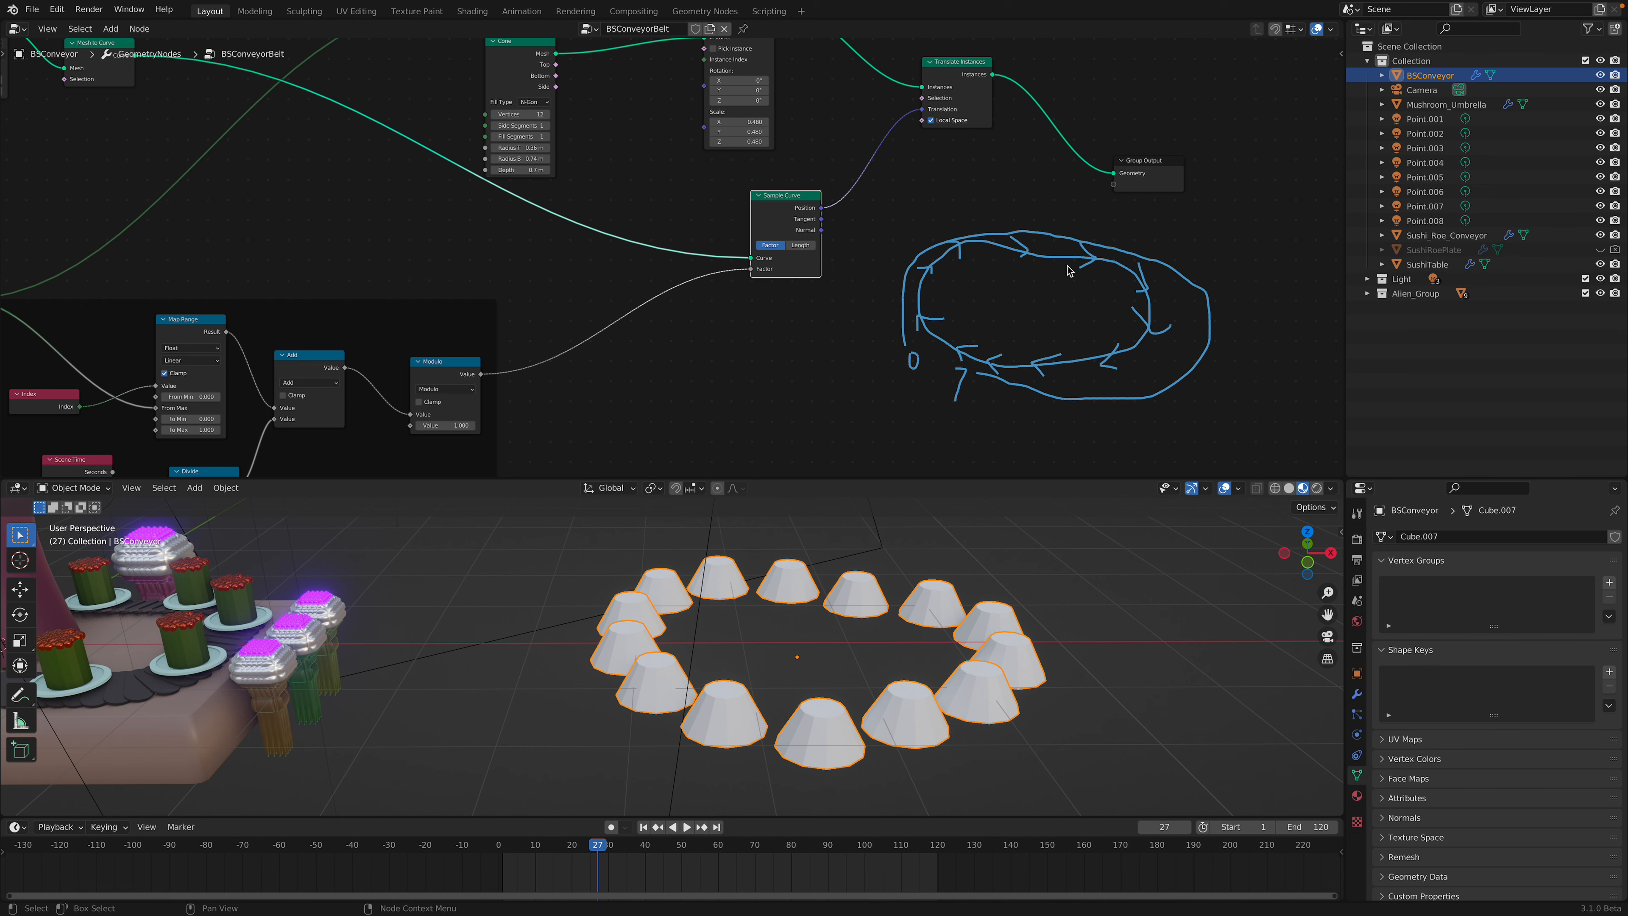
Step: Move the framed Map Range, Add and Modulo node group closer to the Sample Curve node
{"action": "middle_click_drag", "start_coordinate": [905, 316], "coordinate": [997, 335]}
{"action": "scroll", "coordinate": [938, 298], "scroll_direction": "up", "scroll_amount": 1}
{"action": "left_click_drag", "start_coordinate": [908, 237], "coordinate": [891, 232]}
{"action": "scroll", "coordinate": [887, 255], "scroll_direction": "up", "scroll_amount": 2}
{"action": "scroll", "coordinate": [839, 308], "scroll_direction": "down", "scroll_amount": 2}
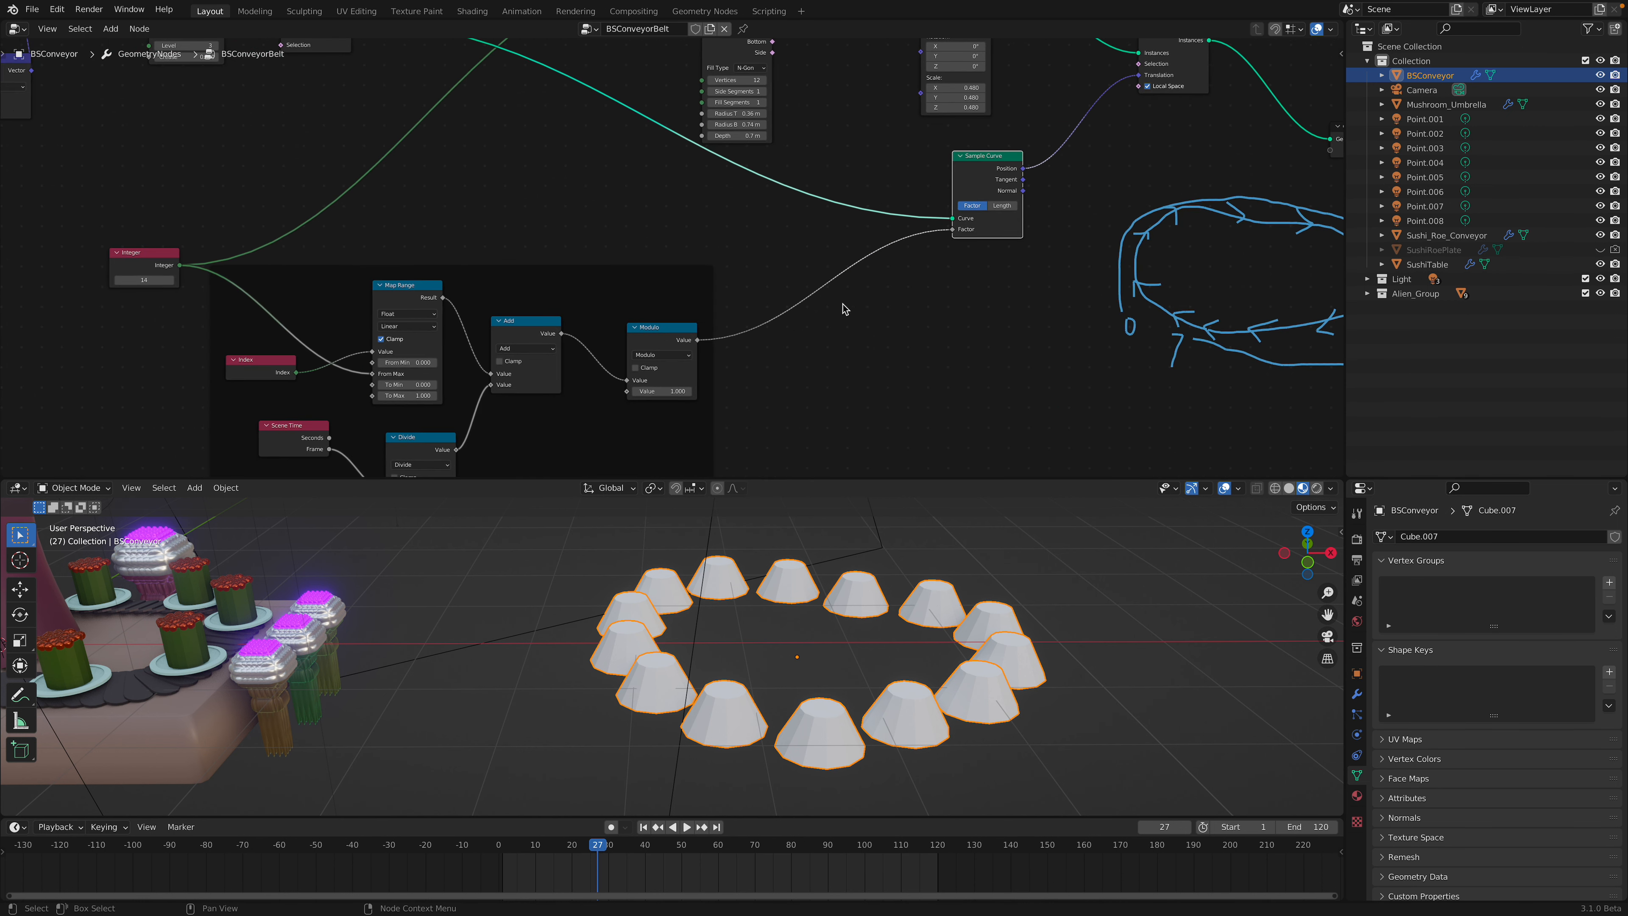
{"action": "left_click_drag", "start_coordinate": [695, 307], "coordinate": [838, 293]}
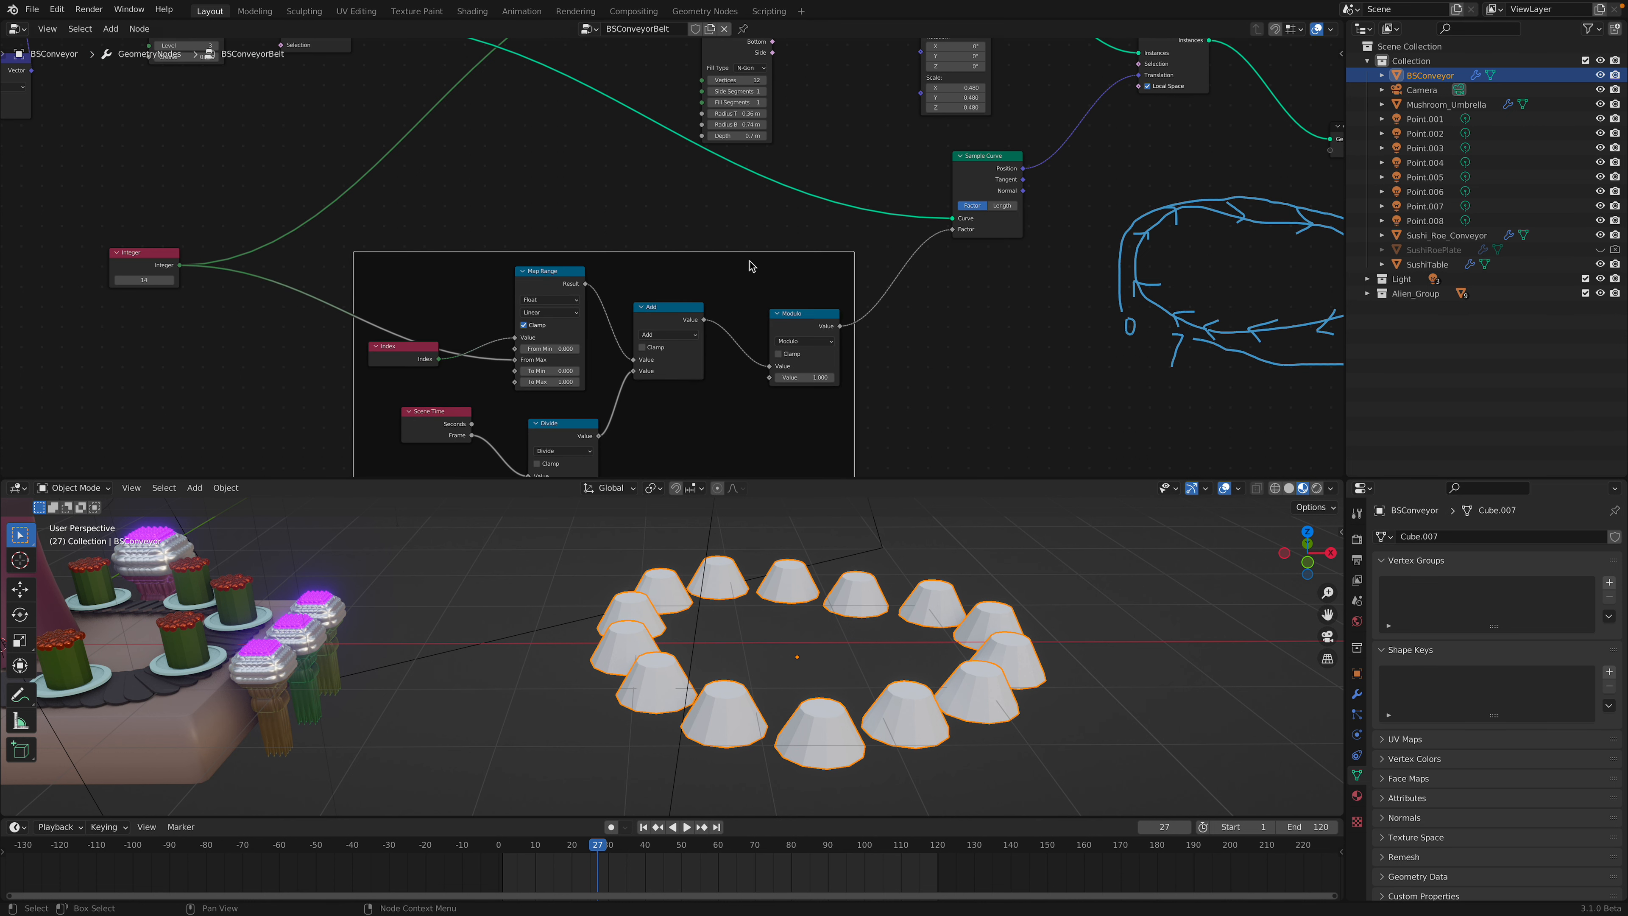
Step: Reposition the Integer node and set its value to 7
{"action": "middle_click_drag", "start_coordinate": [507, 296], "coordinate": [647, 311]}
{"action": "left_click_drag", "start_coordinate": [308, 272], "coordinate": [326, 251]}
{"action": "middle_click_drag", "start_coordinate": [326, 251], "coordinate": [349, 256]}
{"action": "middle_click_drag", "start_coordinate": [730, 654], "coordinate": [727, 665]}
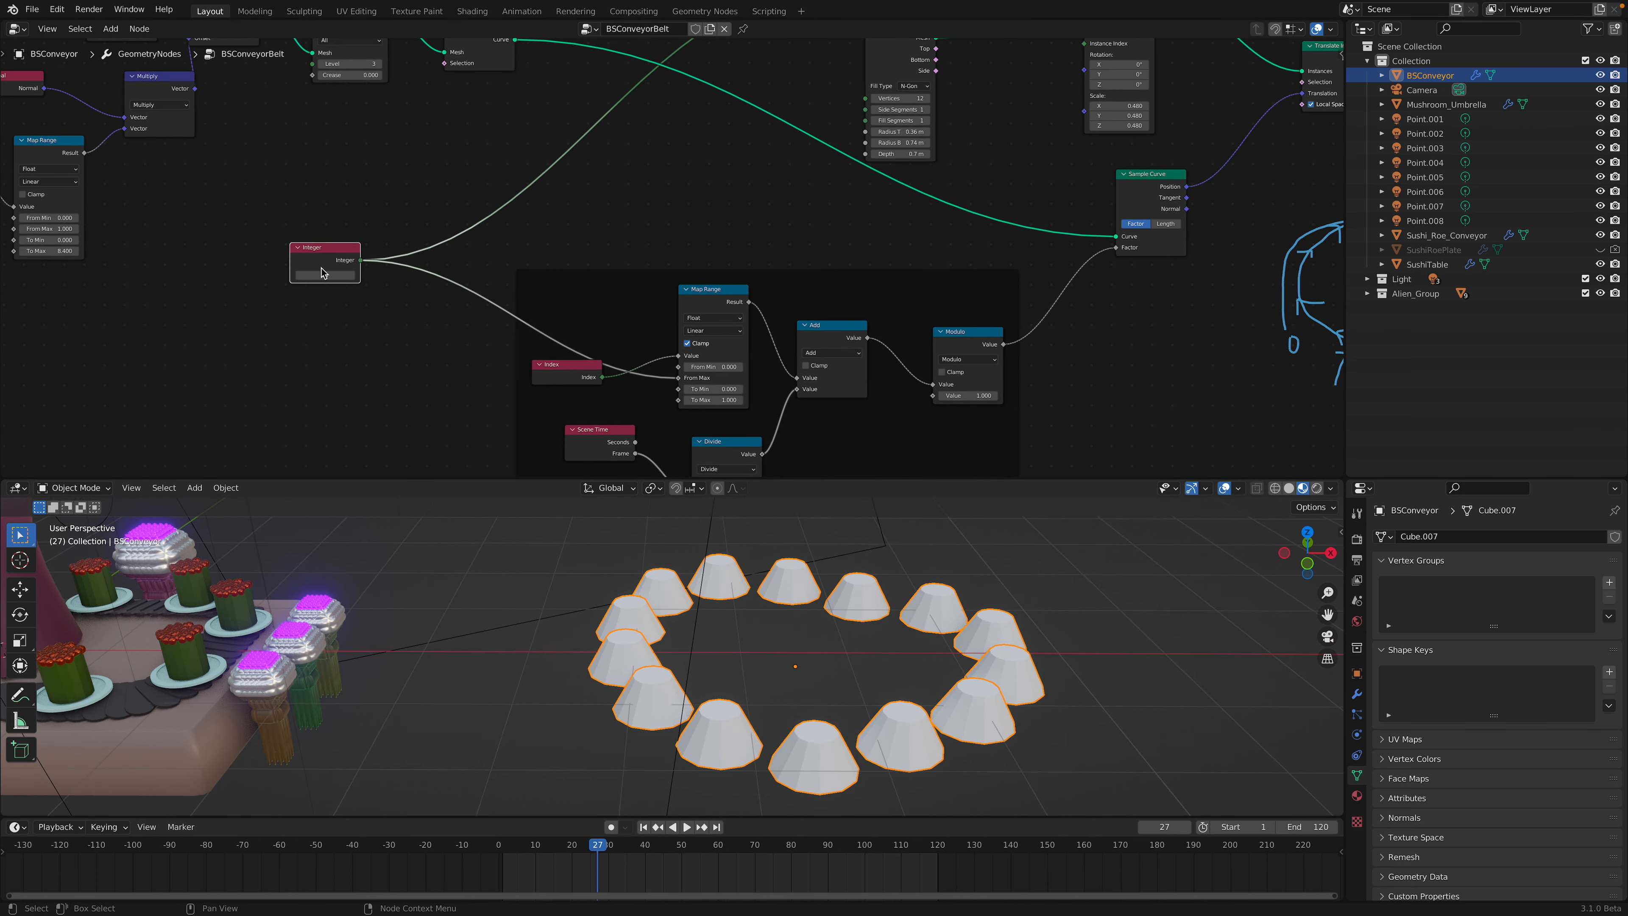
{"action": "type", "text": "7"}
{"action": "key", "text": "Return"}
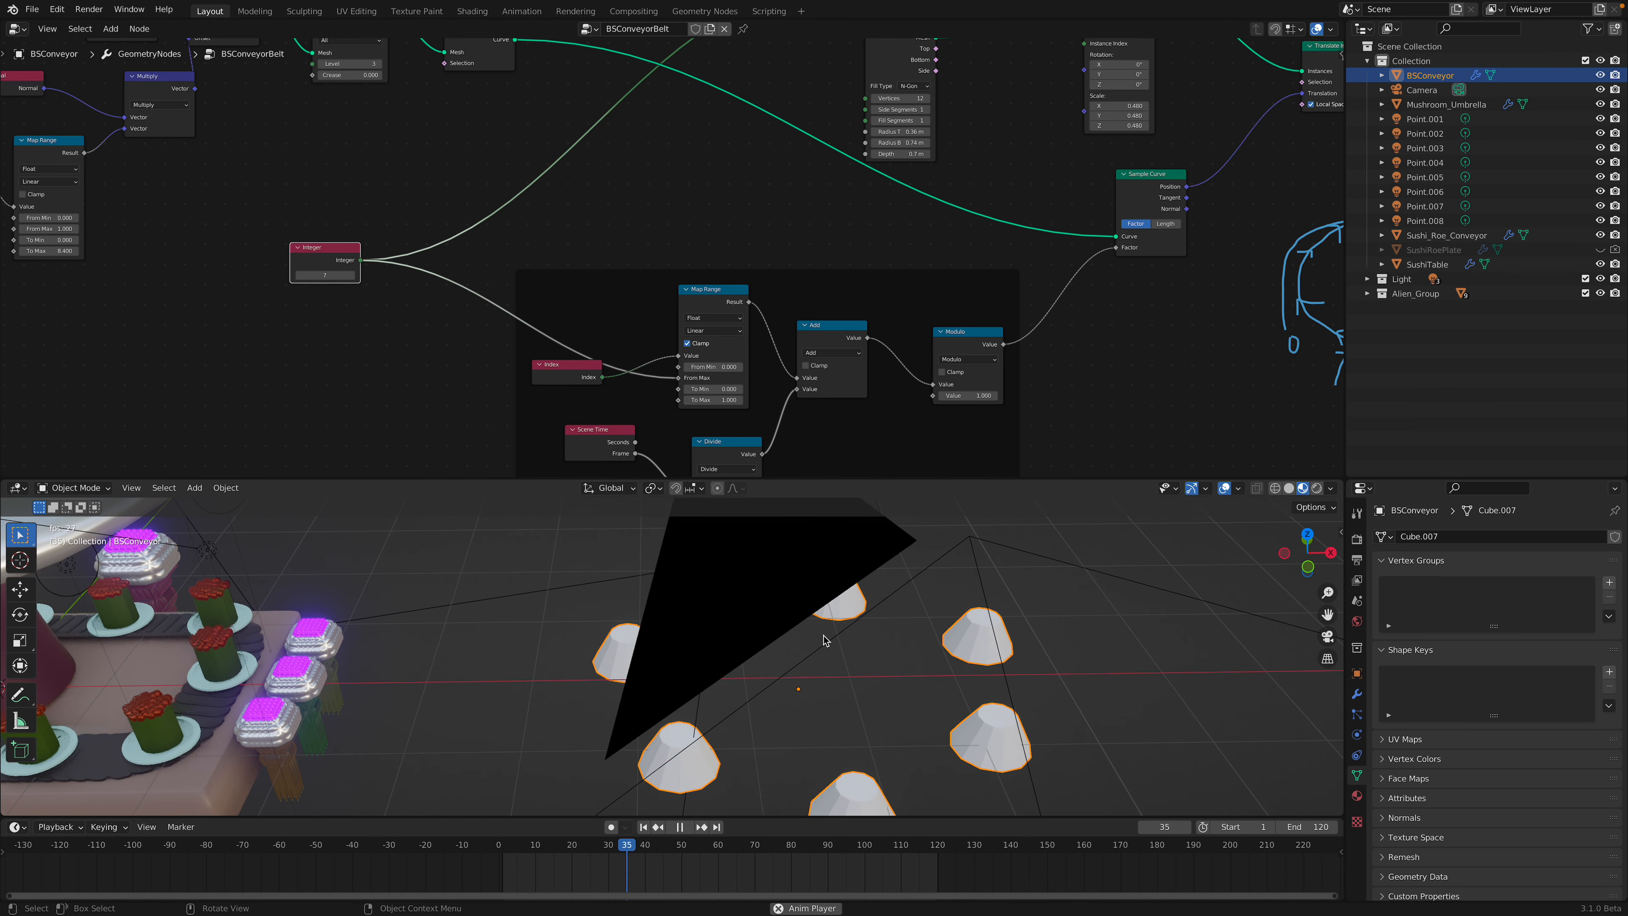
Step: Set the Integer node's value to 18, preview the animation and move the playhead to frame 34
{"action": "left_click_drag", "start_coordinate": [325, 275], "coordinate": [349, 239]}
{"action": "key", "text": "space"}
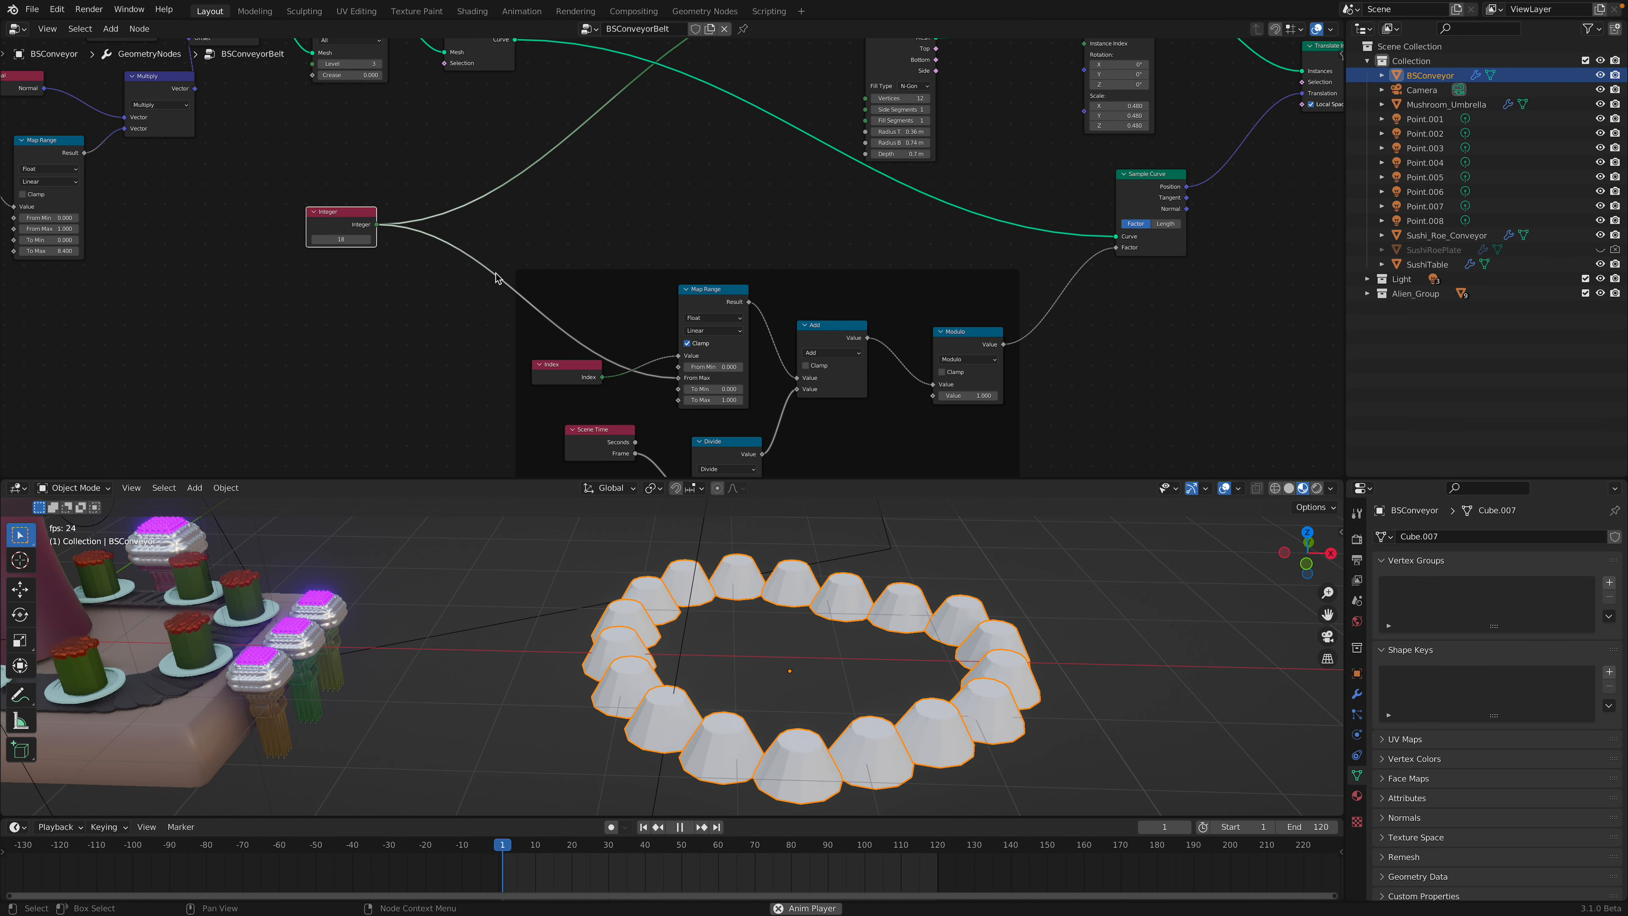
{"action": "key", "text": "space"}
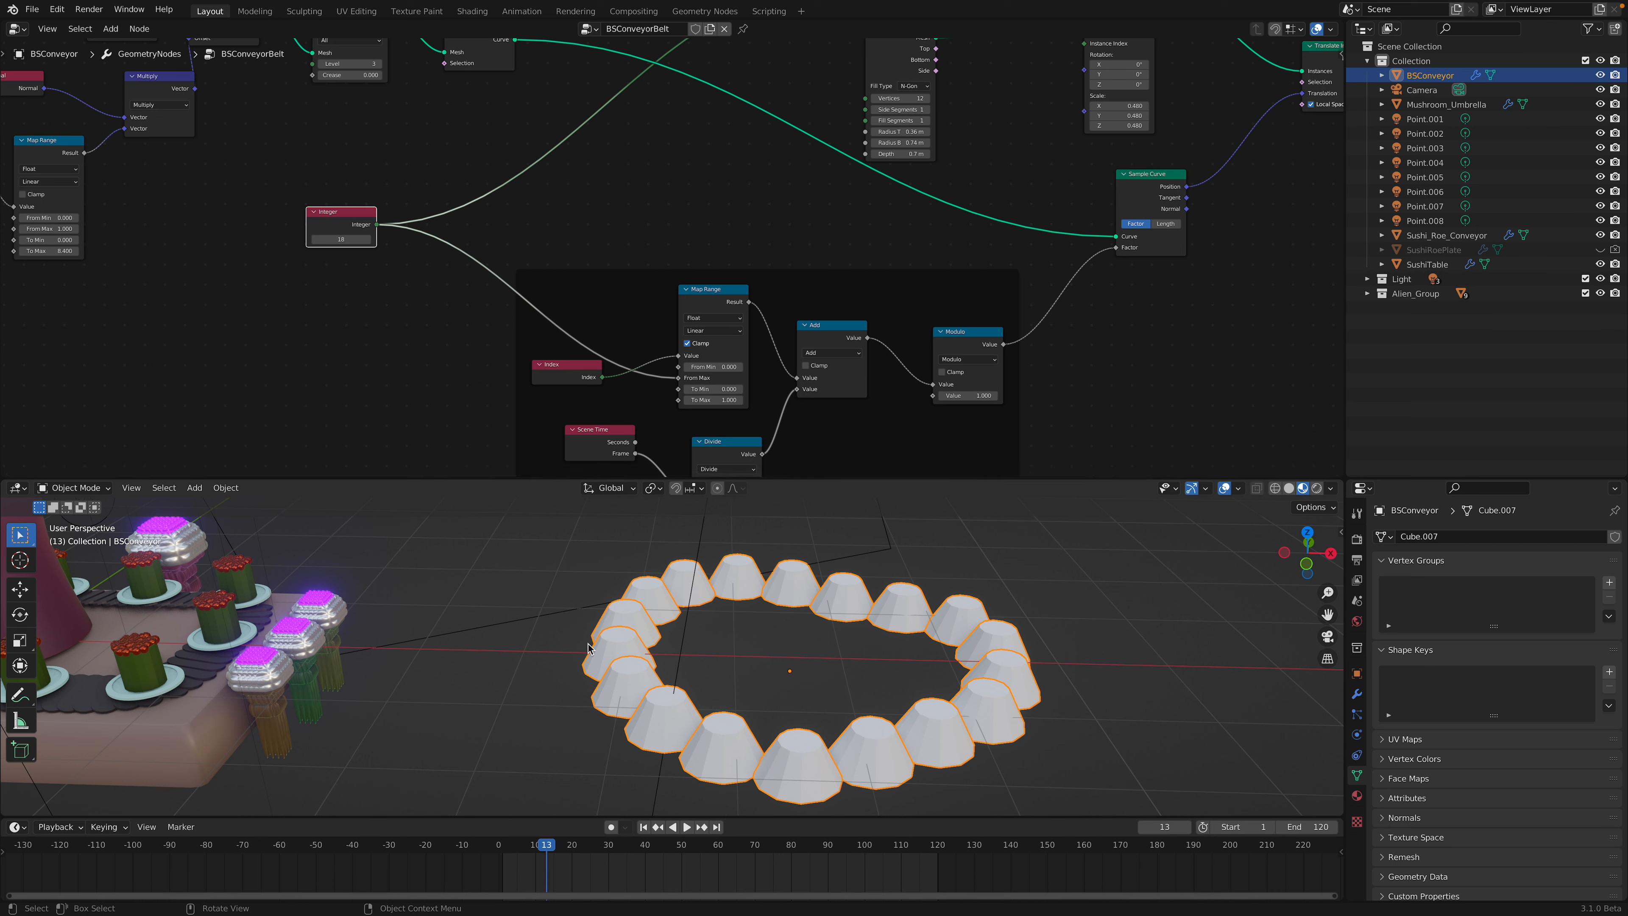
{"action": "left_click_drag", "start_coordinate": [577, 851], "coordinate": [627, 831]}
Step: Move the Cone node closer to the Instance on Points node
{"action": "scroll", "coordinate": [695, 355], "scroll_direction": "down", "scroll_amount": 2}
{"action": "middle_click_drag", "start_coordinate": [761, 230], "coordinate": [722, 263]}
{"action": "scroll", "coordinate": [723, 263], "scroll_direction": "down", "scroll_amount": 2}
{"action": "left_click_drag", "start_coordinate": [781, 293], "coordinate": [770, 282]}
{"action": "middle_click_drag", "start_coordinate": [802, 236], "coordinate": [708, 271]}
{"action": "scroll", "coordinate": [708, 271], "scroll_direction": "up", "scroll_amount": 3}
{"action": "middle_click_drag", "start_coordinate": [745, 194], "coordinate": [701, 291]}
{"action": "left_click_drag", "start_coordinate": [692, 220], "coordinate": [758, 230]}
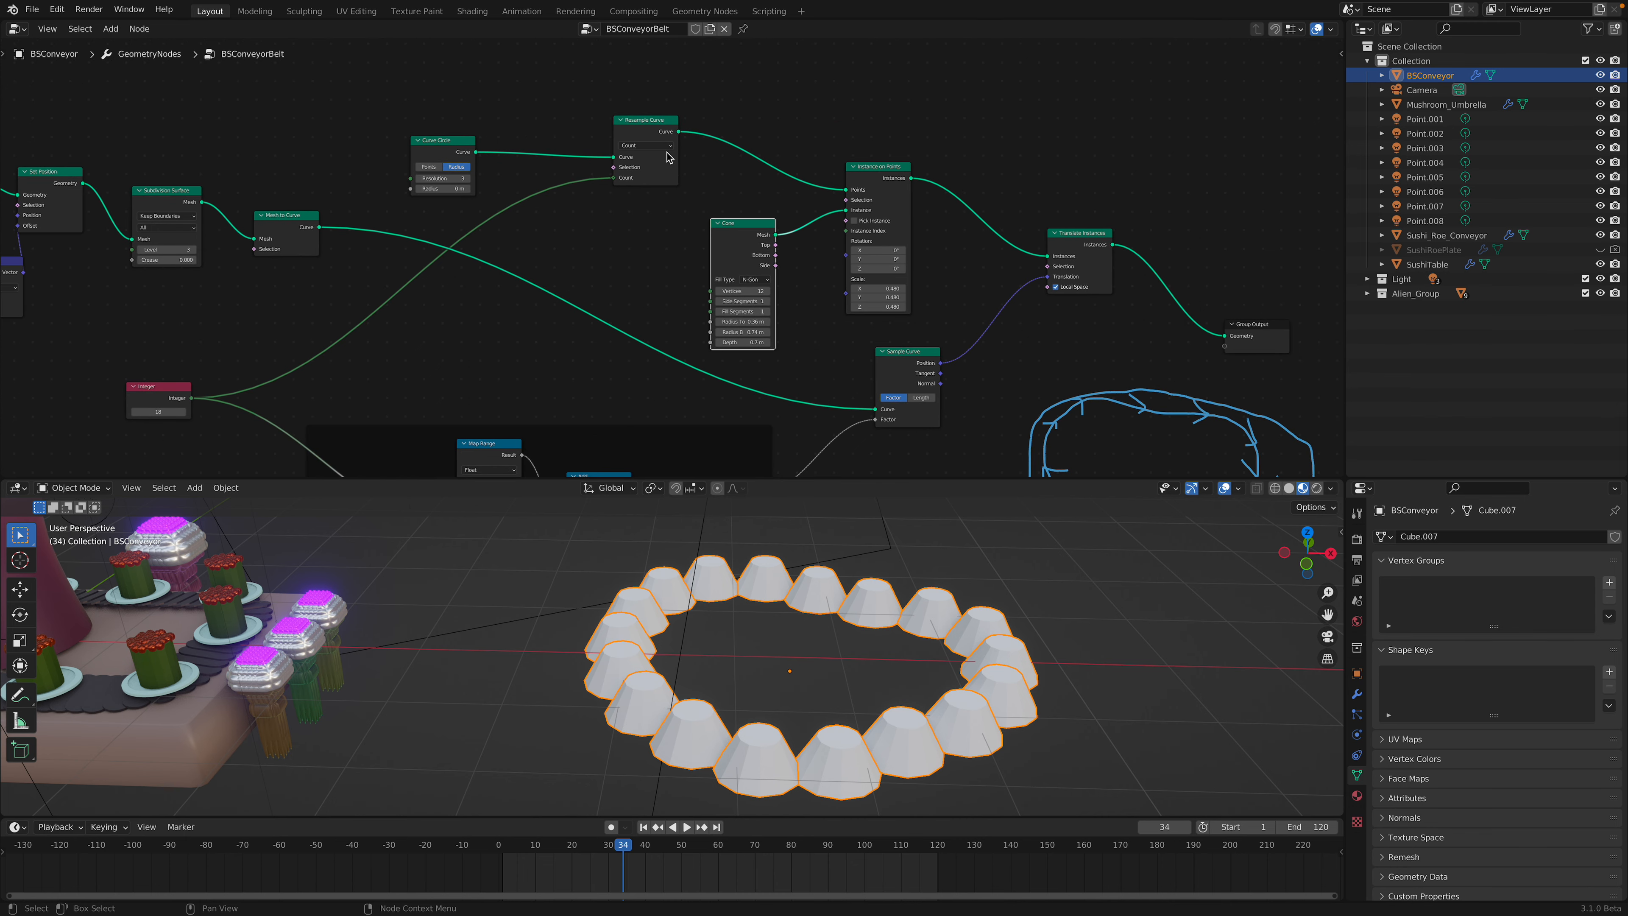
Step: Reposition the Resample Curve, Instance on Points, Translate Instances and Group Output nodes into a tighter layout
{"action": "left_click_drag", "start_coordinate": [650, 131], "coordinate": [674, 103]}
{"action": "left_click_drag", "start_coordinate": [891, 187], "coordinate": [899, 160]}
{"action": "left_click_drag", "start_coordinate": [1068, 233], "coordinate": [1052, 197]}
{"action": "middle_click_drag", "start_coordinate": [1192, 289], "coordinate": [1068, 262]}
{"action": "left_click_drag", "start_coordinate": [1132, 299], "coordinate": [1067, 209]}
Step: Move the Sample Curve node up slightly beneath the Instance on Points node
{"action": "left_click_drag", "start_coordinate": [795, 331], "coordinate": [795, 310]}
{"action": "middle_click_drag", "start_coordinate": [840, 312], "coordinate": [809, 284]}
{"action": "middle_click_drag", "start_coordinate": [859, 335], "coordinate": [938, 365]}
{"action": "scroll", "coordinate": [872, 320], "scroll_direction": "up", "scroll_amount": 3}
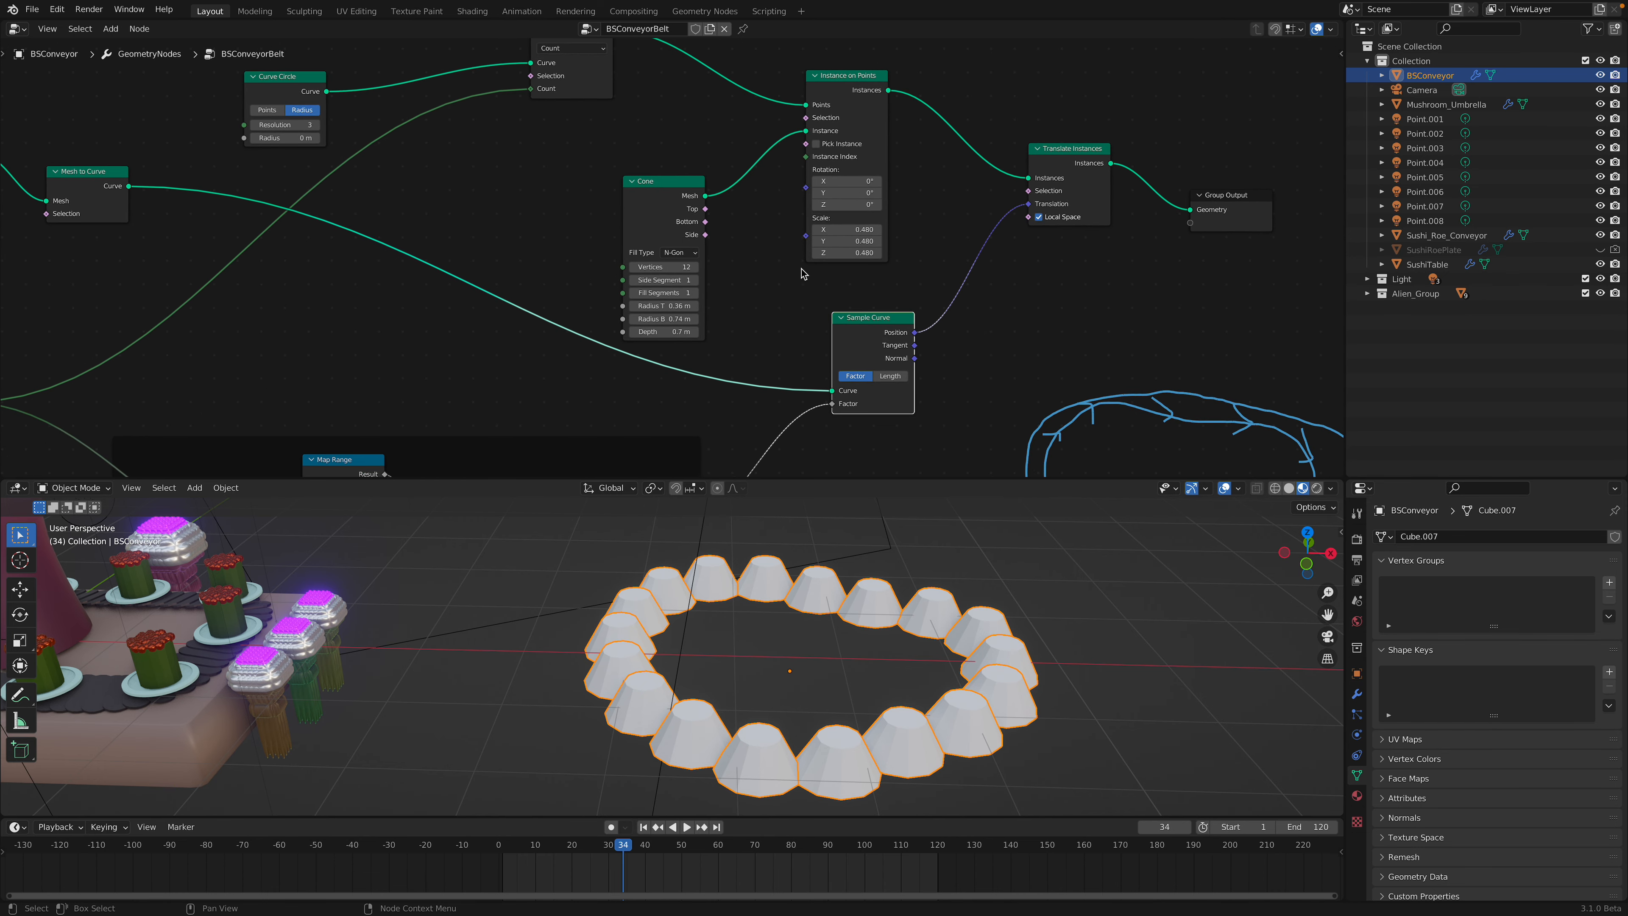
{"action": "left_click_drag", "start_coordinate": [875, 319], "coordinate": [883, 310]}
{"action": "mouse_move", "coordinate": [890, 315]}
{"action": "middle_mouse_down"}
{"action": "mouse_move", "coordinate": [891, 263]}
{"action": "mouse_move", "coordinate": [863, 347]}
{"action": "mouse_move", "coordinate": [913, 295]}
{"action": "middle_mouse_up"}
{"action": "scroll", "coordinate": [884, 356], "scroll_direction": "up", "scroll_amount": 1}
Step: Play the animation to examine how the cones travel around the loop
{"action": "key", "text": "space"}
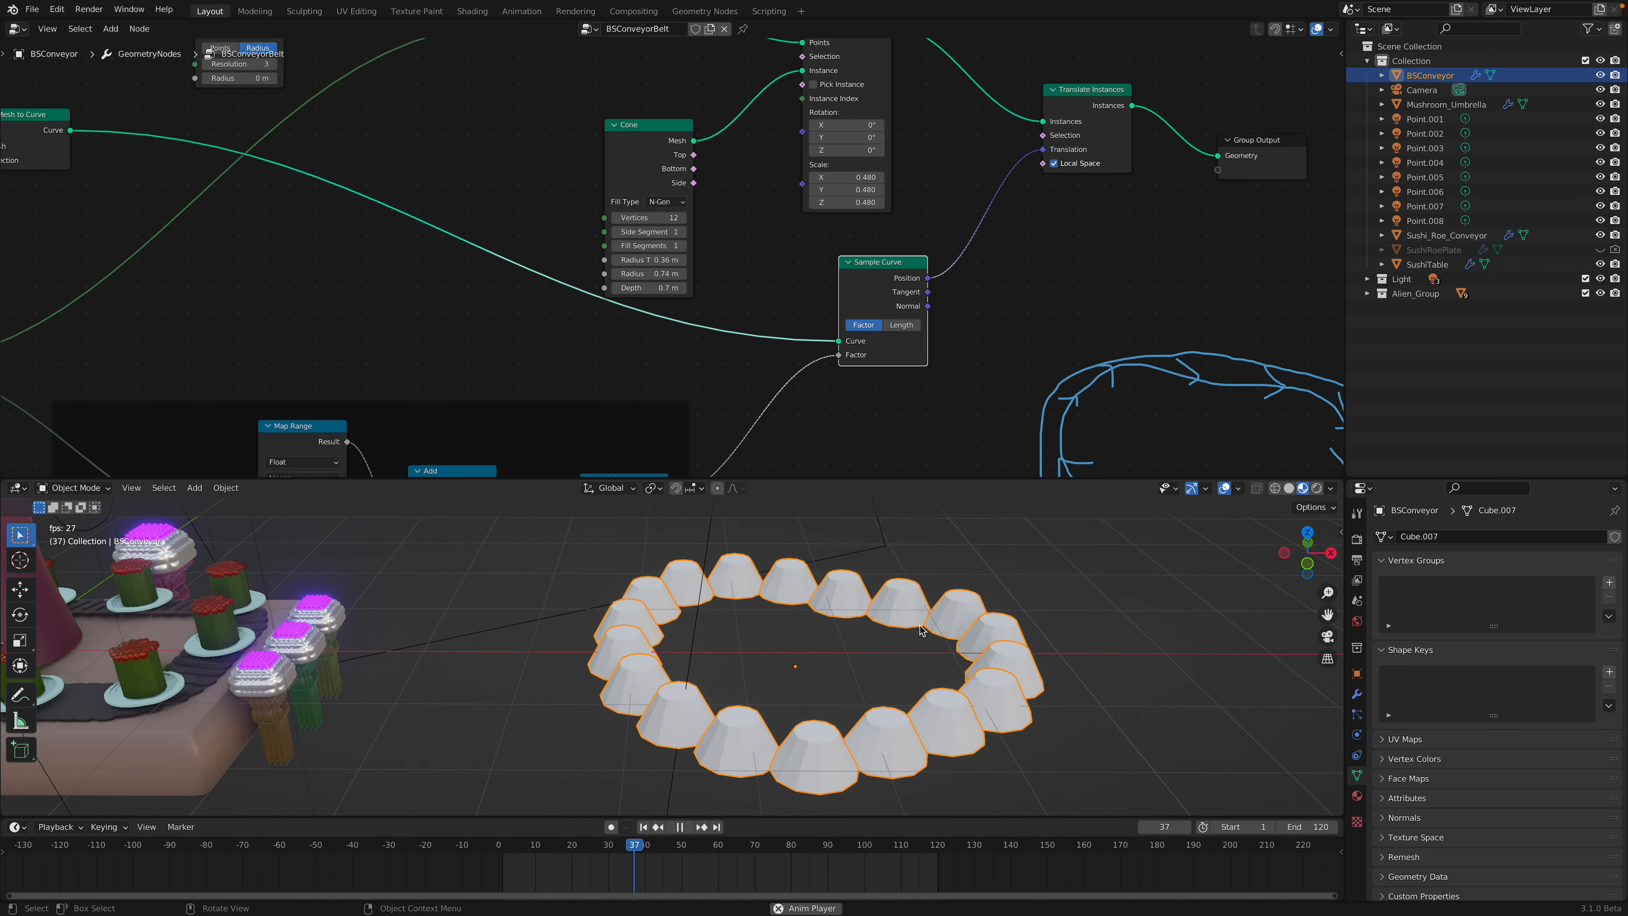
{"action": "middle_click_drag", "start_coordinate": [442, 404], "coordinate": [592, 298]}
{"action": "scroll", "coordinate": [573, 326], "scroll_direction": "down", "scroll_amount": 1}
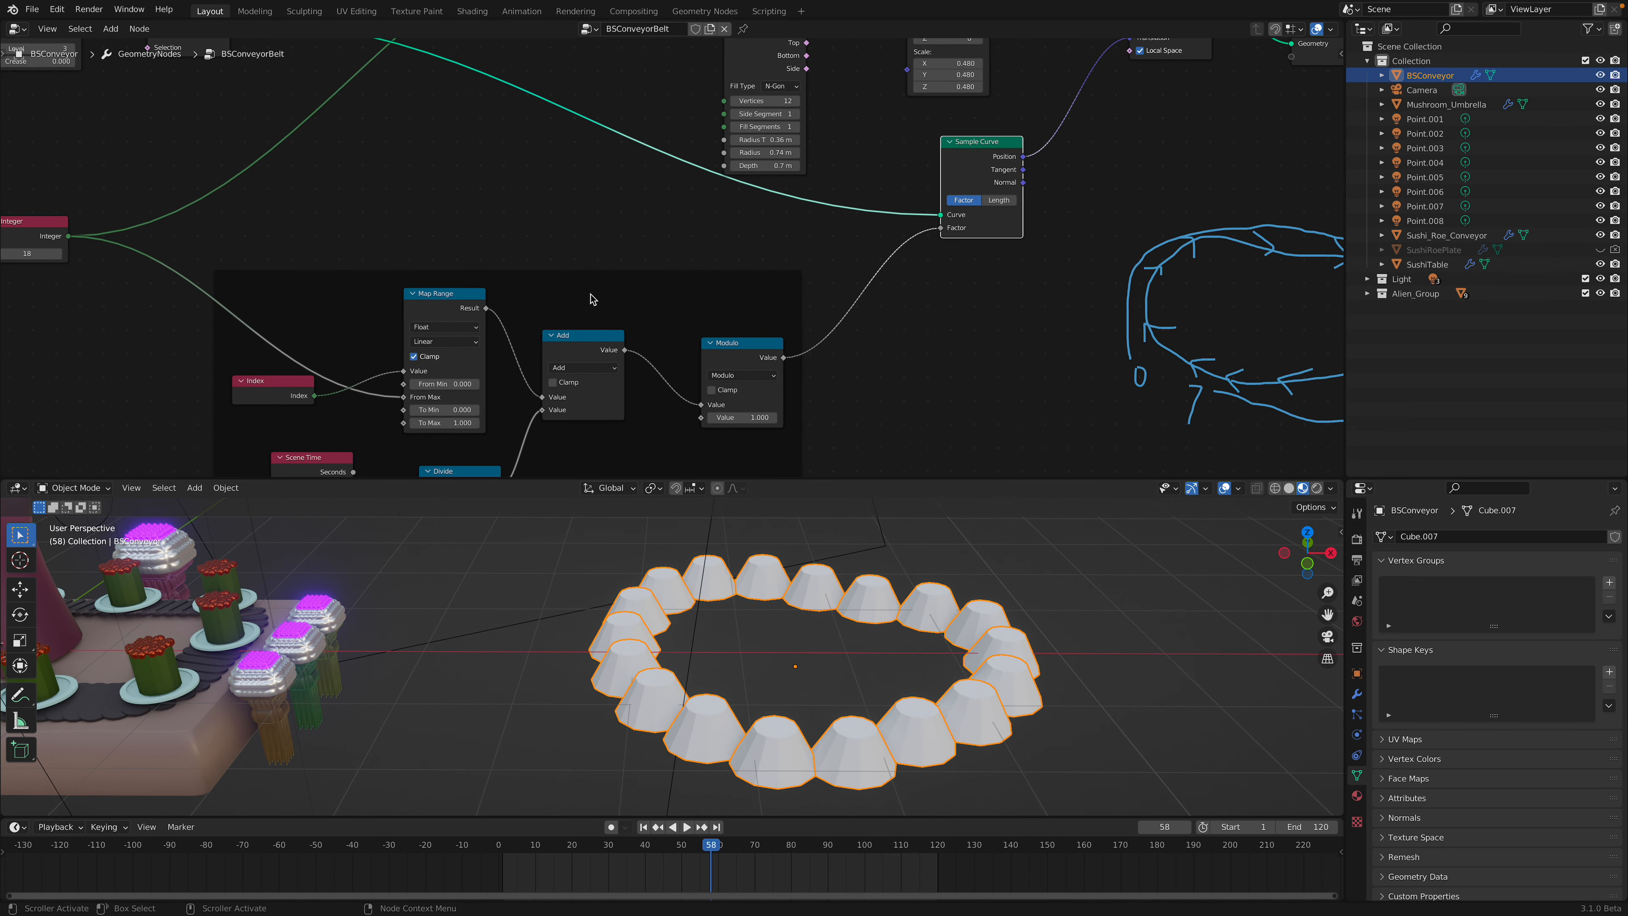
{"action": "key", "text": "space"}
{"action": "key", "text": "space"}
Step: Set the Divide node's value to 29.2 and preview the cones' motion around the loop
{"action": "middle_click_drag", "start_coordinate": [546, 368], "coordinate": [567, 252]}
{"action": "left_click_drag", "start_coordinate": [330, 337], "coordinate": [337, 352]}
{"action": "type", "text": "22.4"}
{"action": "key", "text": "Return"}
{"action": "key", "text": "space"}
{"action": "left_click_drag", "start_coordinate": [472, 423], "coordinate": [507, 425]}
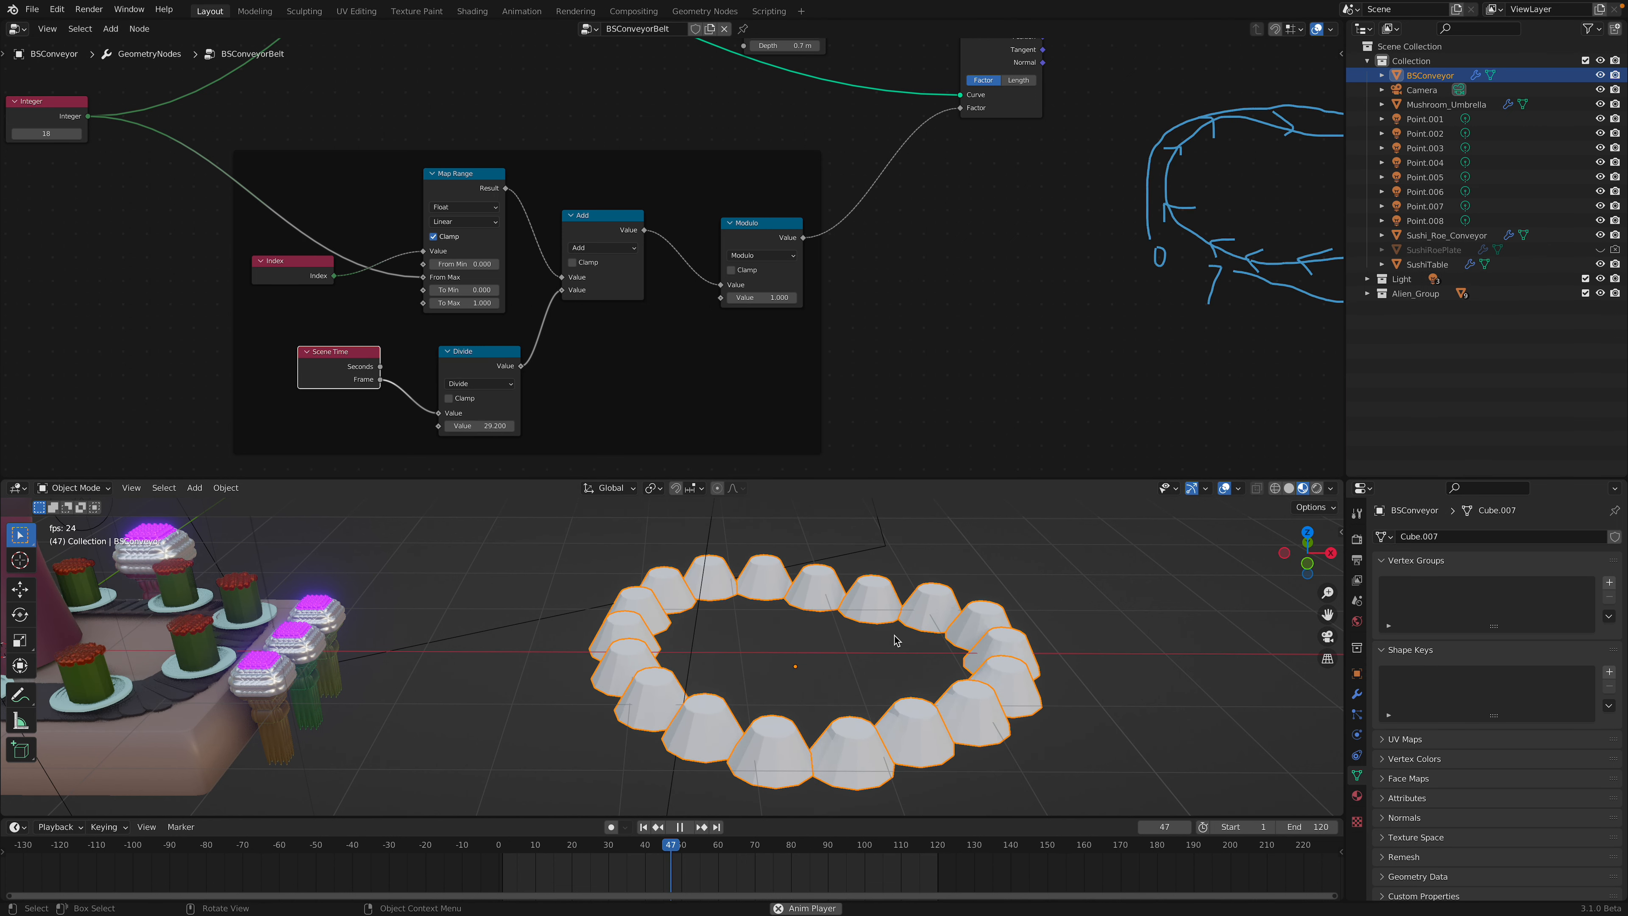
{"action": "key", "text": "space"}
{"action": "middle_click_drag", "start_coordinate": [896, 640], "coordinate": [811, 667]}
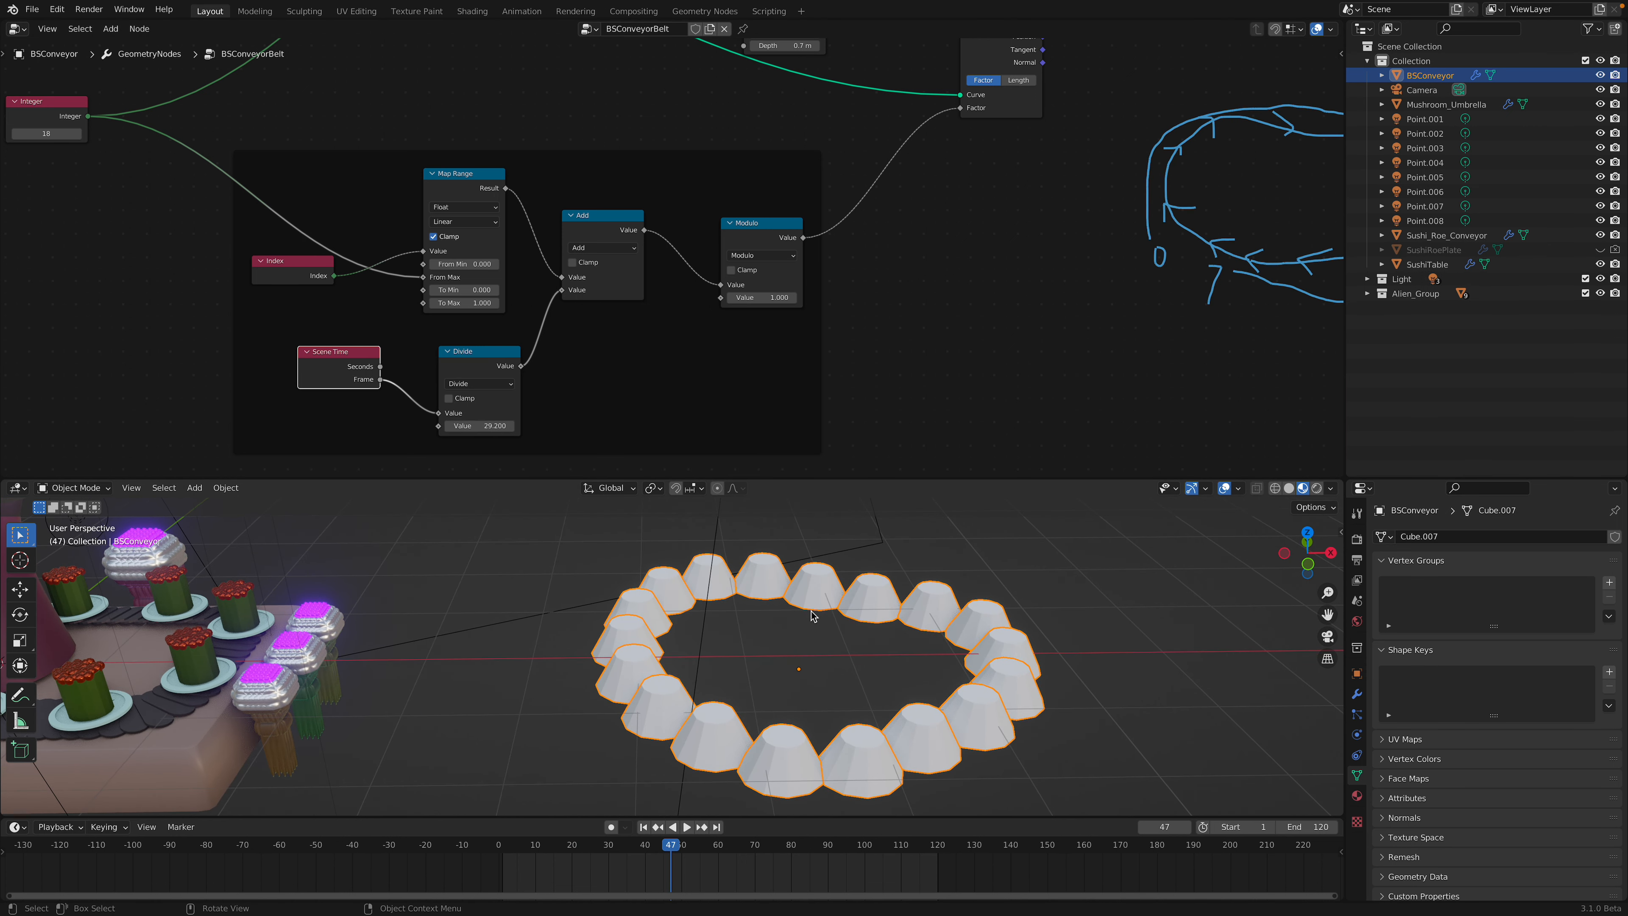
{"action": "middle_click_drag", "start_coordinate": [816, 617], "coordinate": [821, 614]}
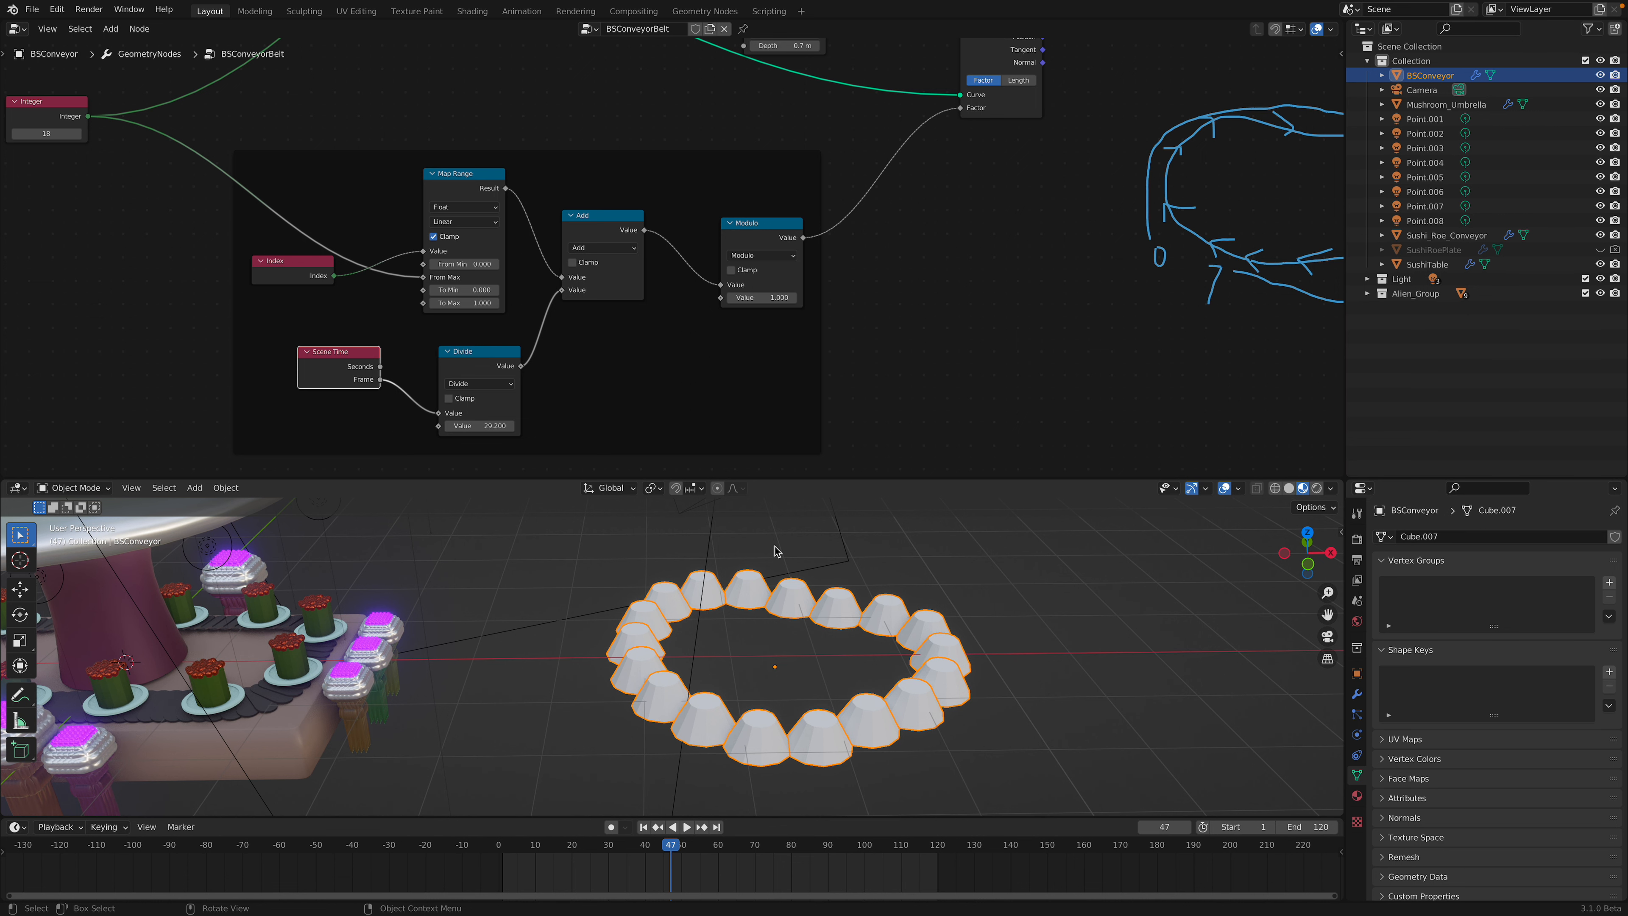
Step: Reposition the framed math nodes and the Sample Curve, Cone and Instance on Points nodes
{"action": "middle_click_drag", "start_coordinate": [854, 262], "coordinate": [828, 331]}
{"action": "left_click_drag", "start_coordinate": [736, 238], "coordinate": [791, 213]}
{"action": "scroll", "coordinate": [791, 213], "scroll_direction": "down", "scroll_amount": 1}
{"action": "middle_click_drag", "start_coordinate": [885, 219], "coordinate": [825, 303]}
{"action": "left_click_drag", "start_coordinate": [839, 253], "coordinate": [839, 239]}
{"action": "middle_click_drag", "start_coordinate": [722, 165], "coordinate": [699, 237]}
{"action": "left_click_drag", "start_coordinate": [643, 208], "coordinate": [662, 163]}
{"action": "middle_click_drag", "start_coordinate": [662, 163], "coordinate": [665, 207]}
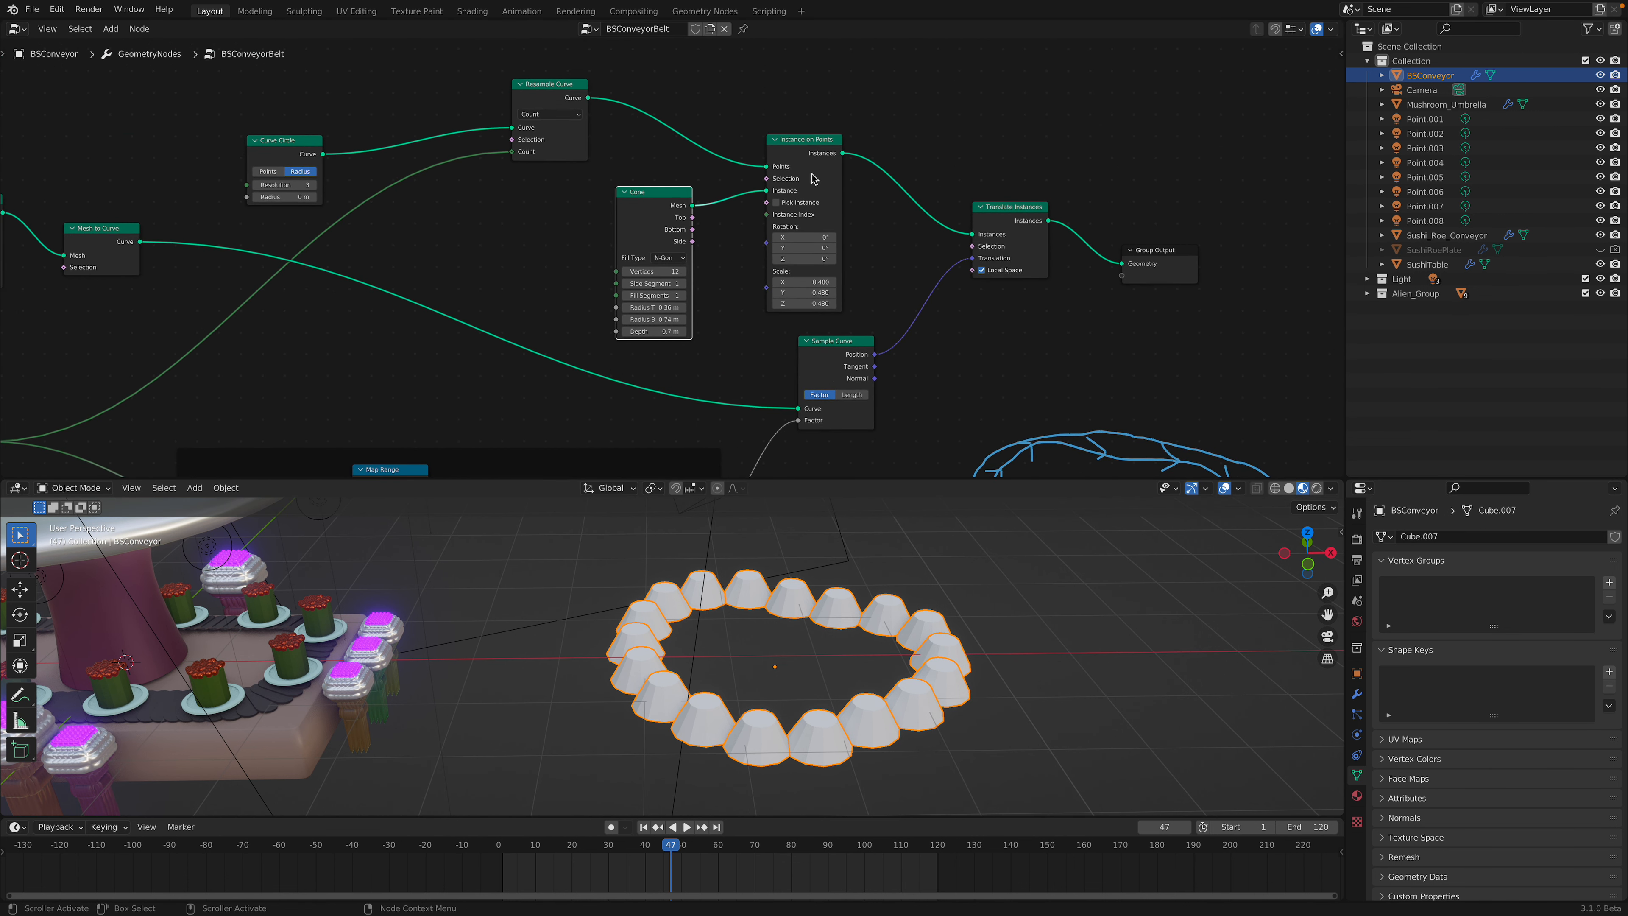
{"action": "left_click_drag", "start_coordinate": [811, 177], "coordinate": [829, 155]}
{"action": "middle_click_drag", "start_coordinate": [676, 161], "coordinate": [830, 180]}
Step: Move the Resample Curve and Curve Circle nodes, and set the Curve Circle's radius to 0.7 m
{"action": "left_click_drag", "start_coordinate": [684, 153], "coordinate": [716, 131]}
{"action": "middle_click_drag", "start_coordinate": [530, 146], "coordinate": [734, 180]}
{"action": "left_click_drag", "start_coordinate": [655, 204], "coordinate": [785, 114]}
{"action": "left_click_drag", "start_coordinate": [925, 122], "coordinate": [936, 125]}
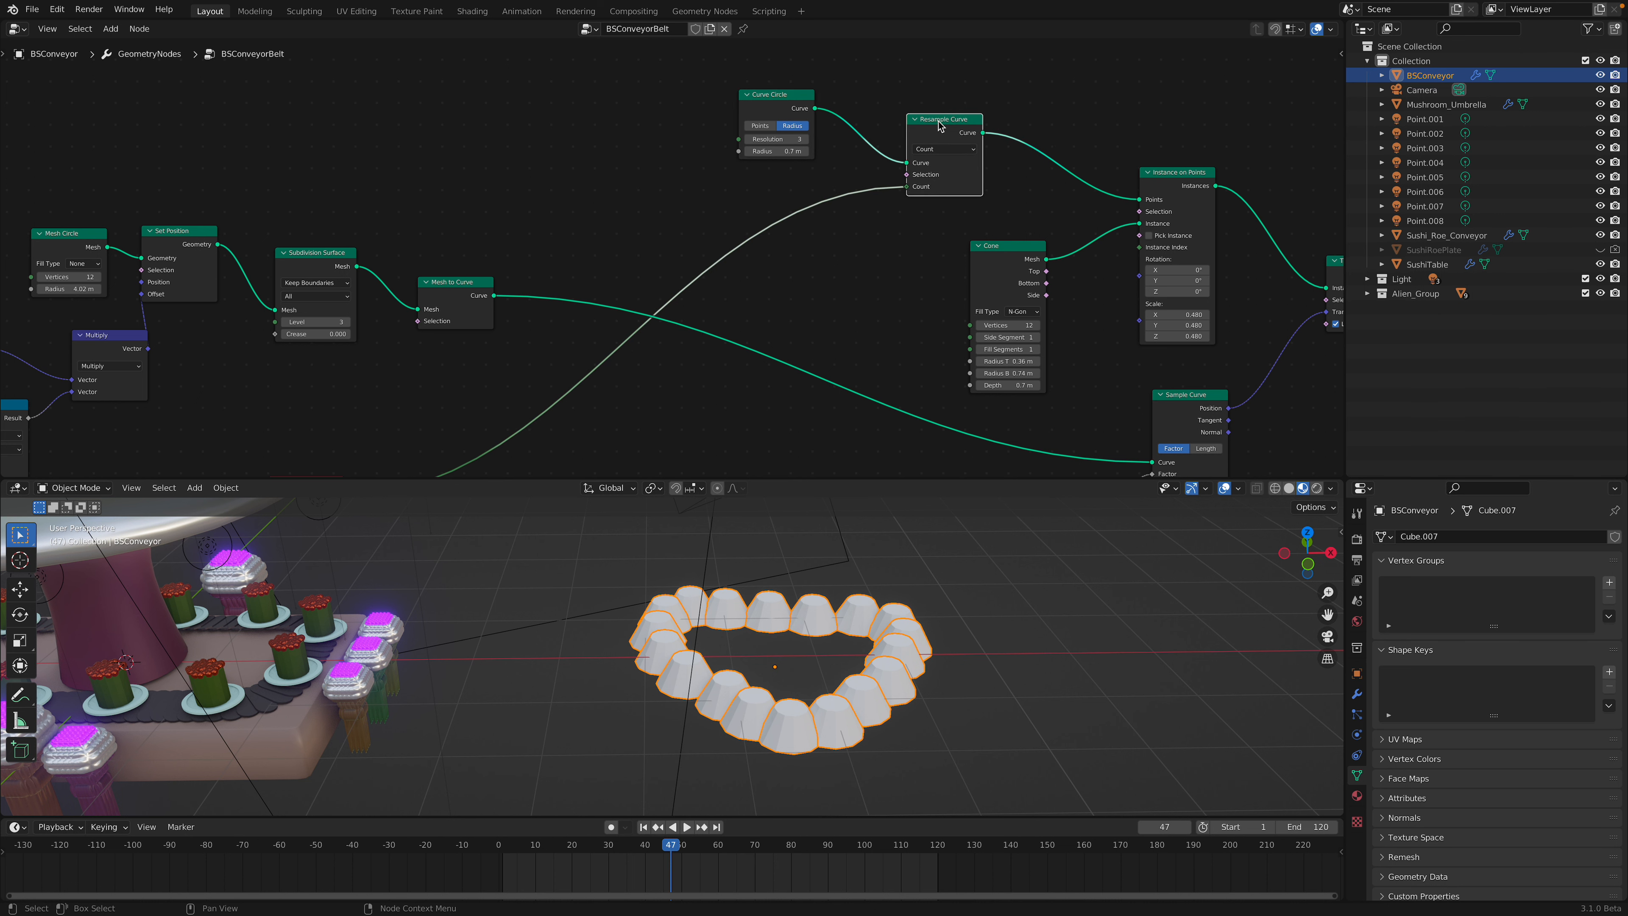
Step: Move the Integer node into the space before the framed math nodes
{"action": "scroll", "coordinate": [978, 193], "scroll_direction": "down", "scroll_amount": 3}
{"action": "middle_click_drag", "start_coordinate": [507, 425], "coordinate": [631, 296]}
{"action": "left_click_drag", "start_coordinate": [525, 313], "coordinate": [556, 295]}
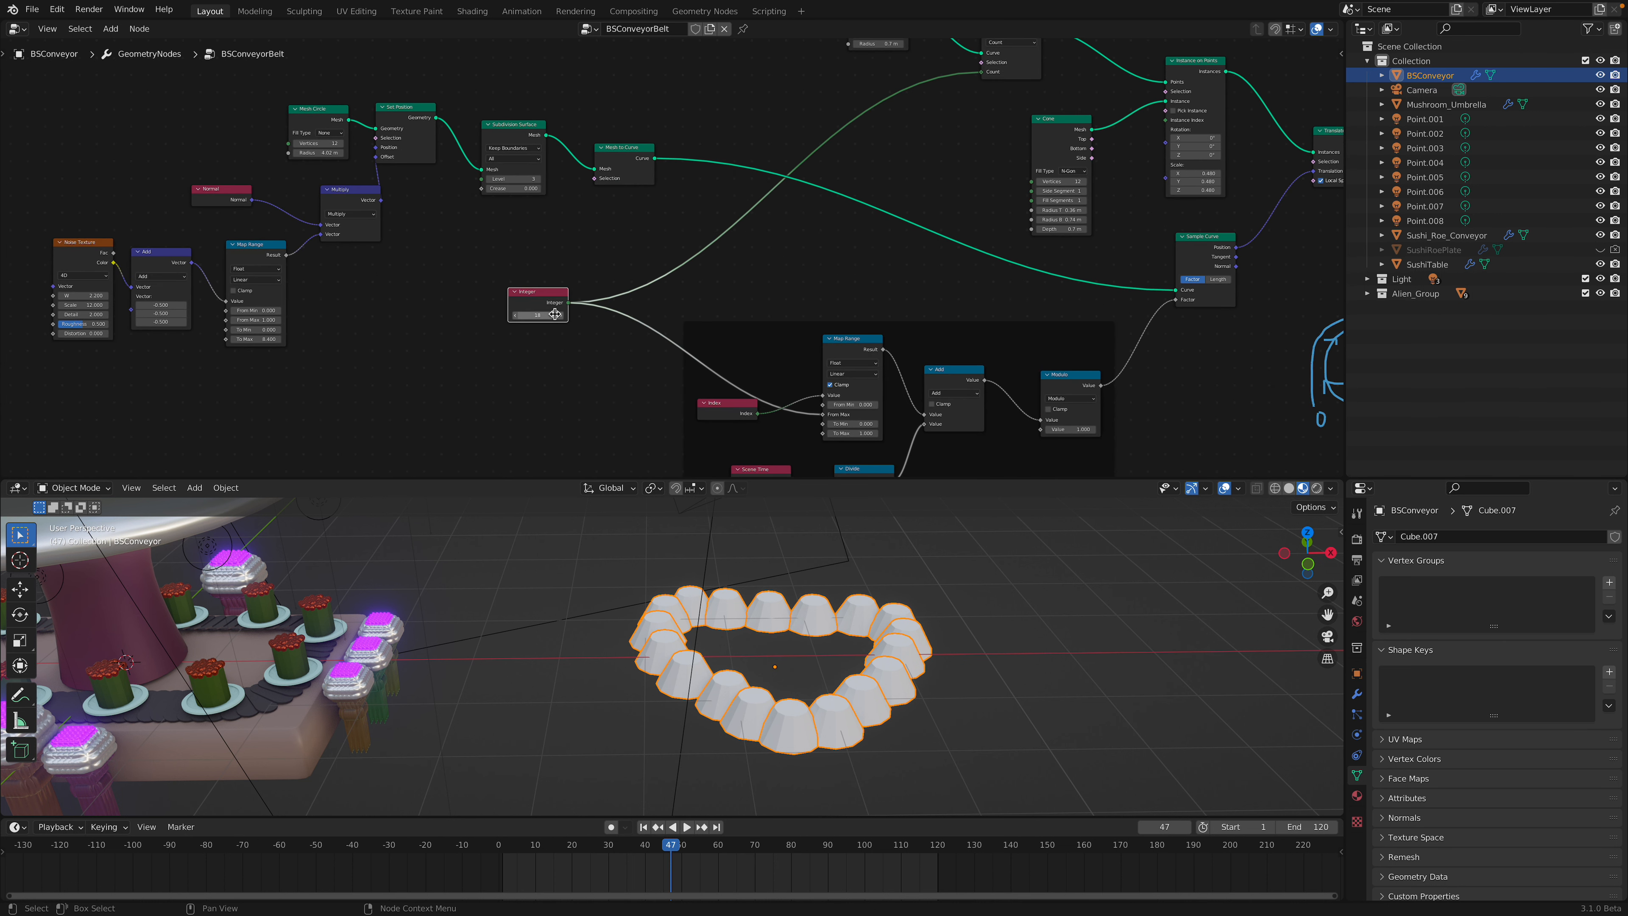
{"action": "scroll", "coordinate": [555, 314], "scroll_direction": "up", "scroll_amount": 1}
{"action": "middle_click_drag", "start_coordinate": [515, 303], "coordinate": [546, 332]}
{"action": "left_click_drag", "start_coordinate": [557, 331], "coordinate": [578, 339]}
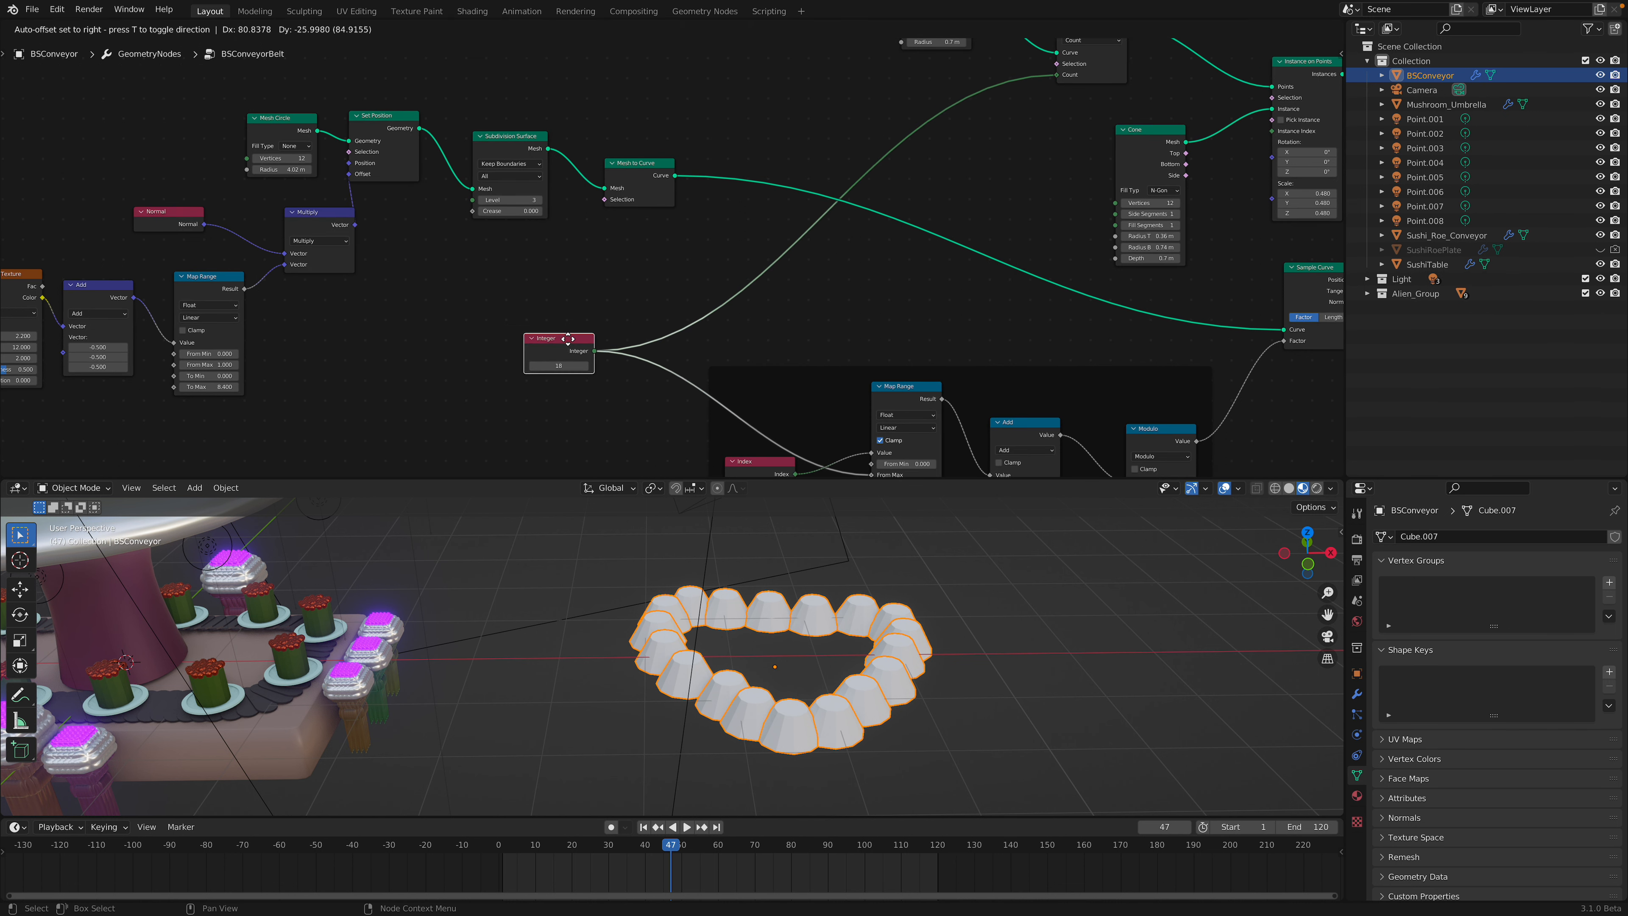
Step: Set the Curve Circle's radius to 0 m and view the cone loop from above
{"action": "middle_click_drag", "start_coordinate": [1069, 42], "coordinate": [873, 181]}
{"action": "left_click_drag", "start_coordinate": [894, 147], "coordinate": [910, 140]}
{"action": "left_click_drag", "start_coordinate": [740, 136], "coordinate": [749, 214]}
{"action": "middle_click_drag", "start_coordinate": [802, 541], "coordinate": [816, 577]}
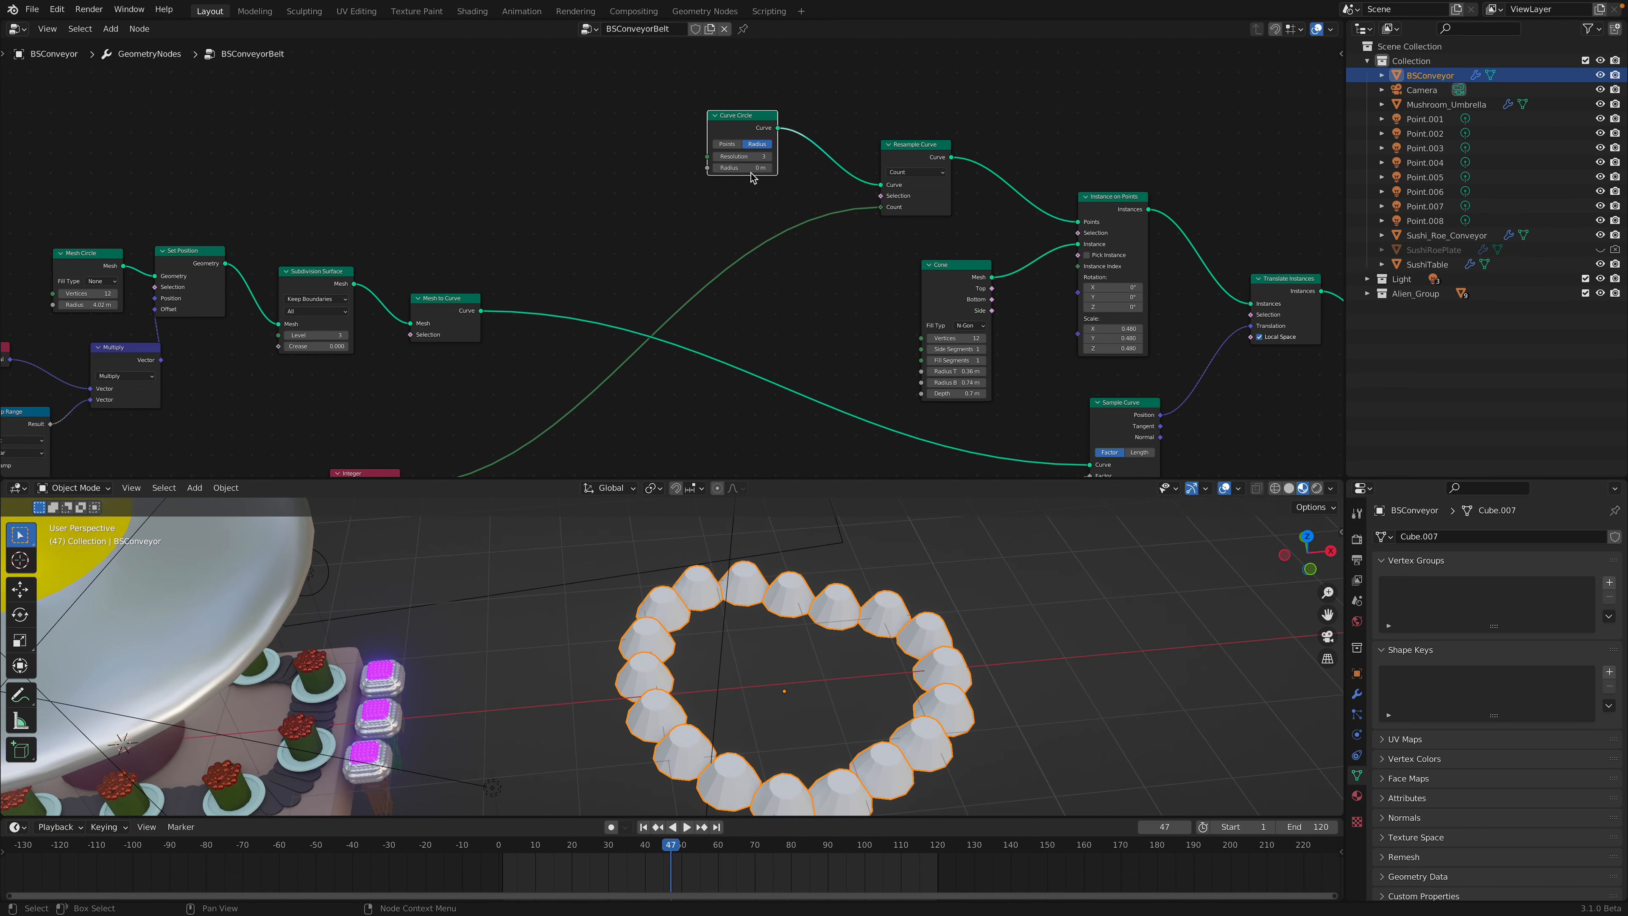
Step: Set the Curve Circle's radius to about 1.8 m and play the animation
{"action": "middle_click_drag", "start_coordinate": [758, 185], "coordinate": [745, 149]}
{"action": "left_click_drag", "start_coordinate": [737, 135], "coordinate": [747, 135]}
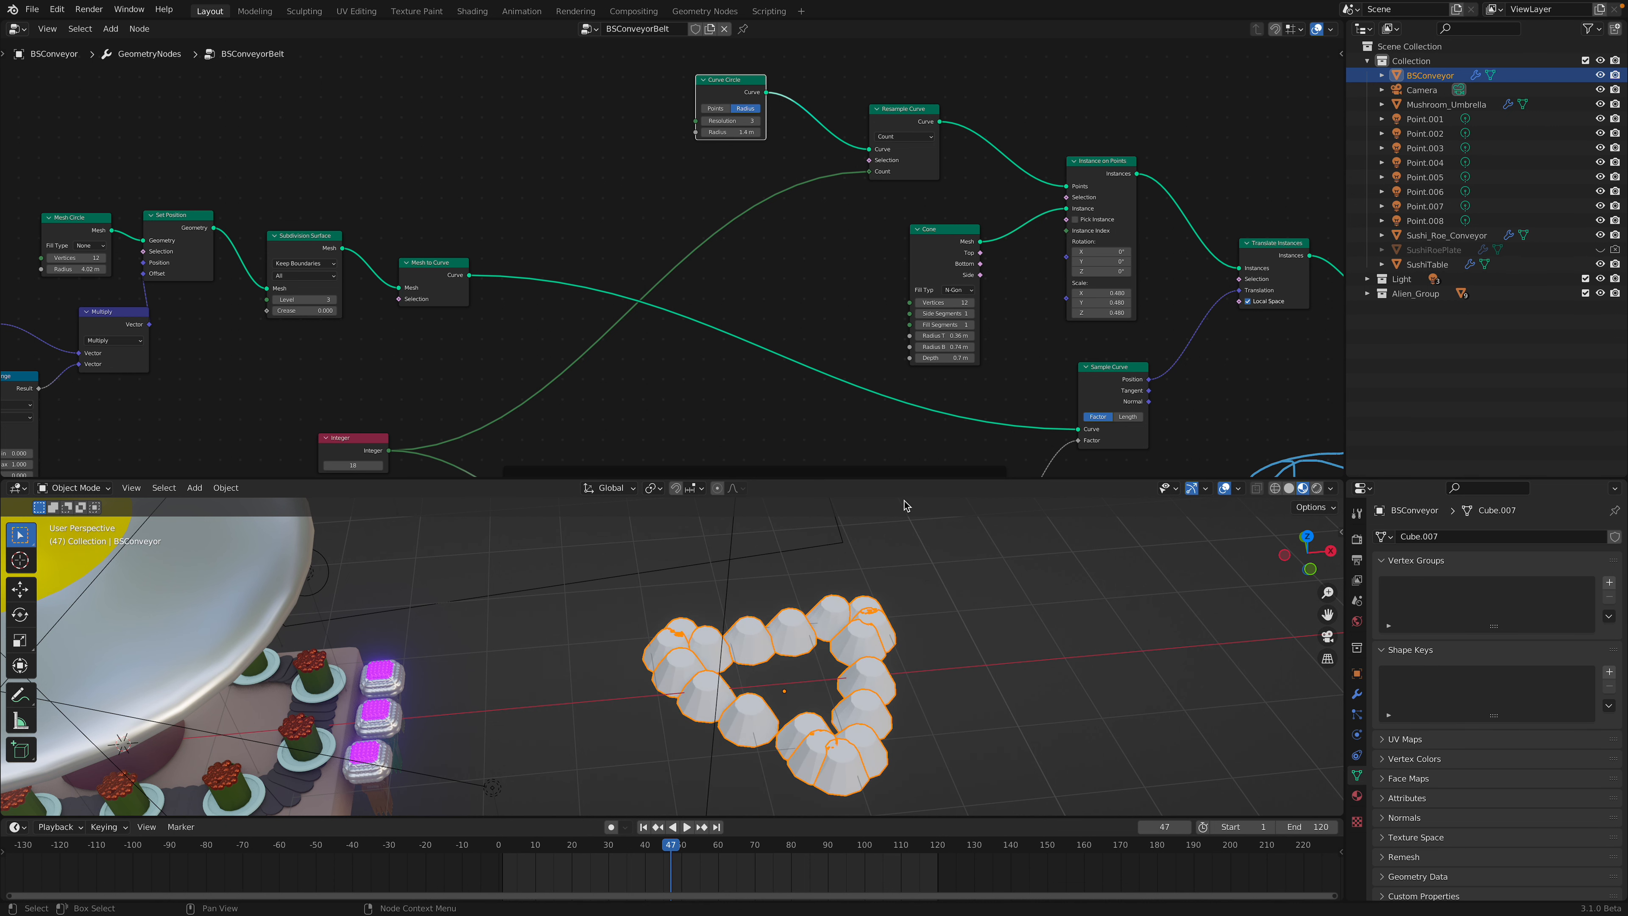
{"action": "key", "text": "space"}
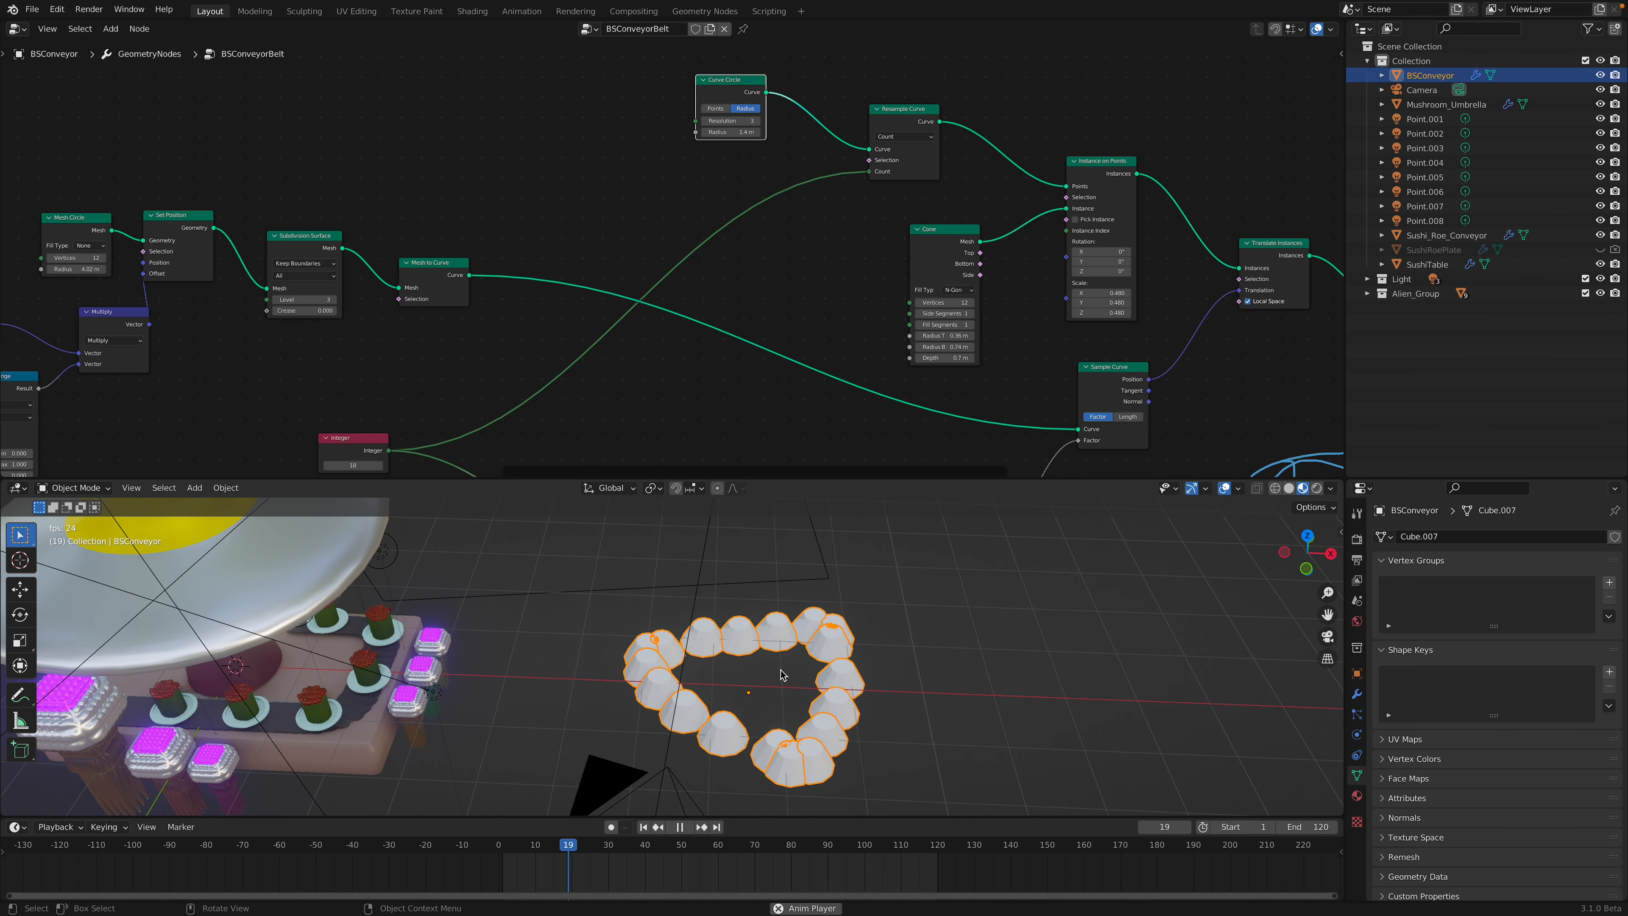
{"action": "key", "text": "space"}
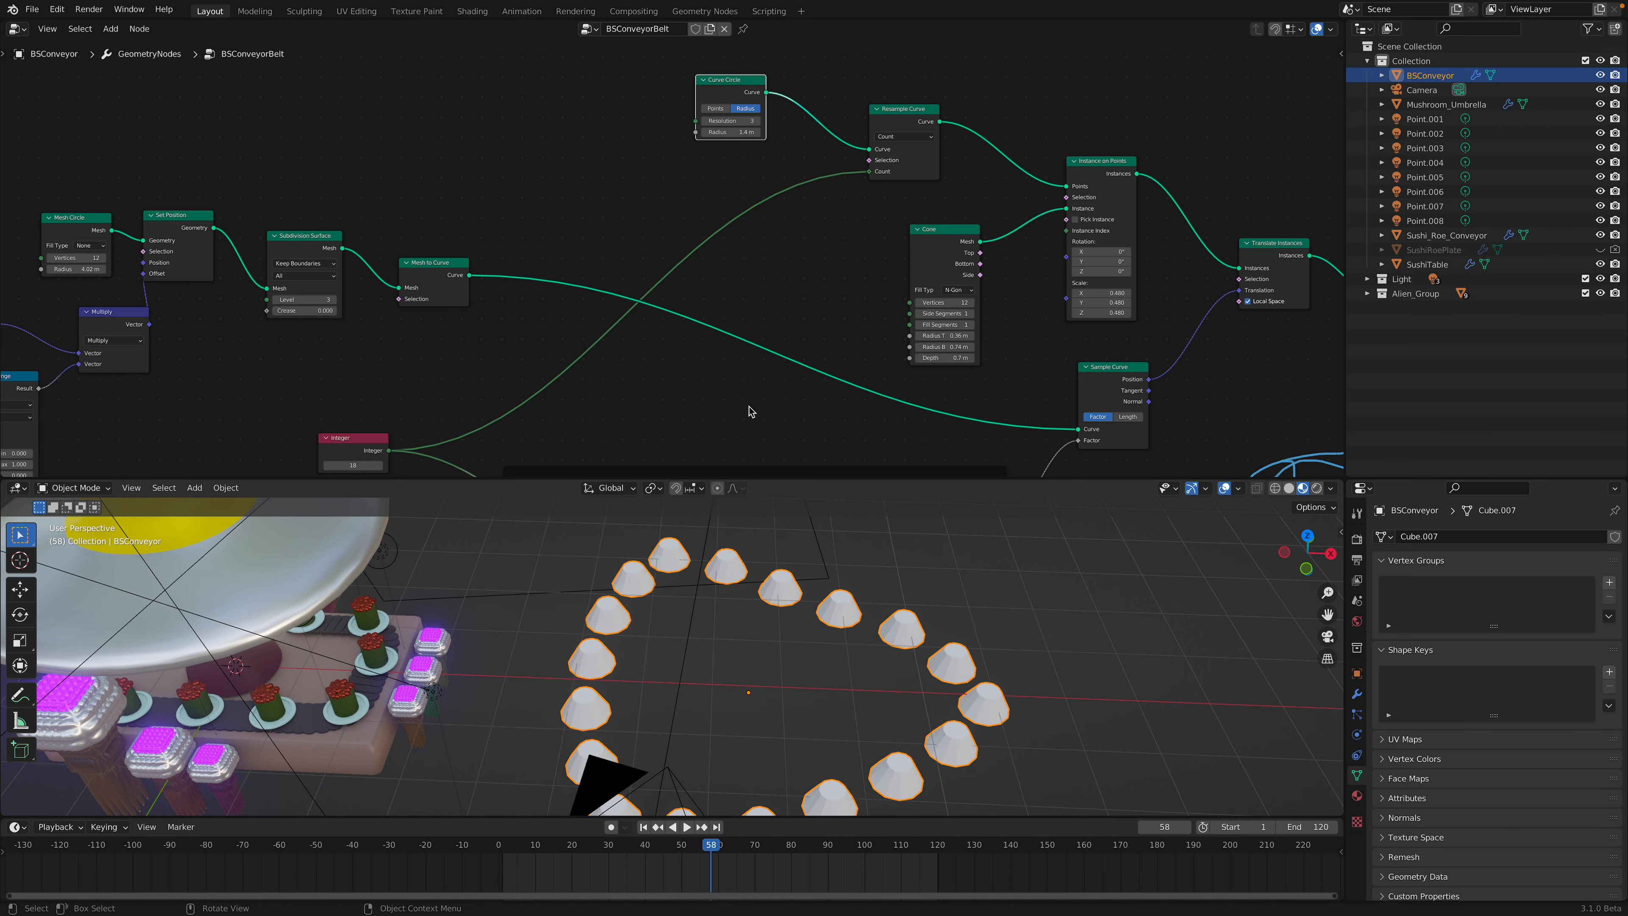
Step: Return the Curve Circle's radius to 0 m and preview the animation
{"action": "left_click_drag", "start_coordinate": [749, 133], "coordinate": [745, 191]}
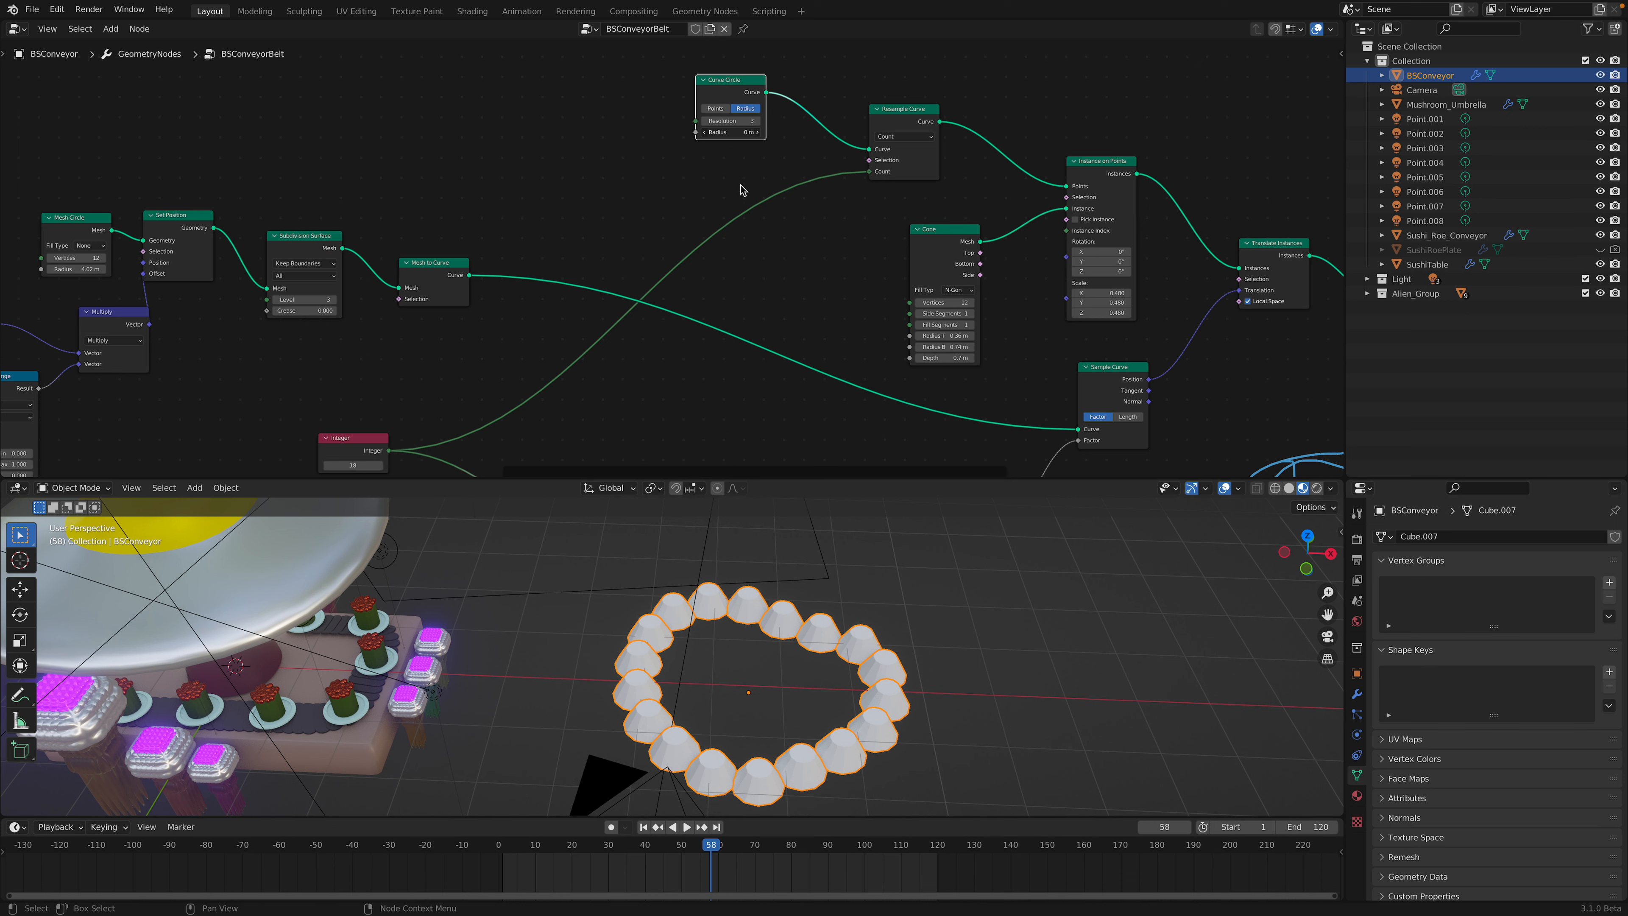
{"action": "key", "text": "space"}
{"action": "key", "text": "space"}
Step: Reposition the Curve Circle, Resample Curve and Cone nodes slightly
{"action": "scroll", "coordinate": [742, 173], "scroll_direction": "up", "scroll_amount": 2}
{"action": "middle_click_drag", "start_coordinate": [740, 180], "coordinate": [732, 244]}
{"action": "key", "text": "g"}
{"action": "left_click", "coordinate": [740, 115]}
{"action": "left_click_drag", "start_coordinate": [913, 166], "coordinate": [920, 173]}
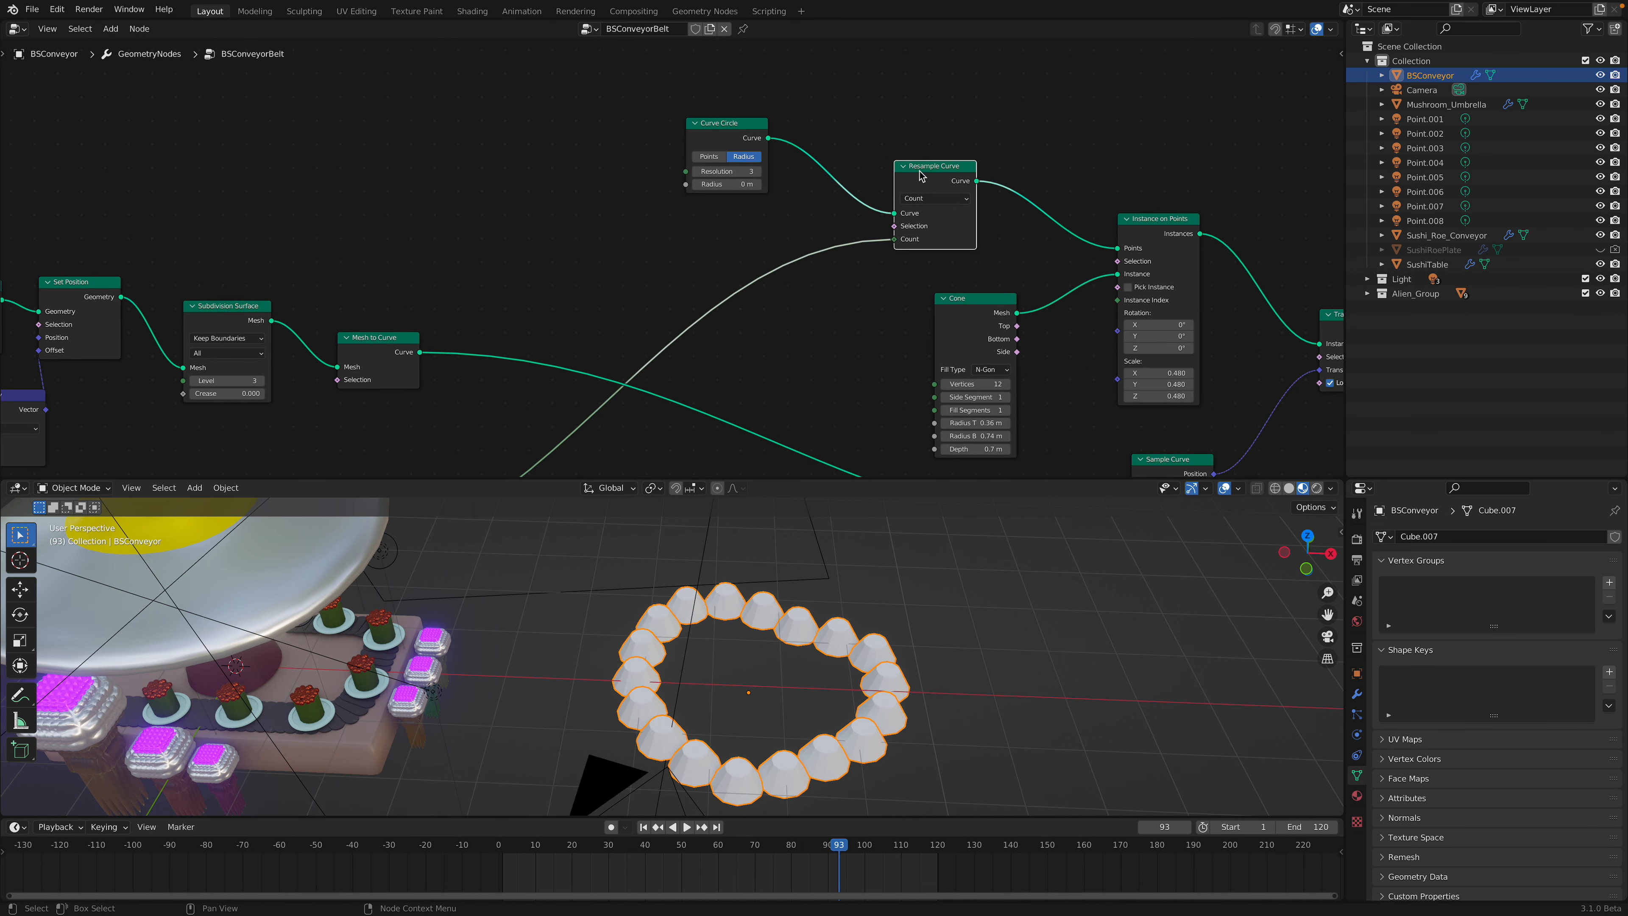
{"action": "middle_click_drag", "start_coordinate": [874, 210], "coordinate": [874, 191]}
{"action": "left_click_drag", "start_coordinate": [978, 277], "coordinate": [961, 269]}
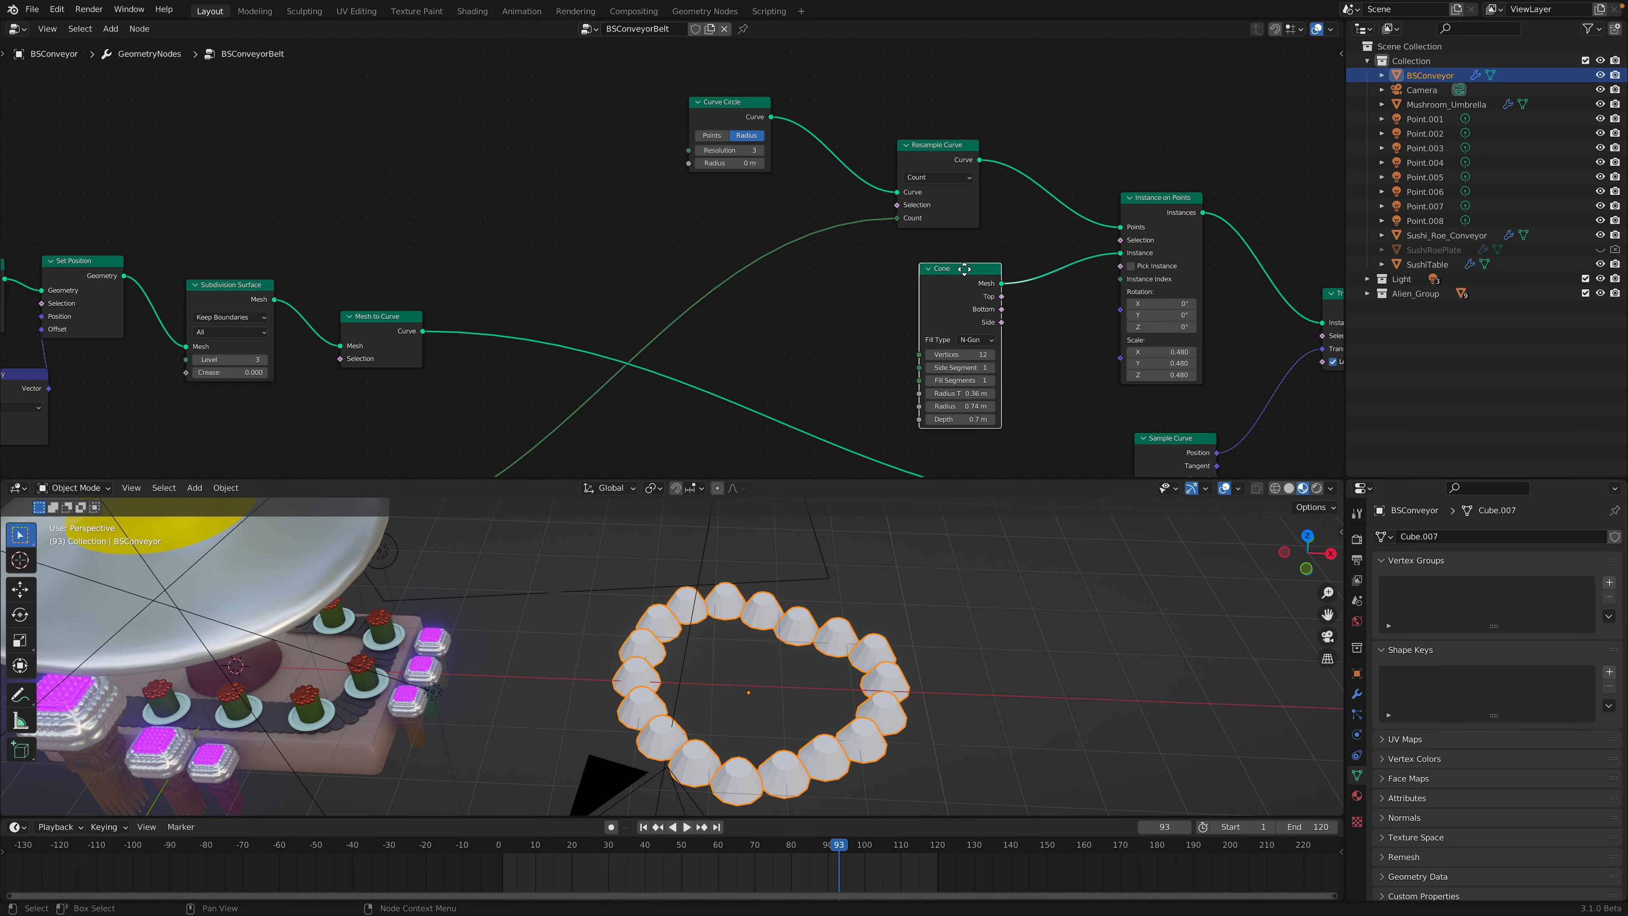
Step: Adjust the positions of the Instance on Points, Translate Instances and Sample Curve nodes
{"action": "middle_click_drag", "start_coordinate": [995, 265], "coordinate": [887, 229]}
{"action": "left_click_drag", "start_coordinate": [1053, 181], "coordinate": [1054, 165]}
{"action": "middle_click_drag", "start_coordinate": [1160, 276], "coordinate": [1001, 263]}
{"action": "left_click_drag", "start_coordinate": [1086, 255], "coordinate": [1086, 250]}
{"action": "middle_click_drag", "start_coordinate": [1092, 248], "coordinate": [1064, 212]}
{"action": "left_click_drag", "start_coordinate": [1078, 213], "coordinate": [1072, 221]}
{"action": "middle_click_drag", "start_coordinate": [926, 353], "coordinate": [952, 306]}
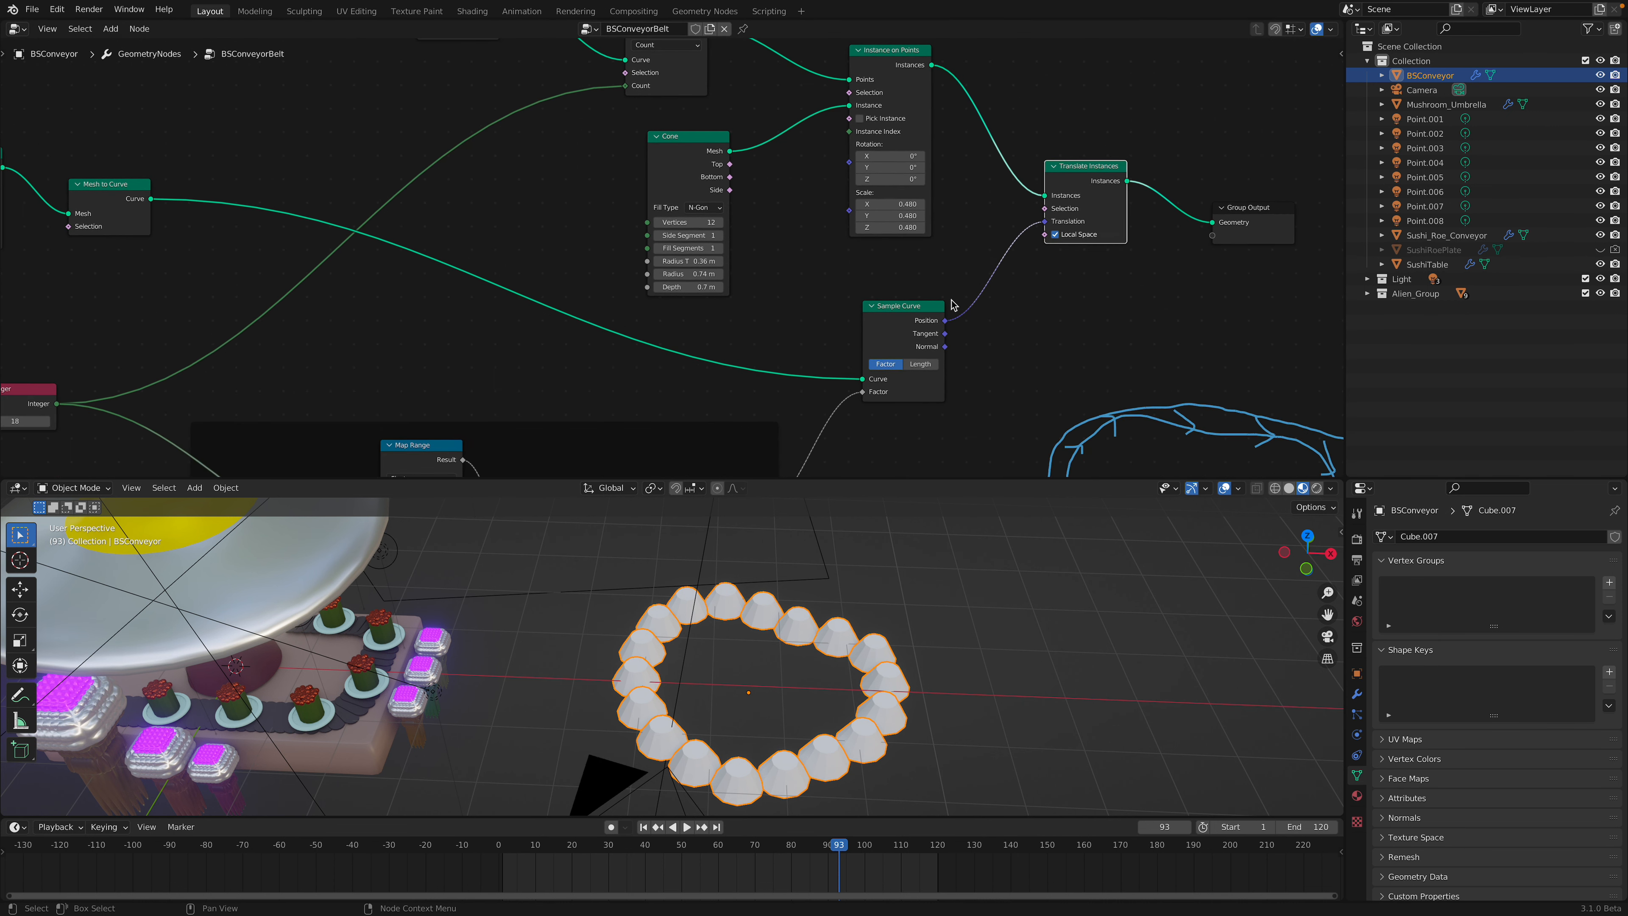
{"action": "left_click_drag", "start_coordinate": [935, 308], "coordinate": [932, 309]}
Step: Rearrange the Mesh Circle, Set Position, Subdivision Surface and Mesh to Curve node chain
{"action": "mouse_move", "coordinate": [818, 340]}
{"action": "middle_mouse_down"}
{"action": "mouse_move", "coordinate": [933, 286]}
{"action": "mouse_move", "coordinate": [1035, 302]}
{"action": "middle_mouse_up"}
{"action": "scroll", "coordinate": [1003, 293], "scroll_direction": "down", "scroll_amount": 1}
{"action": "middle_click_drag", "start_coordinate": [928, 299], "coordinate": [992, 298]}
{"action": "mouse_move", "coordinate": [633, 273]}
{"action": "middle_mouse_down"}
{"action": "mouse_move", "coordinate": [720, 178]}
{"action": "mouse_move", "coordinate": [896, 221]}
{"action": "middle_mouse_up"}
{"action": "left_click_drag", "start_coordinate": [523, 181], "coordinate": [435, 139]}
{"action": "left_click_drag", "start_coordinate": [598, 179], "coordinate": [565, 156]}
{"action": "left_click_drag", "start_coordinate": [440, 148], "coordinate": [603, 167]}
{"action": "left_click_drag", "start_coordinate": [708, 195], "coordinate": [690, 183]}
Step: Fine-tune the noise displacement feeding the Set Position node and move the Mesh to Curve node closer to its neighbours
{"action": "middle_click_drag", "start_coordinate": [596, 208], "coordinate": [700, 164]}
{"action": "left_click_drag", "start_coordinate": [633, 233], "coordinate": [612, 222]}
{"action": "mouse_move", "coordinate": [346, 351]}
{"action": "left_mouse_down", "text": "shift"}
{"action": "mouse_move", "coordinate": [474, 351]}
{"action": "mouse_move", "coordinate": [374, 352]}
{"action": "left_mouse_up", "text": "shift"}
{"action": "middle_click_drag", "start_coordinate": [616, 246], "coordinate": [548, 265]}
{"action": "left_click_drag", "start_coordinate": [643, 137], "coordinate": [648, 131]}
{"action": "left_click_drag", "start_coordinate": [885, 200], "coordinate": [845, 199]}
{"action": "middle_click_drag", "start_coordinate": [1194, 297], "coordinate": [751, 205]}
{"action": "scroll", "coordinate": [751, 206], "scroll_direction": "down", "scroll_amount": 4}
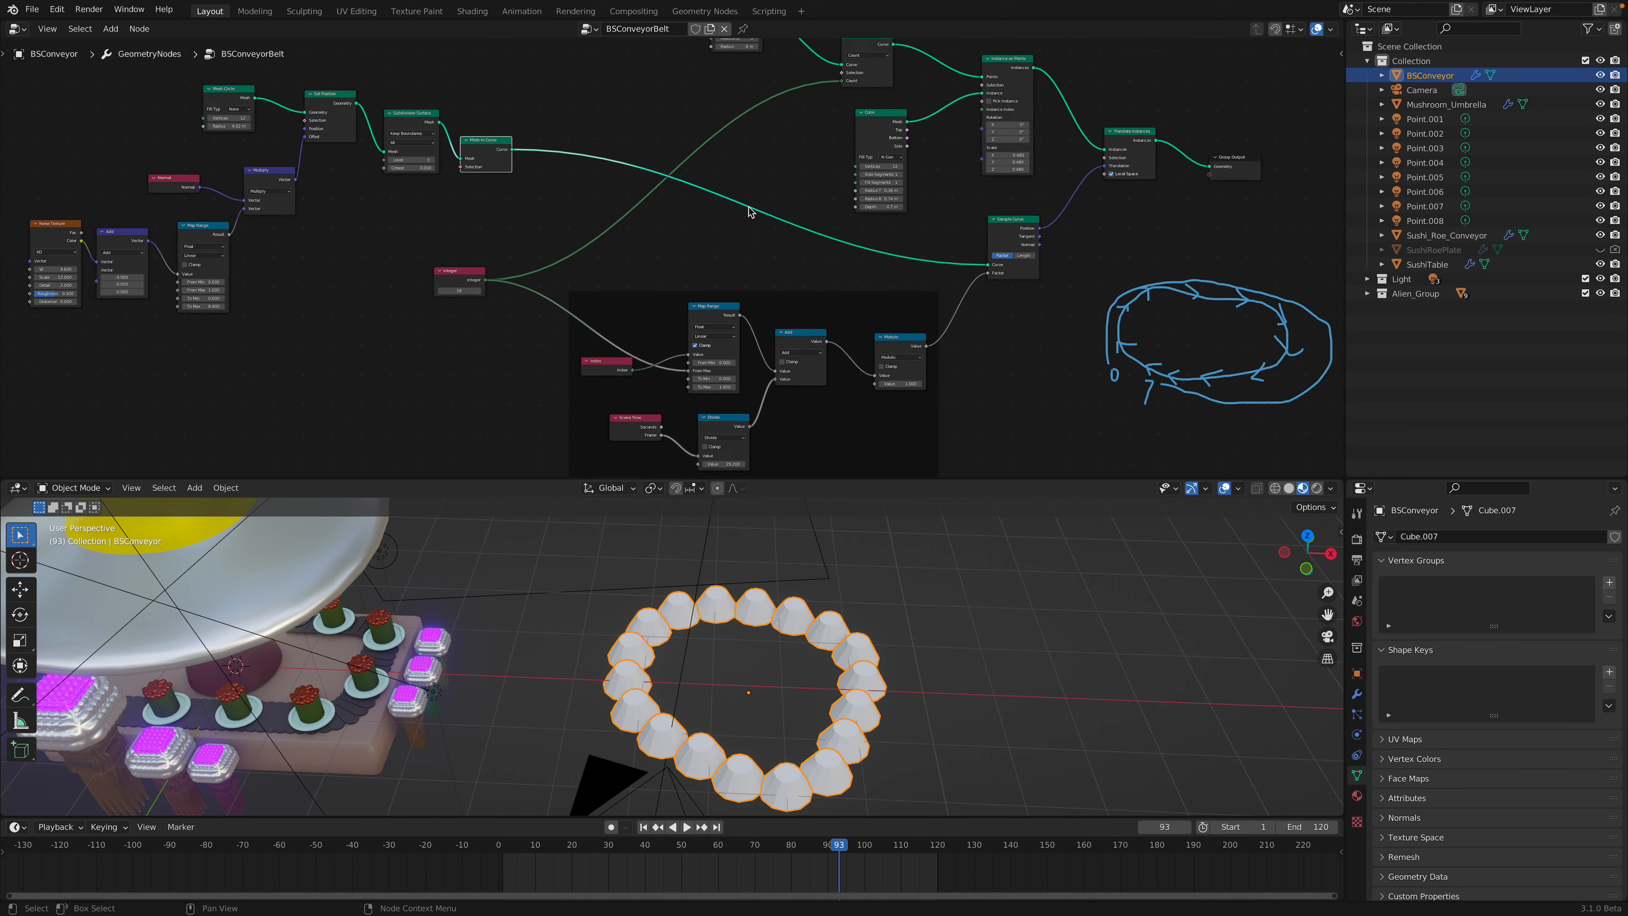
Step: Add a Curve Circle node above the framed math nodes and connect it to the Sample Curve's Curve input
{"action": "scroll", "coordinate": [751, 205], "scroll_direction": "up", "scroll_amount": 3}
{"action": "left_click_drag", "start_coordinate": [815, 304], "coordinate": [806, 354]}
{"action": "middle_click_drag", "start_coordinate": [782, 340], "coordinate": [759, 327]}
{"action": "key", "text": "shift+a"}
{"action": "left_click", "coordinate": [701, 239]}
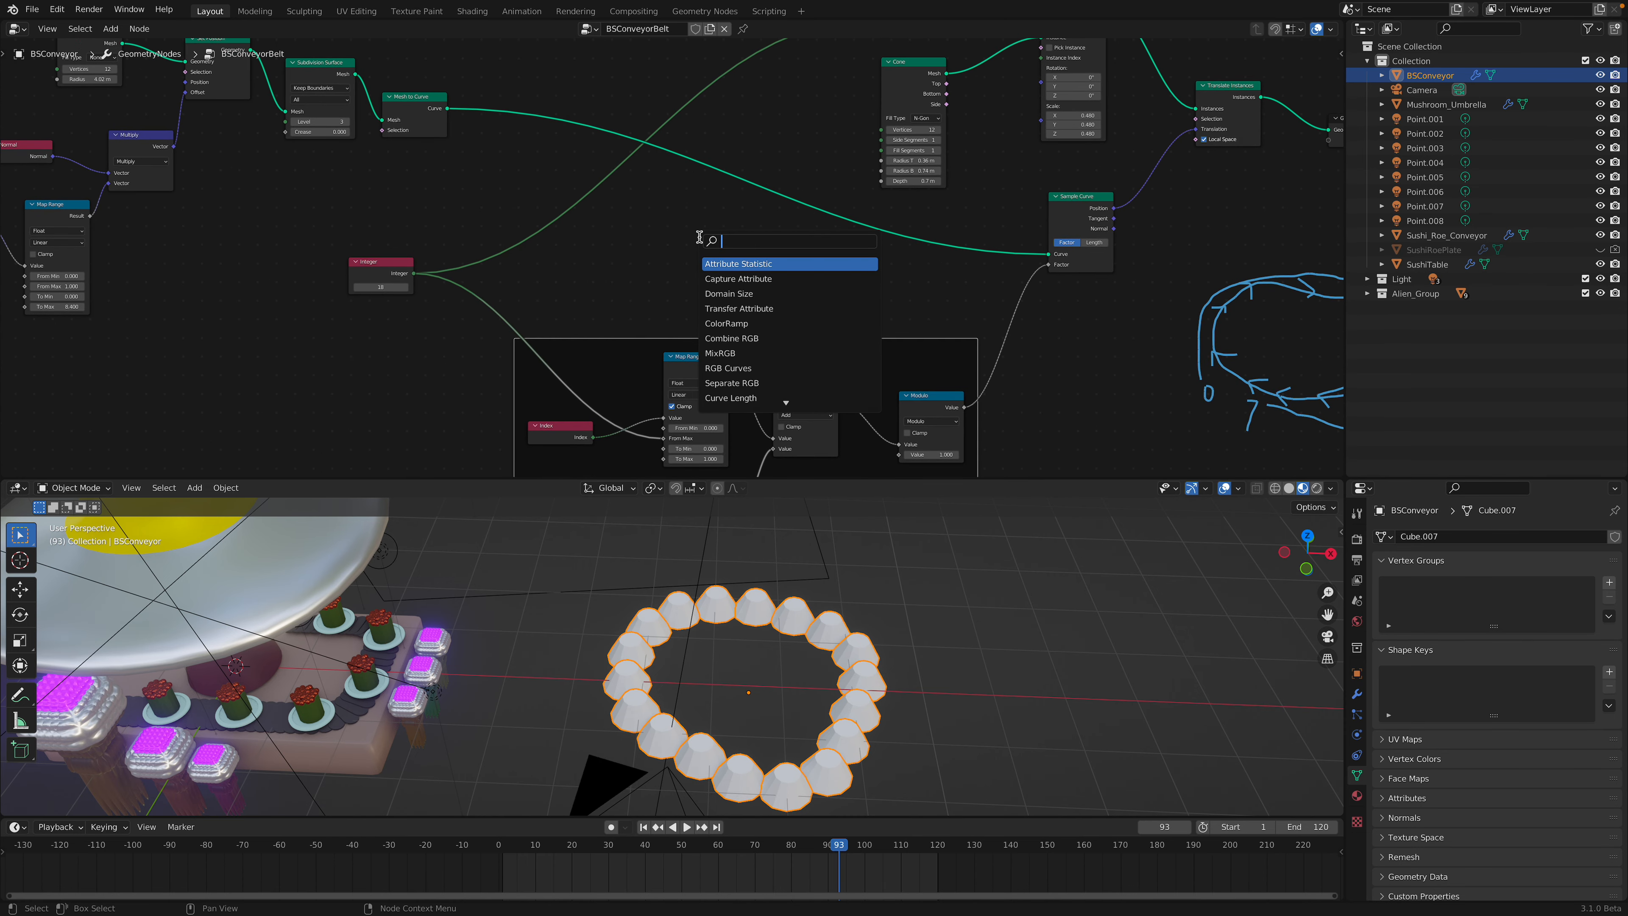
{"action": "type", "text": "curve ci"}
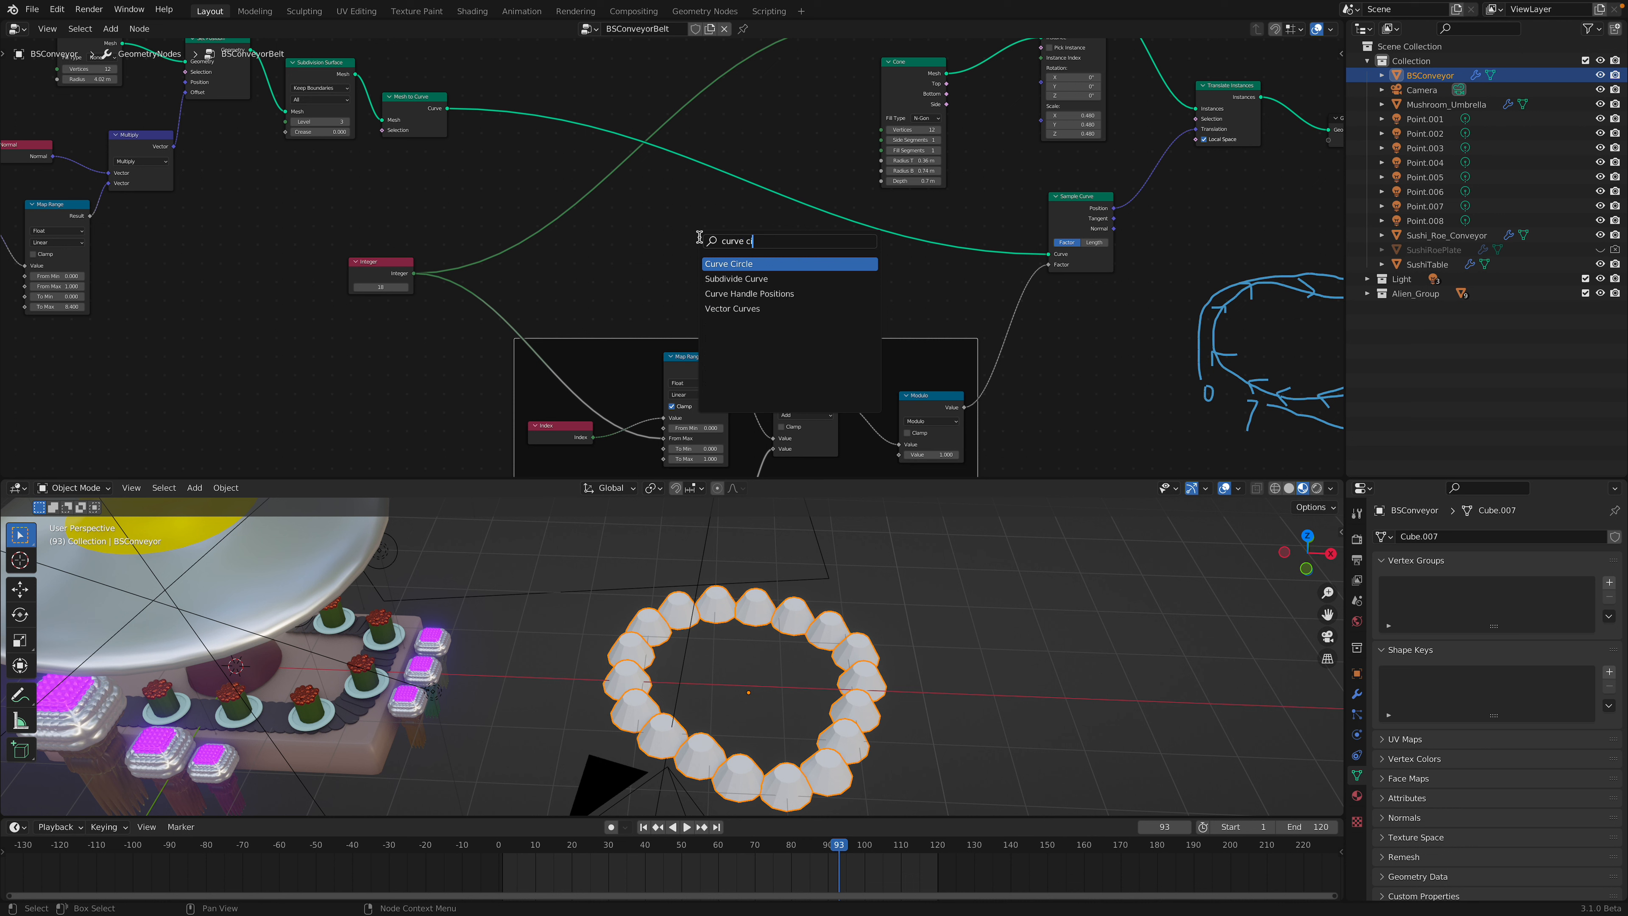
{"action": "key", "text": "Return"}
{"action": "left_click", "coordinate": [699, 239]}
{"action": "left_click_drag", "start_coordinate": [765, 254], "coordinate": [953, 256]}
{"action": "left_click_drag", "start_coordinate": [1051, 257], "coordinate": [1050, 255]}
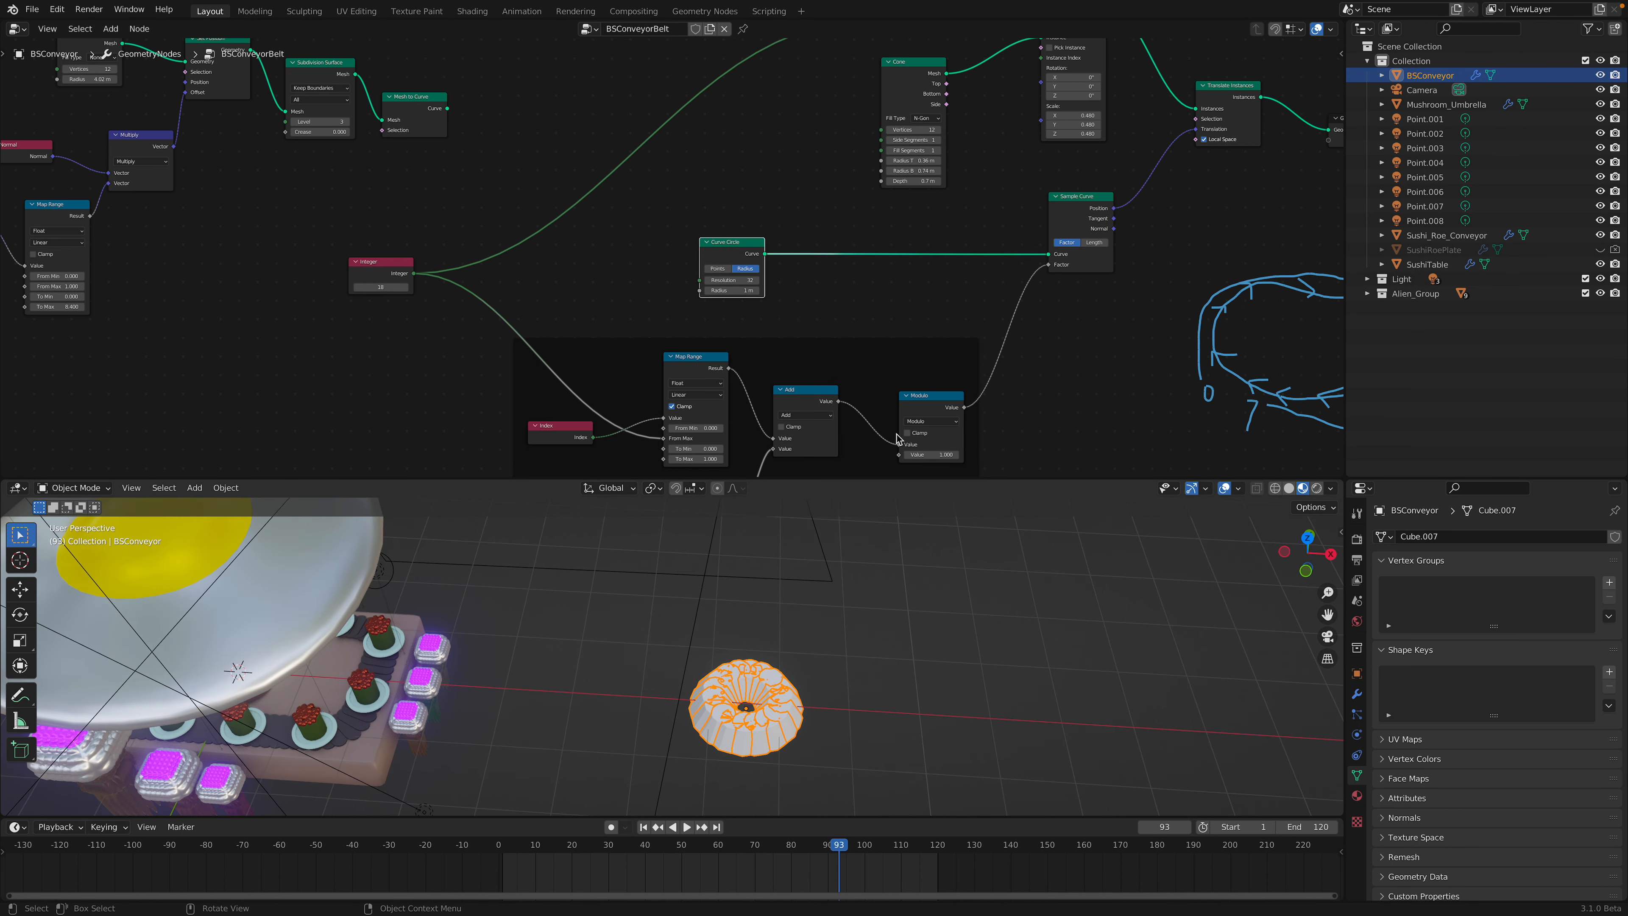
Step: Enlarge the new Curve Circle's radius so the cones spread into a ring, and preview the animation
{"action": "left_click_drag", "start_coordinate": [738, 290], "coordinate": [778, 290]}
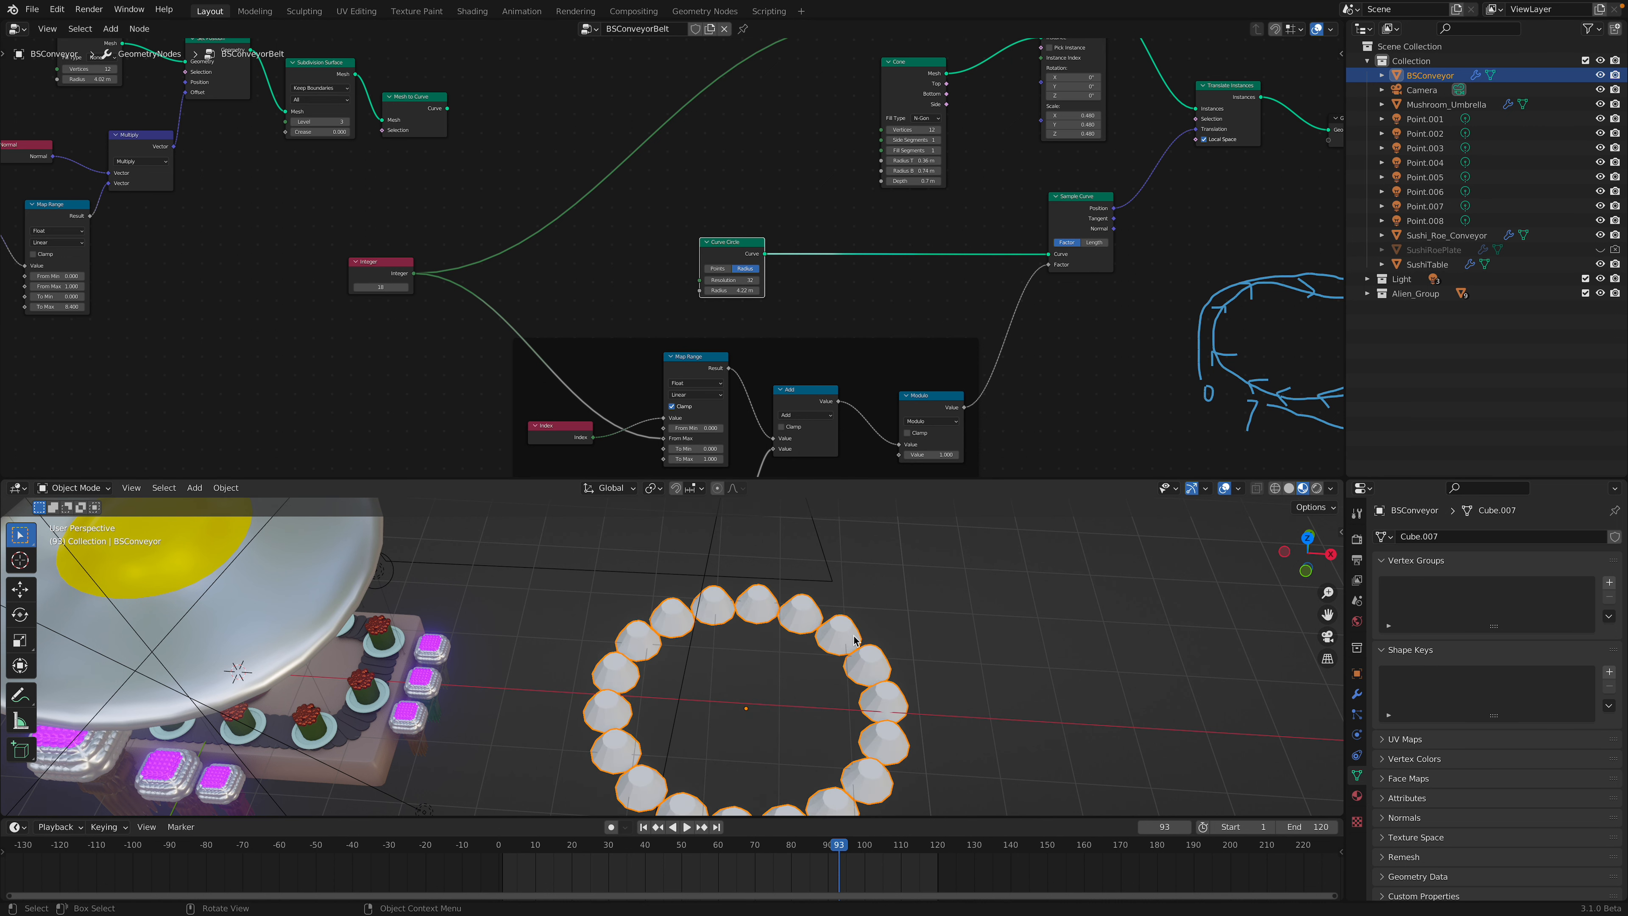
{"action": "key", "text": "space"}
{"action": "key", "text": "space"}
Step: Delete the Curve Circle feeding the Sample Curve node and search the nodes to add for "equ"
{"action": "key", "text": "x"}
{"action": "key", "text": "shift+a"}
{"action": "left_click", "coordinate": [733, 245]}
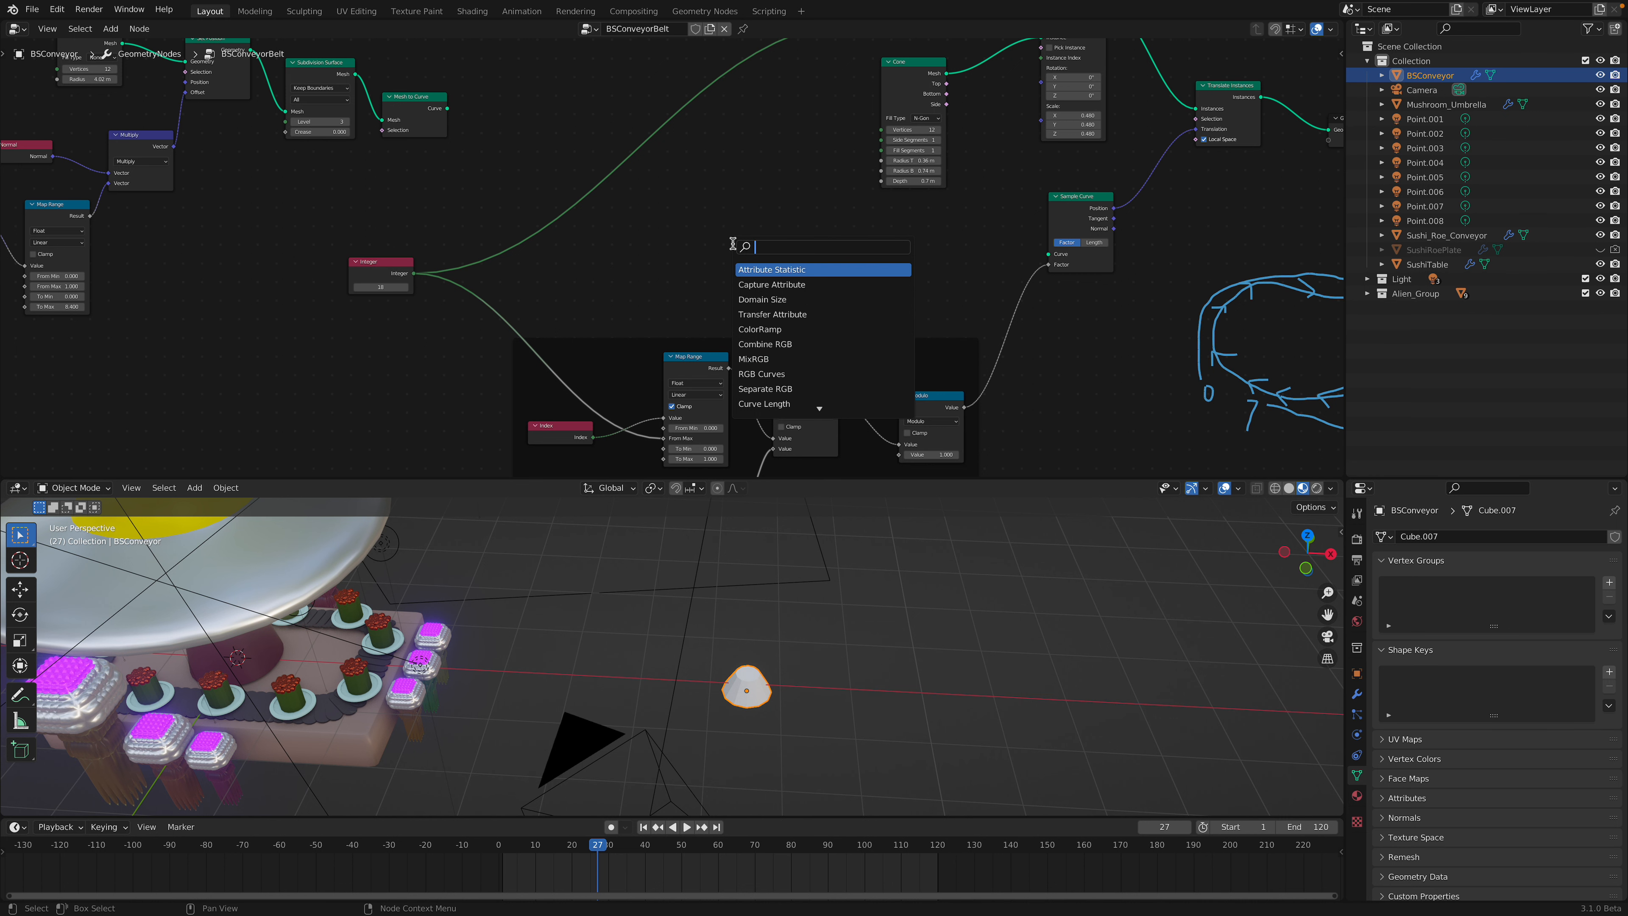
{"action": "type", "text": "equ"}
Step: Quit the program and reopen sushi_train_008.blend in a fresh session
{"action": "key", "text": "ctrl+q"}
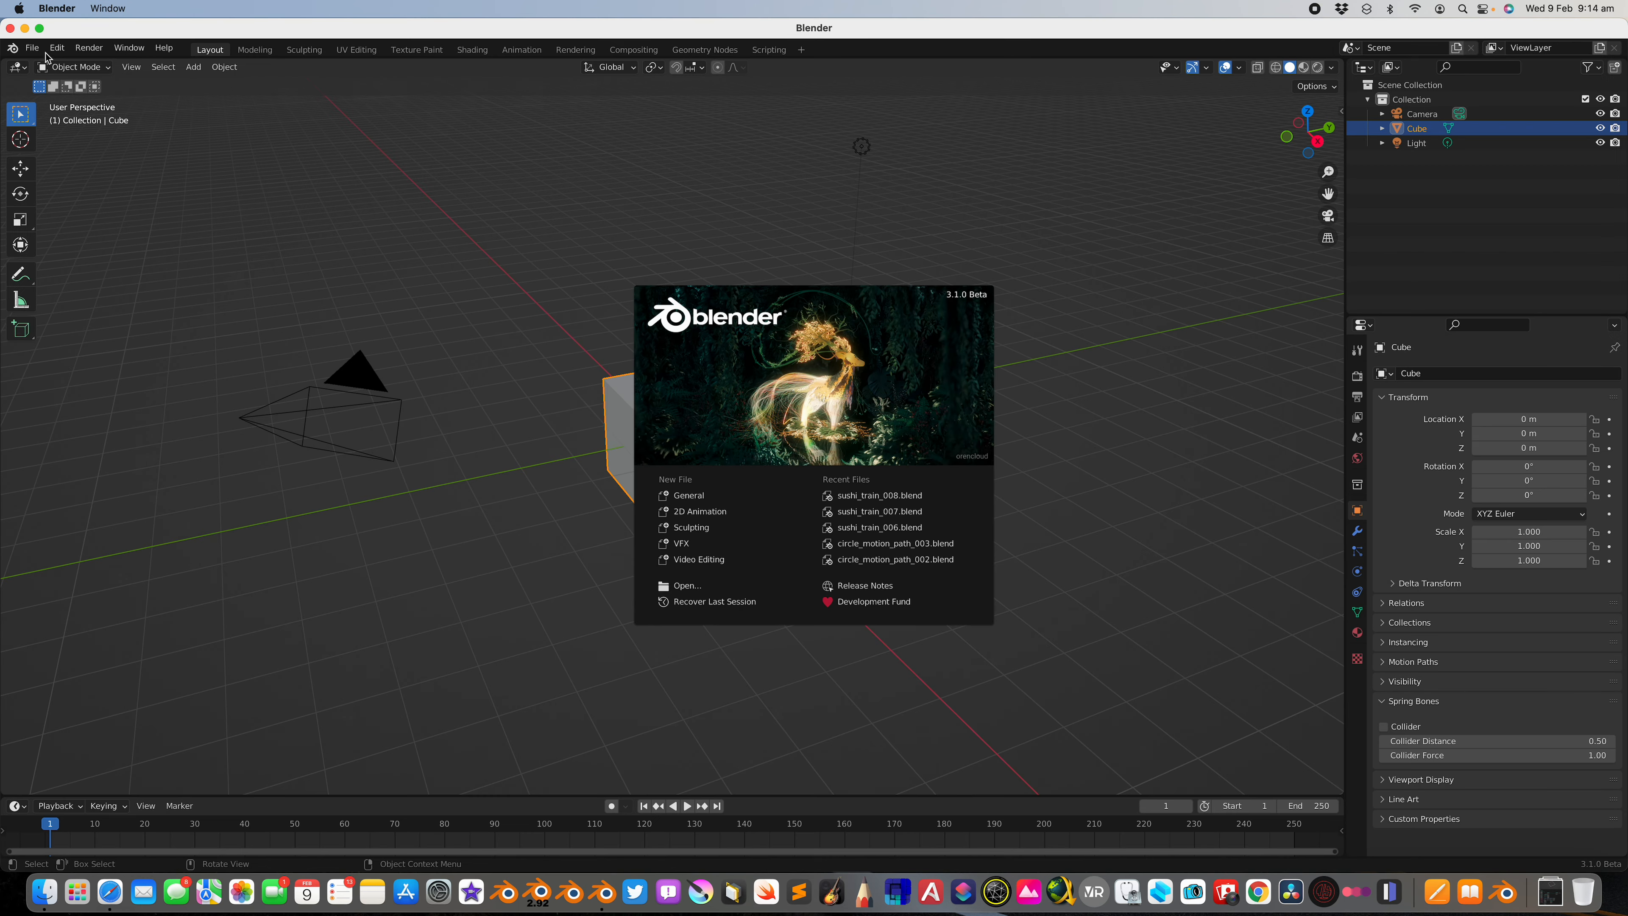
{"action": "left_click", "coordinate": [34, 48]}
{"action": "mouse_move", "coordinate": [98, 95]}
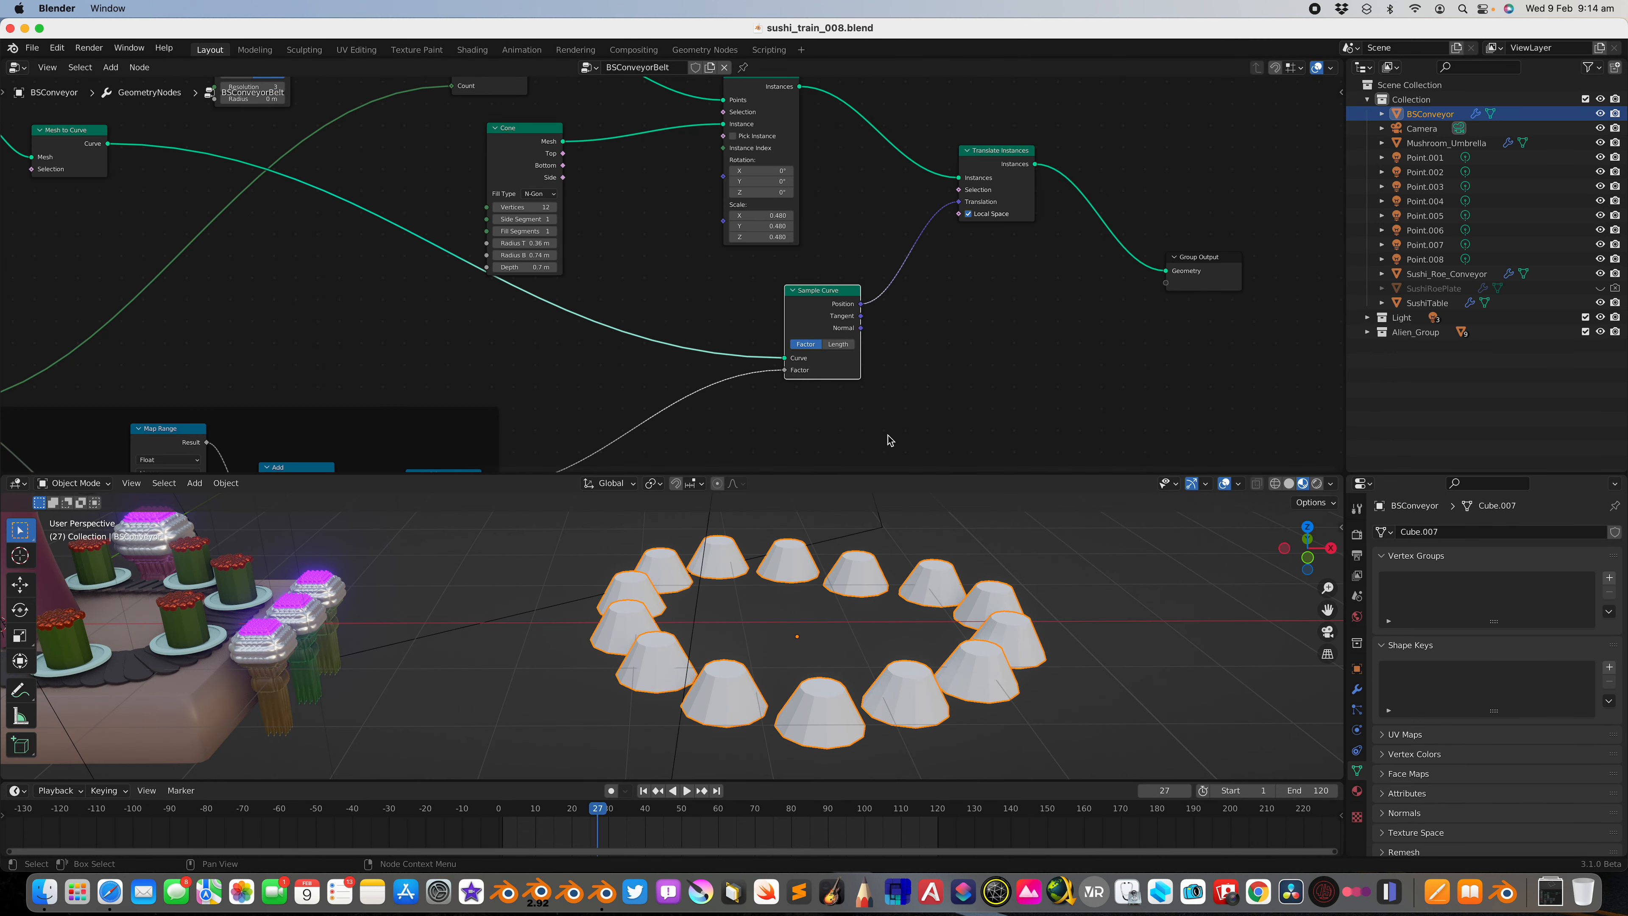
Step: Space out the Translate Instances, Instance on Points, Cone and Sample Curve nodes in the conveyor node tree
{"action": "scroll", "coordinate": [804, 340], "scroll_direction": "down", "scroll_amount": 1}
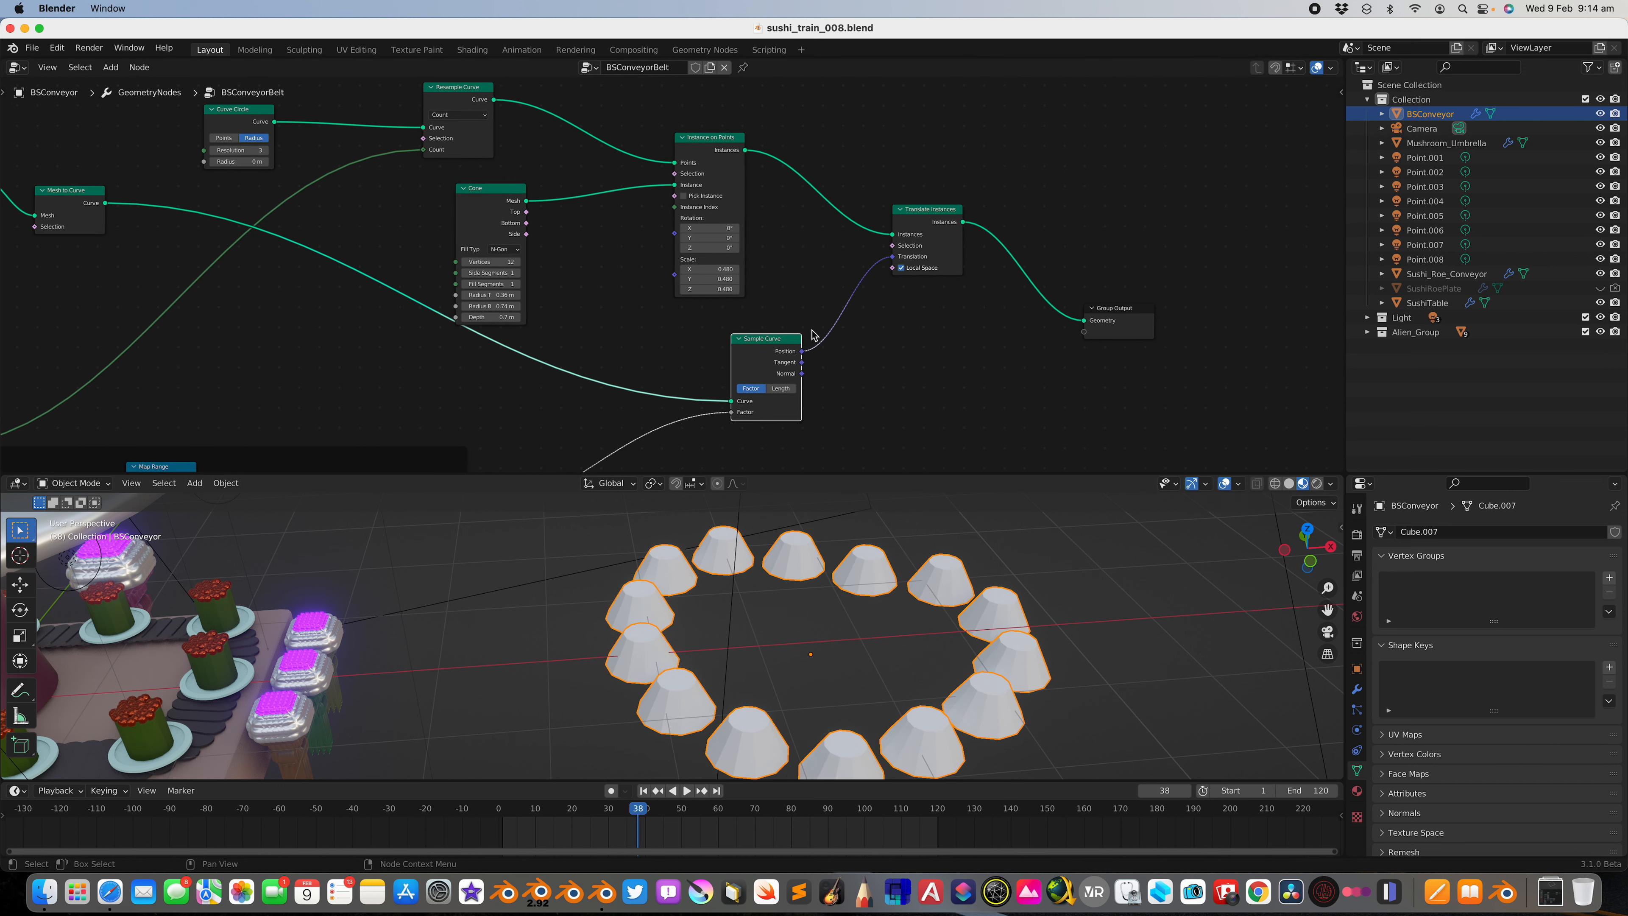
{"action": "left_click_drag", "start_coordinate": [932, 221], "coordinate": [991, 179]}
{"action": "left_click_drag", "start_coordinate": [737, 145], "coordinate": [836, 119]}
{"action": "left_click_drag", "start_coordinate": [504, 200], "coordinate": [611, 178]}
{"action": "left_click_drag", "start_coordinate": [737, 345], "coordinate": [774, 347]}
{"action": "middle_click_drag", "start_coordinate": [501, 409], "coordinate": [607, 377]}
{"action": "key", "text": "shift+a"}
{"action": "left_click", "coordinate": [571, 374]}
{"action": "type", "text": "re"}
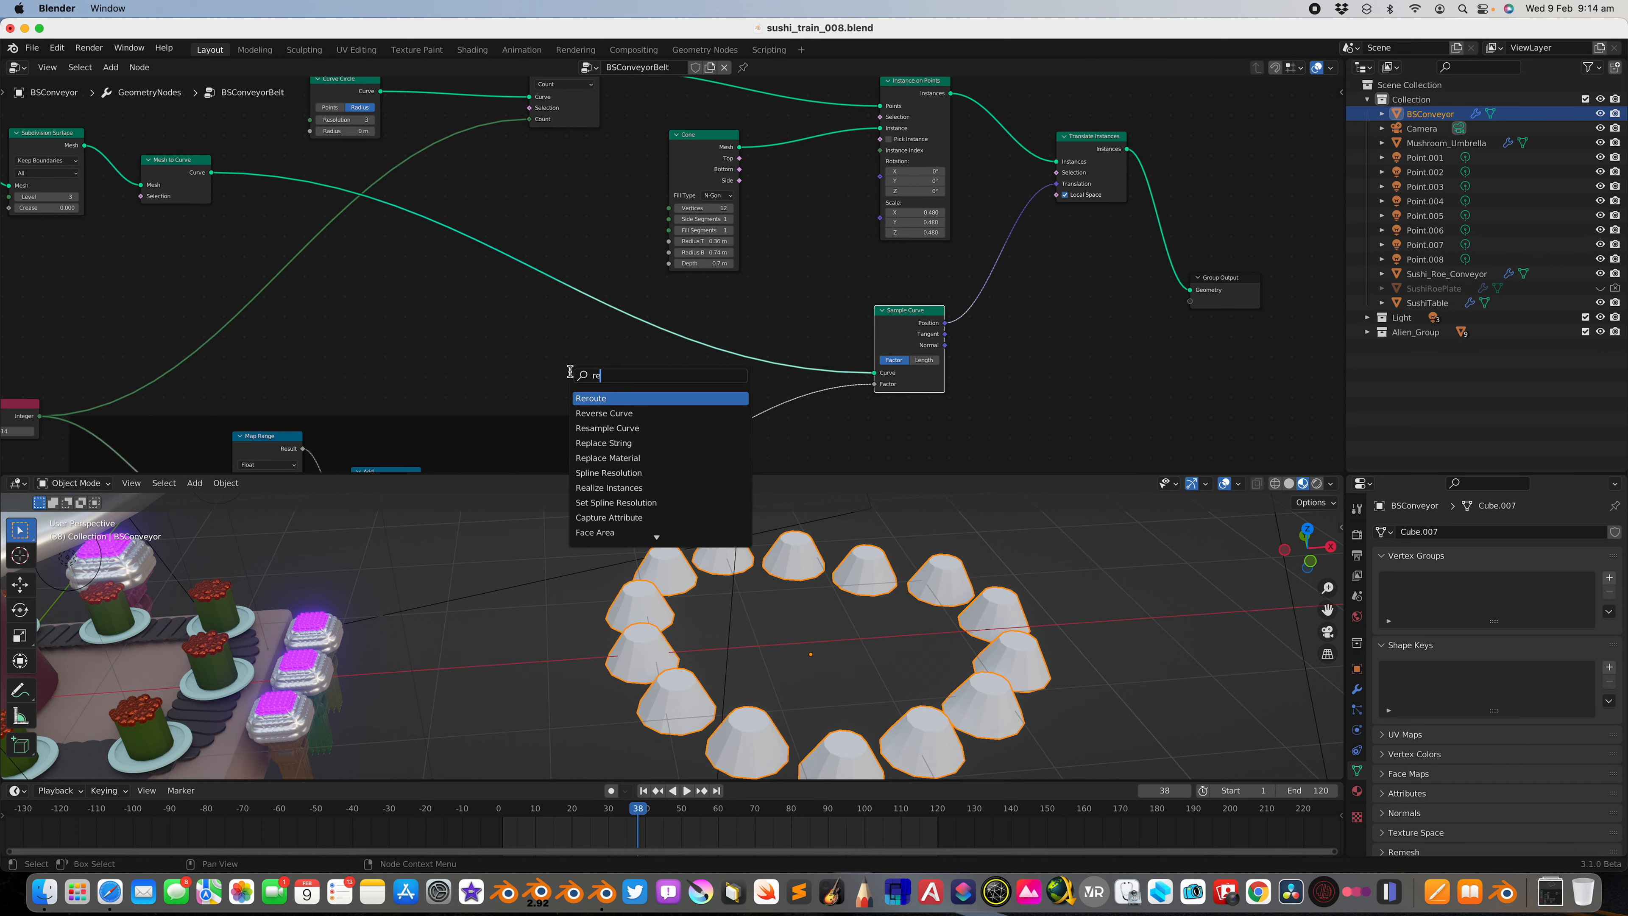
{"action": "type", "text": "]]equia"}
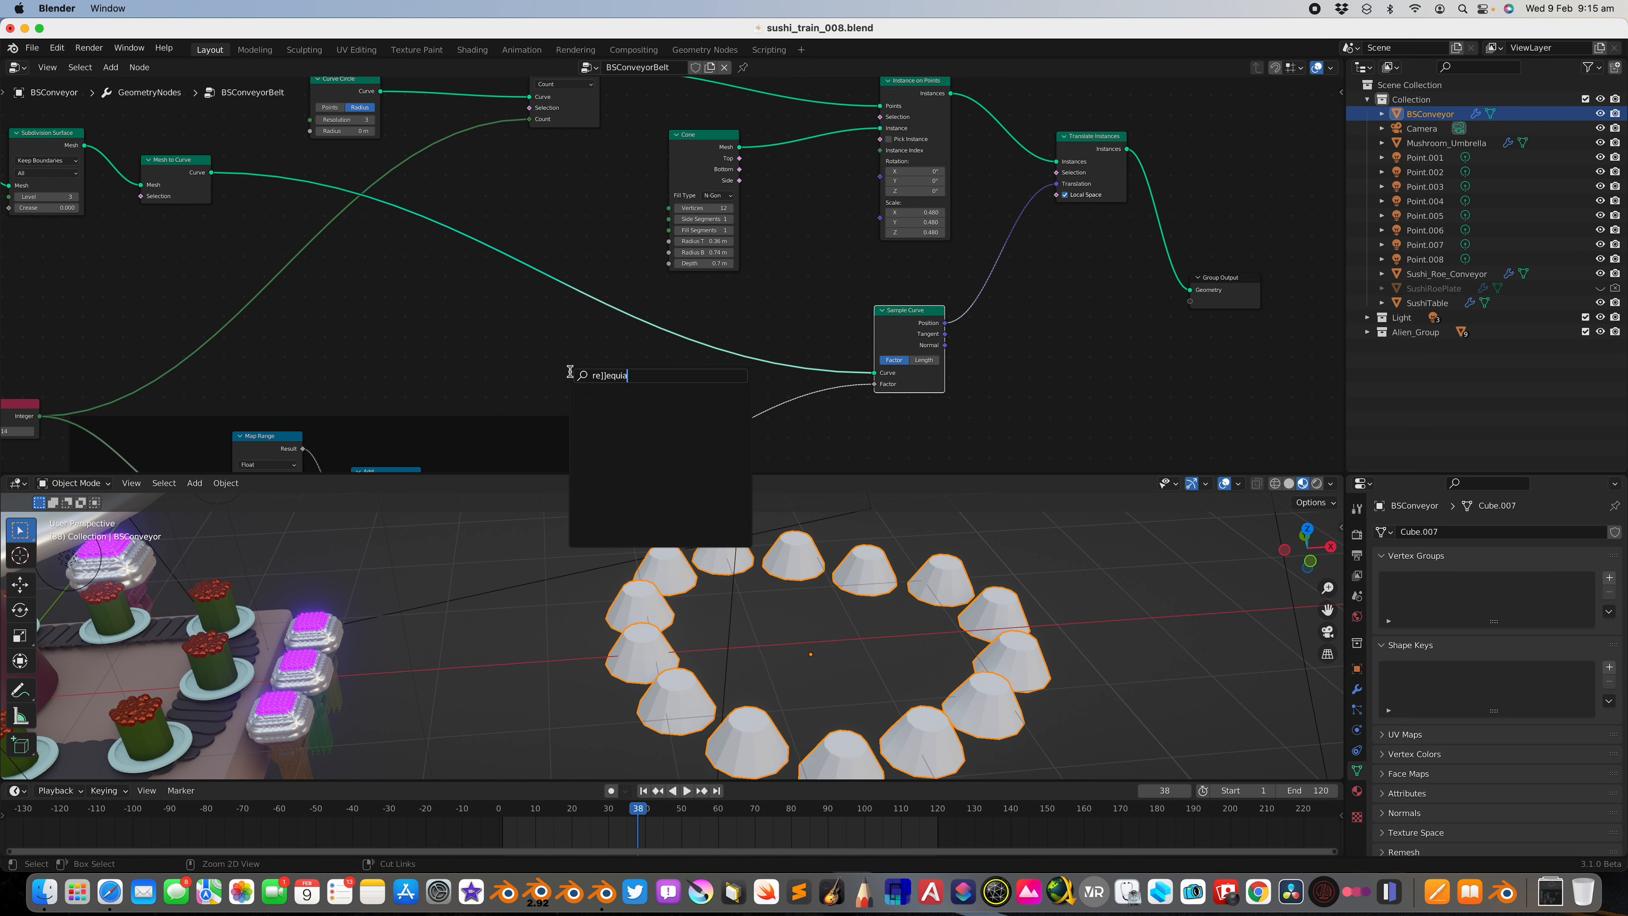
{"action": "type", "text": "equi"}
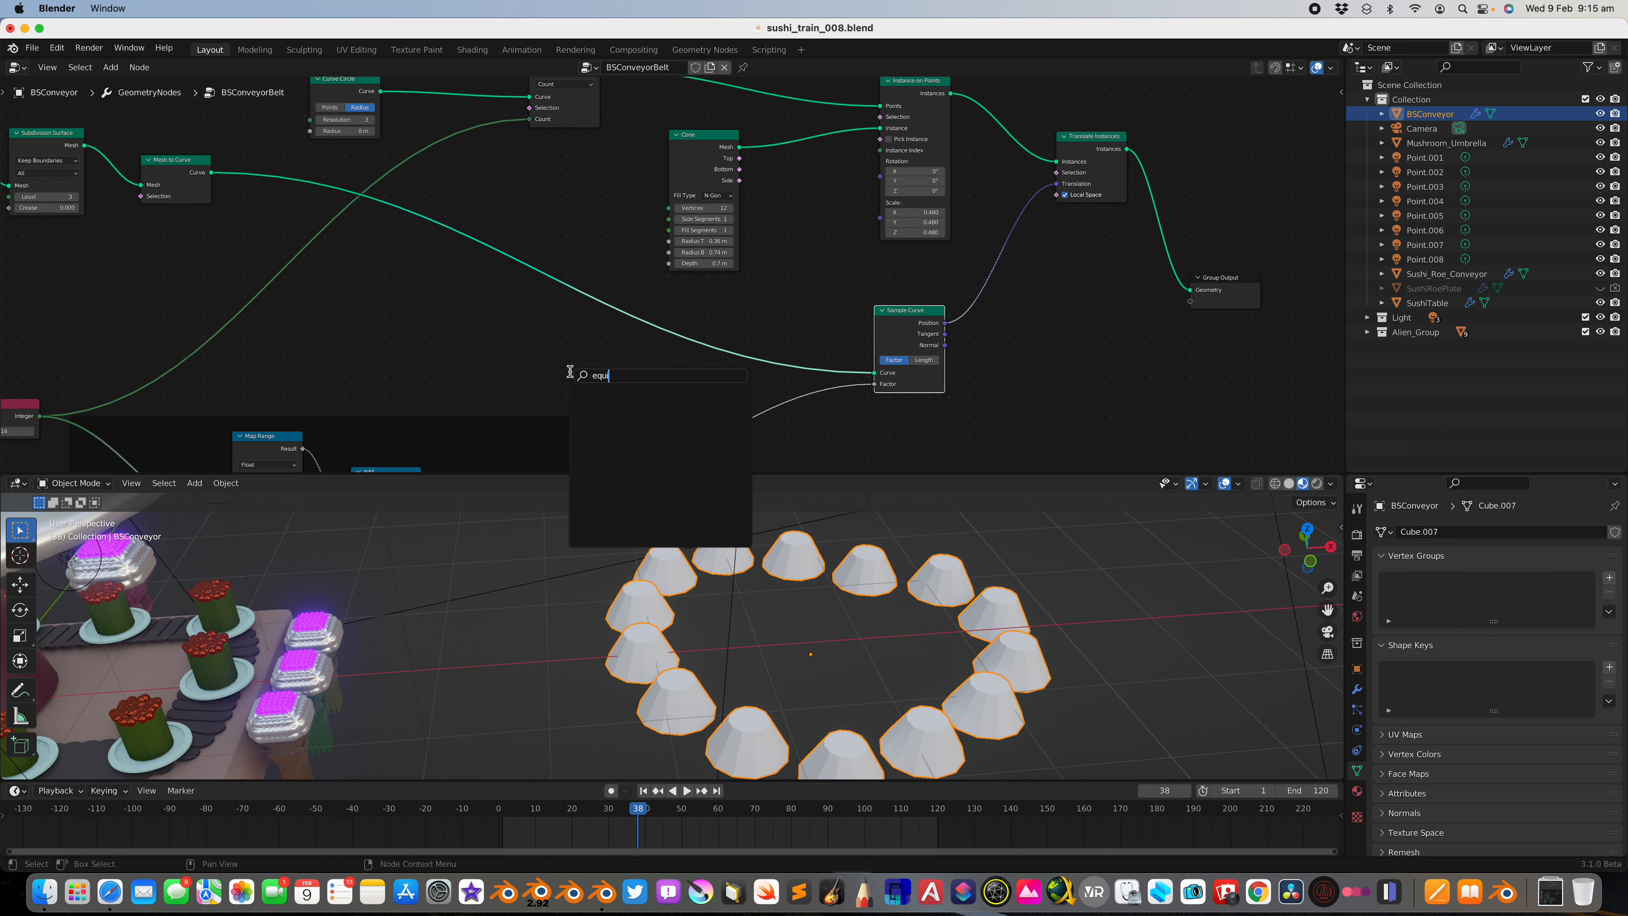
{"action": "key", "text": "Escape"}
Step: Add a Quadrilateral curve primitive node and connect its Curve output to the Sample Curve's Curve input
{"action": "key", "text": "shift+a"}
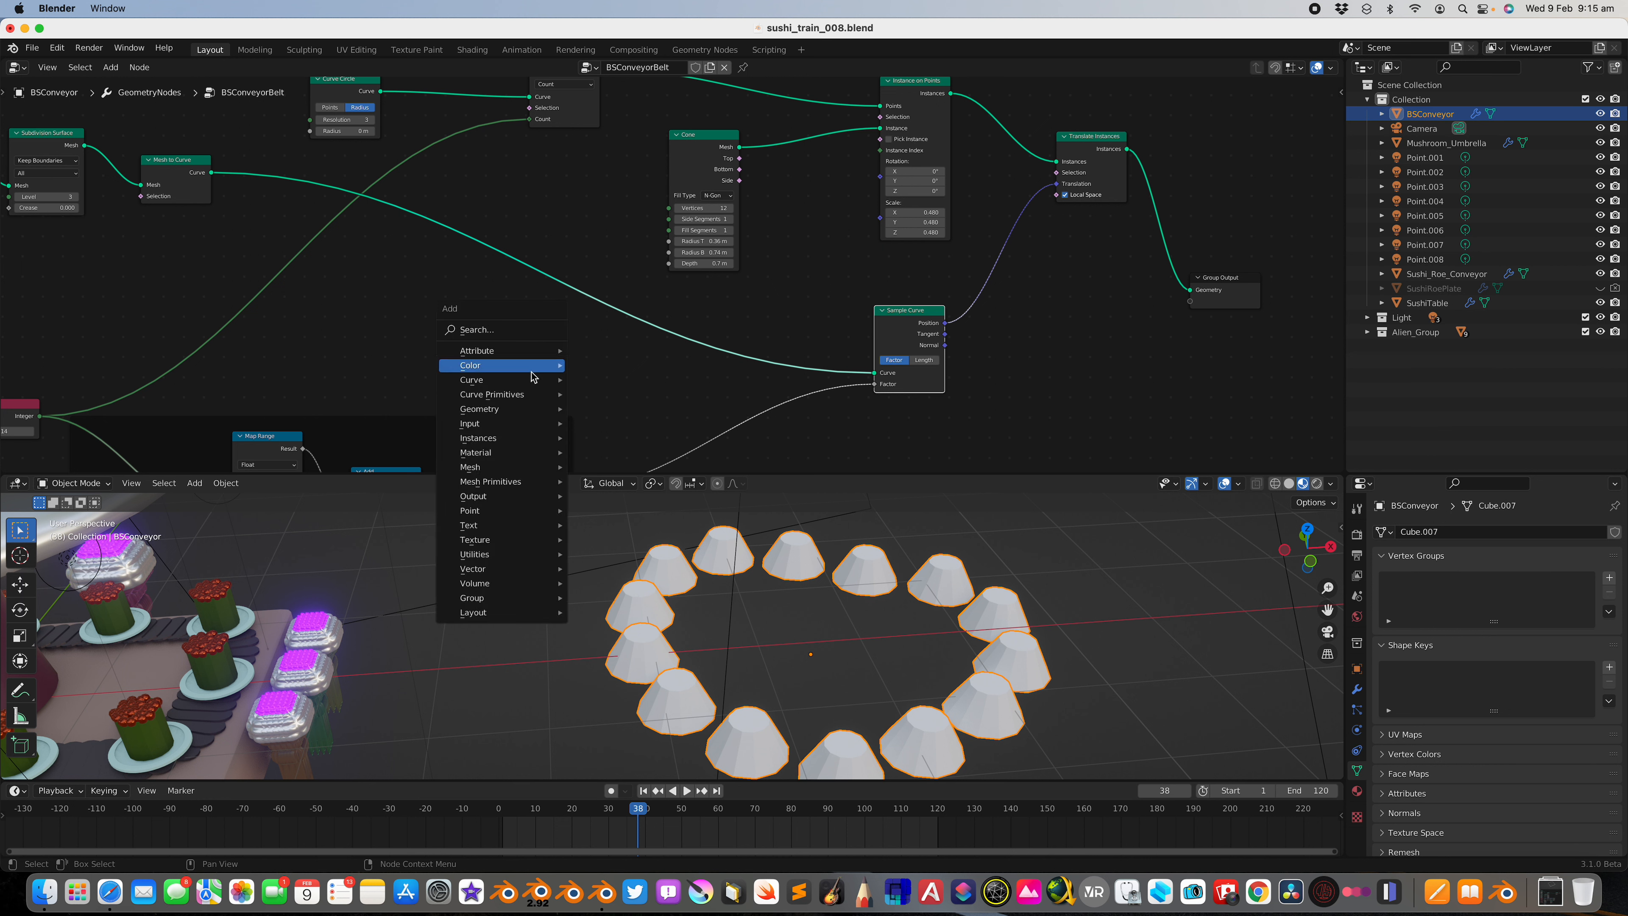
{"action": "mouse_move", "coordinate": [527, 398]}
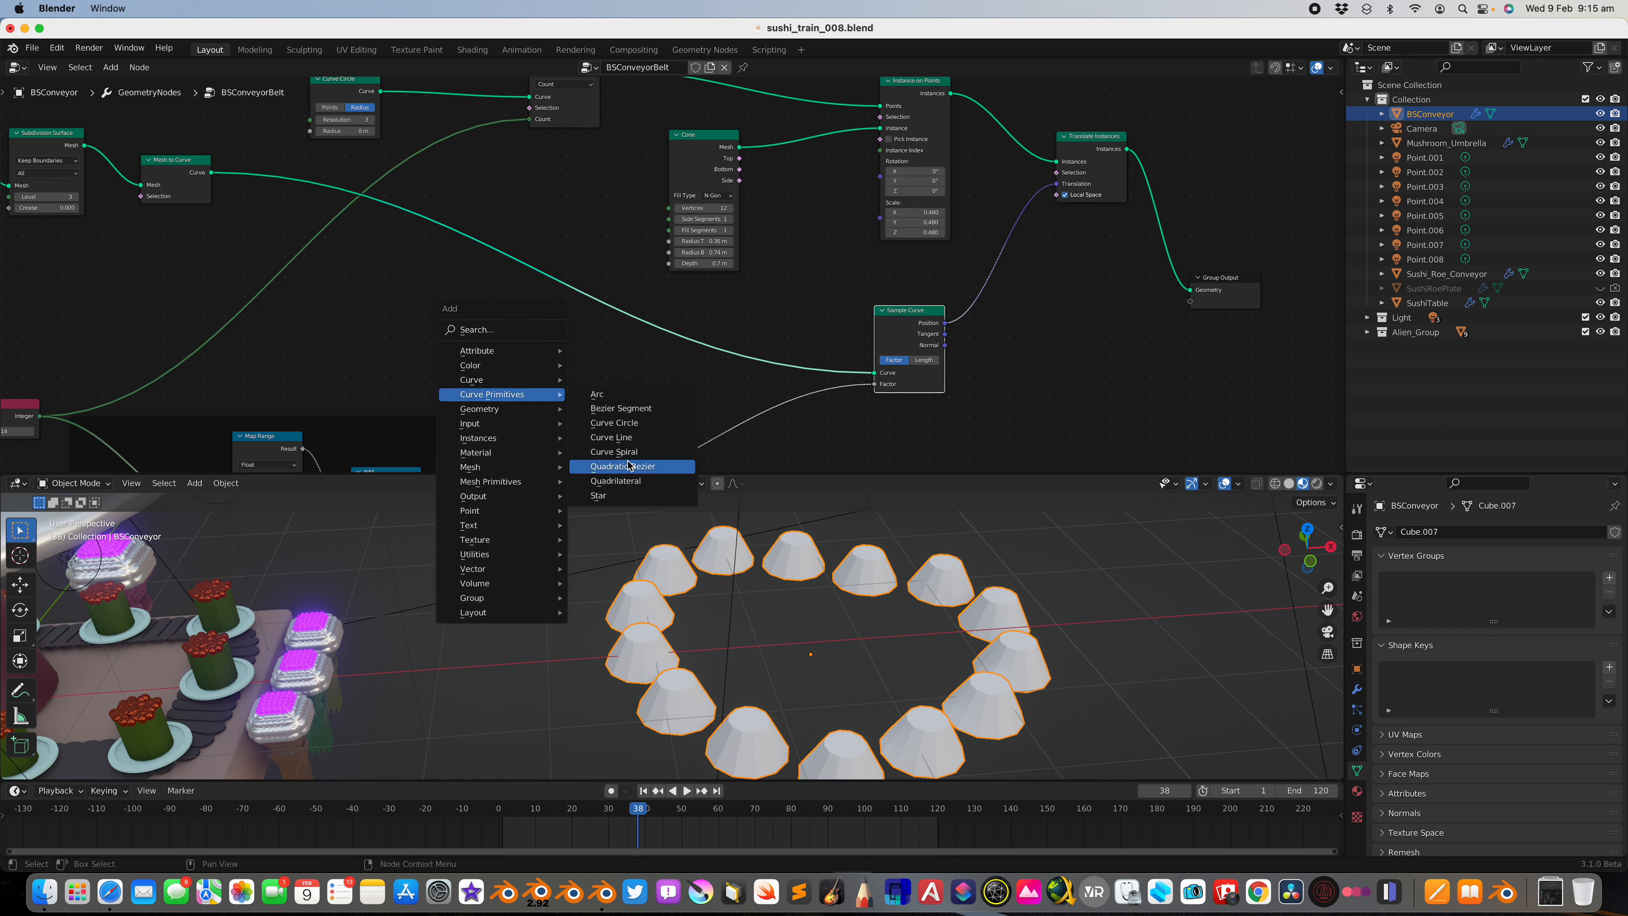
{"action": "left_click", "coordinate": [637, 481]}
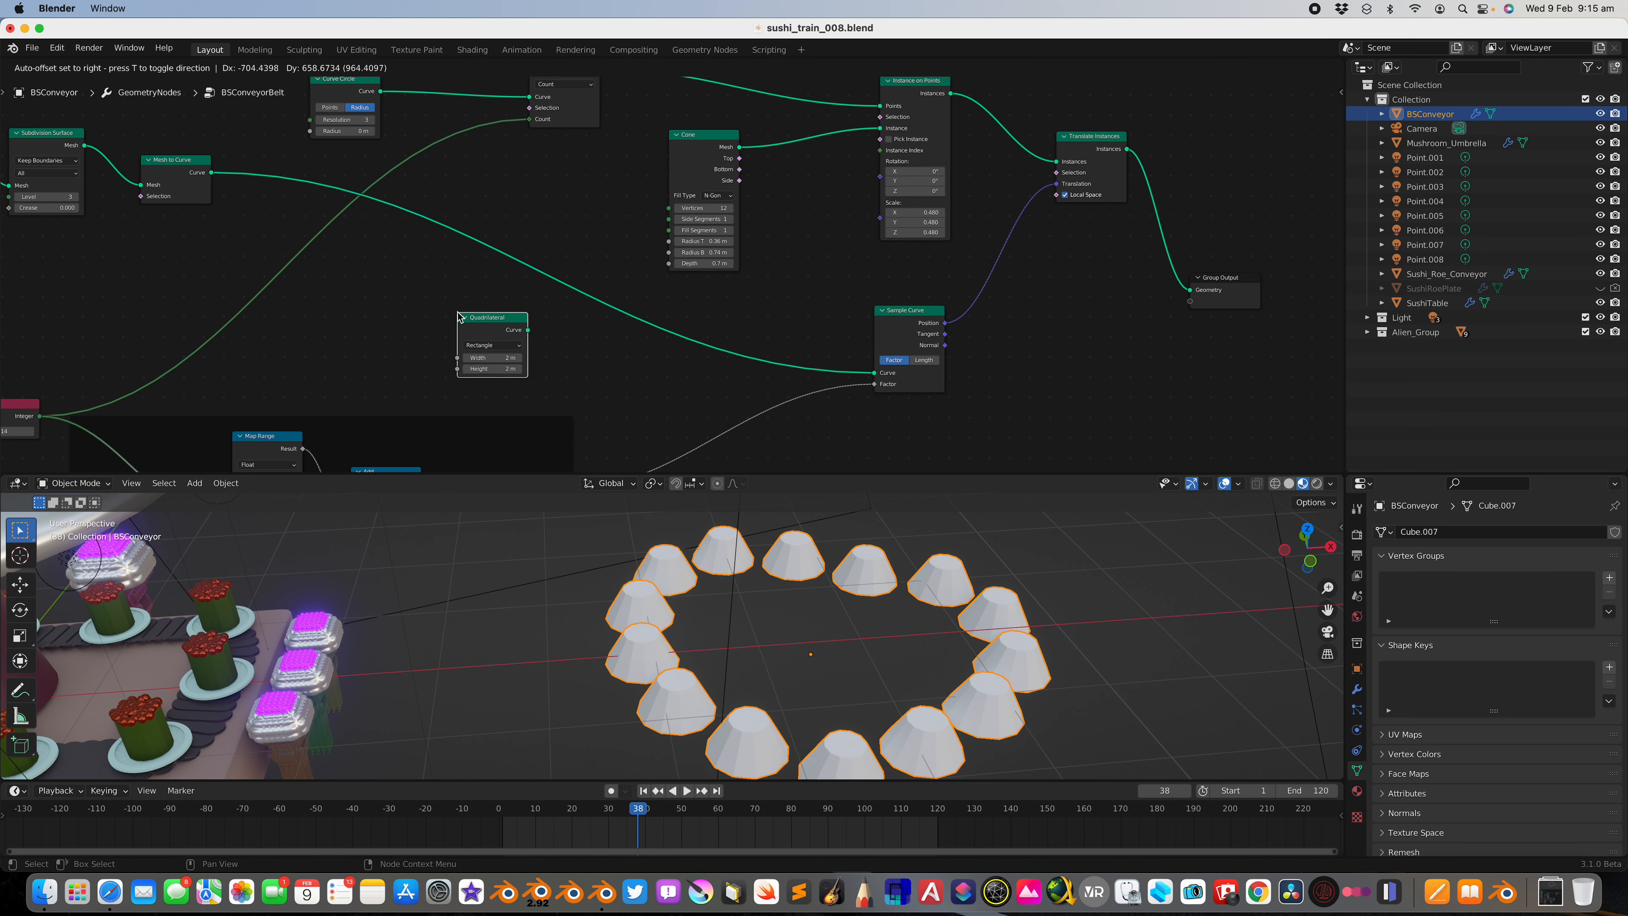
{"action": "left_click", "coordinate": [528, 334]}
{"action": "left_click_drag", "start_coordinate": [885, 379], "coordinate": [882, 376]}
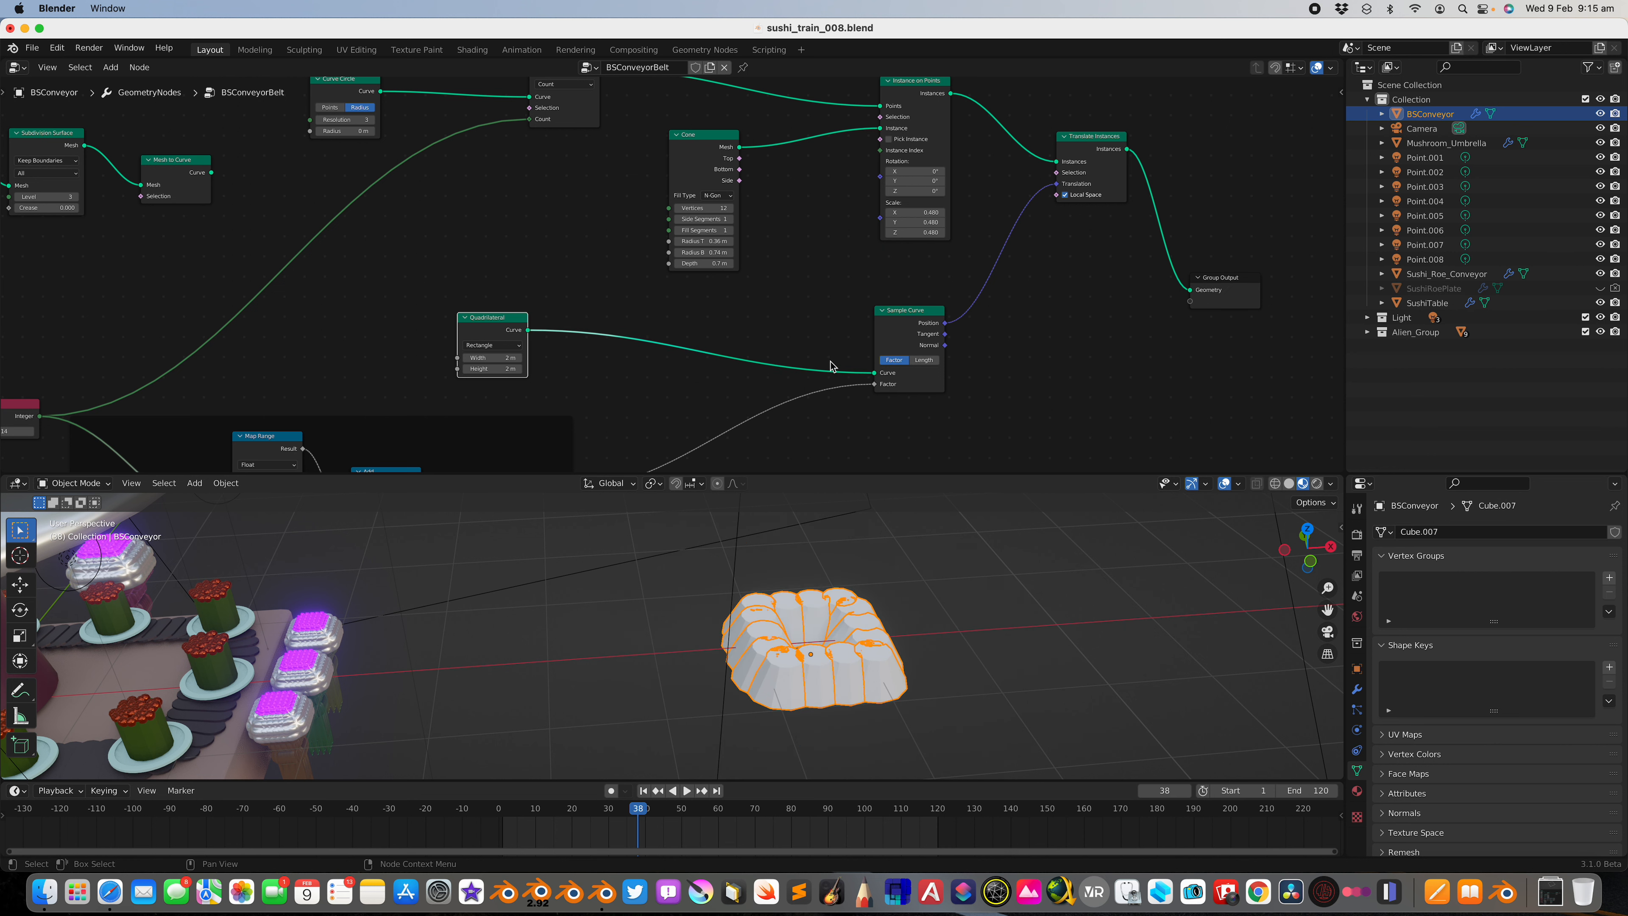
Step: Set the Quadrilateral's width to 5 m and height to 4.08 m, and preview the cones' animation
{"action": "left_click_drag", "start_coordinate": [492, 358], "coordinate": [517, 369]}
{"action": "key", "text": "space"}
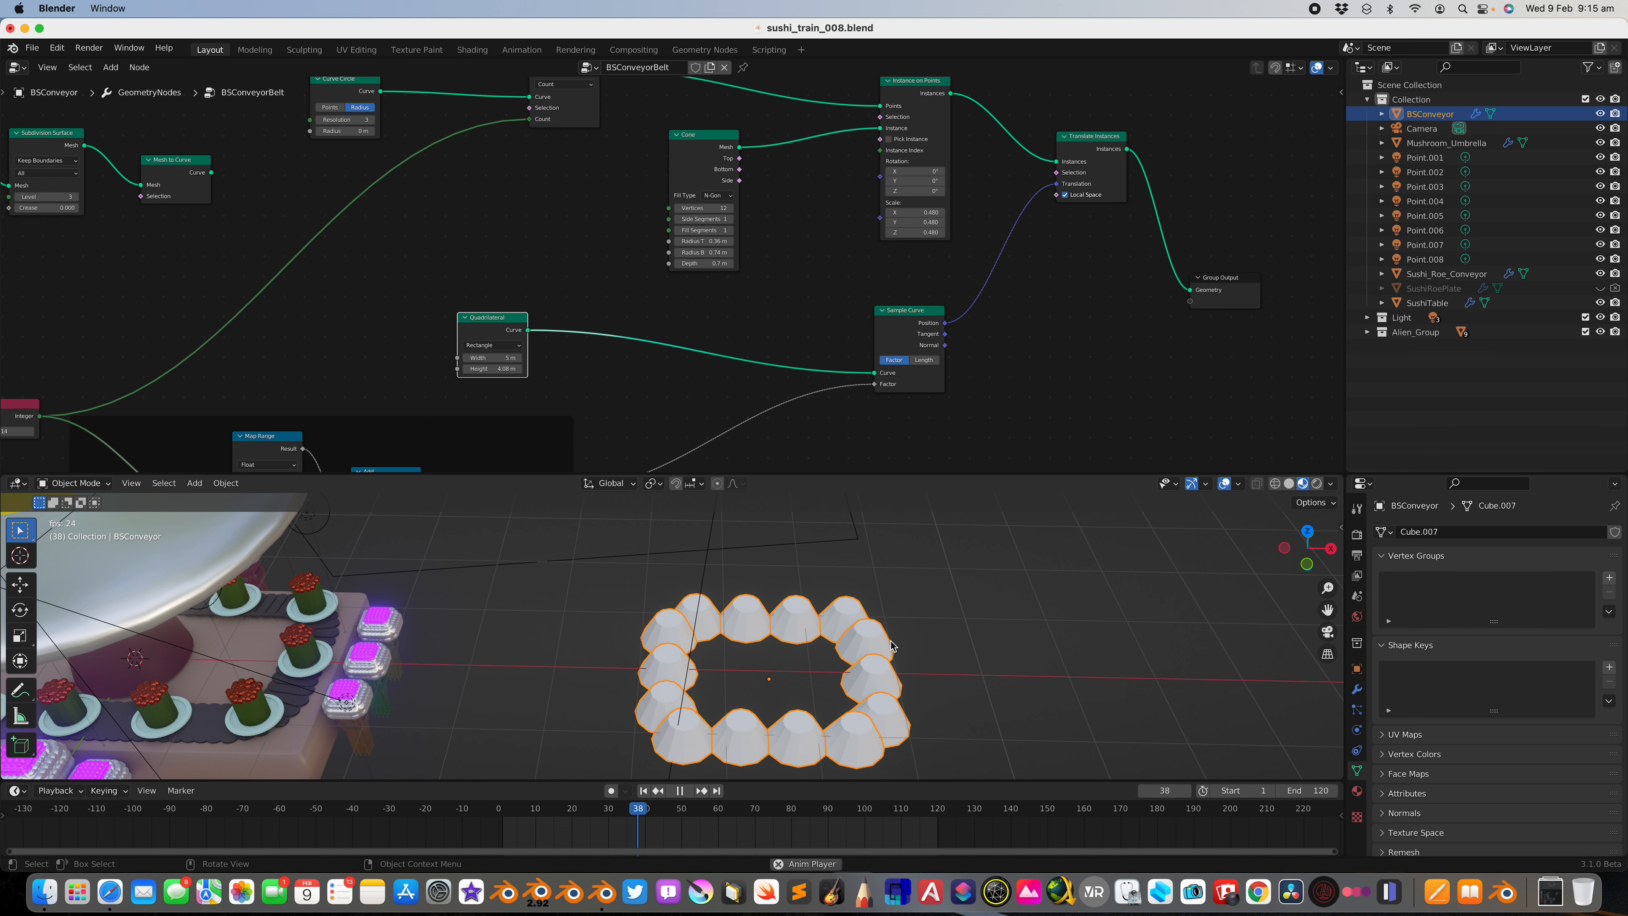
{"action": "left_click_drag", "start_coordinate": [488, 319], "coordinate": [597, 312]}
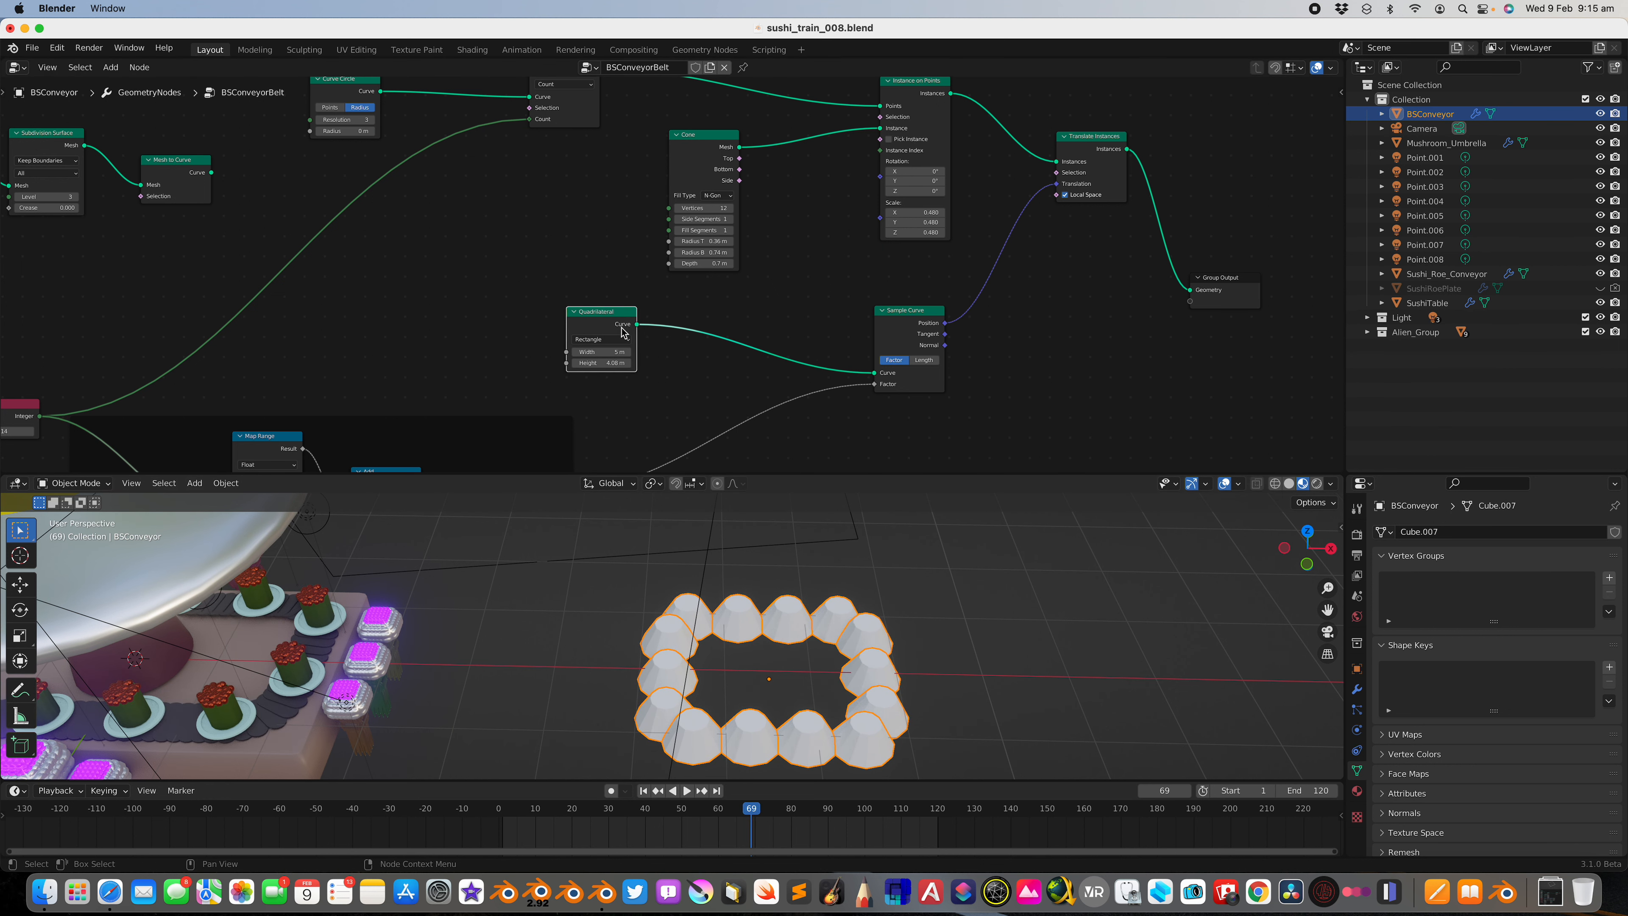
{"action": "key", "text": "space"}
{"action": "key", "text": "space"}
Step: Rearrange the nodes so the Quadrilateral sits near Sample Curve and the Cone sits near Instance on Points
{"action": "left_click_drag", "start_coordinate": [906, 337], "coordinate": [859, 345]}
{"action": "left_click_drag", "start_coordinate": [602, 313], "coordinate": [724, 317]}
{"action": "left_click_drag", "start_coordinate": [919, 333], "coordinate": [894, 377]}
{"action": "scroll", "coordinate": [804, 324], "scroll_direction": "up", "scroll_amount": 3}
{"action": "left_click_drag", "start_coordinate": [709, 224], "coordinate": [722, 210]}
{"action": "left_click_drag", "start_coordinate": [588, 145], "coordinate": [595, 123]}
{"action": "left_click_drag", "start_coordinate": [384, 171], "coordinate": [490, 121]}
{"action": "middle_click_drag", "start_coordinate": [599, 139], "coordinate": [589, 126]}
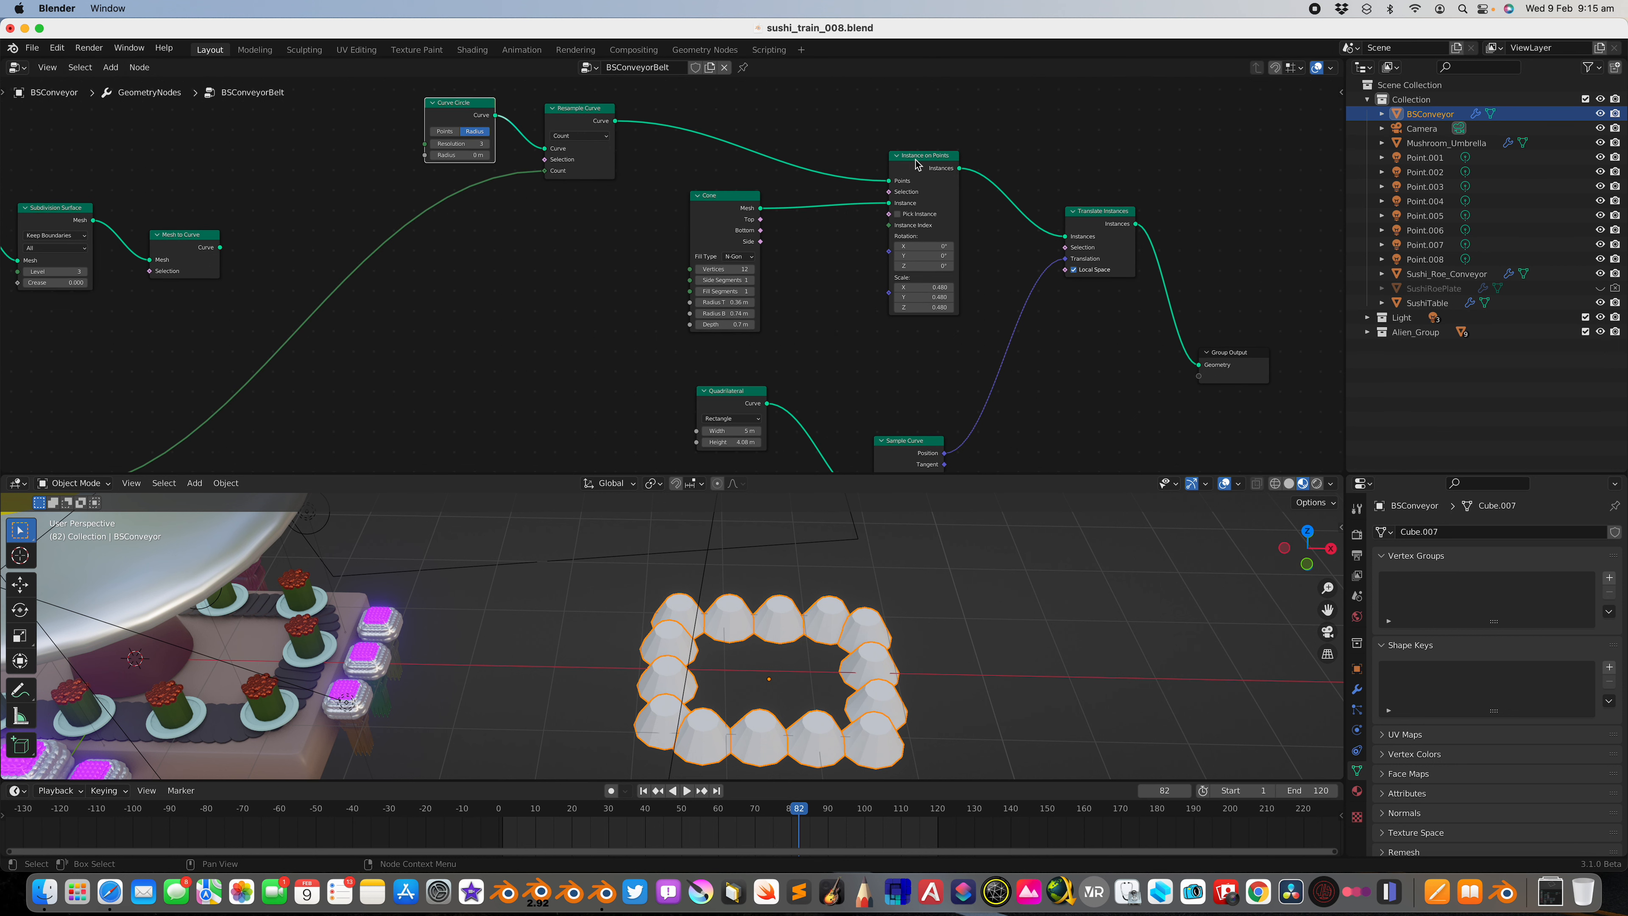
{"action": "left_click_drag", "start_coordinate": [740, 202], "coordinate": [812, 202]}
Step: Set the Cone's top radius to 0.34 m and bottom radius to 0.46 m, and preview the animation
{"action": "scroll", "coordinate": [813, 209], "scroll_direction": "up", "scroll_amount": 2}
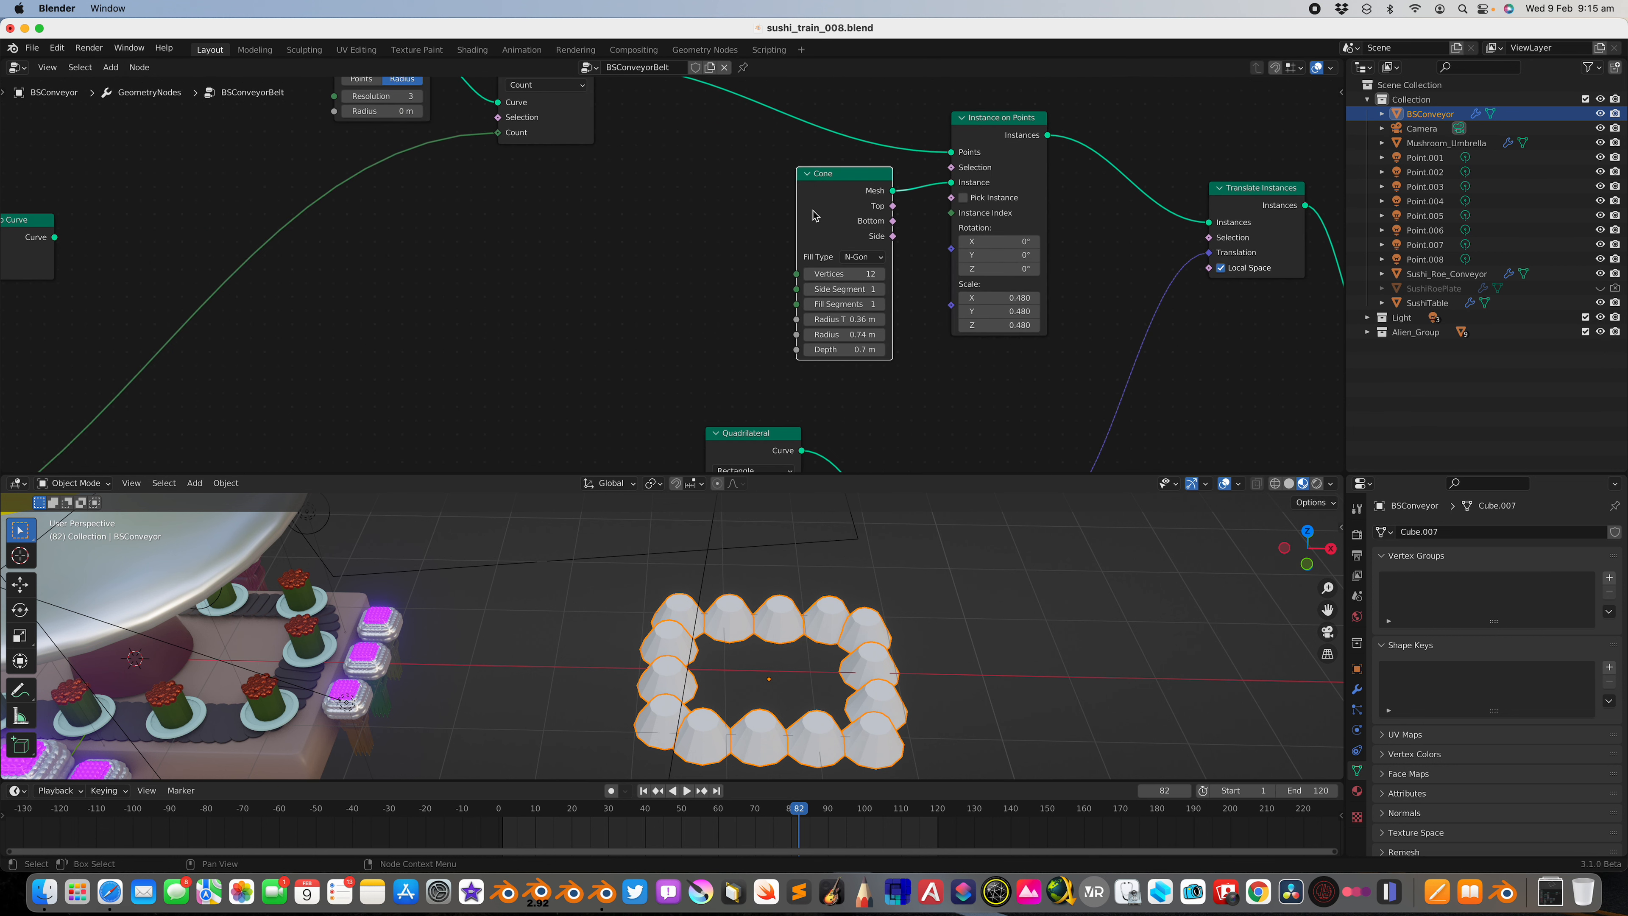
{"action": "mouse_move", "coordinate": [850, 317]}
{"action": "left_mouse_down"}
{"action": "mouse_move", "coordinate": [903, 317]}
{"action": "mouse_move", "coordinate": [849, 317]}
{"action": "mouse_move", "coordinate": [873, 334]}
{"action": "mouse_move", "coordinate": [845, 334]}
{"action": "left_mouse_up"}
{"action": "key", "text": "space"}
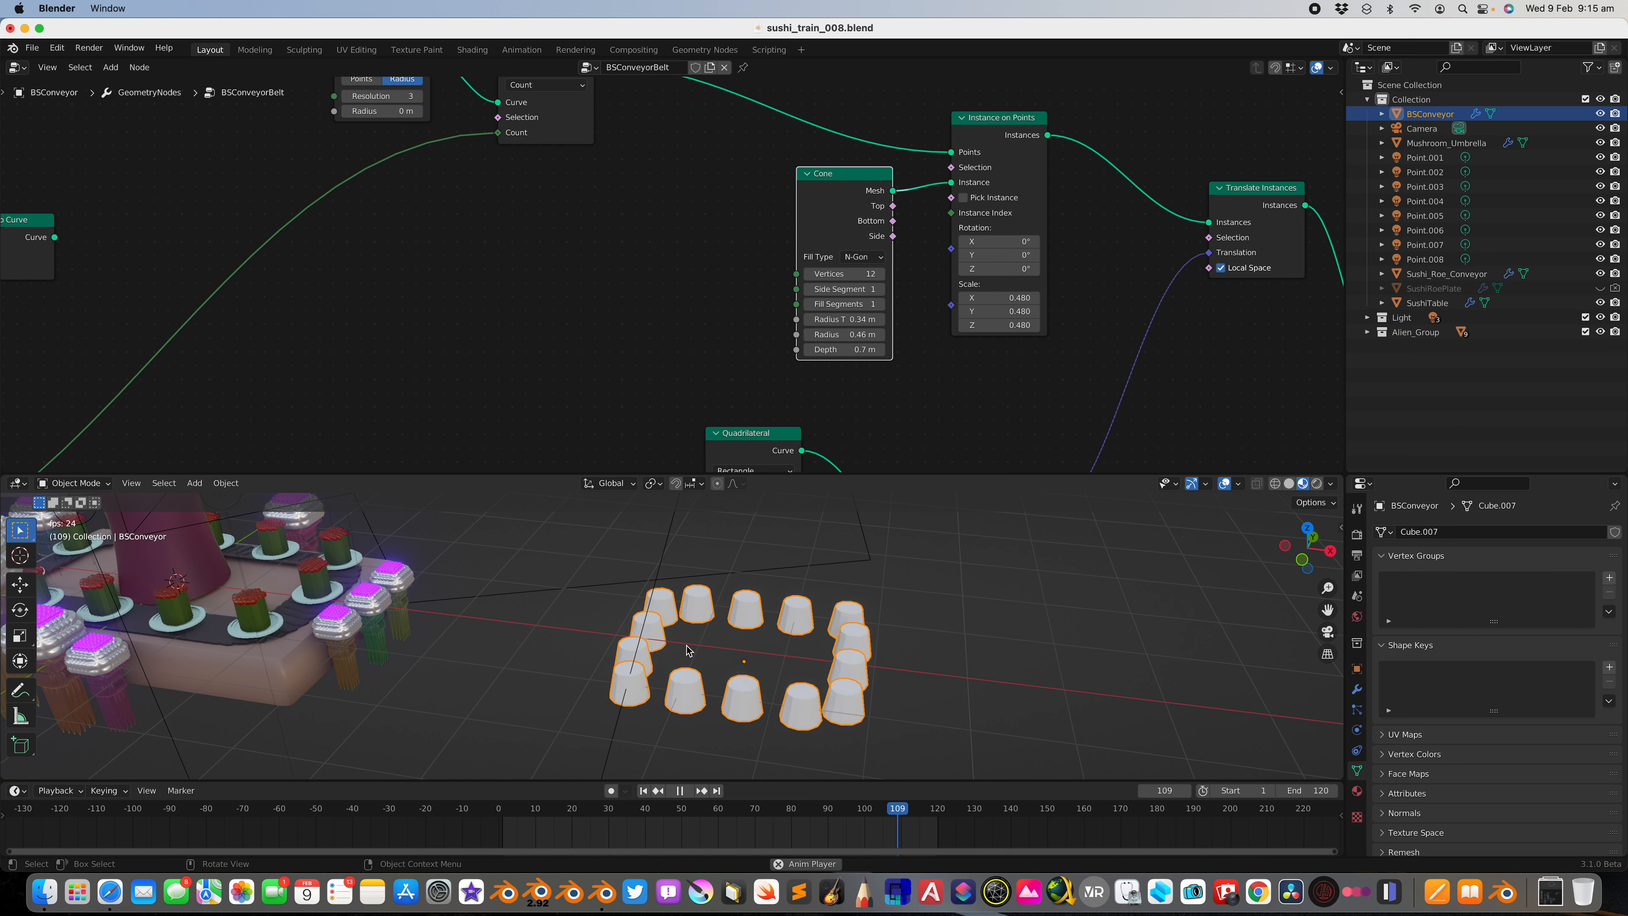
{"action": "key", "text": "space"}
Step: Move the Index node up beside Map Range, and nudge the Map Range and Integer nodes into place
{"action": "scroll", "coordinate": [749, 374], "scroll_direction": "down", "scroll_amount": 10}
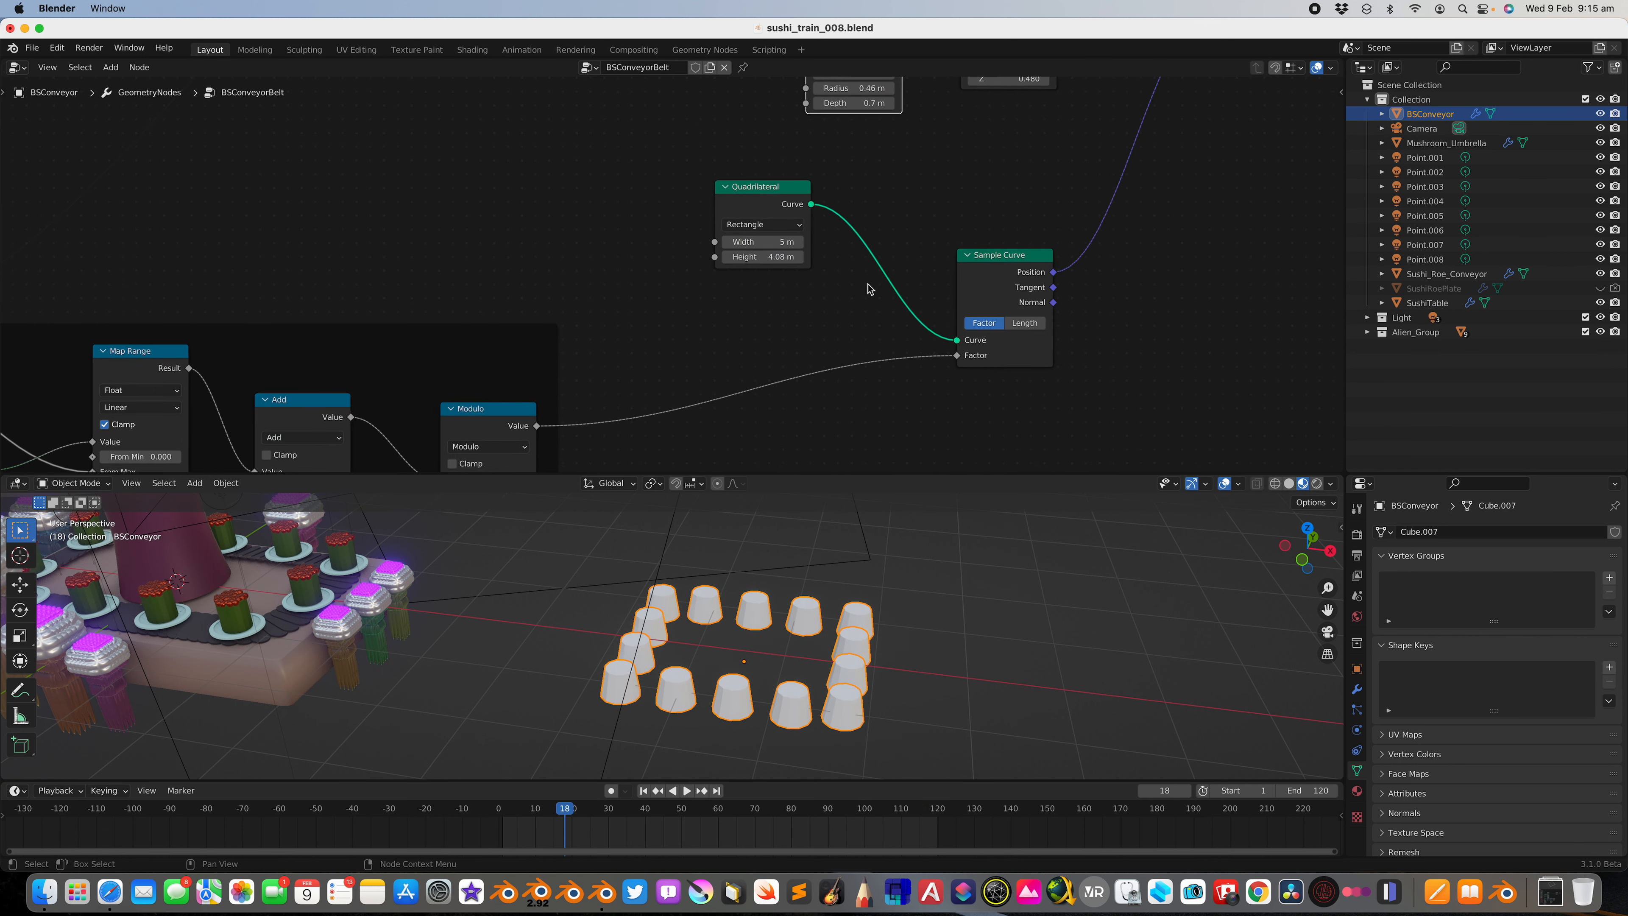
{"action": "middle_click_drag", "start_coordinate": [816, 192], "coordinate": [1016, 243]}
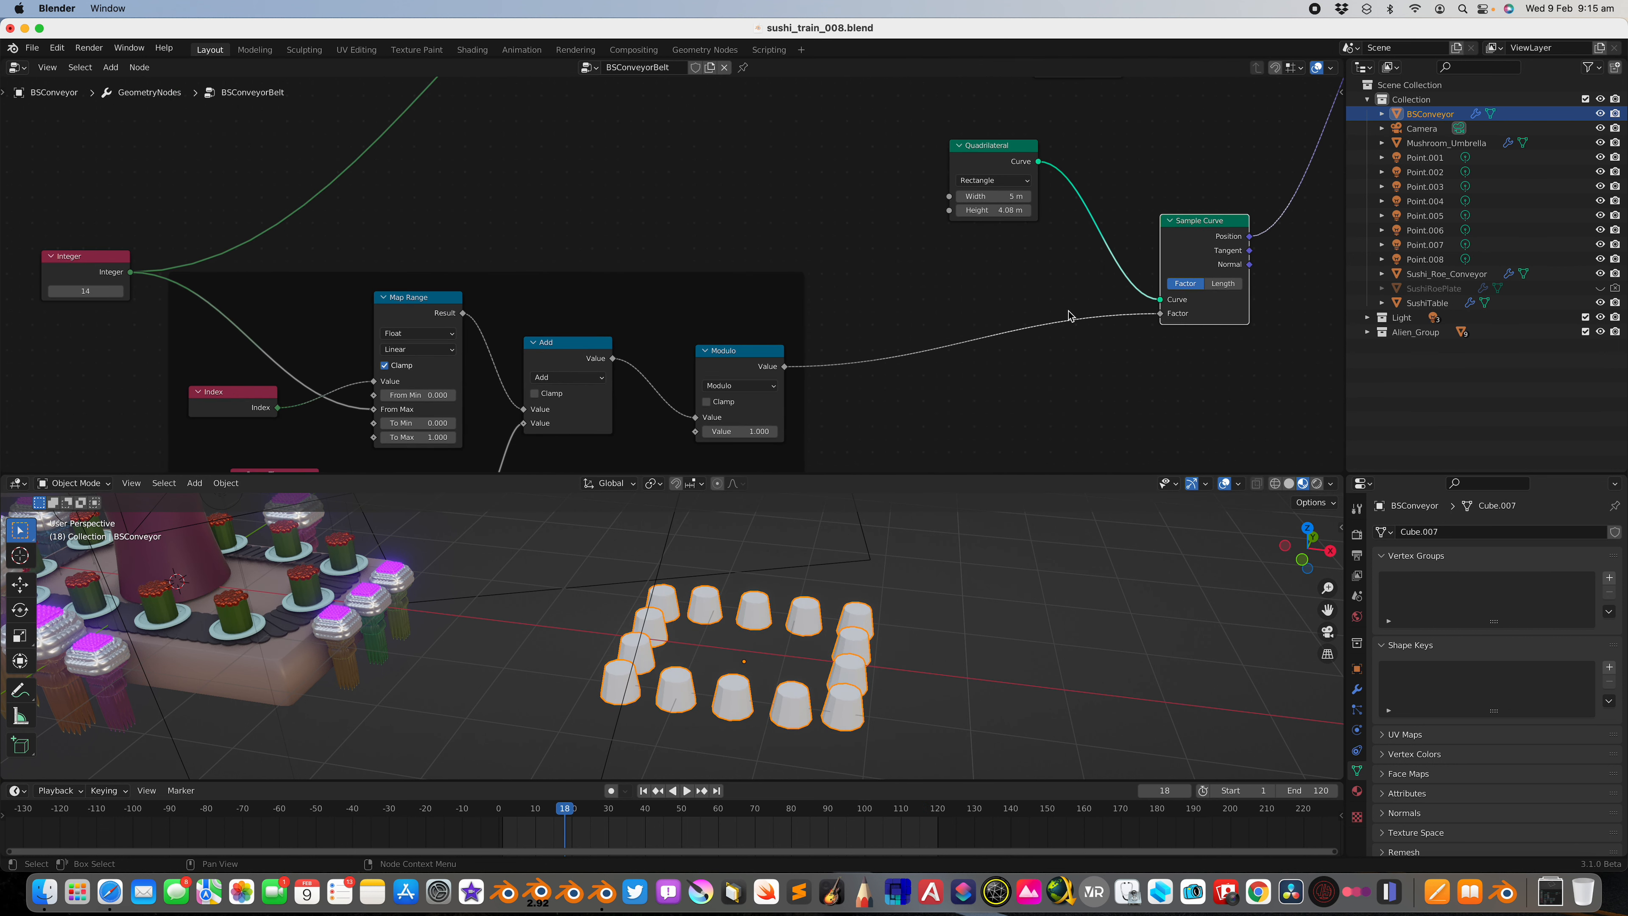
{"action": "scroll", "coordinate": [879, 301], "scroll_direction": "left", "scroll_amount": 10}
{"action": "scroll", "coordinate": [880, 302], "scroll_direction": "down", "scroll_amount": 3}
{"action": "left_click", "coordinate": [387, 206]}
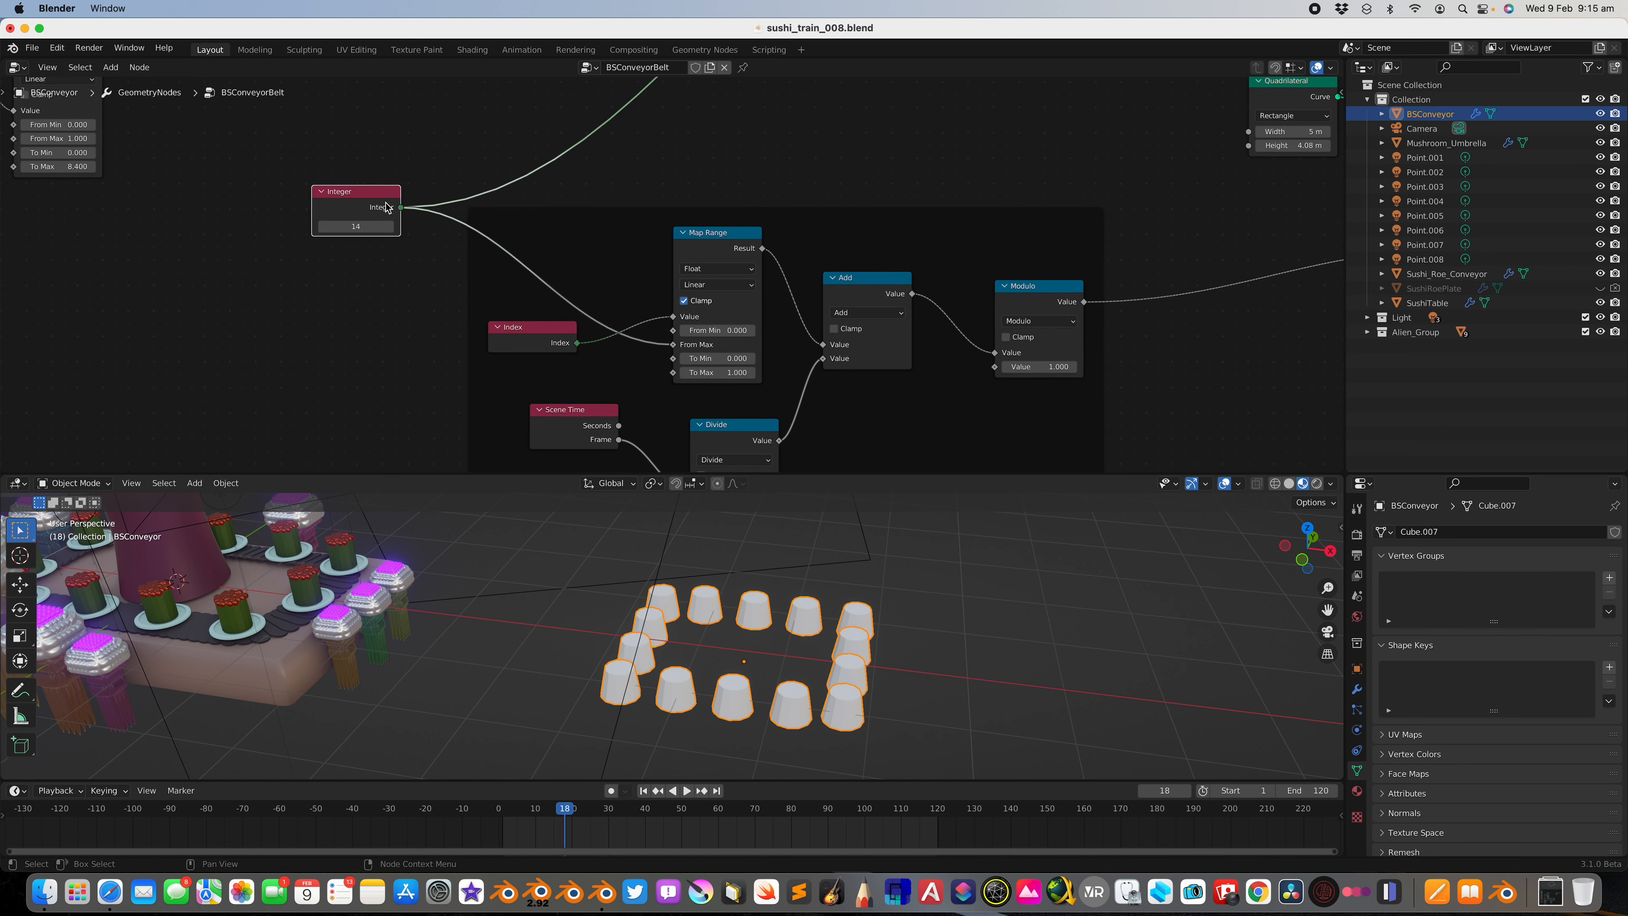
{"action": "scroll", "coordinate": [558, 253], "scroll_direction": "down", "scroll_amount": 3}
{"action": "left_click_drag", "start_coordinate": [541, 298], "coordinate": [600, 211]}
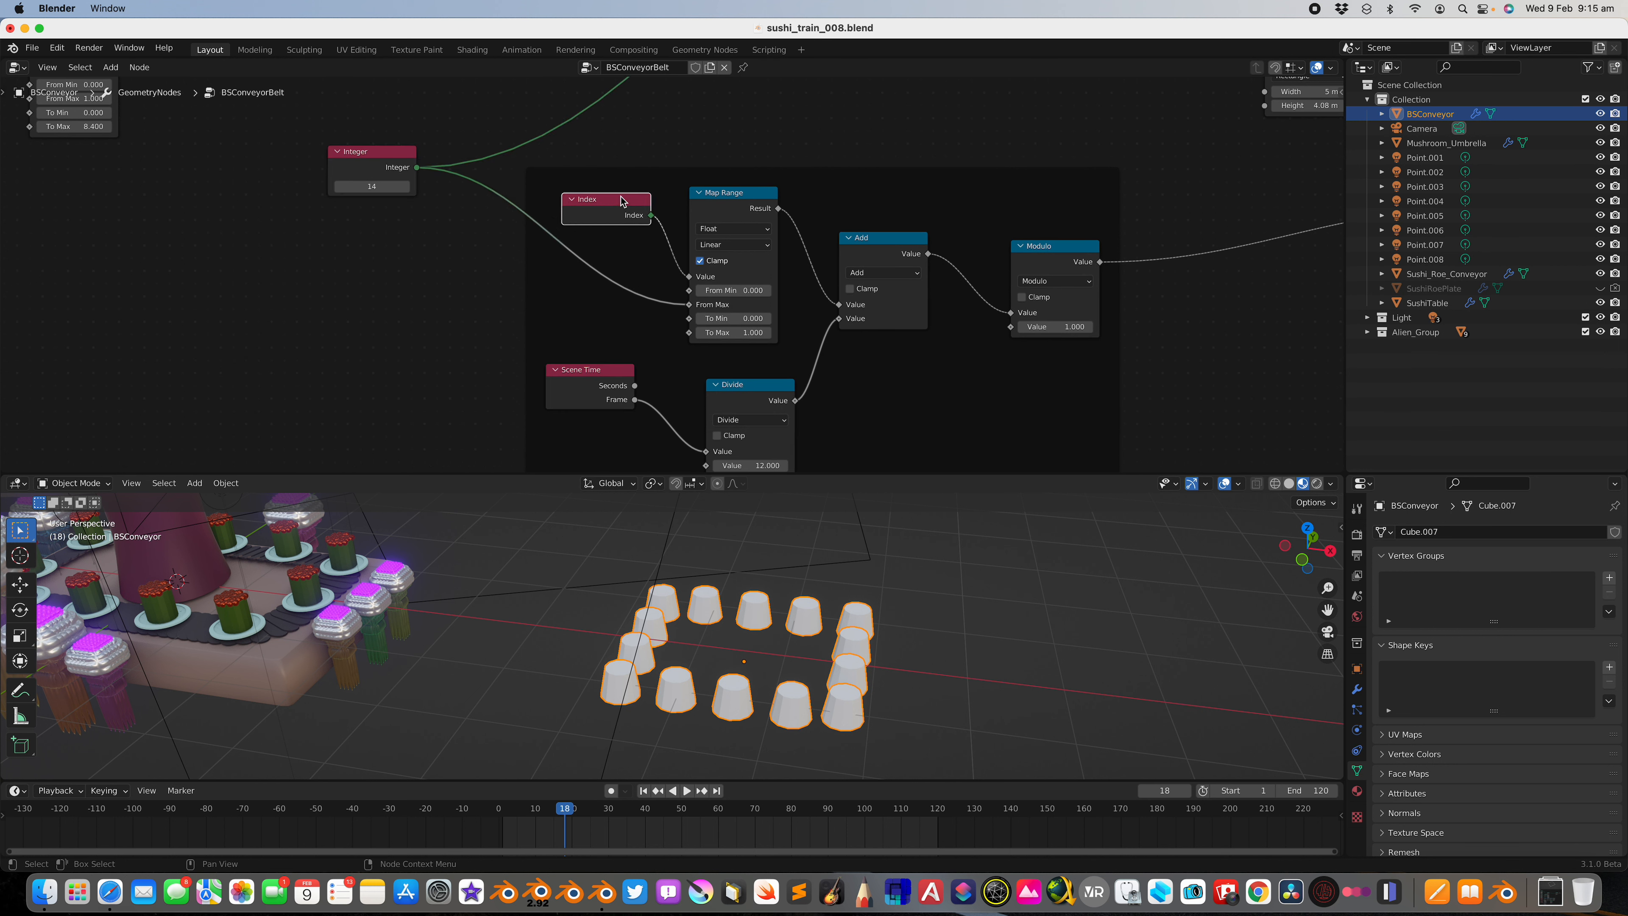
{"action": "left_click_drag", "start_coordinate": [730, 216], "coordinate": [728, 213]}
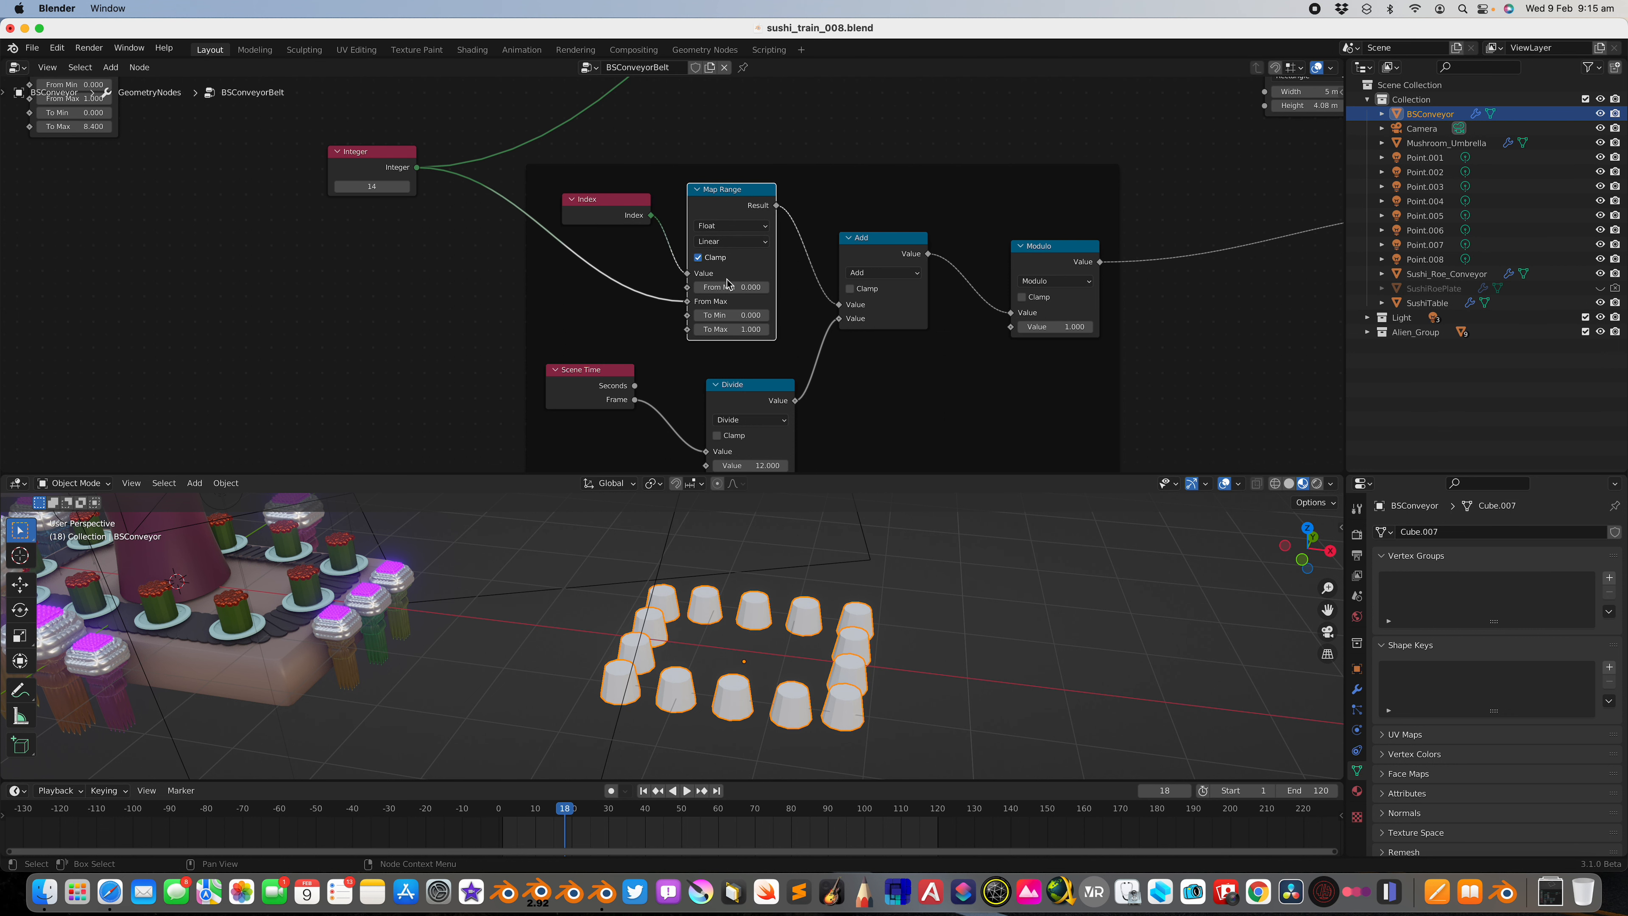
{"action": "left_click_drag", "start_coordinate": [378, 179], "coordinate": [377, 186]}
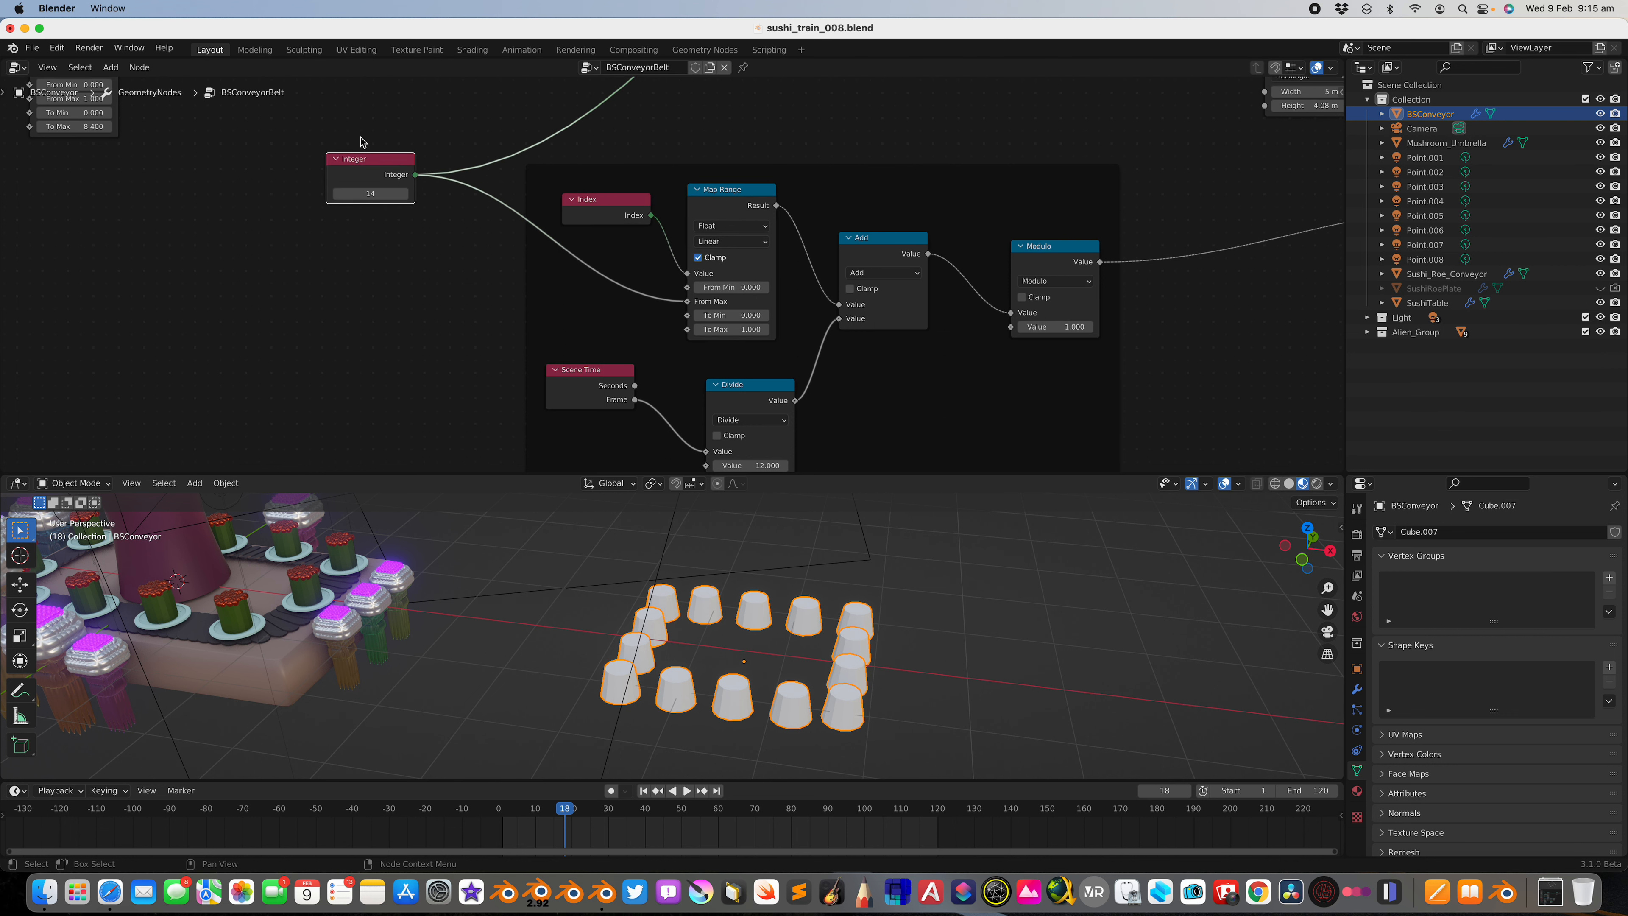
Step: Tidy the positions of the framed Scene Time, Divide, Add and Modulo nodes
{"action": "scroll", "coordinate": [776, 265], "scroll_direction": "down", "scroll_amount": 5}
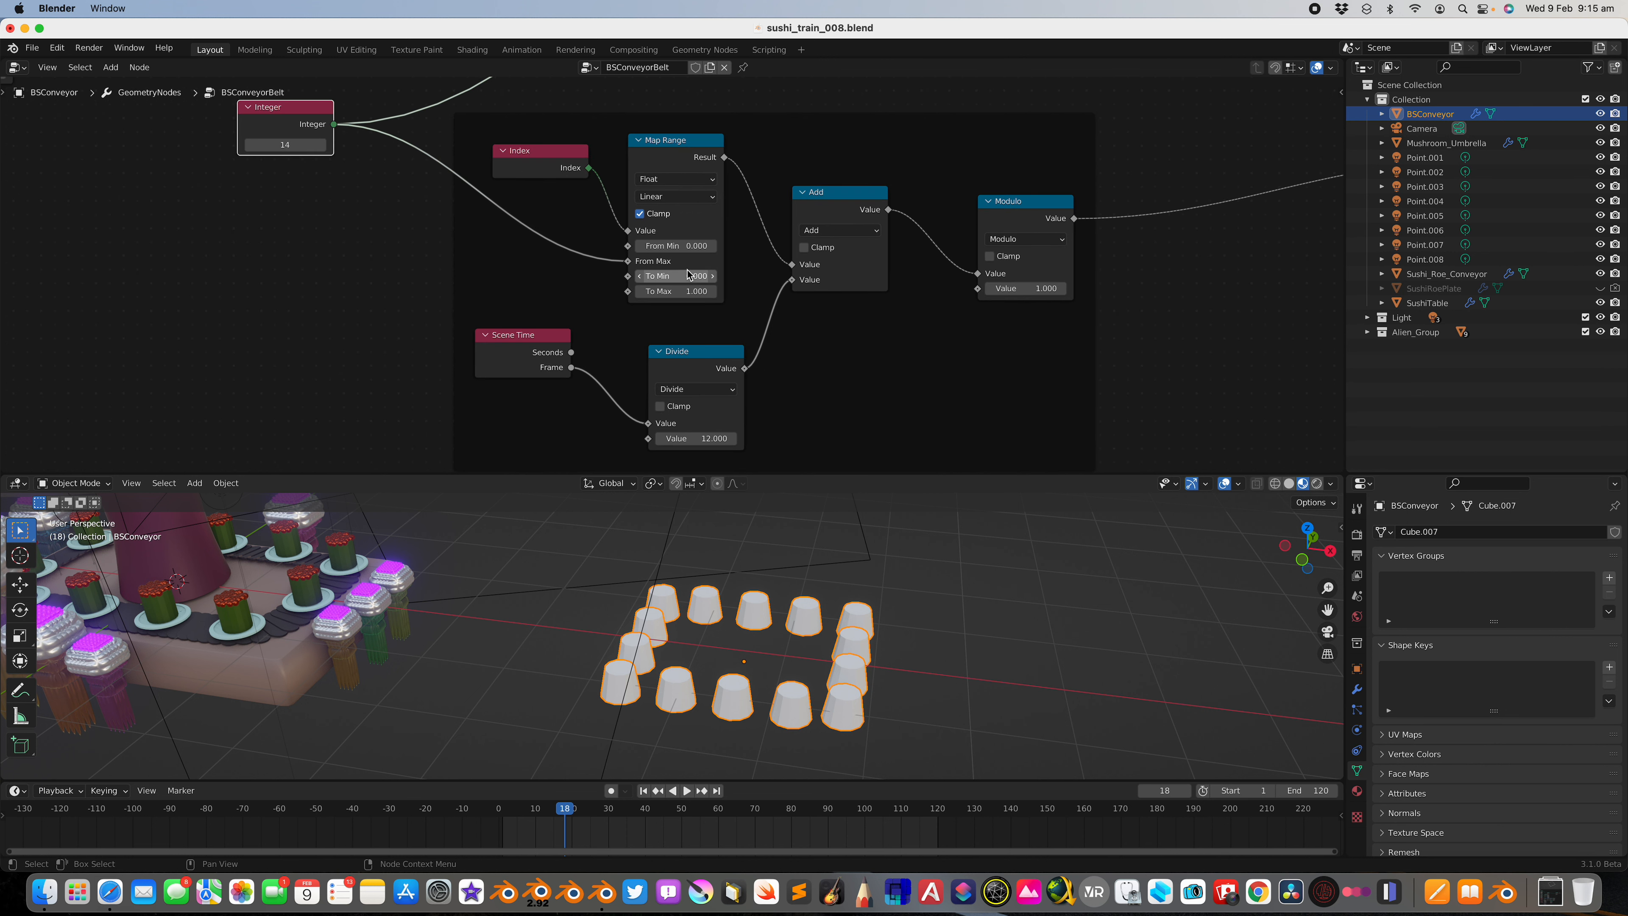
{"action": "left_click_drag", "start_coordinate": [549, 347], "coordinate": [559, 348]}
{"action": "left_click_drag", "start_coordinate": [673, 375], "coordinate": [657, 364]}
{"action": "left_click_drag", "start_coordinate": [801, 255], "coordinate": [805, 257]}
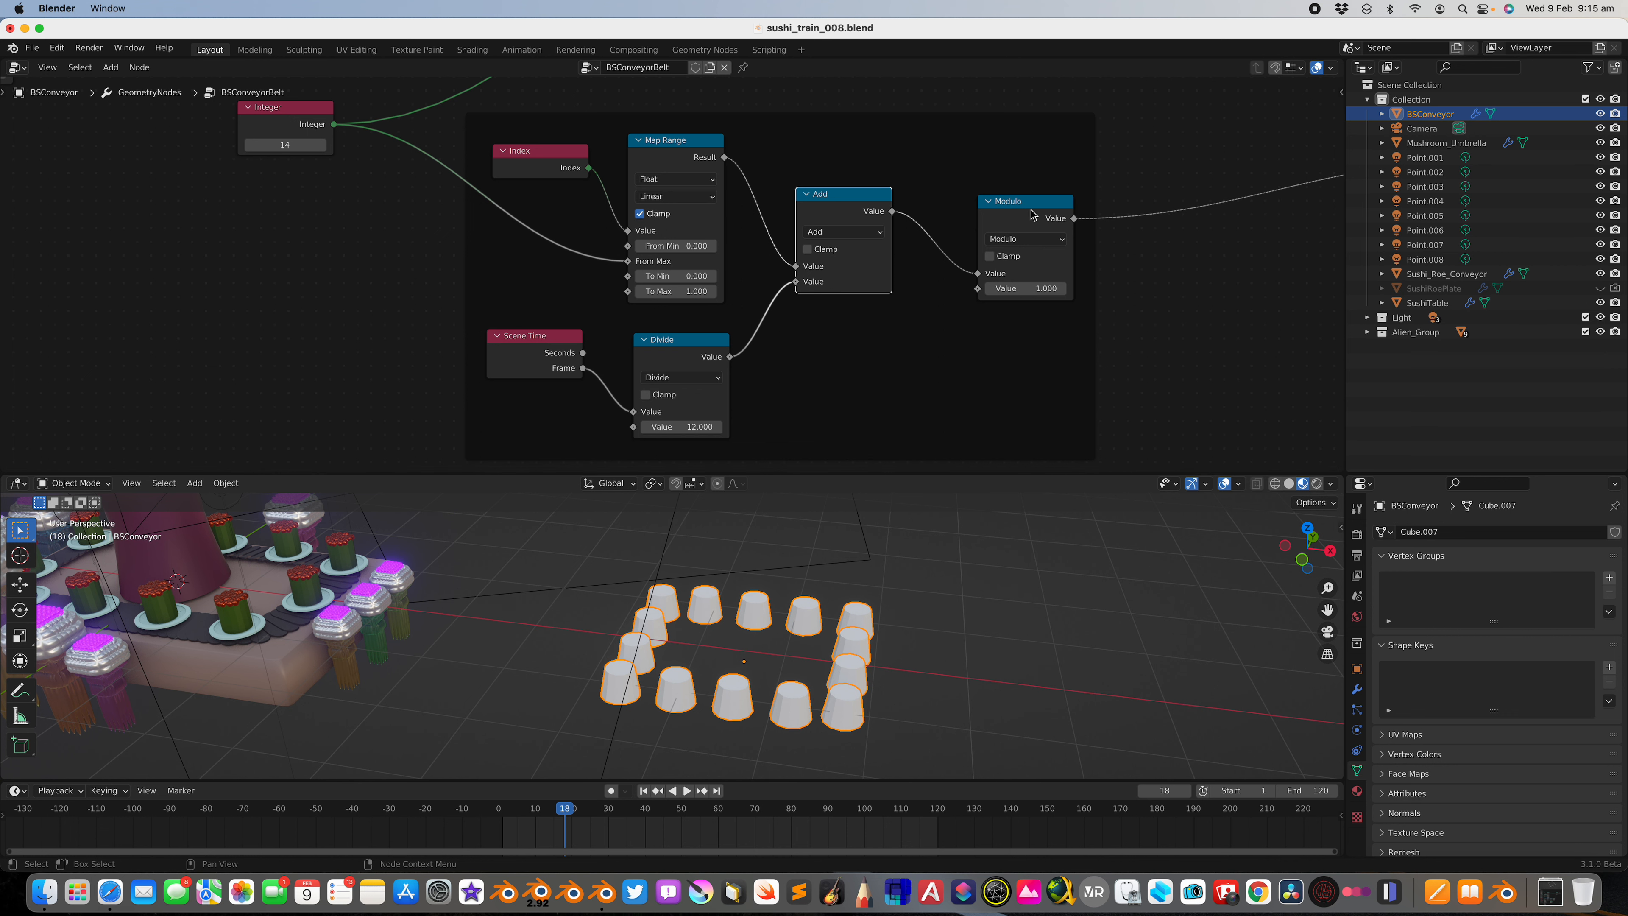
{"action": "left_click_drag", "start_coordinate": [1030, 209], "coordinate": [1020, 212]}
{"action": "middle_click_drag", "start_coordinate": [1046, 192], "coordinate": [991, 198]}
{"action": "scroll", "coordinate": [941, 205], "scroll_direction": "right", "scroll_amount": 5}
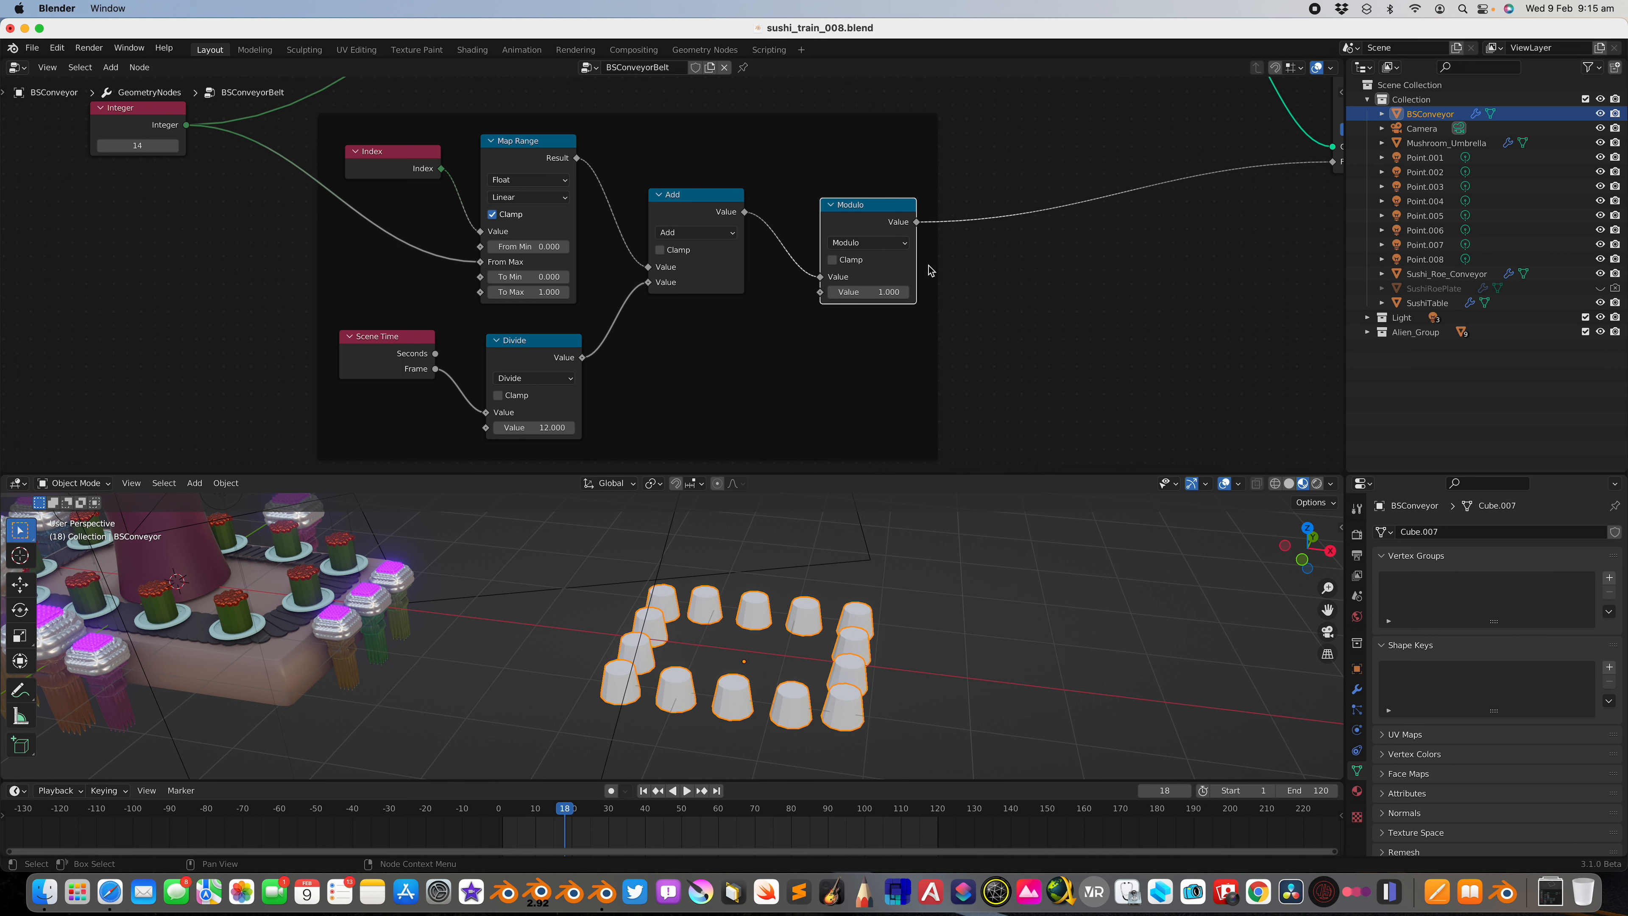
Step: Play the animation of the cones travelling around the rectangle while orbiting the view, and stop it
{"action": "middle_click_drag", "start_coordinate": [788, 668], "coordinate": [796, 664]}
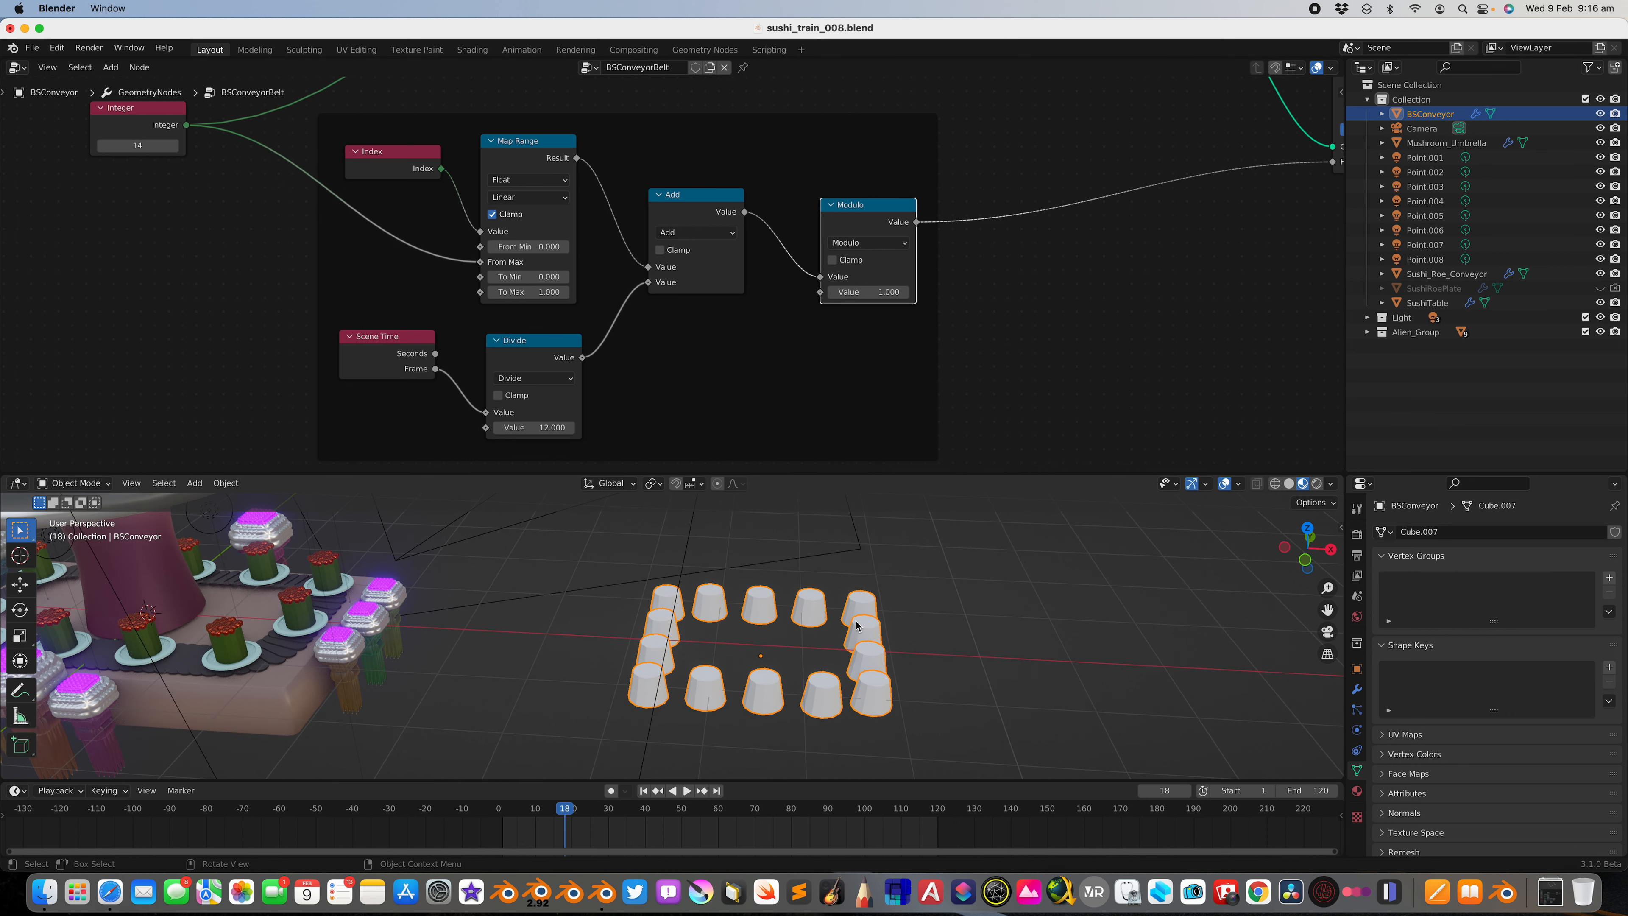
{"action": "key", "text": "space"}
{"action": "middle_click_drag", "start_coordinate": [789, 651], "coordinate": [759, 664]}
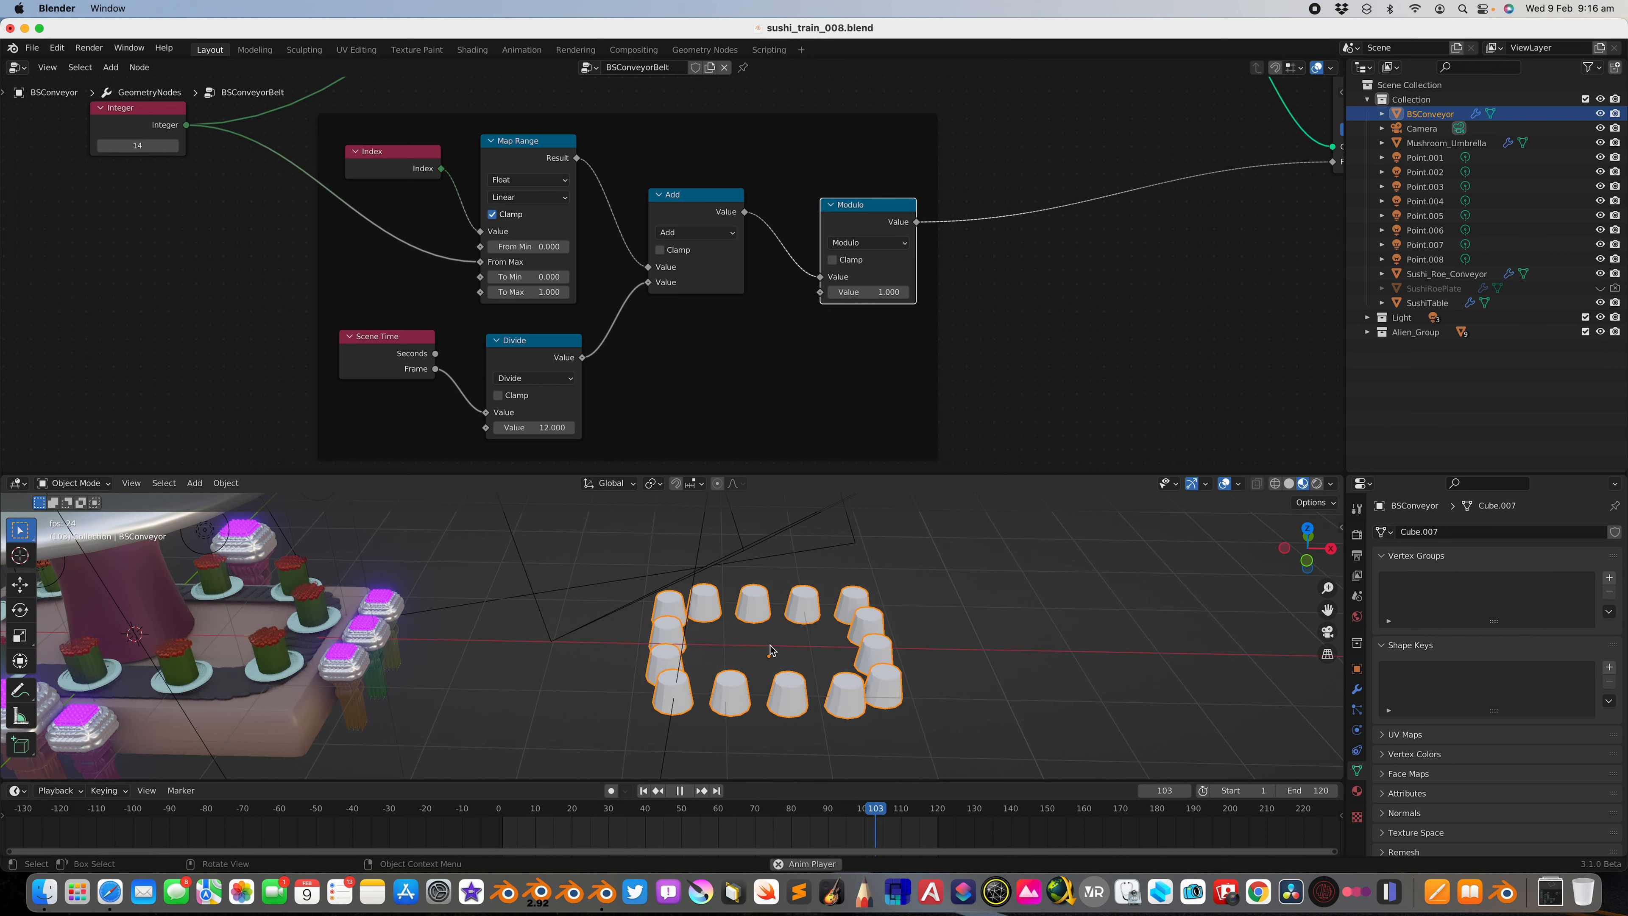
{"action": "key", "text": "space"}
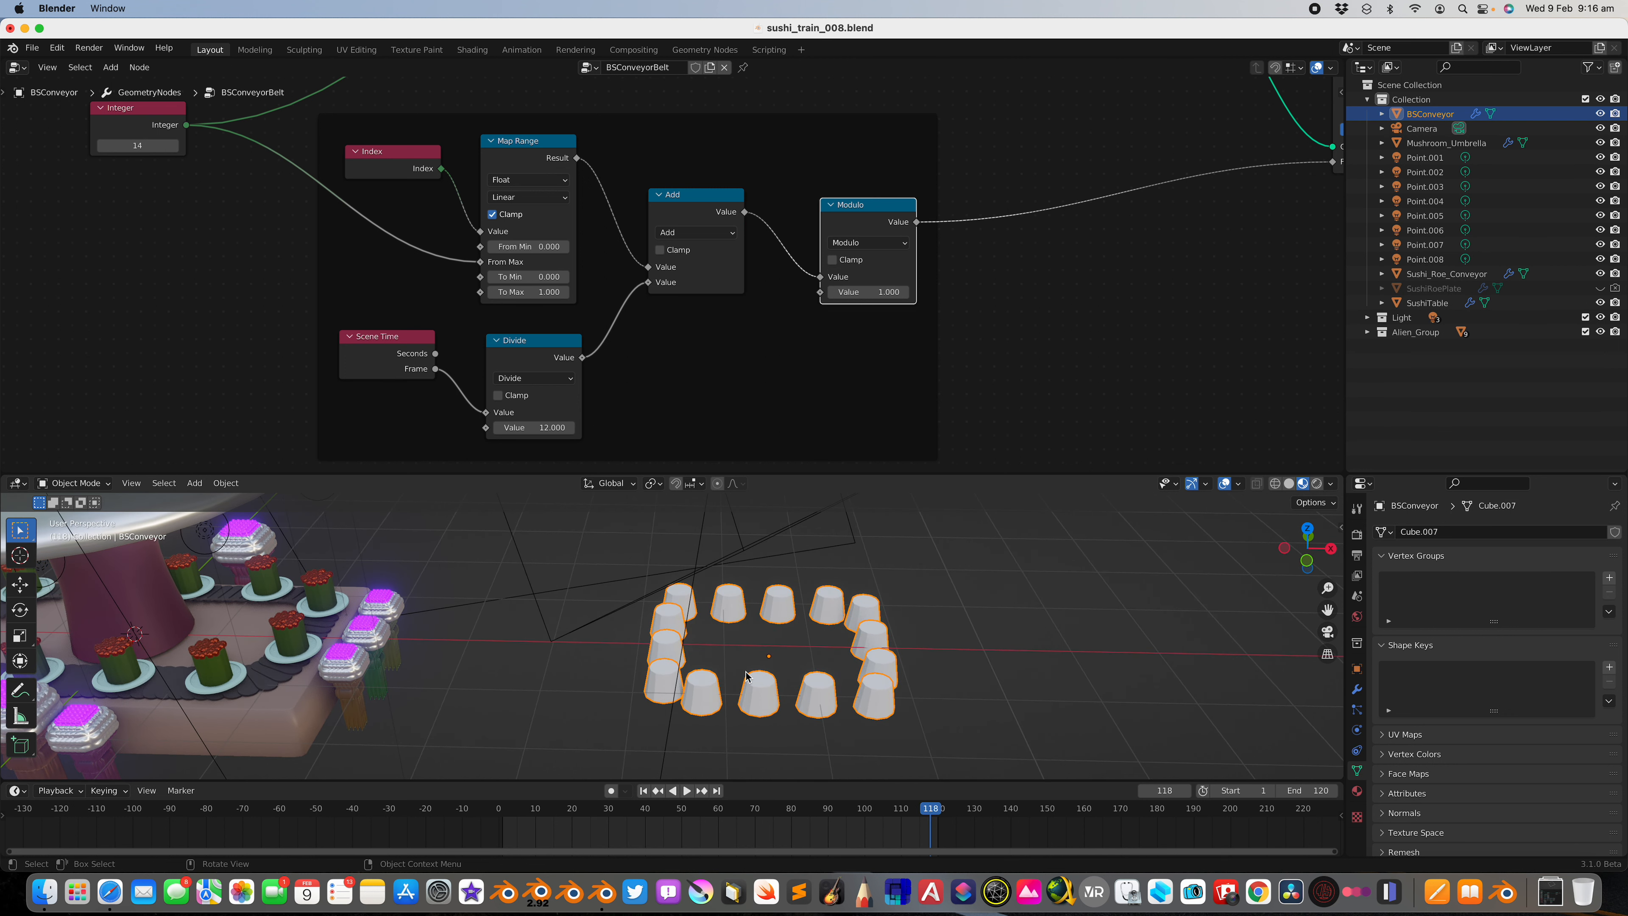
Step: Save sushi_train_008.blend, enlarge the 3D viewport and preview the sushi conveyor animation on the table
{"action": "scroll", "coordinate": [851, 371], "scroll_direction": "down", "scroll_amount": 8}
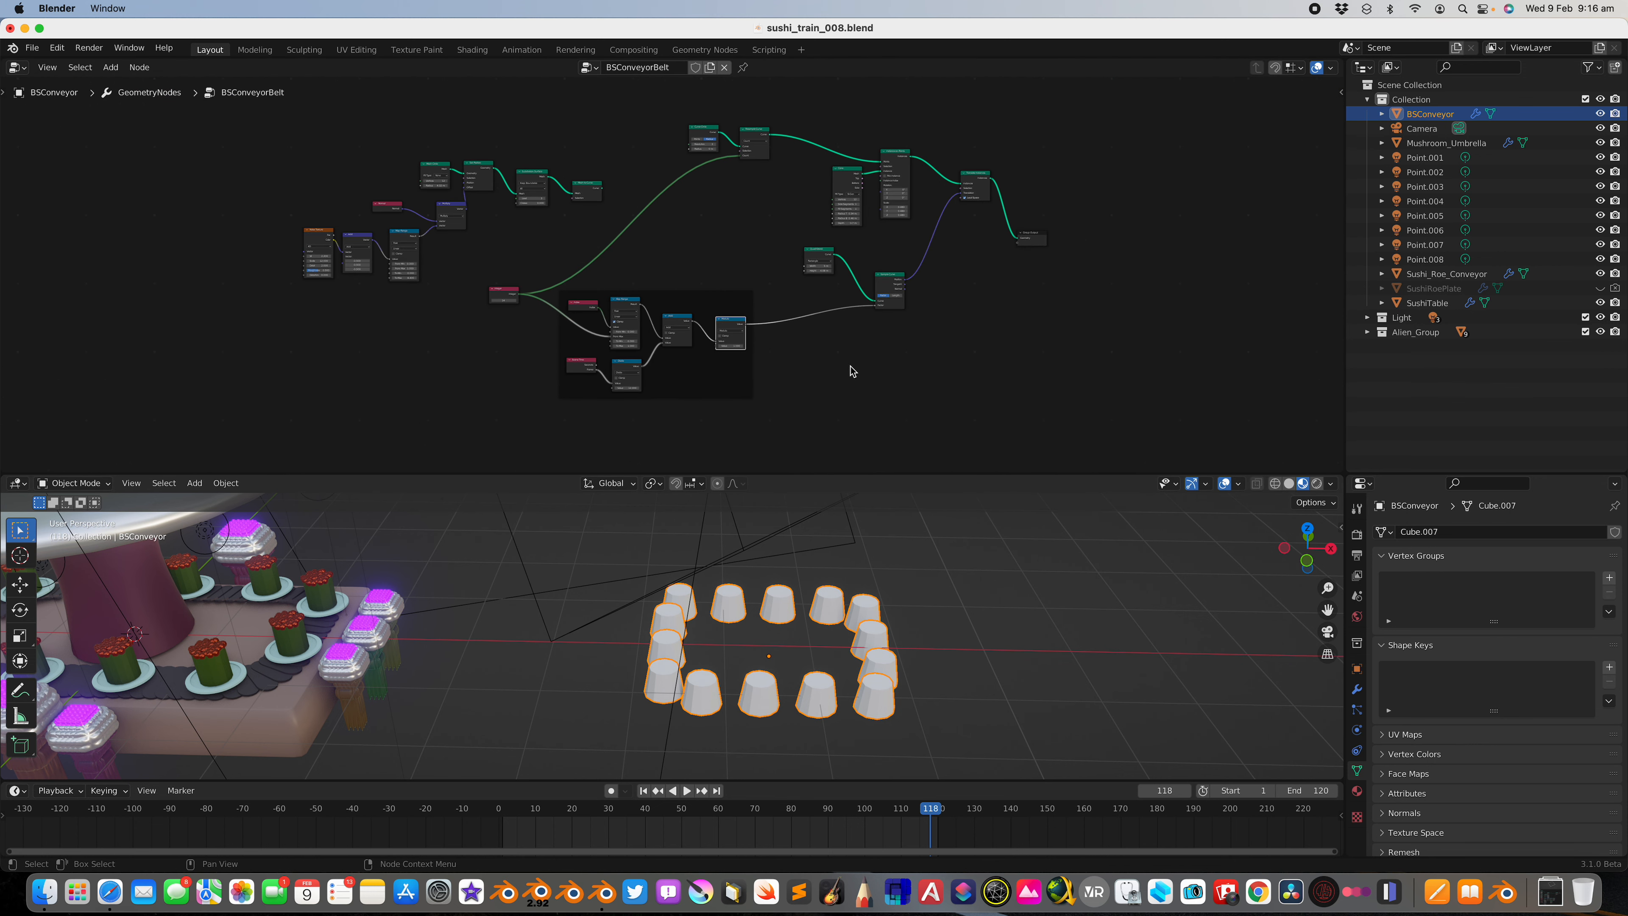
{"action": "middle_click_drag", "start_coordinate": [816, 495], "coordinate": [930, 293], "text": "shift"}
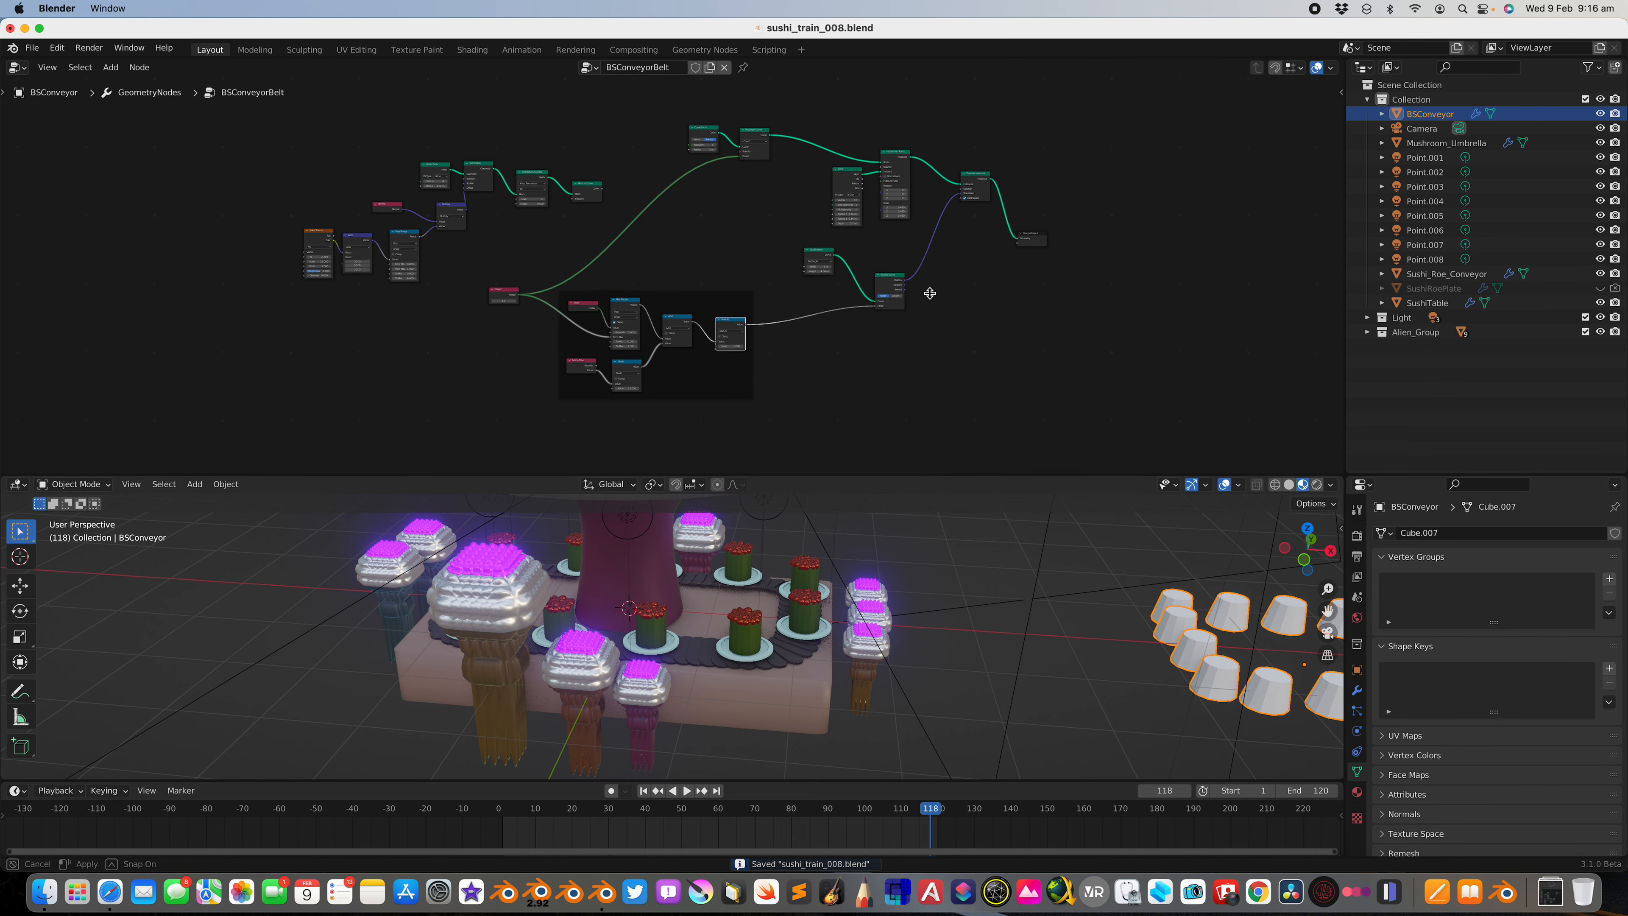
{"action": "left_click_drag", "start_coordinate": [930, 293], "coordinate": [929, 294]}
{"action": "scroll", "coordinate": [872, 492], "scroll_direction": "up", "scroll_amount": 3}
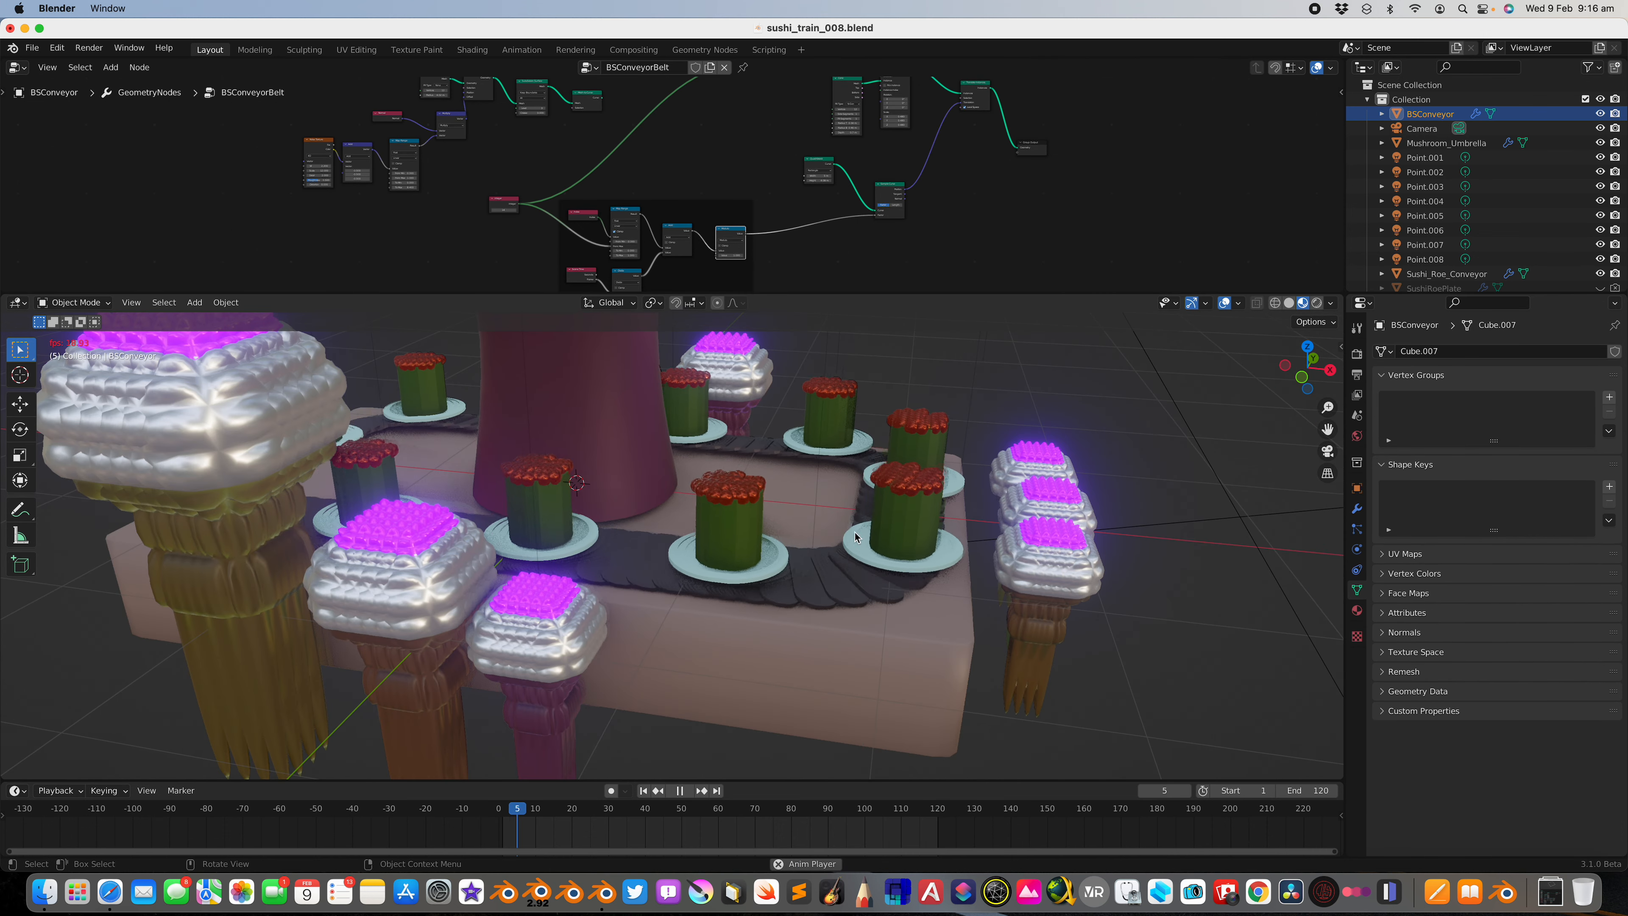
{"action": "scroll", "coordinate": [806, 552], "scroll_direction": "down", "scroll_amount": 4}
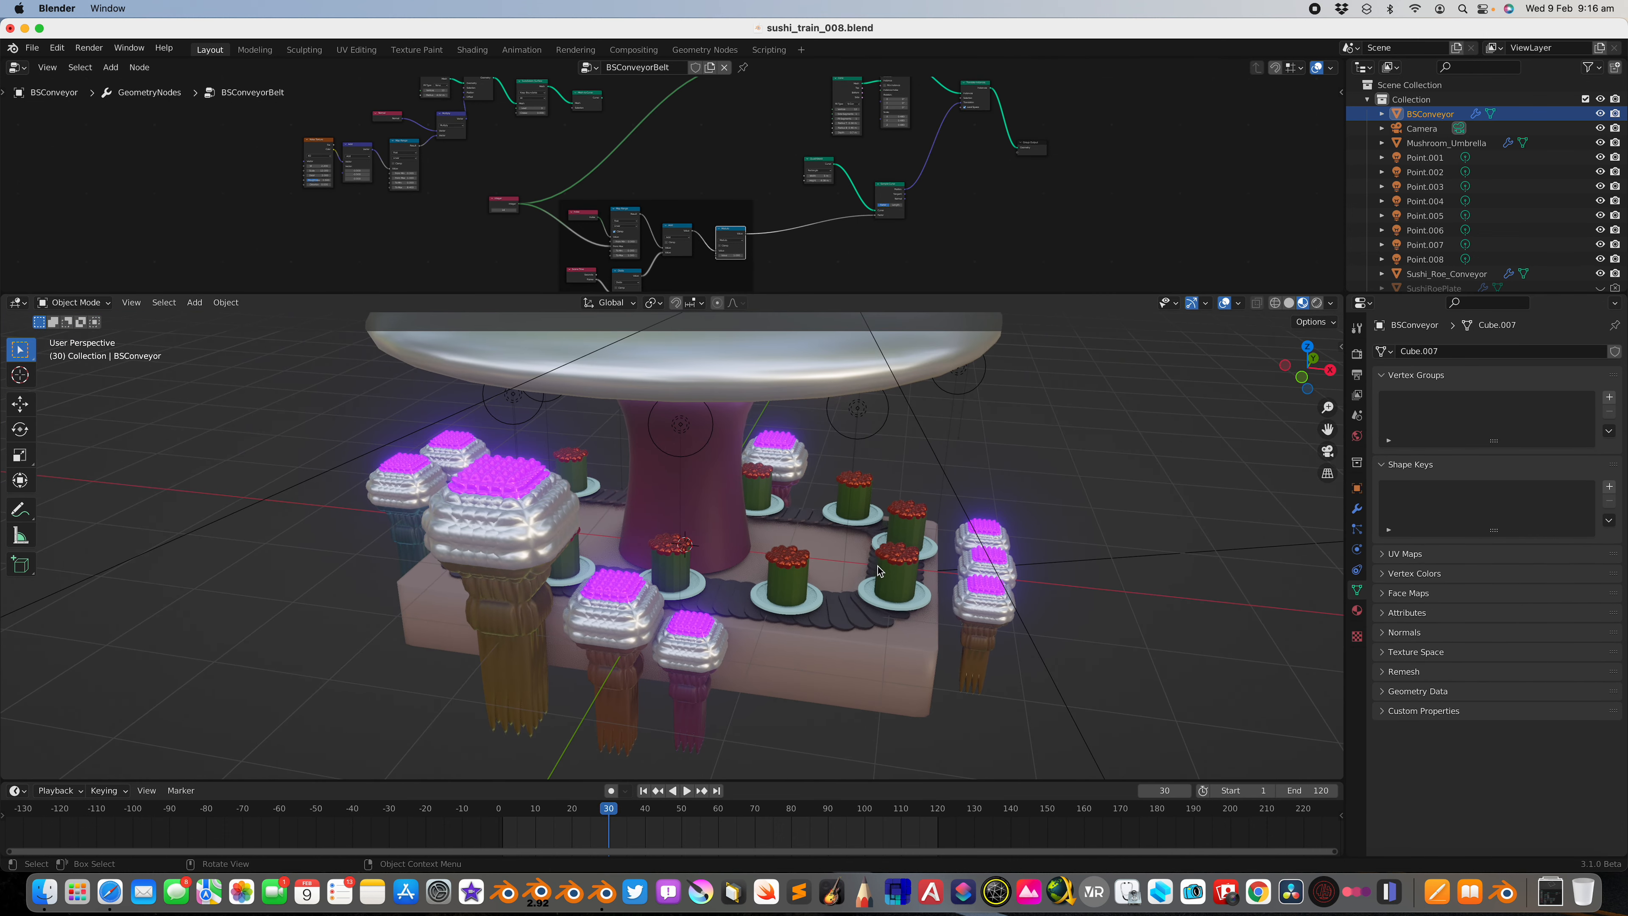
Step: Select the Sushi_Roe_Conveyor object on the table and enlarge the node editor to show its node tree
{"action": "left_click", "coordinate": [895, 551]}
{"action": "left_click_drag", "start_coordinate": [892, 293], "coordinate": [895, 495]}
{"action": "middle_click_drag", "start_coordinate": [999, 257], "coordinate": [737, 400]}
{"action": "scroll", "coordinate": [744, 295], "scroll_direction": "down", "scroll_amount": 2}
{"action": "scroll", "coordinate": [722, 312], "scroll_direction": "down", "scroll_amount": 1}
{"action": "middle_click_drag", "start_coordinate": [722, 311], "coordinate": [724, 338]}
{"action": "scroll", "coordinate": [724, 338], "scroll_direction": "up", "scroll_amount": 1}
Step: Box-select a cluster of nodes in the Sushi_Roe_Conveyor node tree and move it
{"action": "left_click", "coordinate": [559, 127]}
{"action": "key", "text": "b"}
{"action": "left_click_drag", "start_coordinate": [492, 97], "coordinate": [809, 311]}
{"action": "key", "text": "g"}
{"action": "left_click", "coordinate": [782, 239]}
{"action": "middle_click_drag", "start_coordinate": [802, 320], "coordinate": [825, 179]}
{"action": "scroll", "coordinate": [840, 186], "scroll_direction": "up", "scroll_amount": 3}
{"action": "middle_click_drag", "start_coordinate": [989, 181], "coordinate": [957, 220]}
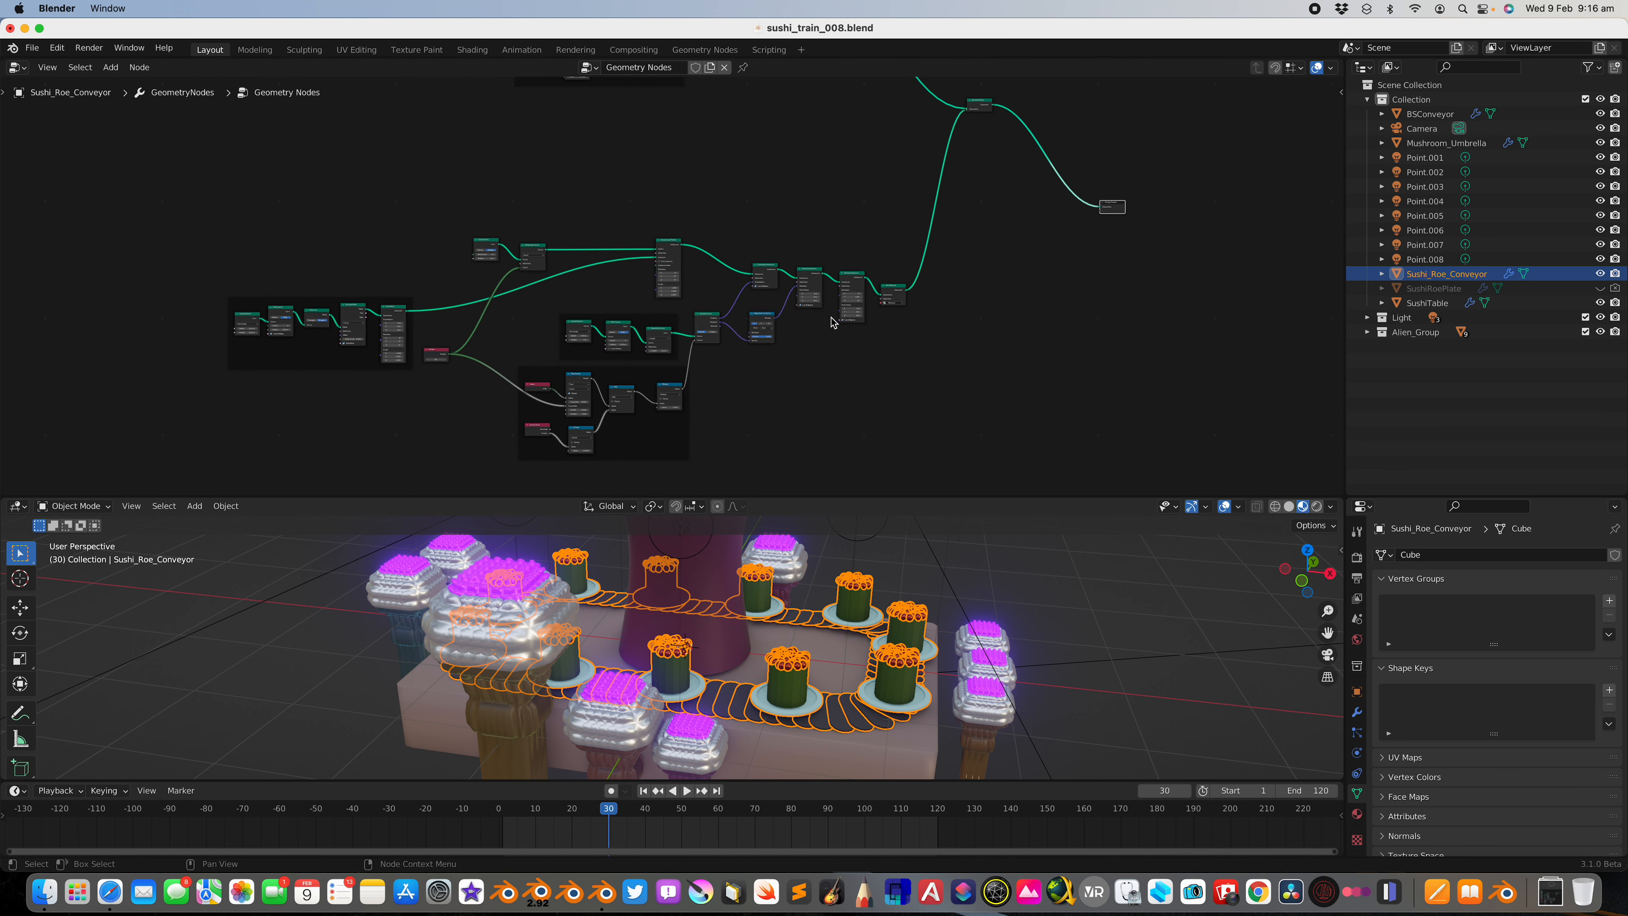
Step: Adjust the position of the framed Quadrilateral, Fillet Curve and Resample Curve nodes feeding Sample Curve
{"action": "middle_click_drag", "start_coordinate": [744, 341], "coordinate": [824, 236]}
{"action": "scroll", "coordinate": [807, 289], "scroll_direction": "up", "scroll_amount": 13}
{"action": "left_click", "coordinate": [785, 247]}
{"action": "scroll", "coordinate": [498, 292], "scroll_direction": "up", "scroll_amount": 2}
{"action": "left_click_drag", "start_coordinate": [498, 292], "coordinate": [506, 279]}
{"action": "left_click_drag", "start_coordinate": [885, 289], "coordinate": [871, 290]}
{"action": "middle_click_drag", "start_coordinate": [851, 302], "coordinate": [832, 444]}
{"action": "left_click_drag", "start_coordinate": [801, 200], "coordinate": [795, 184]}
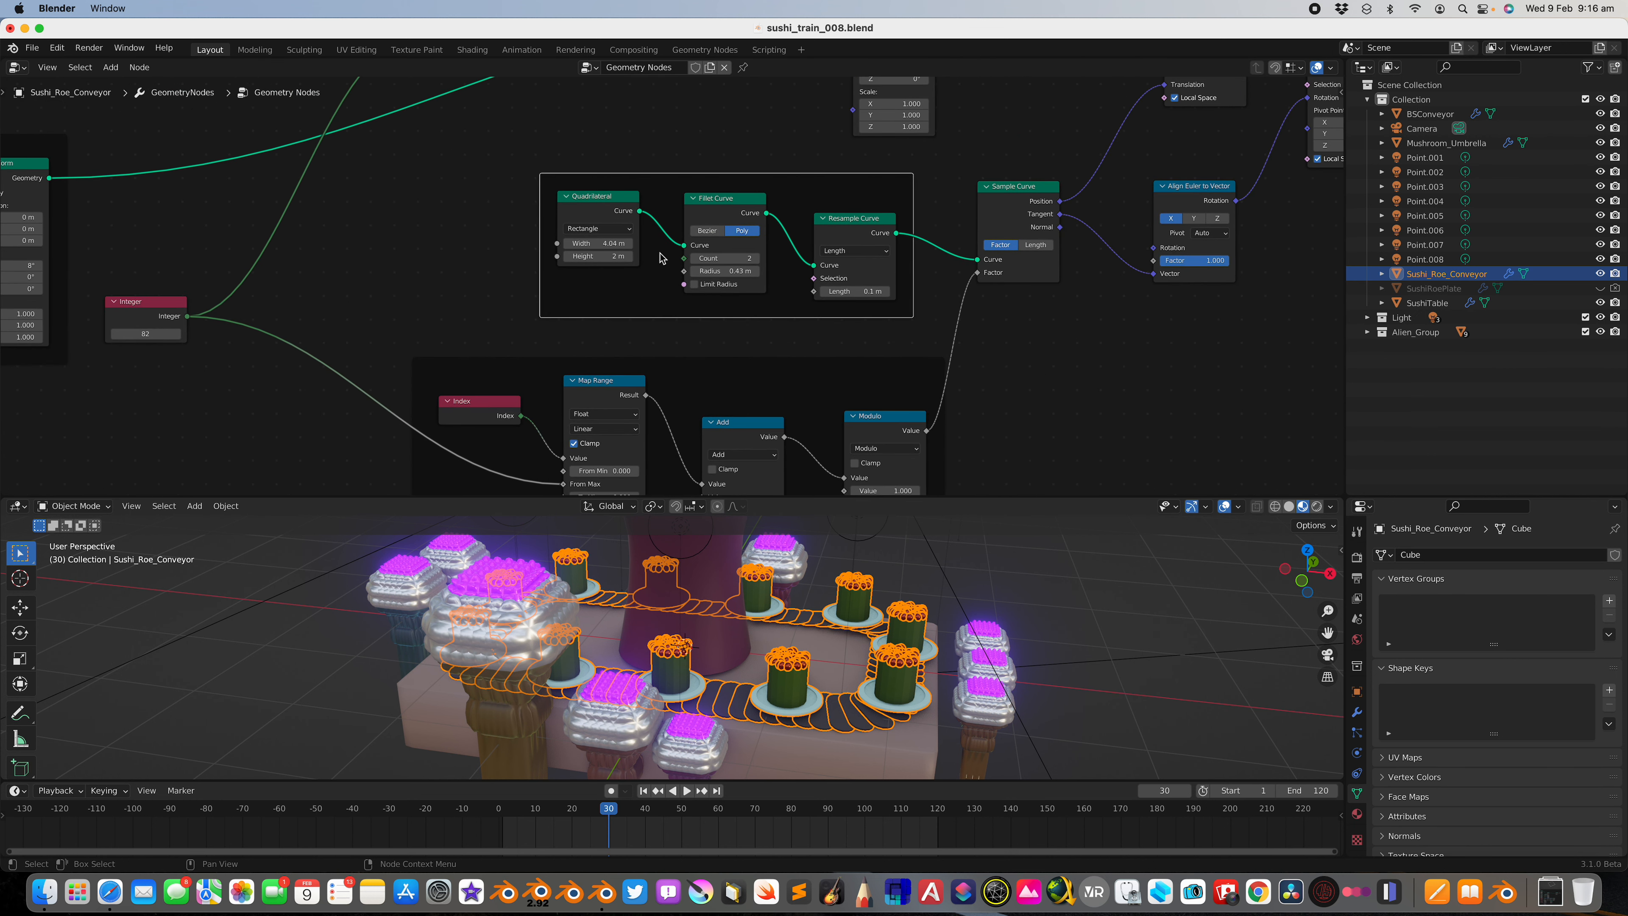
Step: Set the sushi conveyor's Quadrilateral height to 2.08 m and preview the animation
{"action": "scroll", "coordinate": [603, 243], "scroll_direction": "up", "scroll_amount": 1}
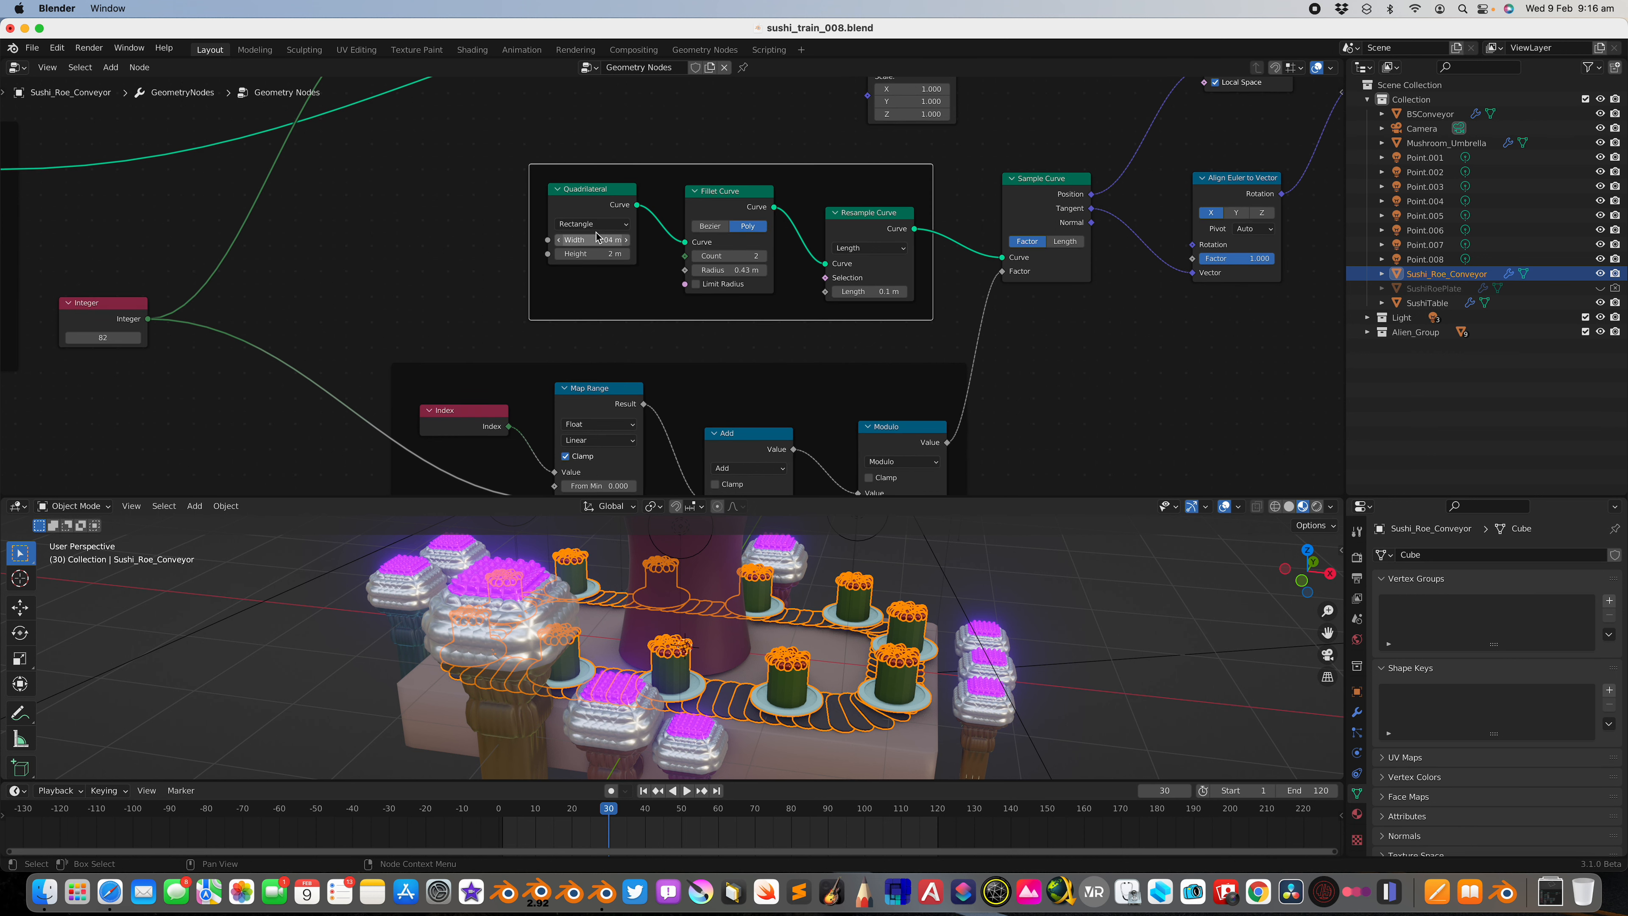
{"action": "mouse_move", "coordinate": [612, 252]}
{"action": "left_mouse_down"}
{"action": "mouse_move", "coordinate": [663, 252]}
{"action": "mouse_move", "coordinate": [599, 252]}
{"action": "left_mouse_up"}
{"action": "key", "text": "space"}
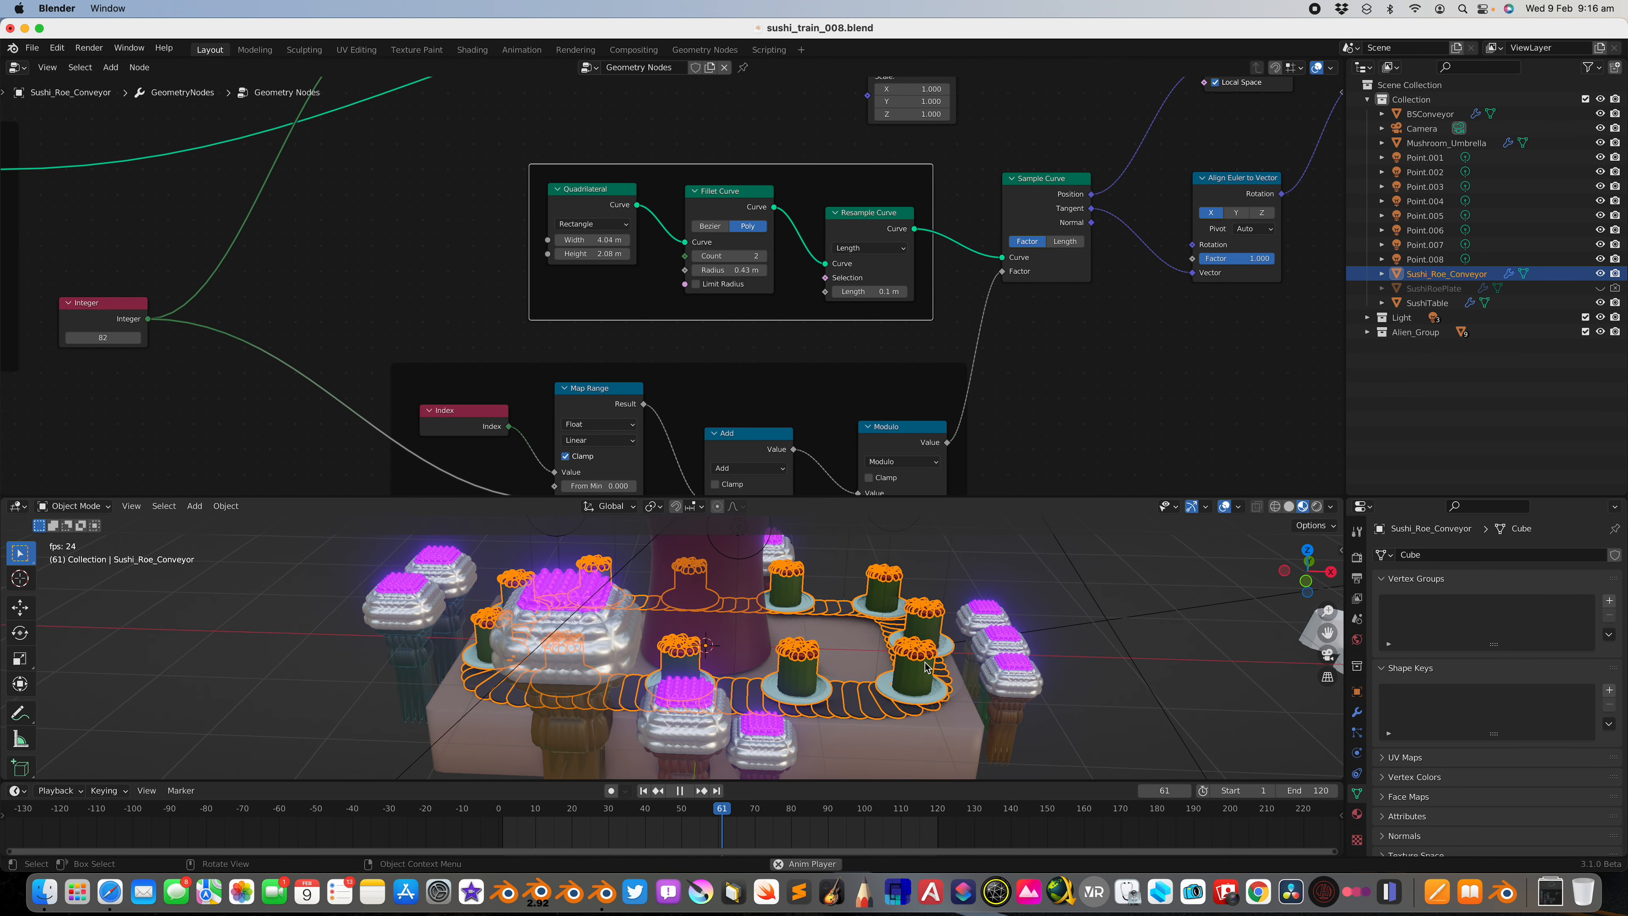
{"action": "key", "text": "space"}
Step: Select the Fillet Curve node and shift the Resample Curve node slightly within the conveyor path frame
{"action": "scroll", "coordinate": [744, 239], "scroll_direction": "up", "scroll_amount": 2}
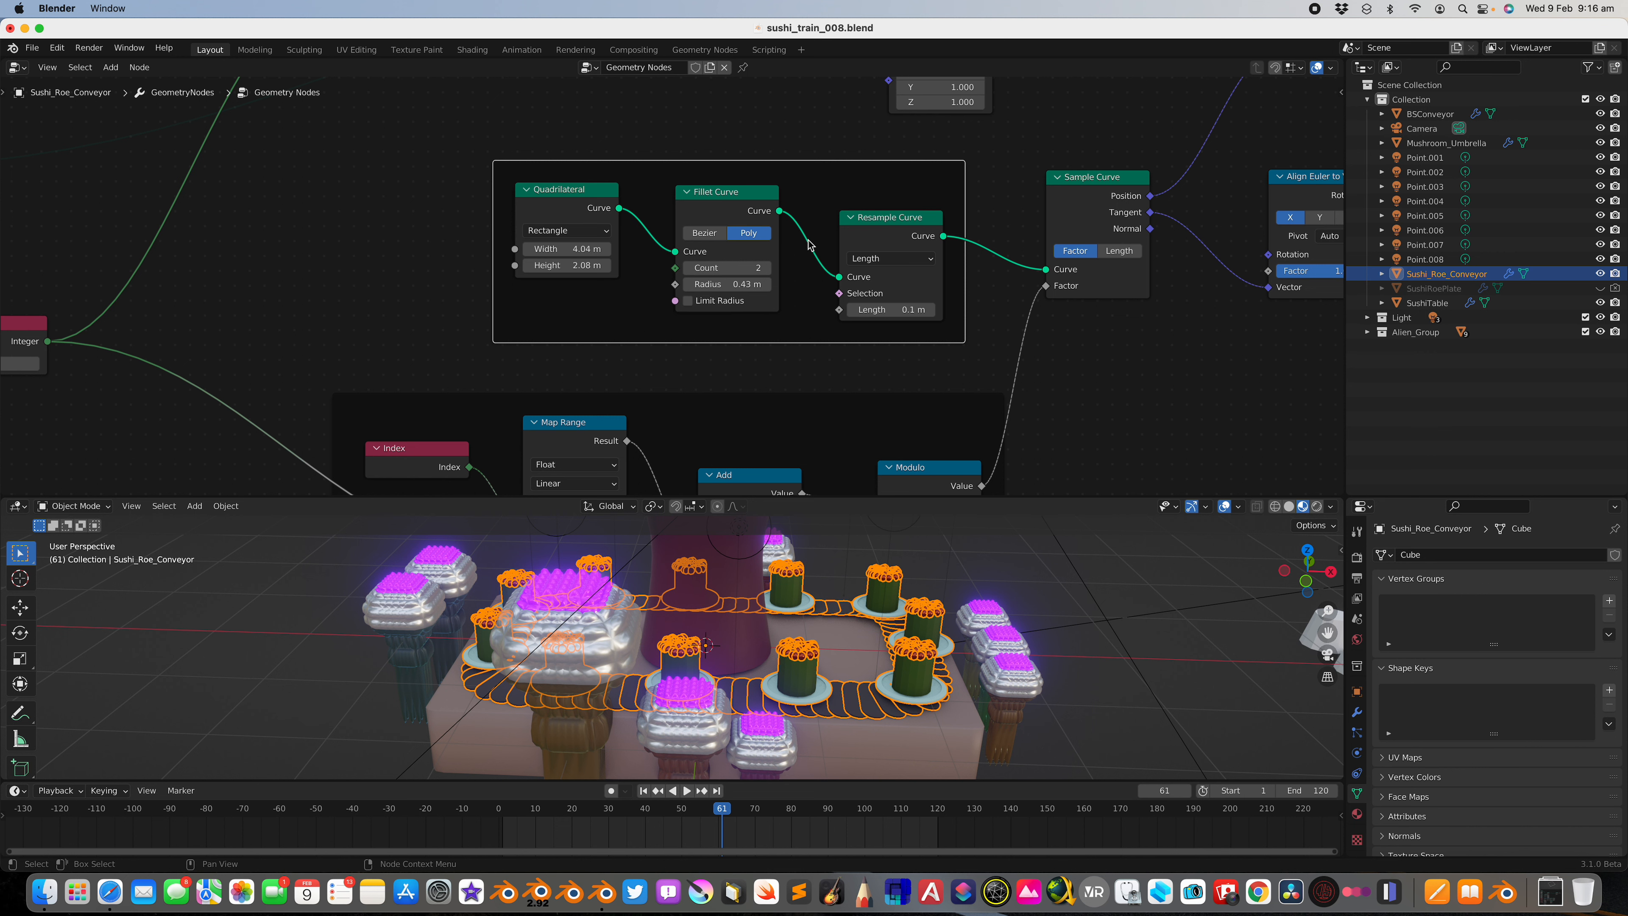
{"action": "left_click", "coordinate": [751, 205]}
{"action": "middle_click_drag", "start_coordinate": [776, 204], "coordinate": [718, 231]}
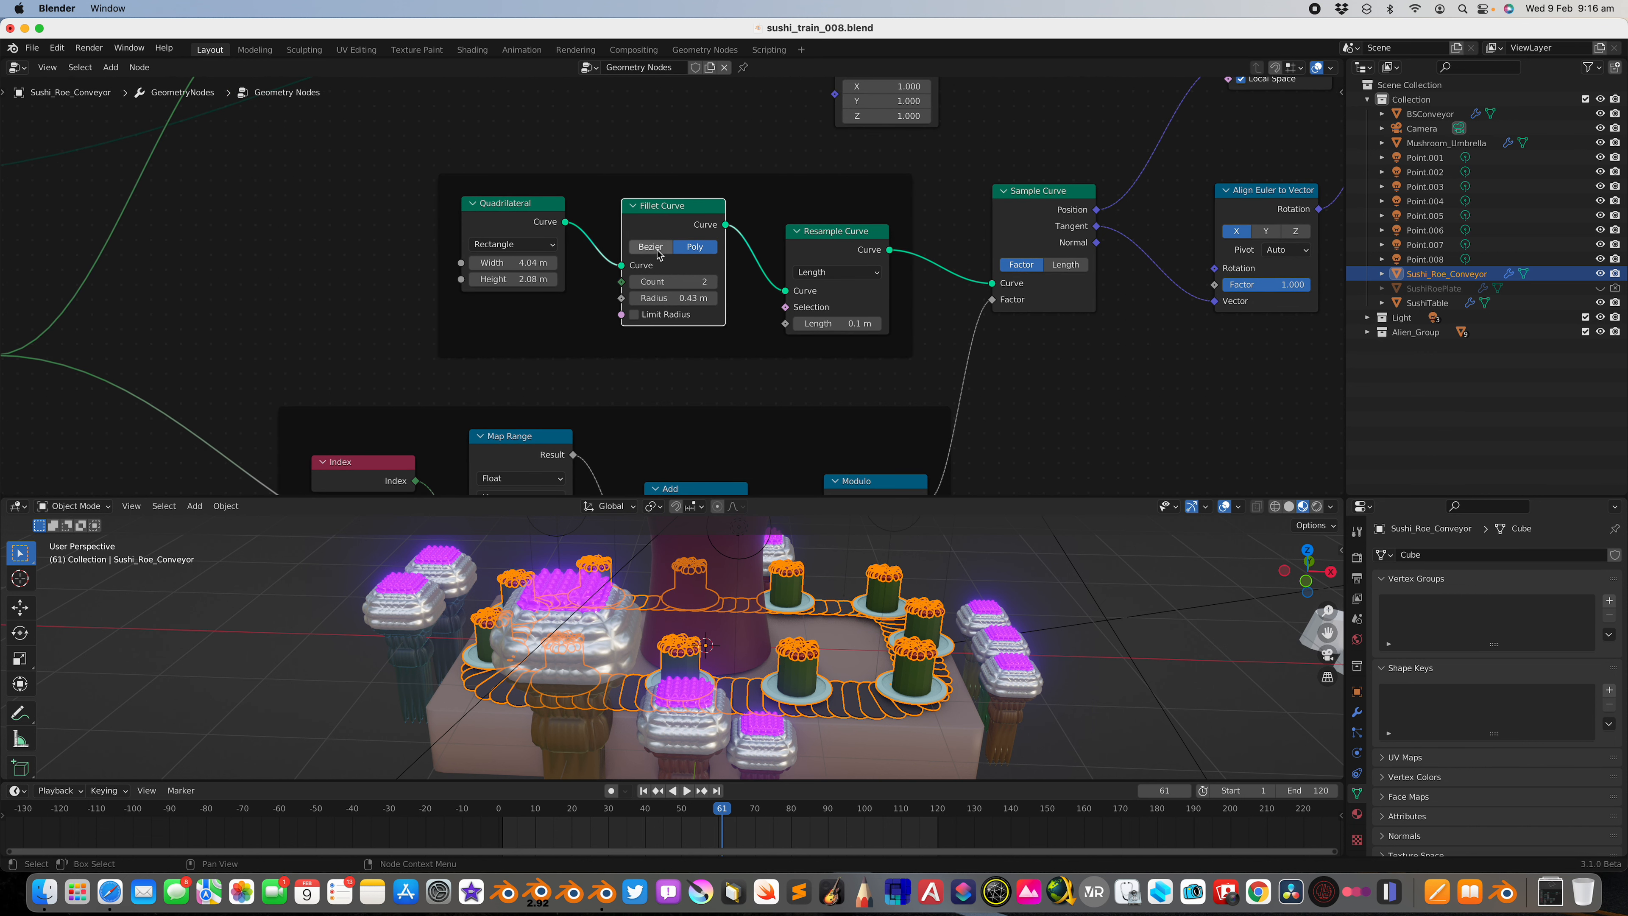
{"action": "left_click_drag", "start_coordinate": [853, 250], "coordinate": [850, 246]}
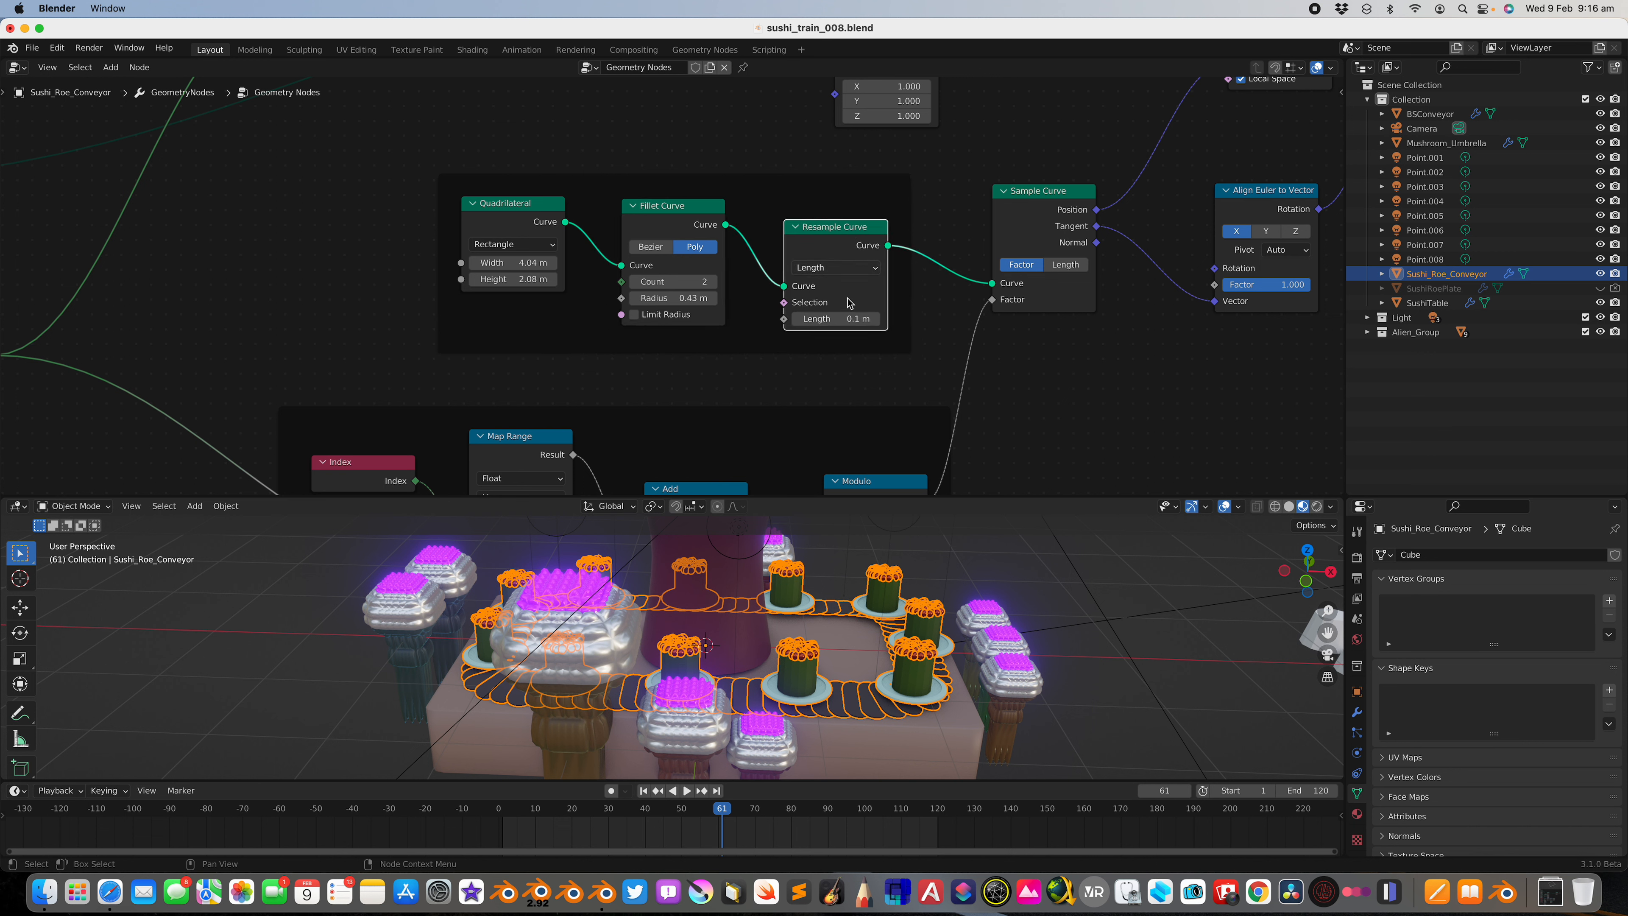
Step: Try linking Fillet Curve straight into Sample Curve, and restore the connection through Resample Curve
{"action": "left_click_drag", "start_coordinate": [728, 226], "coordinate": [903, 252]}
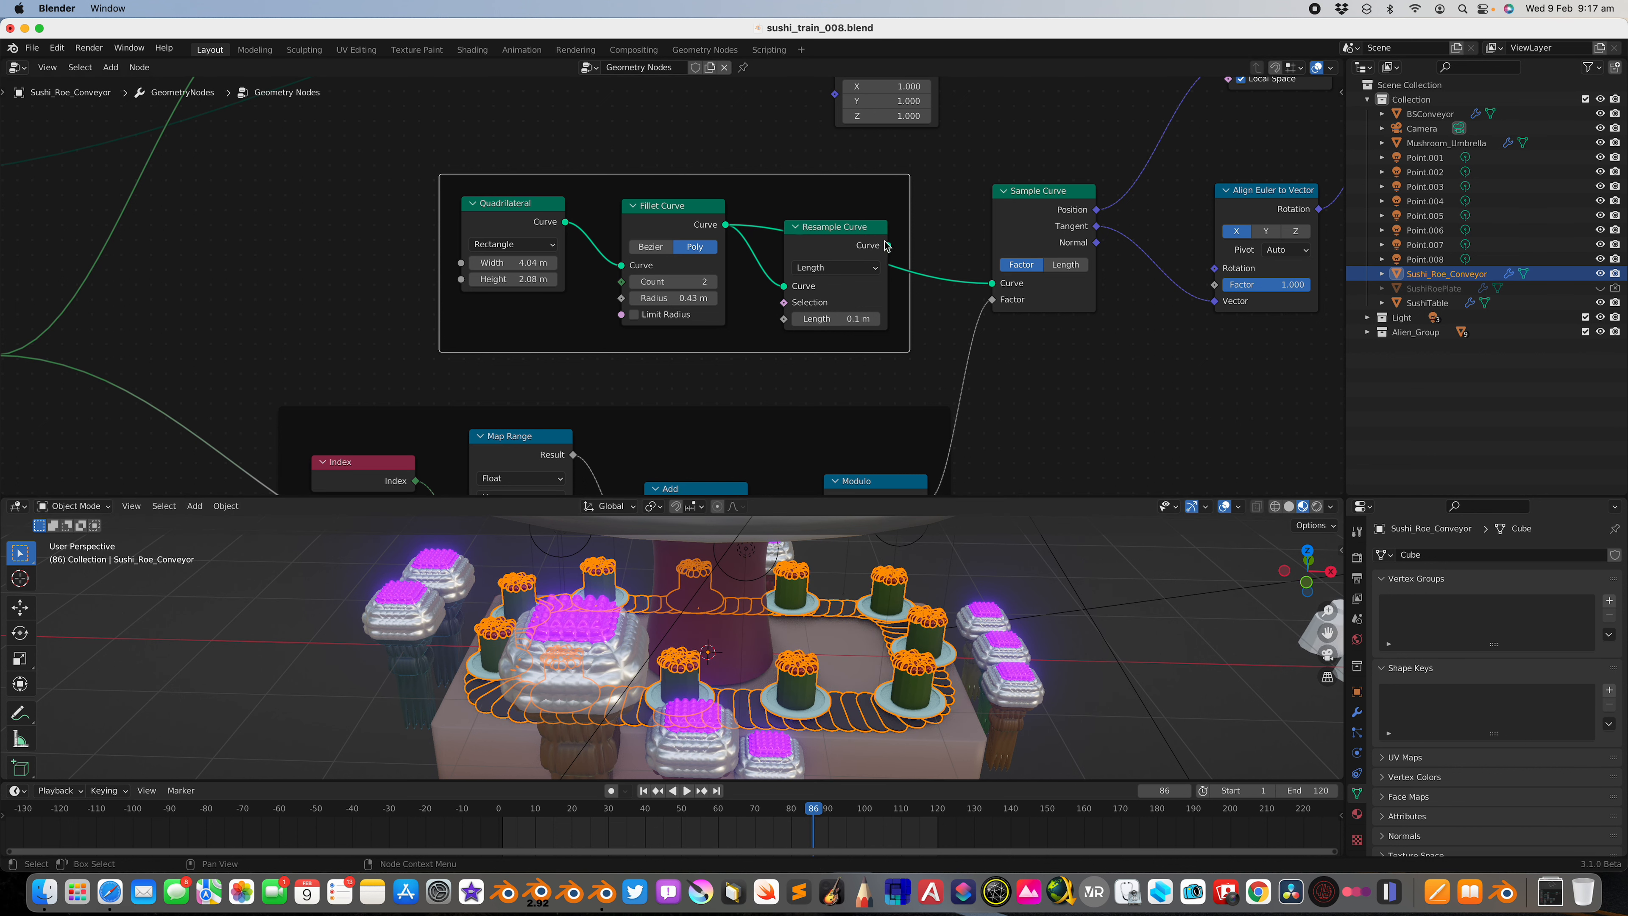
{"action": "left_click_drag", "start_coordinate": [887, 245], "coordinate": [968, 267]}
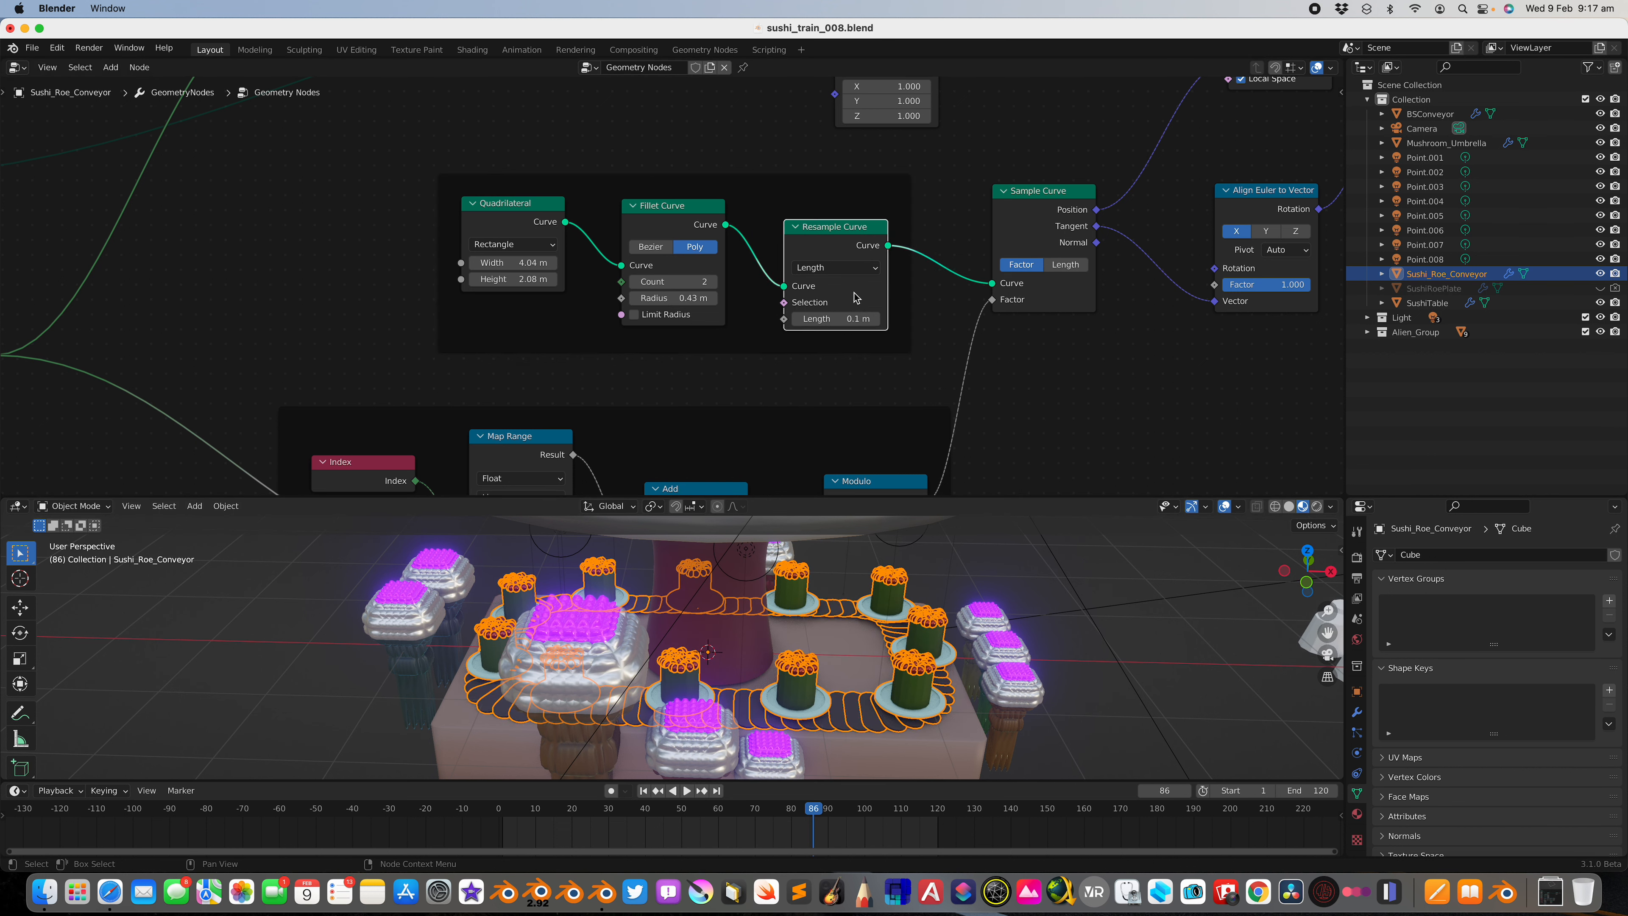
{"action": "mouse_move", "coordinate": [835, 319]}
{"action": "left_mouse_down"}
{"action": "mouse_move", "coordinate": [820, 319]}
{"action": "mouse_move", "coordinate": [852, 319]}
{"action": "mouse_move", "coordinate": [809, 319]}
{"action": "left_mouse_up"}
Step: Adjust the positions of the Align Euler to Vector and Sample Curve nodes in the belt branch
{"action": "scroll", "coordinate": [930, 327], "scroll_direction": "down", "scroll_amount": 2}
{"action": "middle_click_drag", "start_coordinate": [1003, 294], "coordinate": [736, 369]}
{"action": "left_click", "coordinate": [915, 289]}
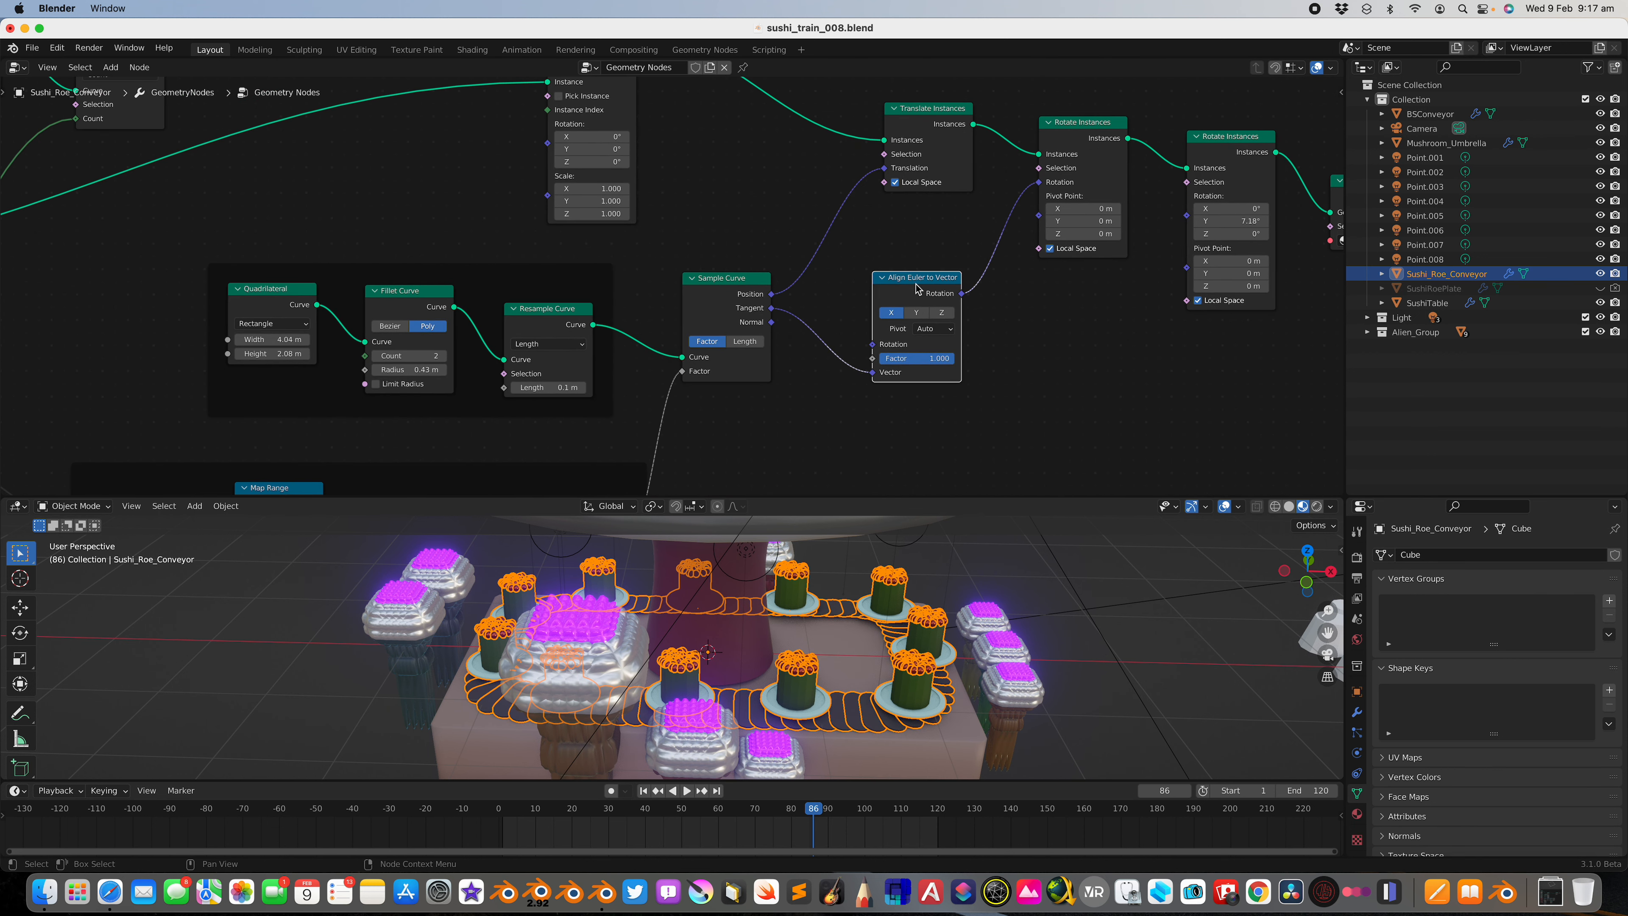
{"action": "left_click_drag", "start_coordinate": [915, 289], "coordinate": [922, 288]}
{"action": "middle_click_drag", "start_coordinate": [874, 287], "coordinate": [875, 308]}
{"action": "left_click_drag", "start_coordinate": [738, 299], "coordinate": [745, 287]}
{"action": "middle_click_drag", "start_coordinate": [745, 287], "coordinate": [729, 343]}
Step: Reposition the Translate Instances, first Rotate Instances and Align Euler to Vector nodes
{"action": "left_click_drag", "start_coordinate": [911, 186], "coordinate": [909, 171]}
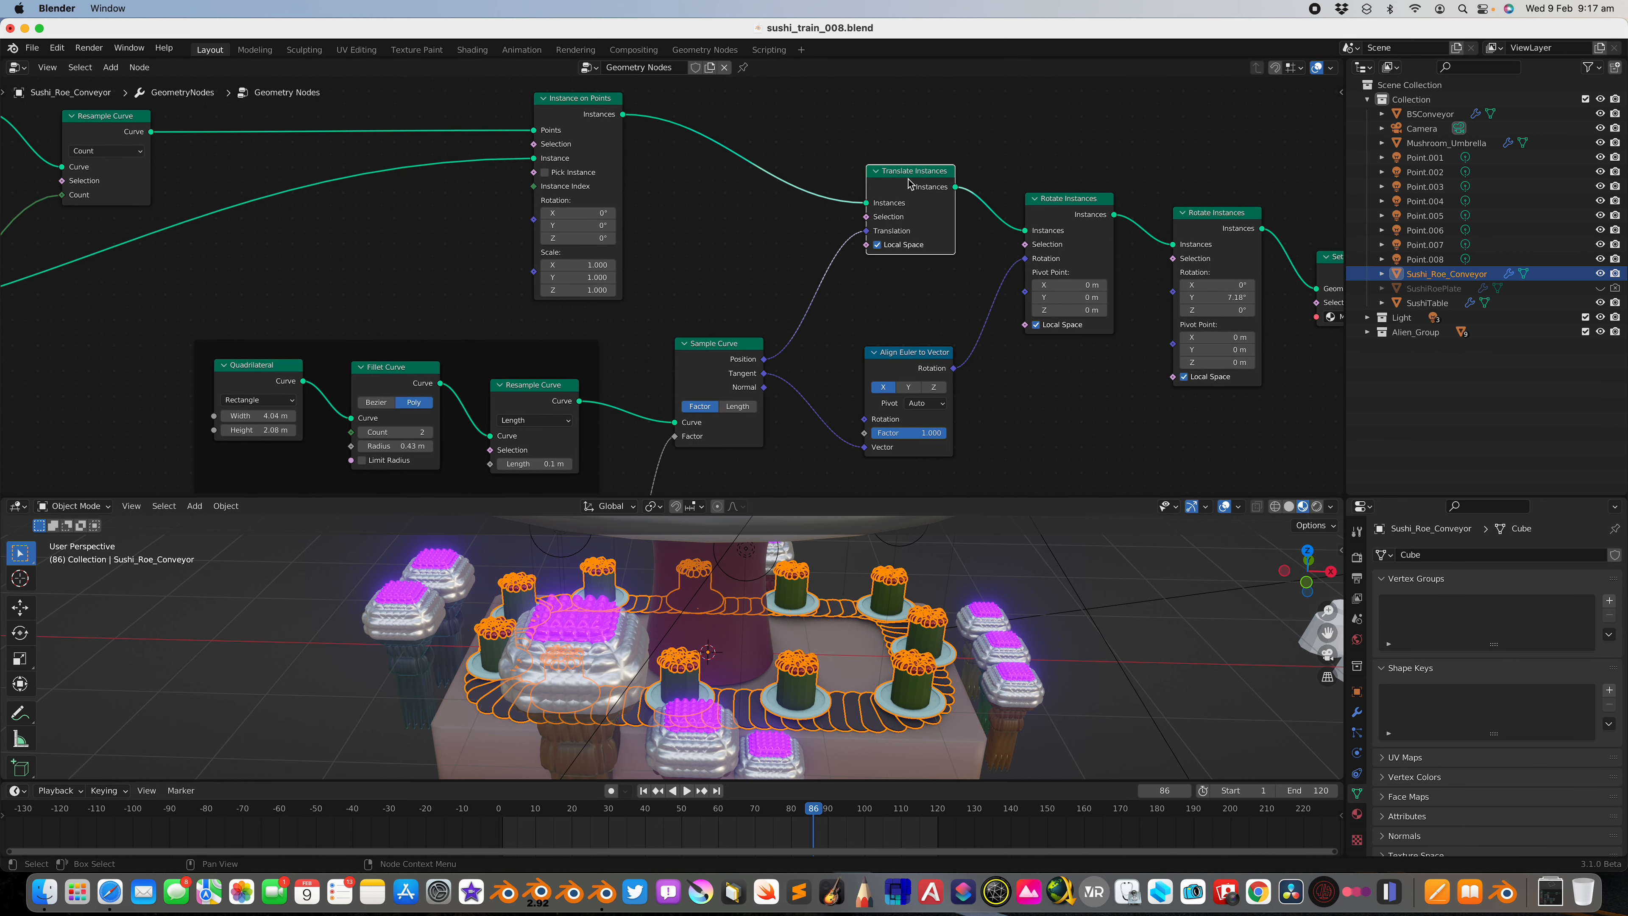
{"action": "left_click_drag", "start_coordinate": [1078, 203], "coordinate": [1069, 201]}
{"action": "middle_click_drag", "start_coordinate": [963, 295], "coordinate": [964, 269]}
{"action": "left_click_drag", "start_coordinate": [912, 329], "coordinate": [900, 309]}
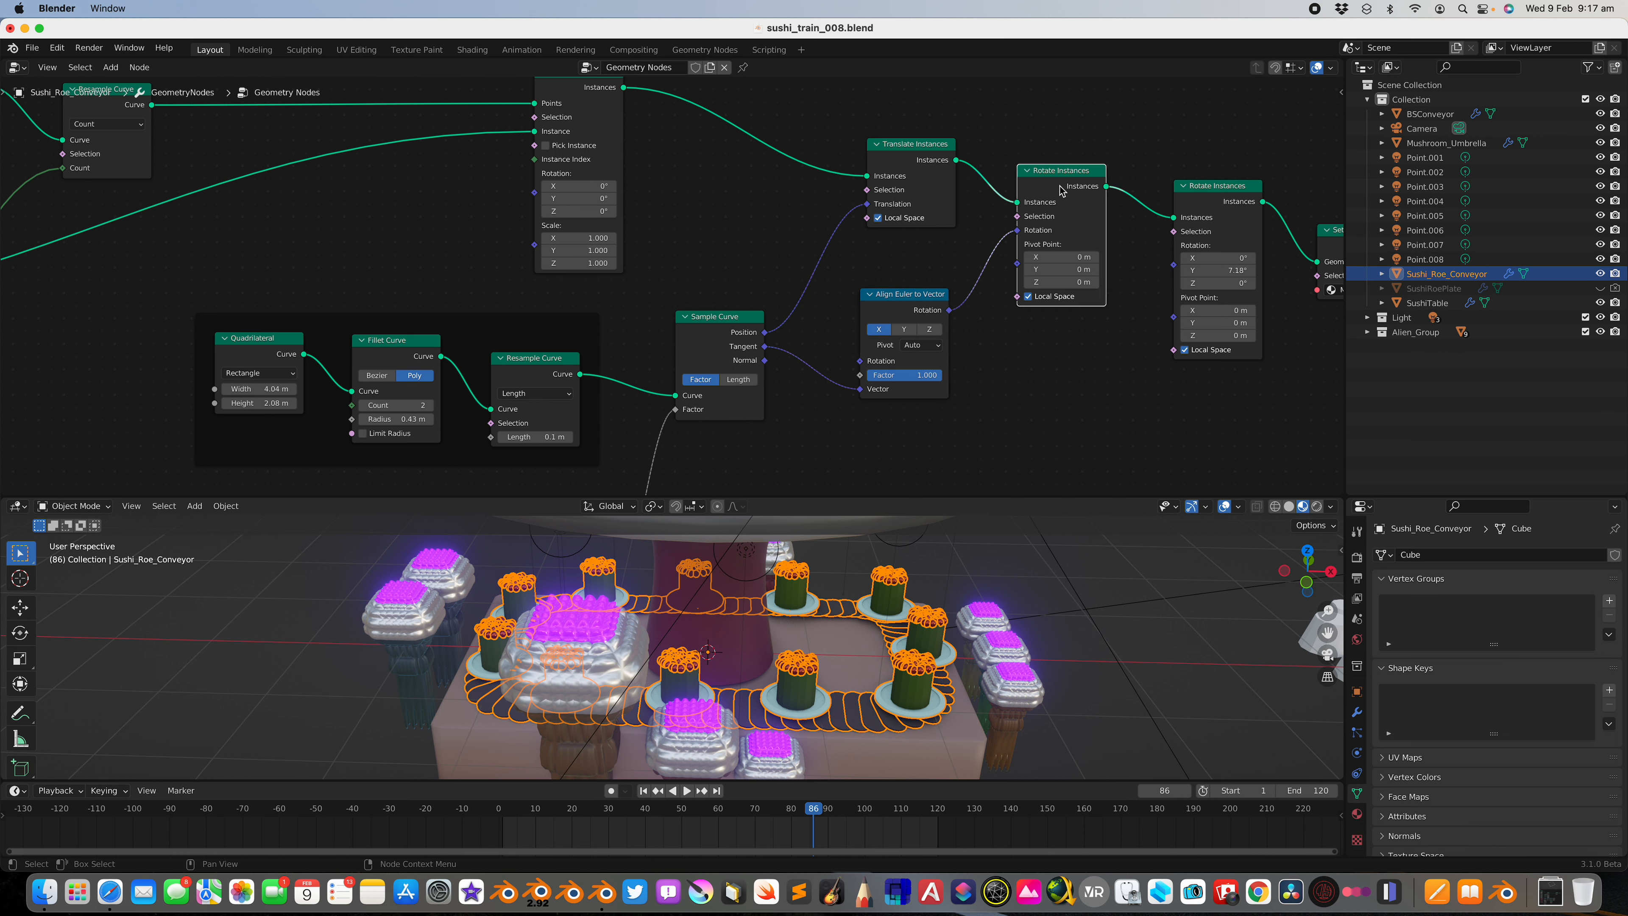
Step: Compare the belt animation with the first Rotate Instances node muted and unmuted
{"action": "key", "text": "m"}
{"action": "key", "text": "space"}
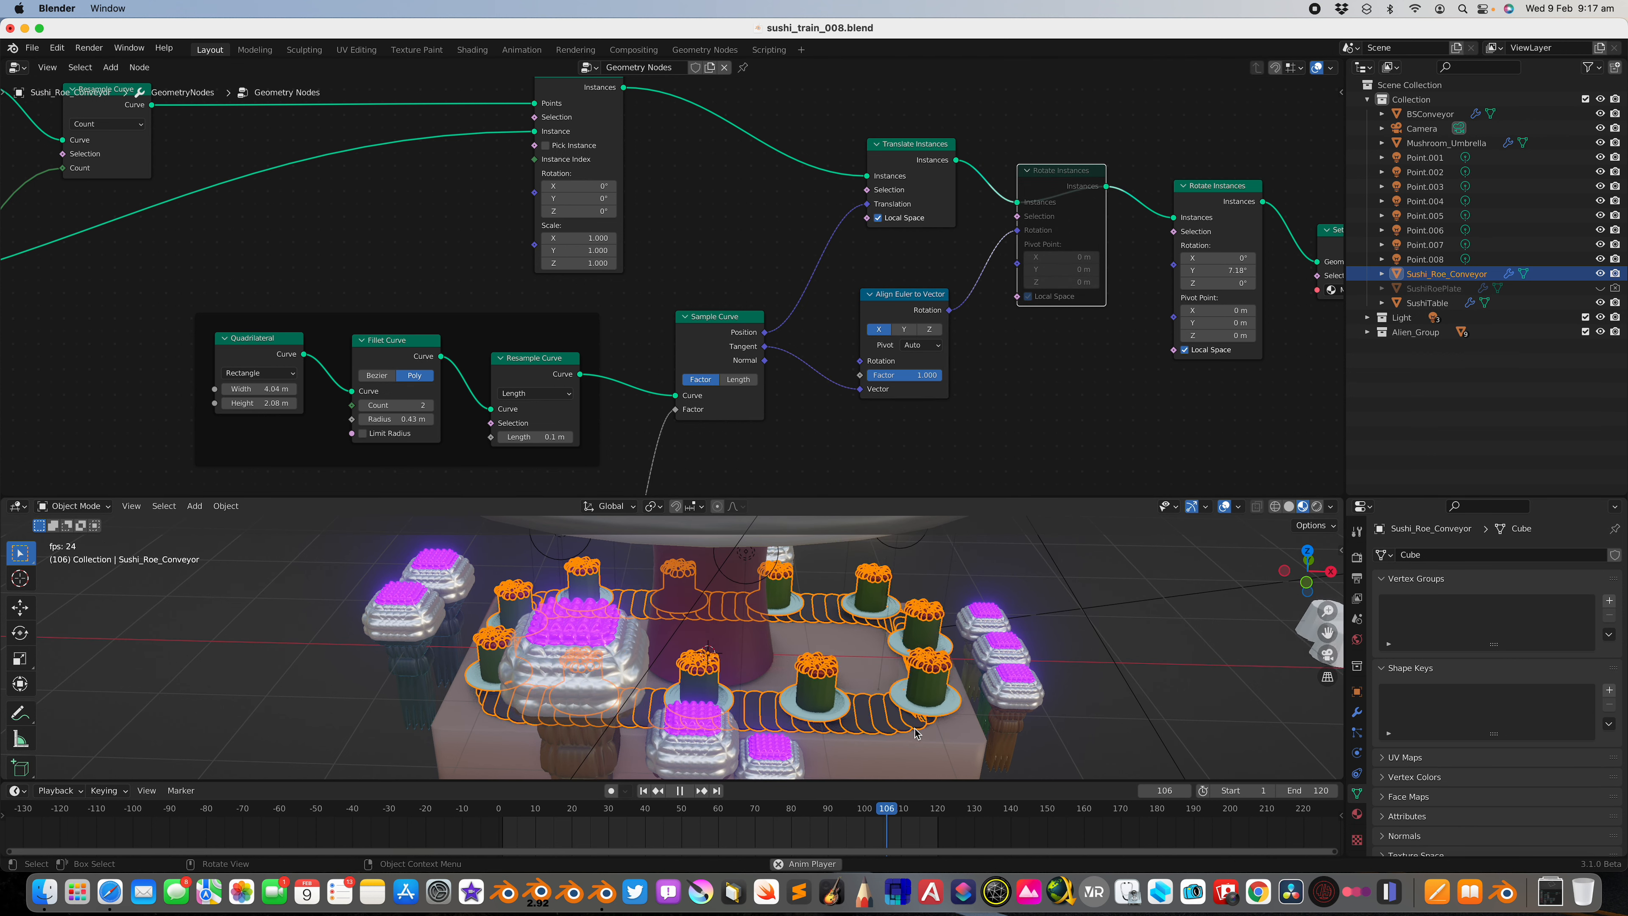
{"action": "key", "text": "space"}
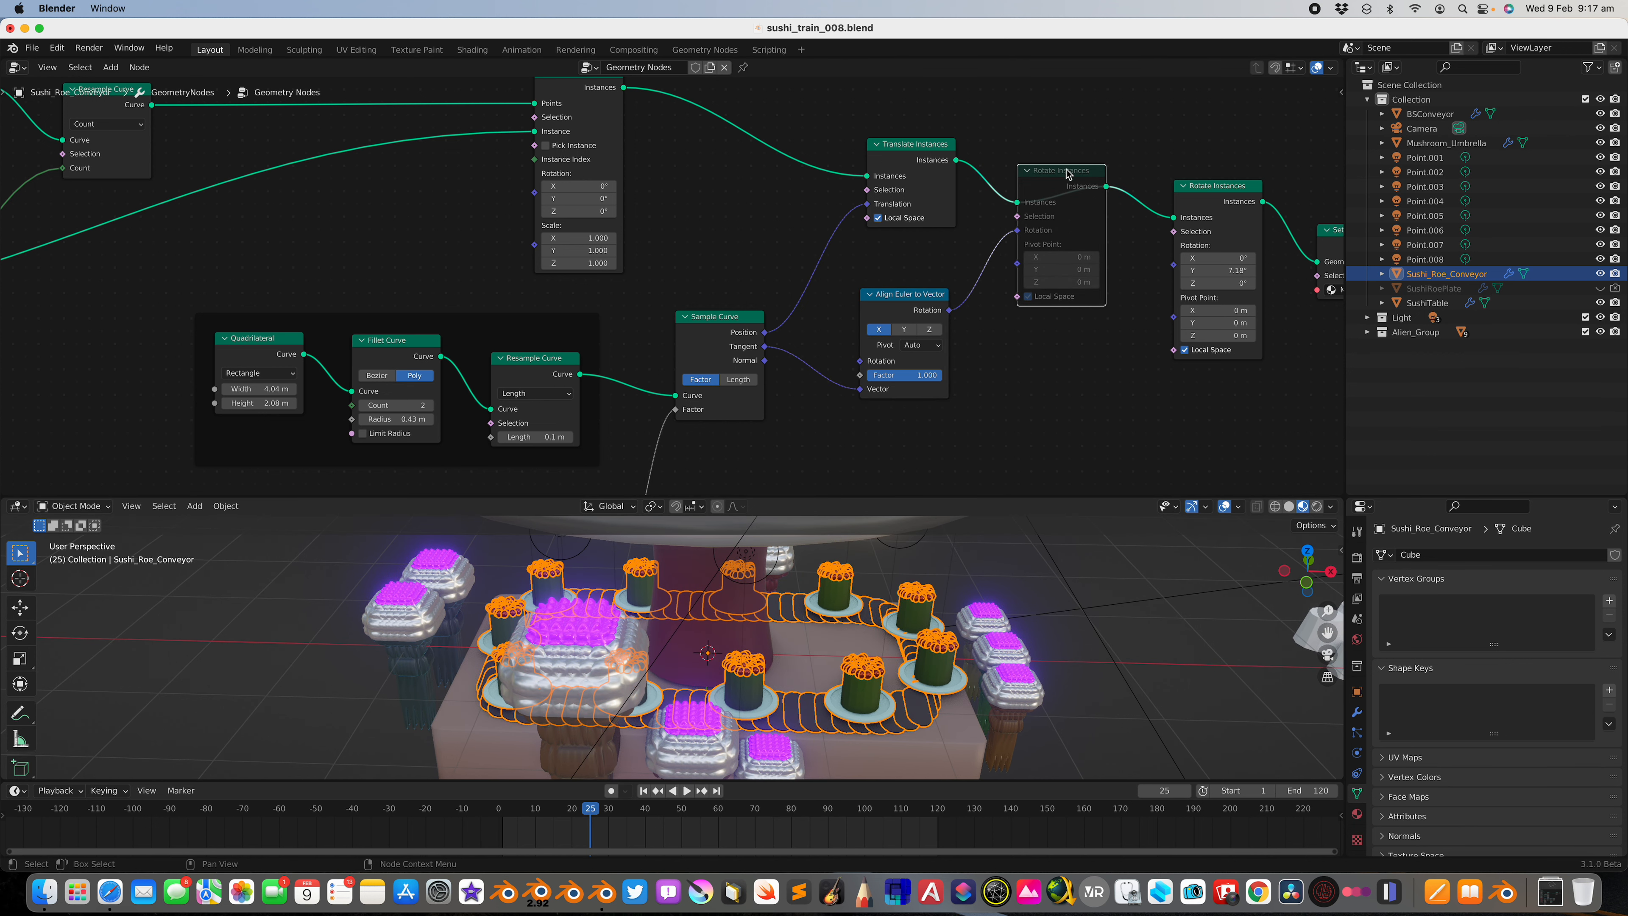
{"action": "key", "text": "m"}
{"action": "key", "text": "space"}
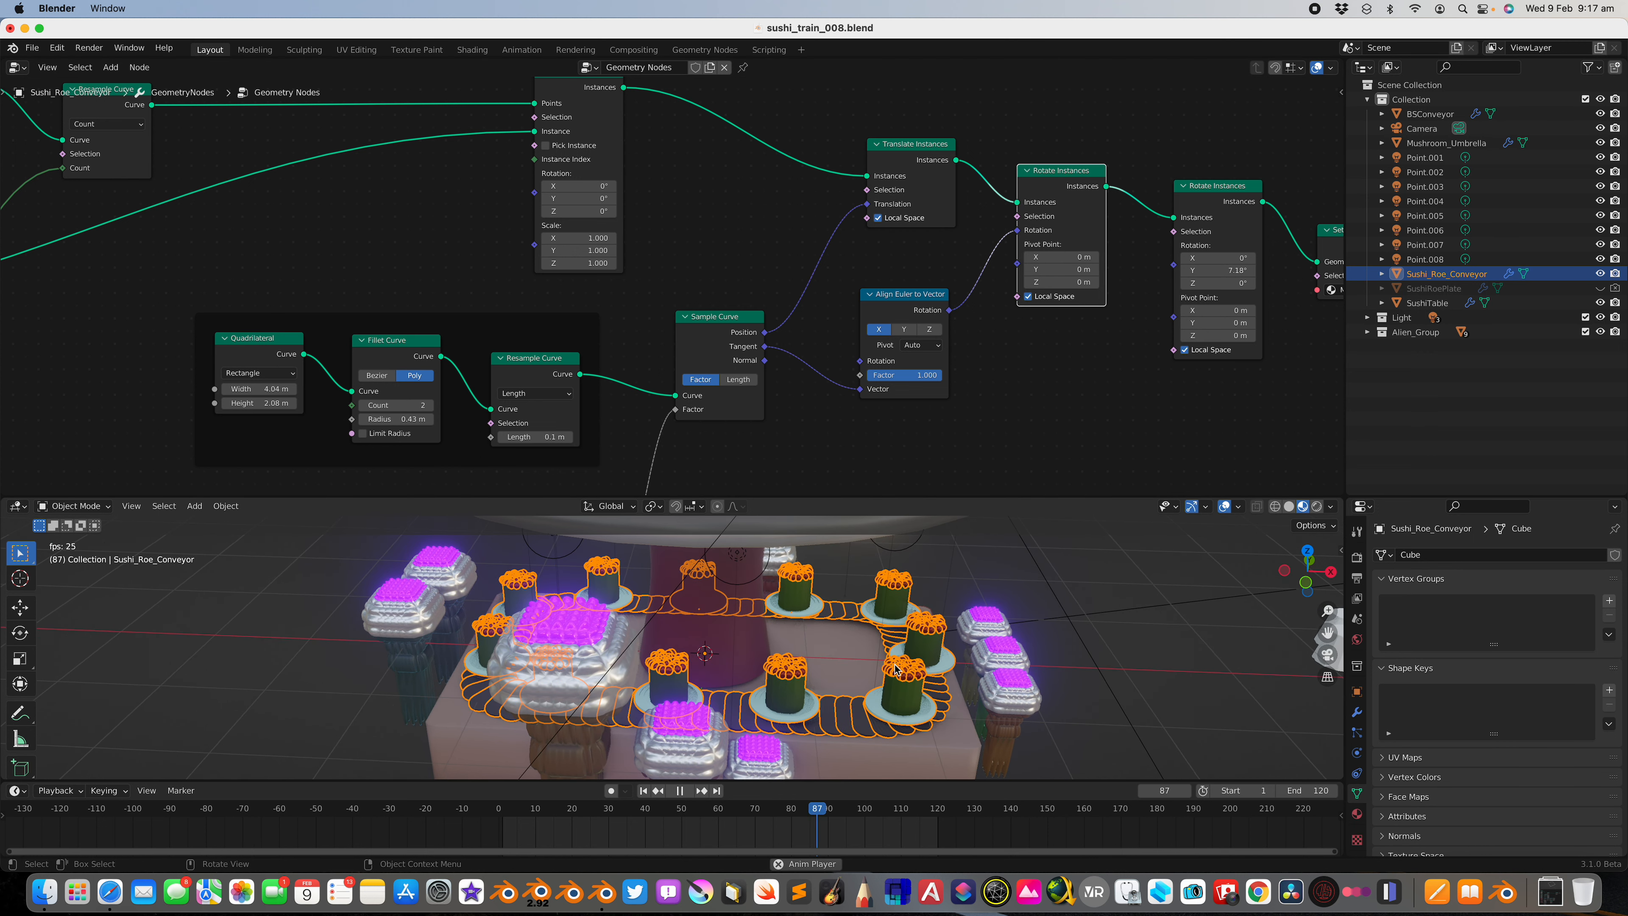
{"action": "key", "text": "space"}
Step: Try a Y rotation of 70.2° on the second Rotate Instances node, preview the animation, and undo the change
{"action": "scroll", "coordinate": [1001, 301], "scroll_direction": "down", "scroll_amount": 1}
{"action": "middle_click_drag", "start_coordinate": [986, 281], "coordinate": [893, 311]}
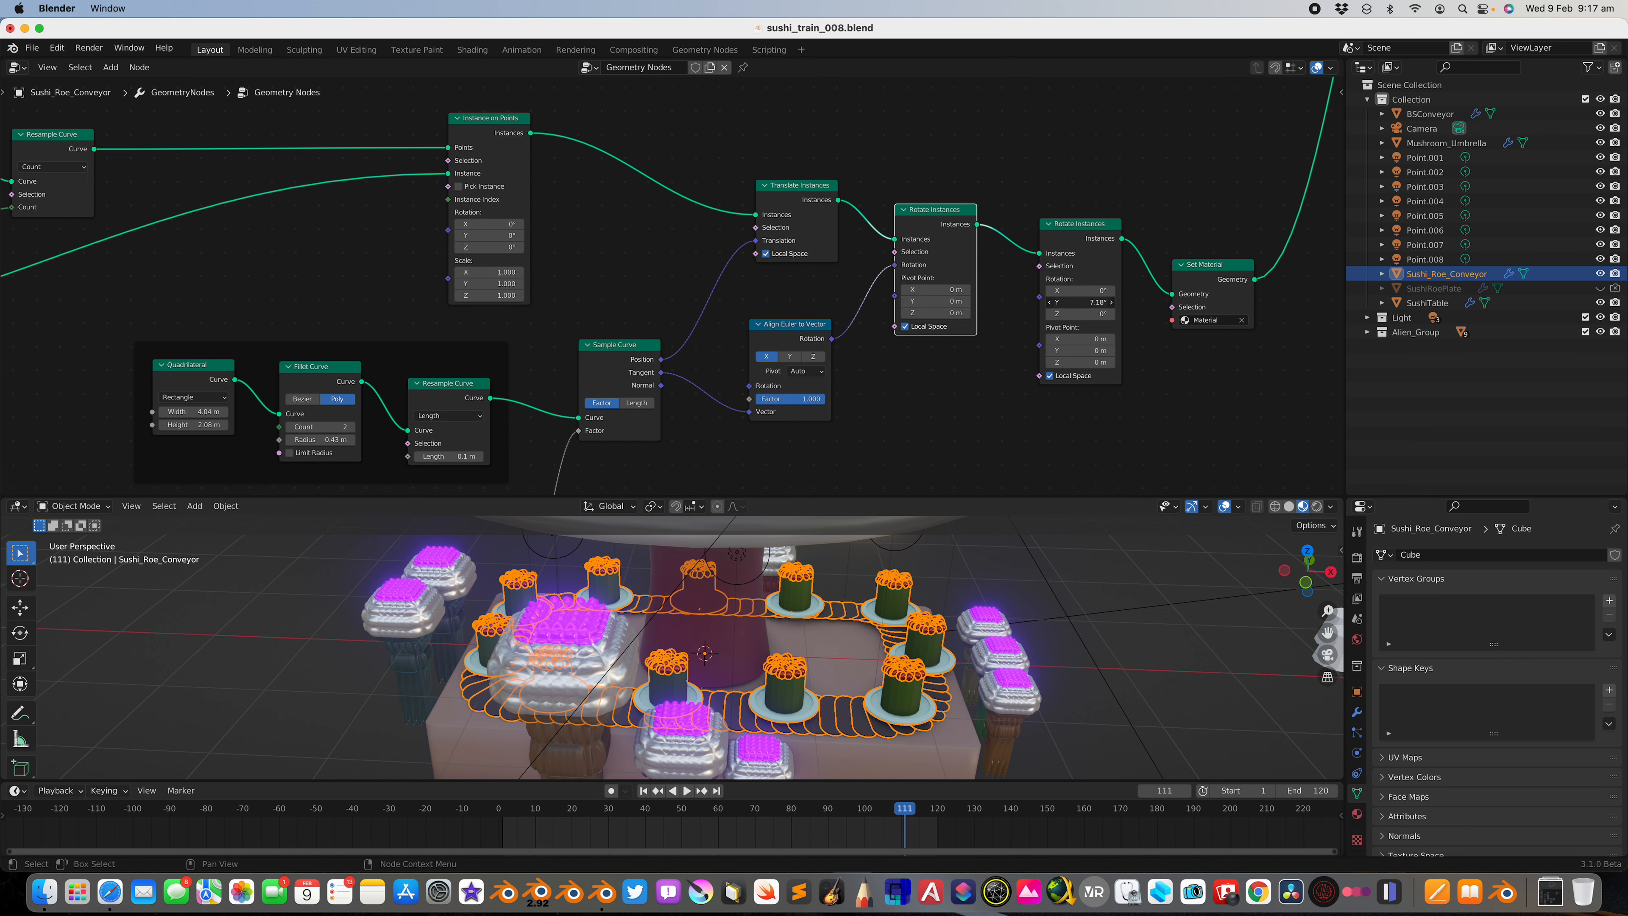
{"action": "left_click_drag", "start_coordinate": [1079, 302], "coordinate": [1157, 301]}
{"action": "middle_click_drag", "start_coordinate": [898, 534], "coordinate": [881, 651]}
{"action": "key", "text": "space"}
{"action": "scroll", "coordinate": [836, 619], "scroll_direction": "up", "scroll_amount": 2}
{"action": "key", "text": "space"}
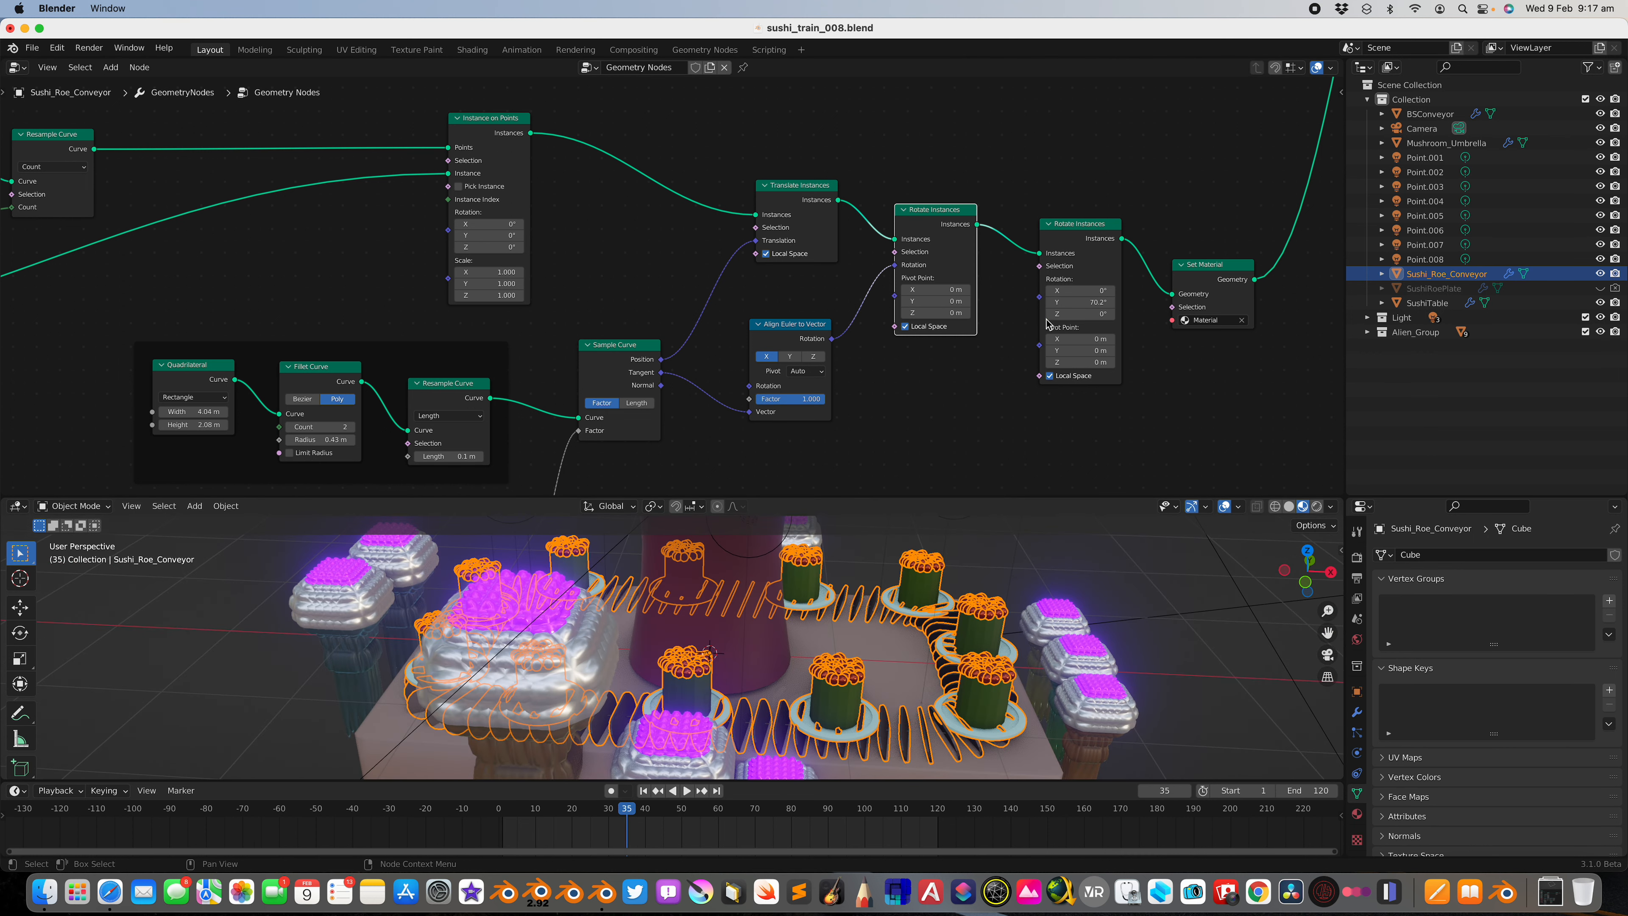
{"action": "key", "text": "super+z"}
Step: Reposition the Set Material node and follow its output towards the Join Geometry node
{"action": "scroll", "coordinate": [1073, 321], "scroll_direction": "down", "scroll_amount": 1}
{"action": "middle_click_drag", "start_coordinate": [1150, 290], "coordinate": [1082, 330]}
{"action": "left_click_drag", "start_coordinate": [1119, 308], "coordinate": [1128, 265]}
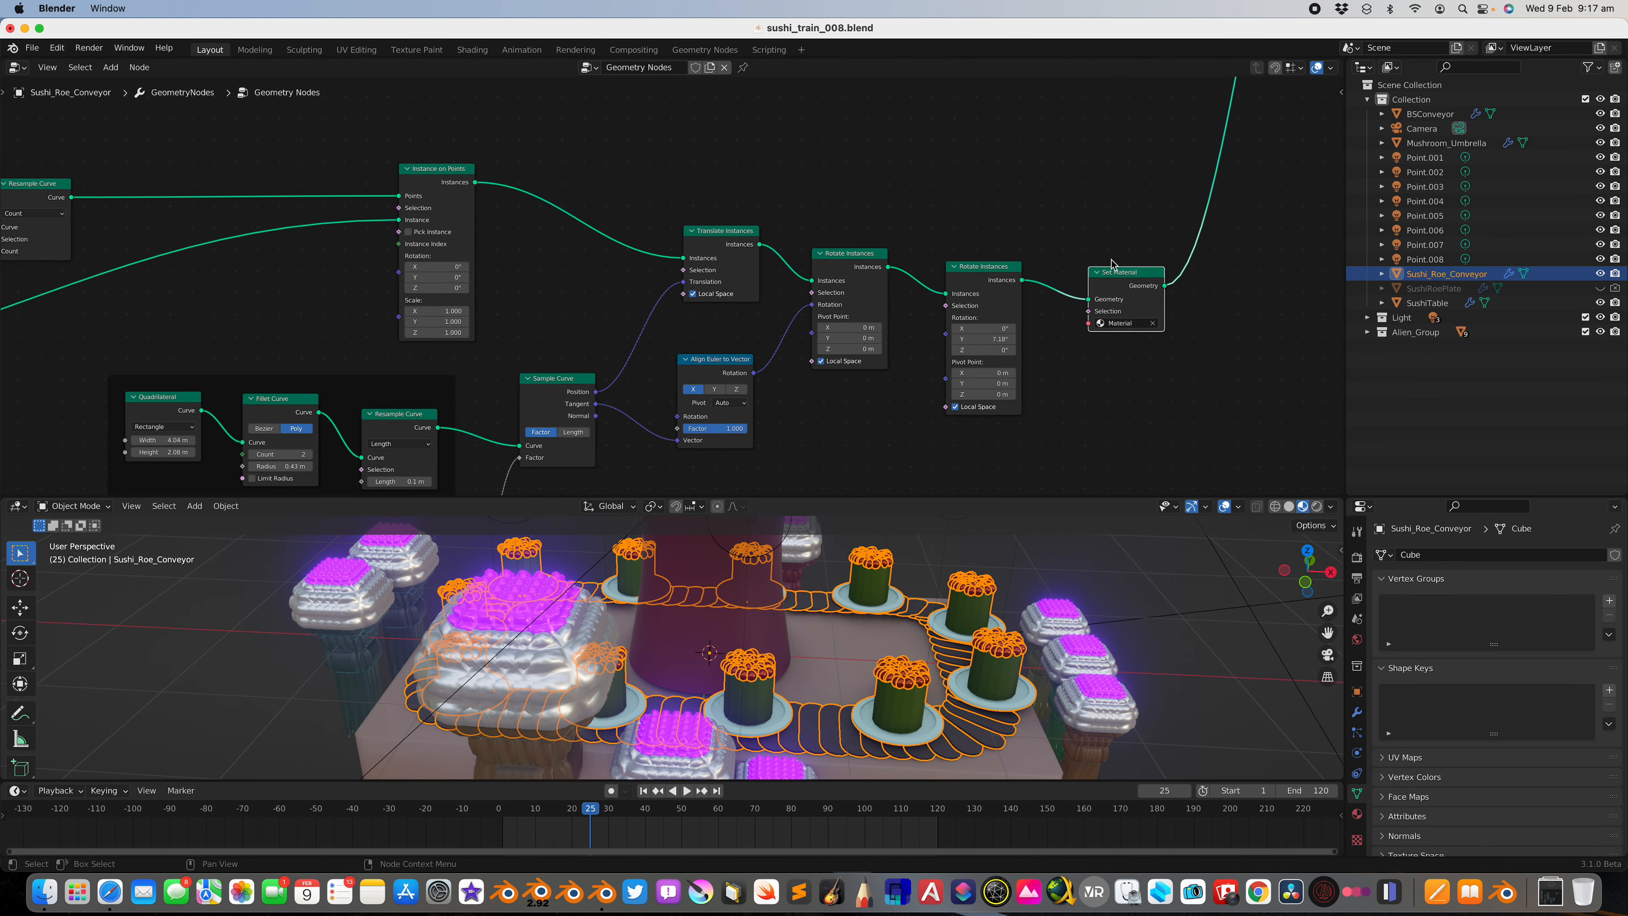
{"action": "scroll", "coordinate": [1102, 266], "scroll_direction": "down", "scroll_amount": 3}
{"action": "middle_click_drag", "start_coordinate": [1101, 265], "coordinate": [919, 317]}
{"action": "left_click_drag", "start_coordinate": [862, 329], "coordinate": [868, 243]}
{"action": "middle_click_drag", "start_coordinate": [900, 218], "coordinate": [864, 371]}
{"action": "scroll", "coordinate": [925, 249], "scroll_direction": "down", "scroll_amount": 3}
{"action": "left_click_drag", "start_coordinate": [935, 114], "coordinate": [951, 144]}
{"action": "middle_click_drag", "start_coordinate": [929, 162], "coordinate": [1008, 327]}
Step: Box-select the nodes of the sushi plate branch and move them as a group
{"action": "scroll", "coordinate": [740, 235], "scroll_direction": "down", "scroll_amount": 4}
{"action": "middle_click_drag", "start_coordinate": [740, 239], "coordinate": [954, 319]}
{"action": "scroll", "coordinate": [955, 319], "scroll_direction": "down", "scroll_amount": 1}
{"action": "key", "text": "a"}
{"action": "key", "text": "a"}
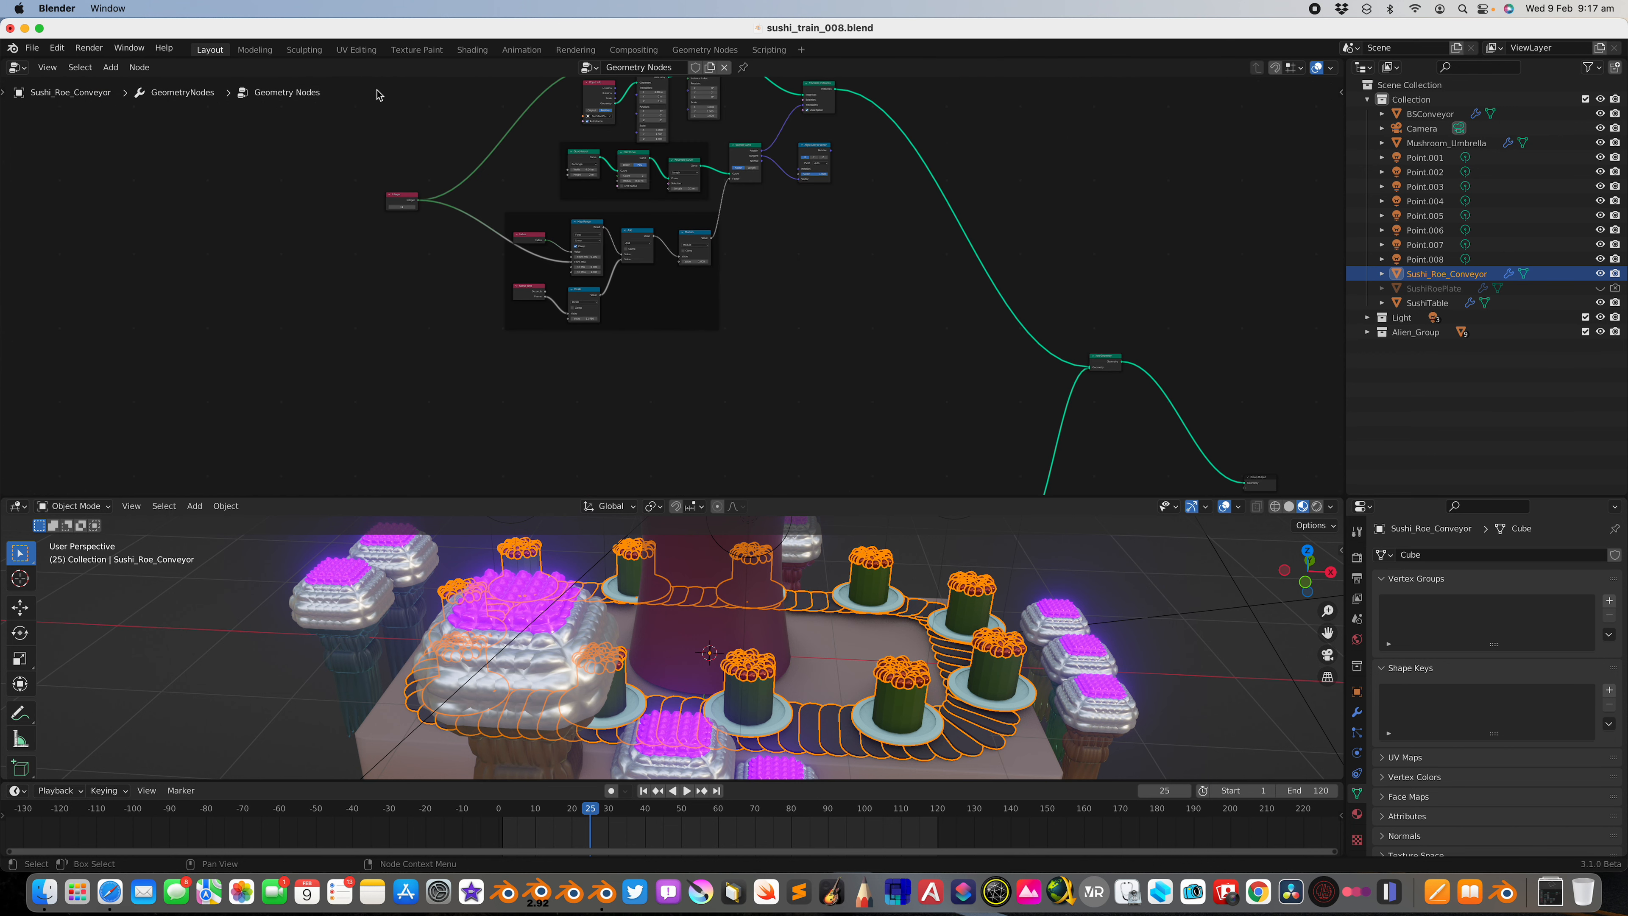
{"action": "scroll", "coordinate": [424, 148], "scroll_direction": "down", "scroll_amount": 3}
{"action": "key", "text": "b"}
{"action": "left_click_drag", "start_coordinate": [428, 116], "coordinate": [818, 385]}
{"action": "key", "text": "g"}
{"action": "left_click", "coordinate": [865, 353]}
Step: Reposition the Curve Circle and Resample Curve nodes at the start of the belt branch
{"action": "middle_click_drag", "start_coordinate": [871, 409], "coordinate": [945, 112]}
{"action": "scroll", "coordinate": [905, 214], "scroll_direction": "up", "scroll_amount": 3}
{"action": "scroll", "coordinate": [893, 199], "scroll_direction": "up", "scroll_amount": 3}
{"action": "middle_click_drag", "start_coordinate": [790, 268], "coordinate": [793, 341]}
{"action": "scroll", "coordinate": [682, 283], "scroll_direction": "up", "scroll_amount": 2}
{"action": "left_click_drag", "start_coordinate": [532, 181], "coordinate": [527, 158]}
{"action": "left_click_drag", "start_coordinate": [648, 193], "coordinate": [711, 161]}
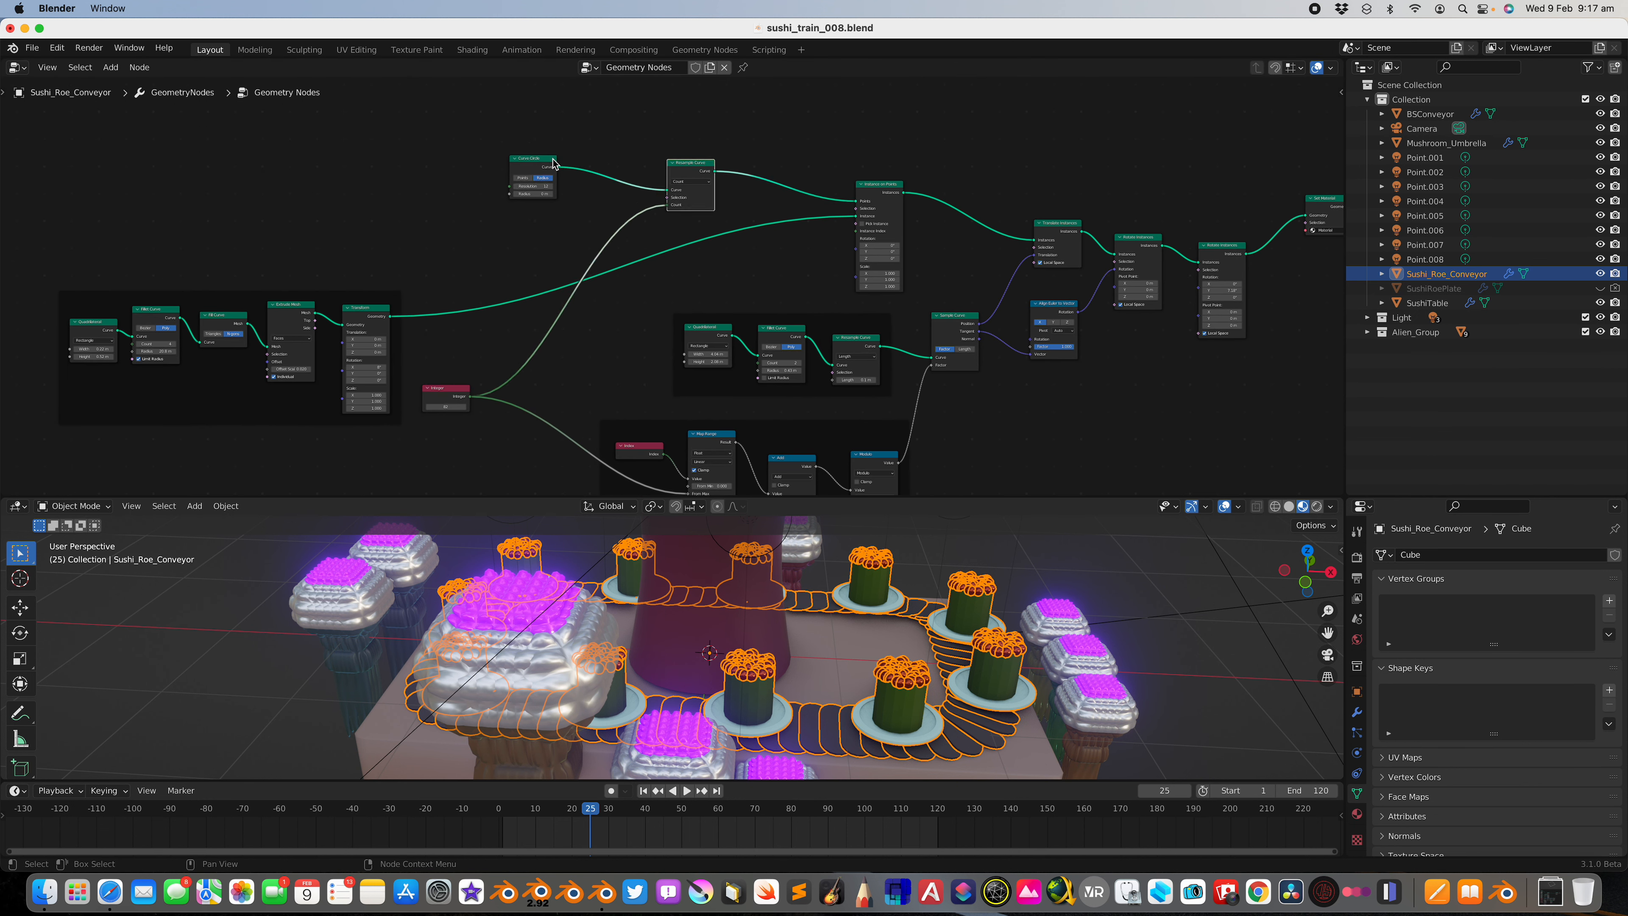
{"action": "left_click_drag", "start_coordinate": [550, 165], "coordinate": [605, 156]}
{"action": "scroll", "coordinate": [600, 194], "scroll_direction": "up", "scroll_amount": 3}
{"action": "middle_click_drag", "start_coordinate": [600, 194], "coordinate": [691, 250]}
{"action": "scroll", "coordinate": [691, 250], "scroll_direction": "up", "scroll_amount": 2}
{"action": "left_click_drag", "start_coordinate": [688, 164], "coordinate": [677, 160]}
Step: Shift the belt branch's Instance on Points node slightly closer to Resample Curve
{"action": "scroll", "coordinate": [769, 193], "scroll_direction": "down", "scroll_amount": 5}
{"action": "middle_click_drag", "start_coordinate": [847, 215], "coordinate": [739, 203]}
{"action": "left_click", "coordinate": [721, 189]}
{"action": "middle_click_drag", "start_coordinate": [870, 258], "coordinate": [860, 219]}
{"action": "left_click_drag", "start_coordinate": [947, 187], "coordinate": [928, 184]}
{"action": "middle_click_drag", "start_coordinate": [811, 244], "coordinate": [1083, 128]}
Step: Move the framed slat-shape nodes, from Quadrilateral to Transform, closer to the rest of the belt branch
{"action": "middle_click_drag", "start_coordinate": [683, 236], "coordinate": [929, 200]}
{"action": "left_click_drag", "start_coordinate": [722, 192], "coordinate": [755, 135]}
{"action": "middle_click_drag", "start_coordinate": [672, 222], "coordinate": [316, 336]}
{"action": "middle_click_drag", "start_coordinate": [718, 249], "coordinate": [811, 221]}
{"action": "left_click_drag", "start_coordinate": [547, 215], "coordinate": [606, 170]}
{"action": "middle_click_drag", "start_coordinate": [572, 274], "coordinate": [753, 238]}
{"action": "scroll", "coordinate": [634, 278], "scroll_direction": "up", "scroll_amount": 2}
{"action": "middle_click_drag", "start_coordinate": [526, 253], "coordinate": [582, 276]}
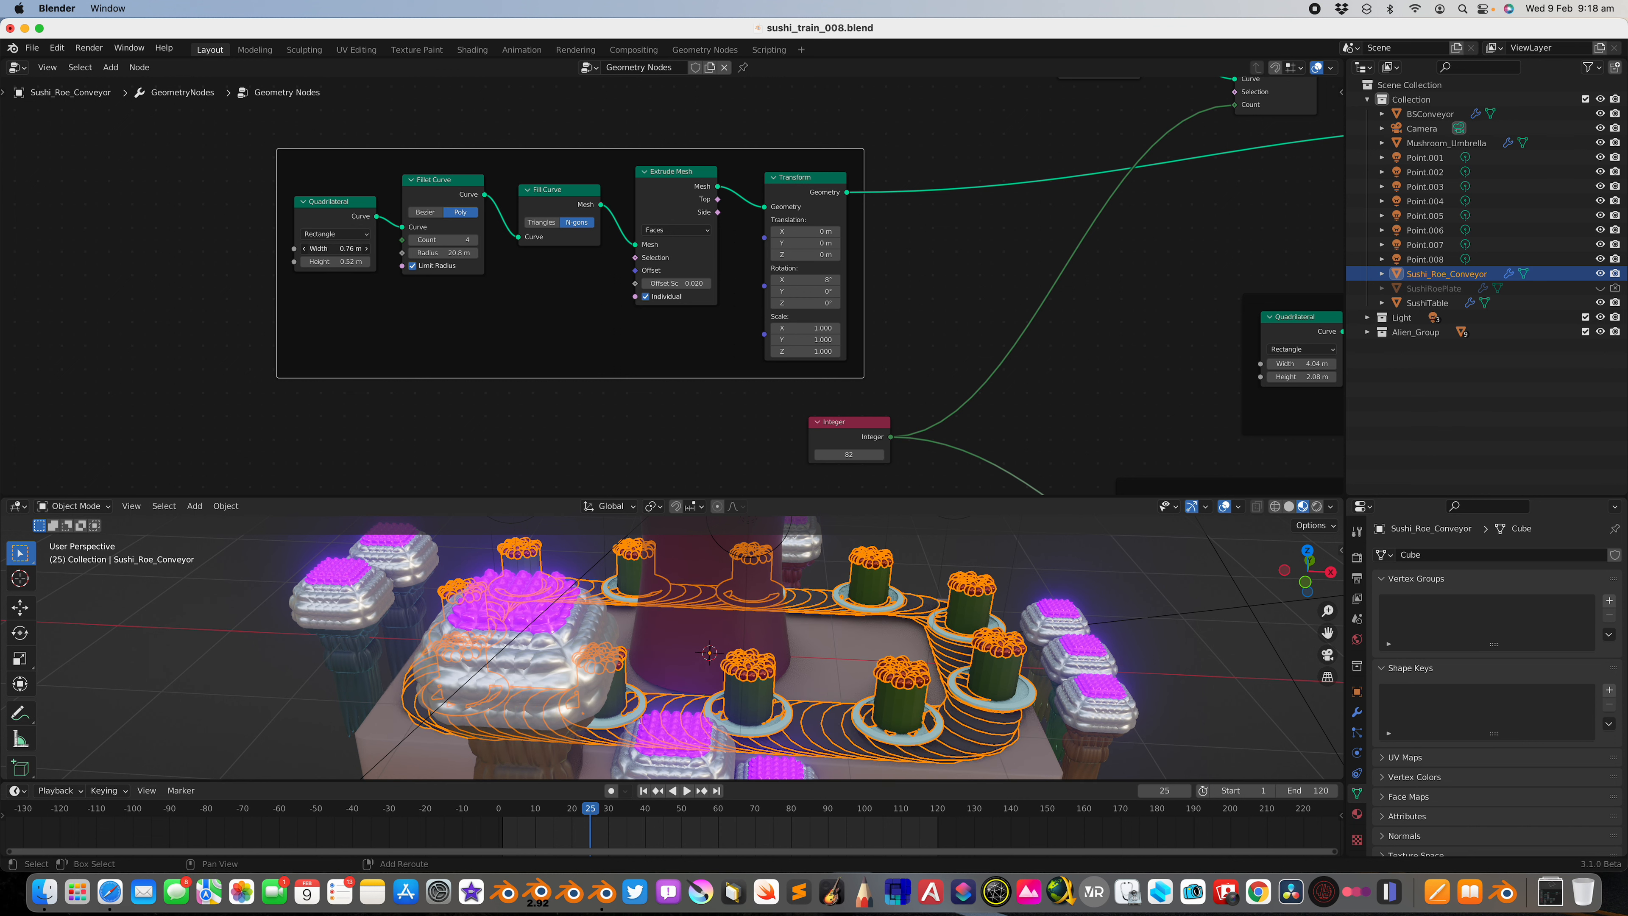
Step: Set the slat shape's Quadrilateral width to 0.22 m and its Fillet Curve radius to 0.82 m
{"action": "left_click_drag", "start_coordinate": [344, 264], "coordinate": [339, 208], "text": "shift"}
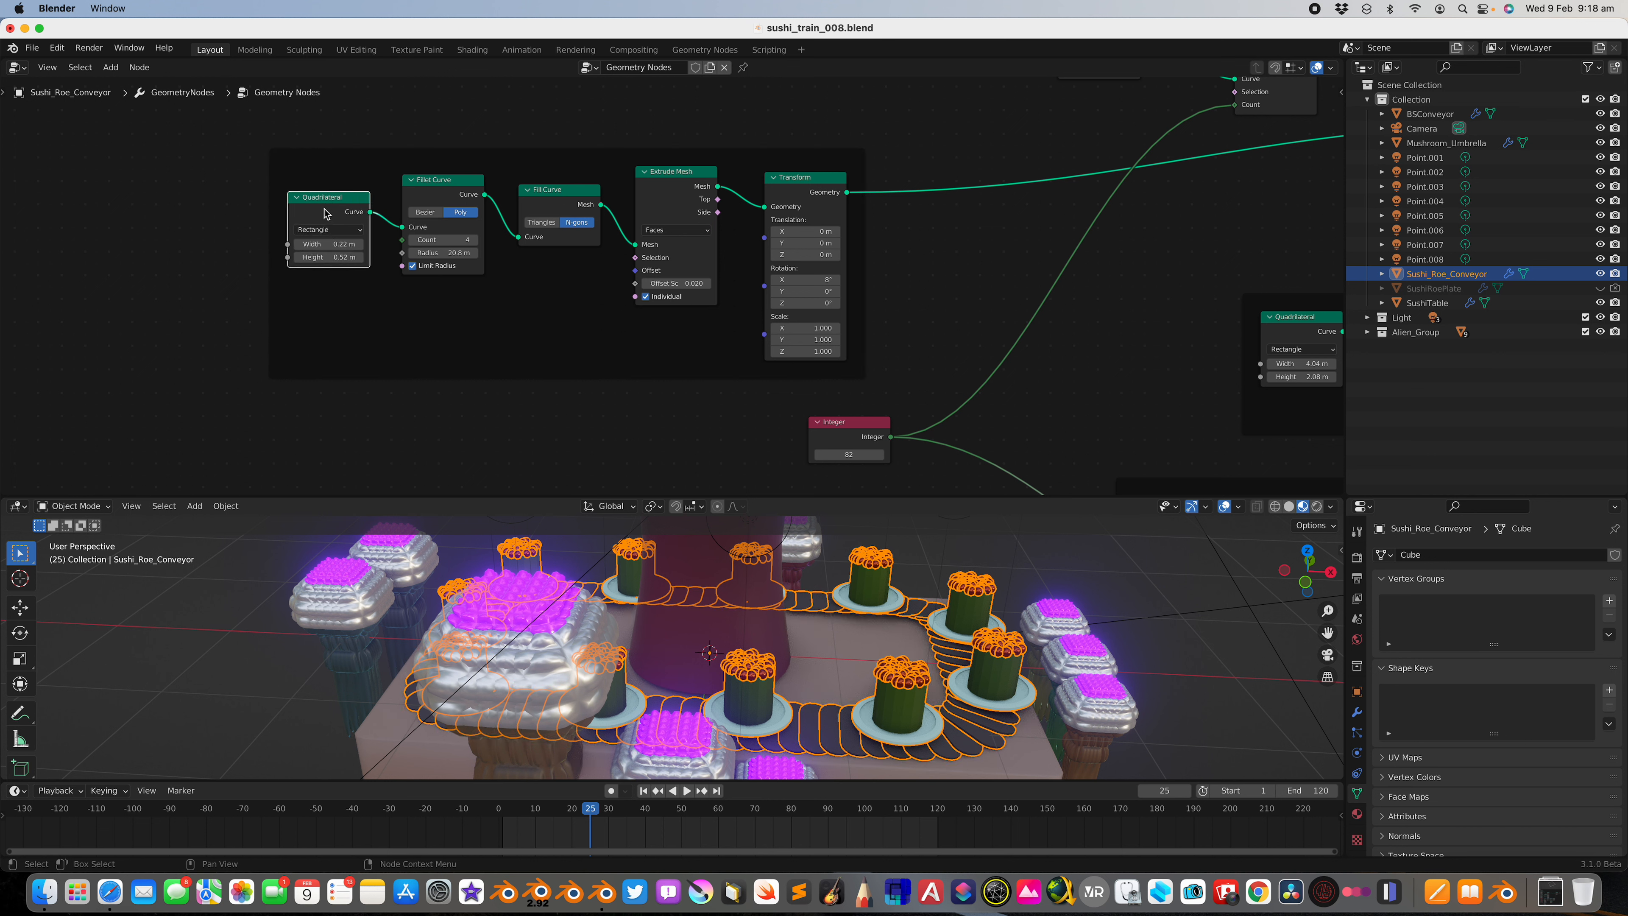
{"action": "left_click_drag", "start_coordinate": [325, 214], "coordinate": [318, 209]}
{"action": "left_click_drag", "start_coordinate": [439, 195], "coordinate": [429, 202]}
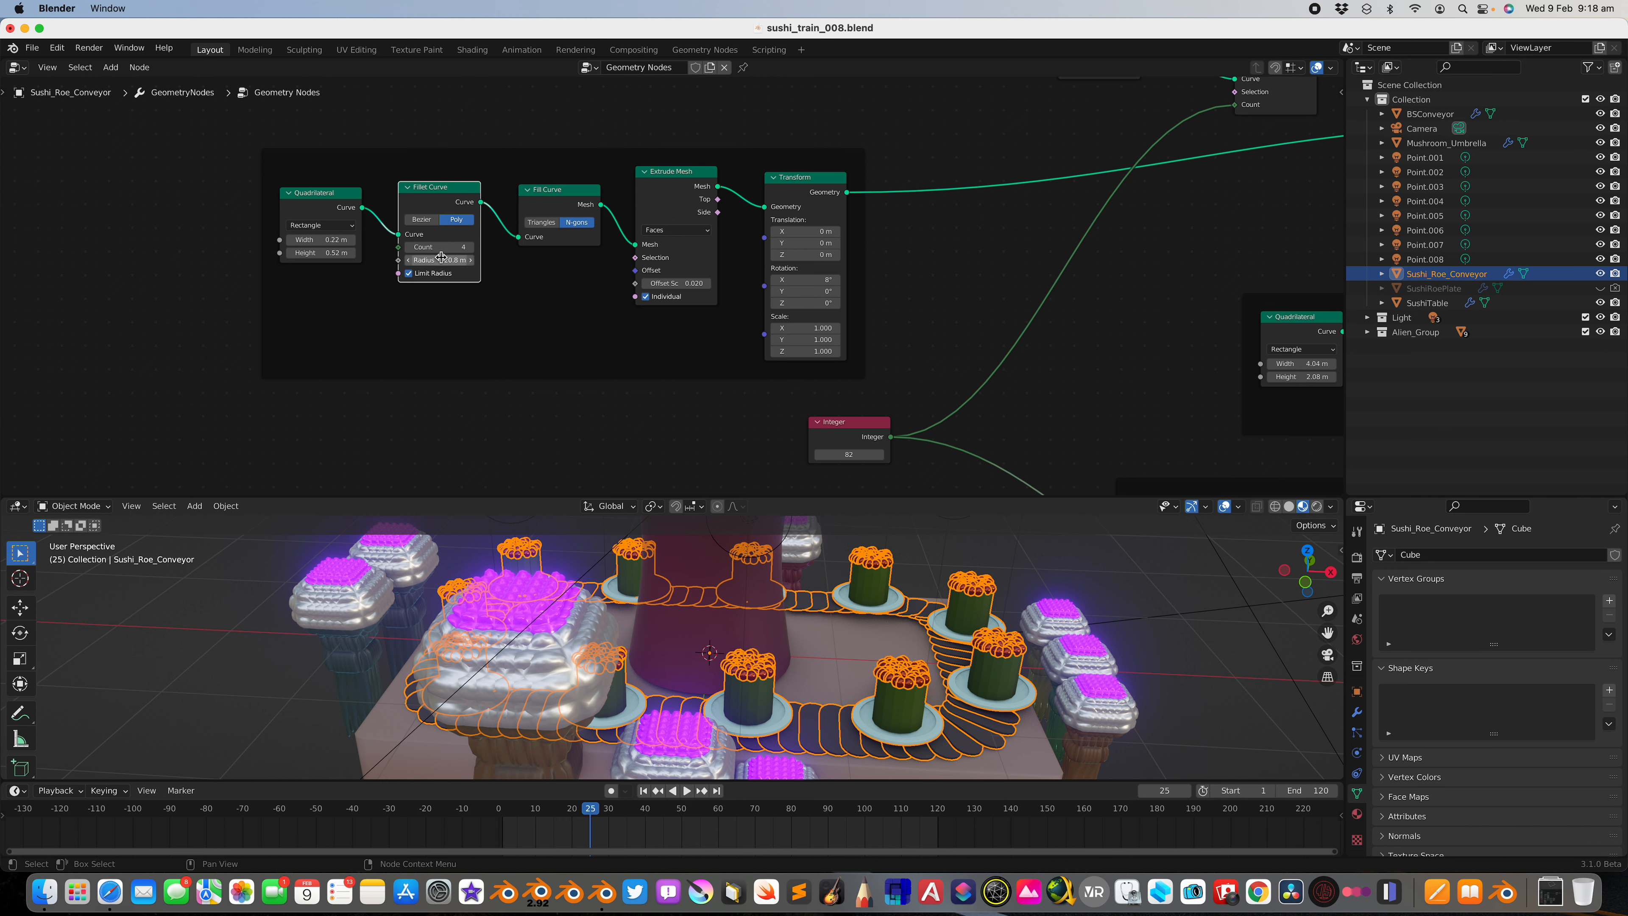
{"action": "mouse_move", "coordinate": [440, 260]}
{"action": "left_mouse_down"}
{"action": "mouse_move", "coordinate": [388, 260]}
{"action": "mouse_move", "coordinate": [421, 260]}
{"action": "left_mouse_up"}
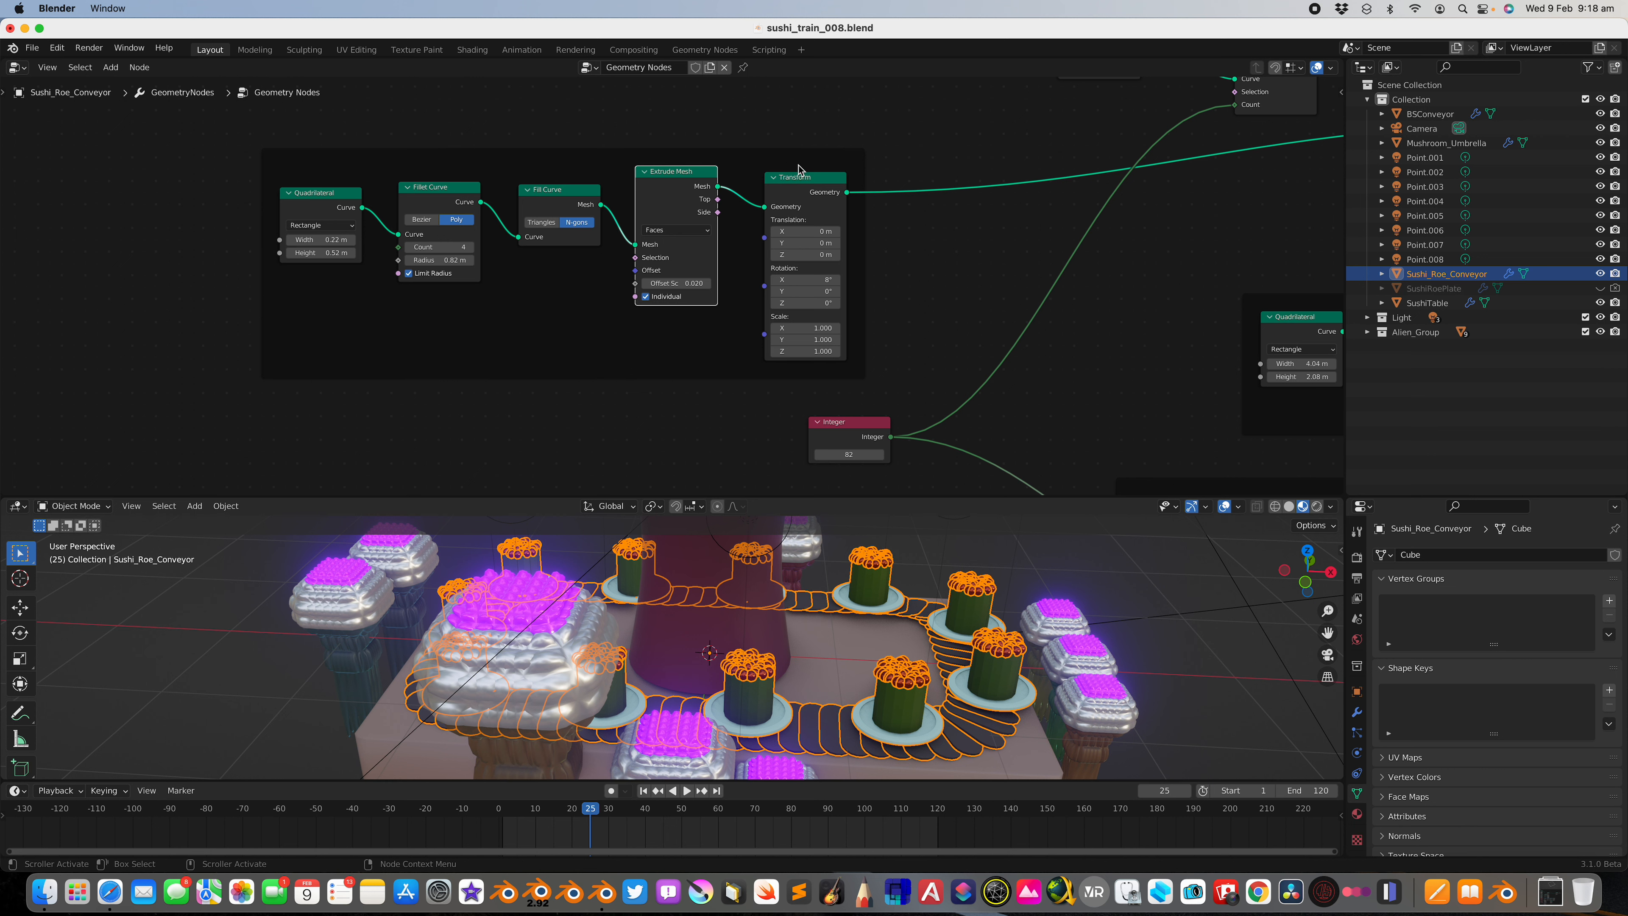
Step: Examine the belt branch from the slat's Transform node through Instance on Points to Join Geometry
{"action": "mouse_move", "coordinate": [810, 270]}
{"action": "left_mouse_down"}
{"action": "mouse_move", "coordinate": [777, 273]}
{"action": "mouse_move", "coordinate": [801, 273]}
{"action": "left_mouse_up"}
{"action": "scroll", "coordinate": [978, 276], "scroll_direction": "down", "scroll_amount": 2}
{"action": "middle_click_drag", "start_coordinate": [1010, 271], "coordinate": [562, 307]}
{"action": "scroll", "coordinate": [656, 273], "scroll_direction": "down", "scroll_amount": 1}
{"action": "middle_click_drag", "start_coordinate": [822, 239], "coordinate": [738, 263]}
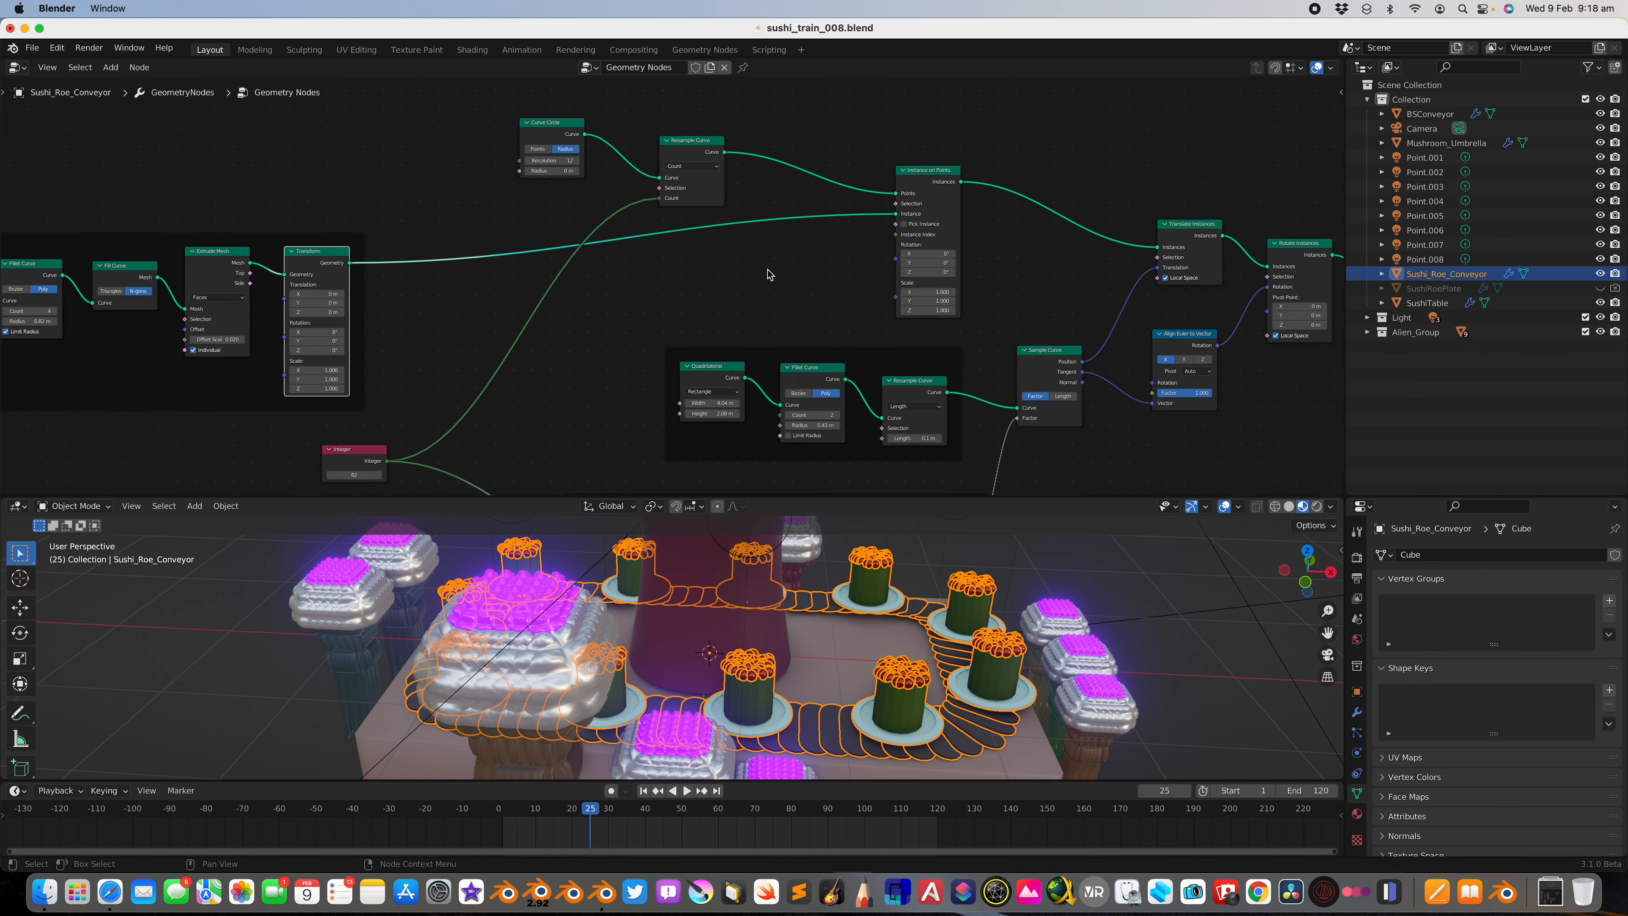
{"action": "scroll", "coordinate": [683, 246], "scroll_direction": "down", "scroll_amount": 5}
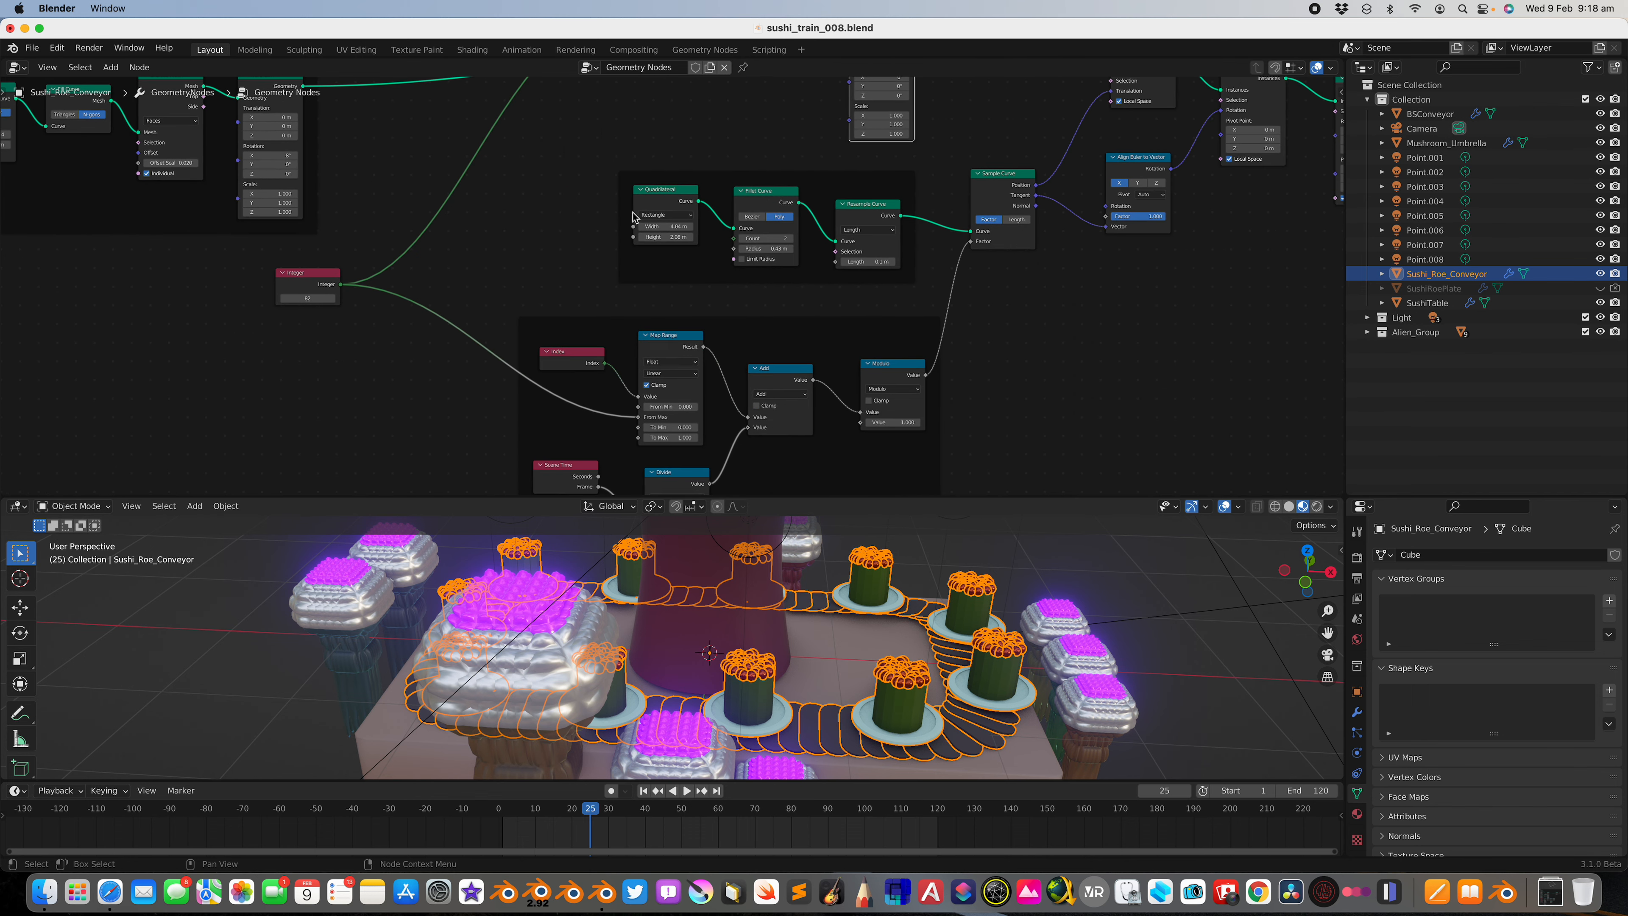
{"action": "middle_click_drag", "start_coordinate": [859, 186], "coordinate": [531, 371]}
{"action": "scroll", "coordinate": [864, 192], "scroll_direction": "down", "scroll_amount": 5}
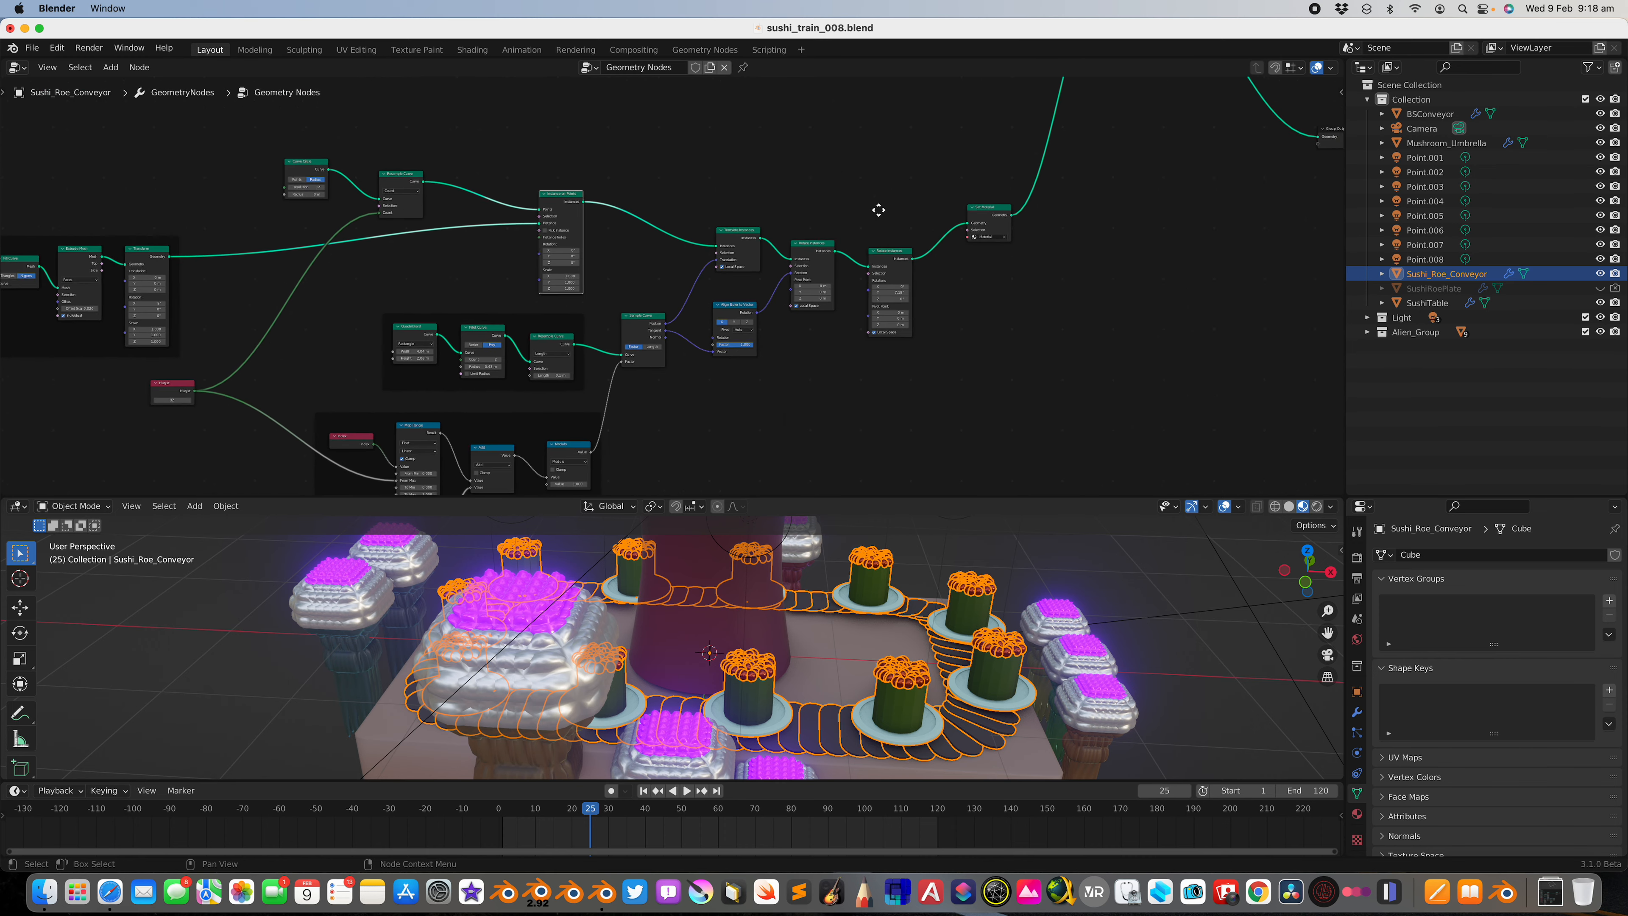
{"action": "middle_click_drag", "start_coordinate": [864, 192], "coordinate": [953, 428]}
{"action": "scroll", "coordinate": [1038, 265], "scroll_direction": "down", "scroll_amount": 5}
{"action": "middle_click_drag", "start_coordinate": [1038, 265], "coordinate": [1053, 374]}
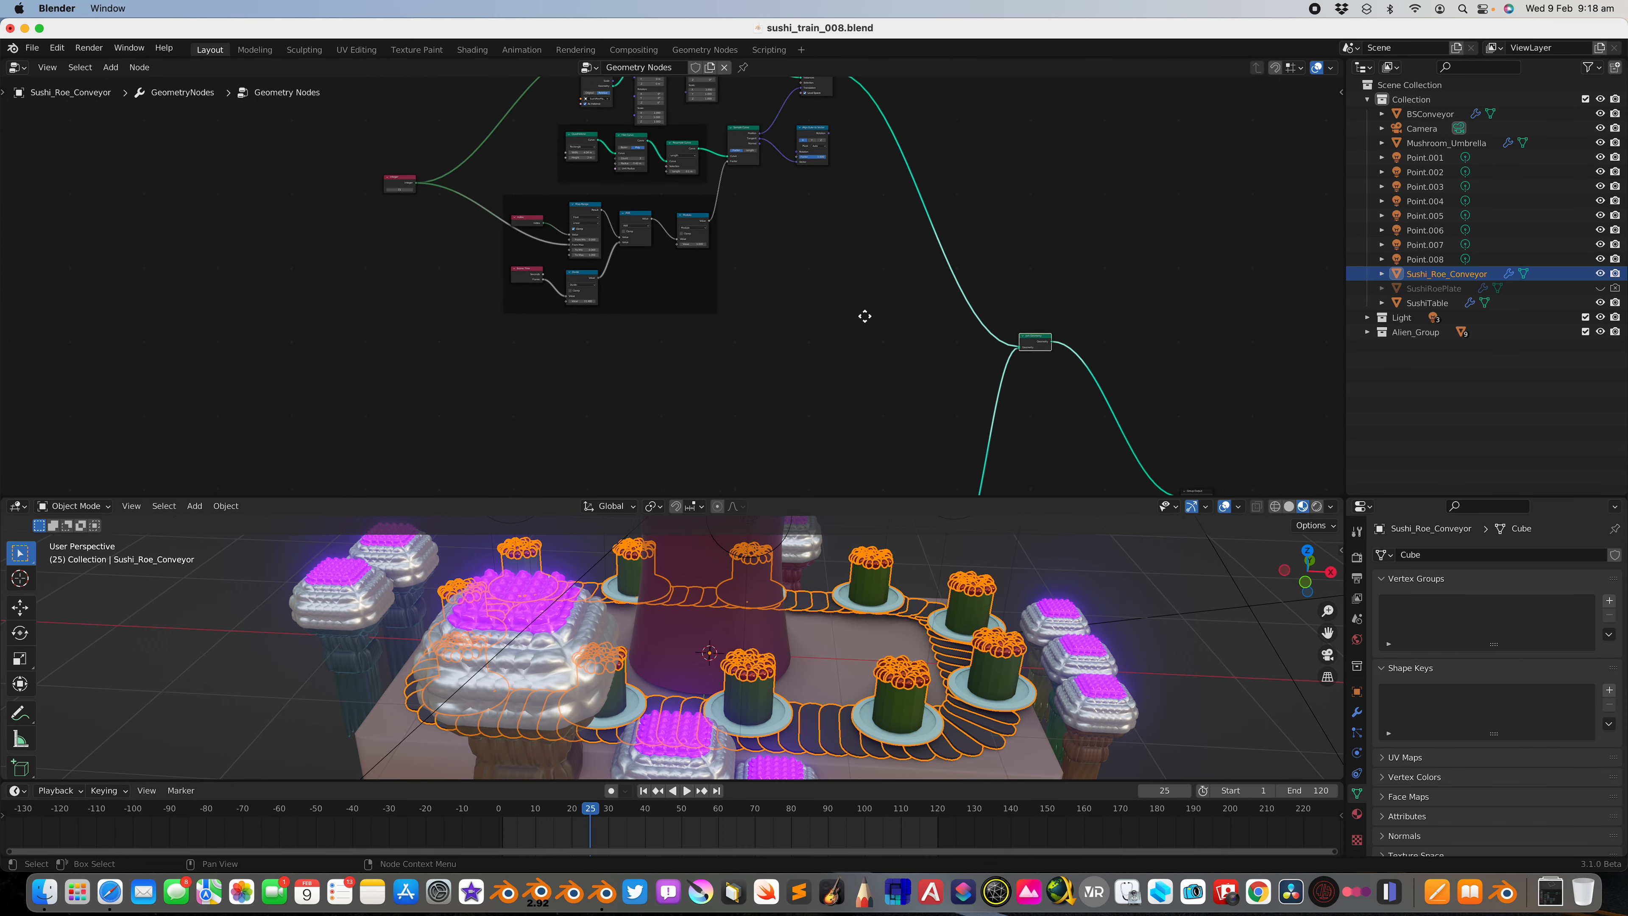
Step: Preview the animation briefly and enlarge the node editor around the sushi plate branch
{"action": "middle_click_drag", "start_coordinate": [864, 316], "coordinate": [887, 371]}
{"action": "key", "text": "space"}
{"action": "key", "text": "space"}
{"action": "middle_click_drag", "start_coordinate": [733, 414], "coordinate": [789, 470]}
{"action": "scroll", "coordinate": [792, 478], "scroll_direction": "up", "scroll_amount": 1}
{"action": "scroll", "coordinate": [865, 398], "scroll_direction": "up", "scroll_amount": 3}
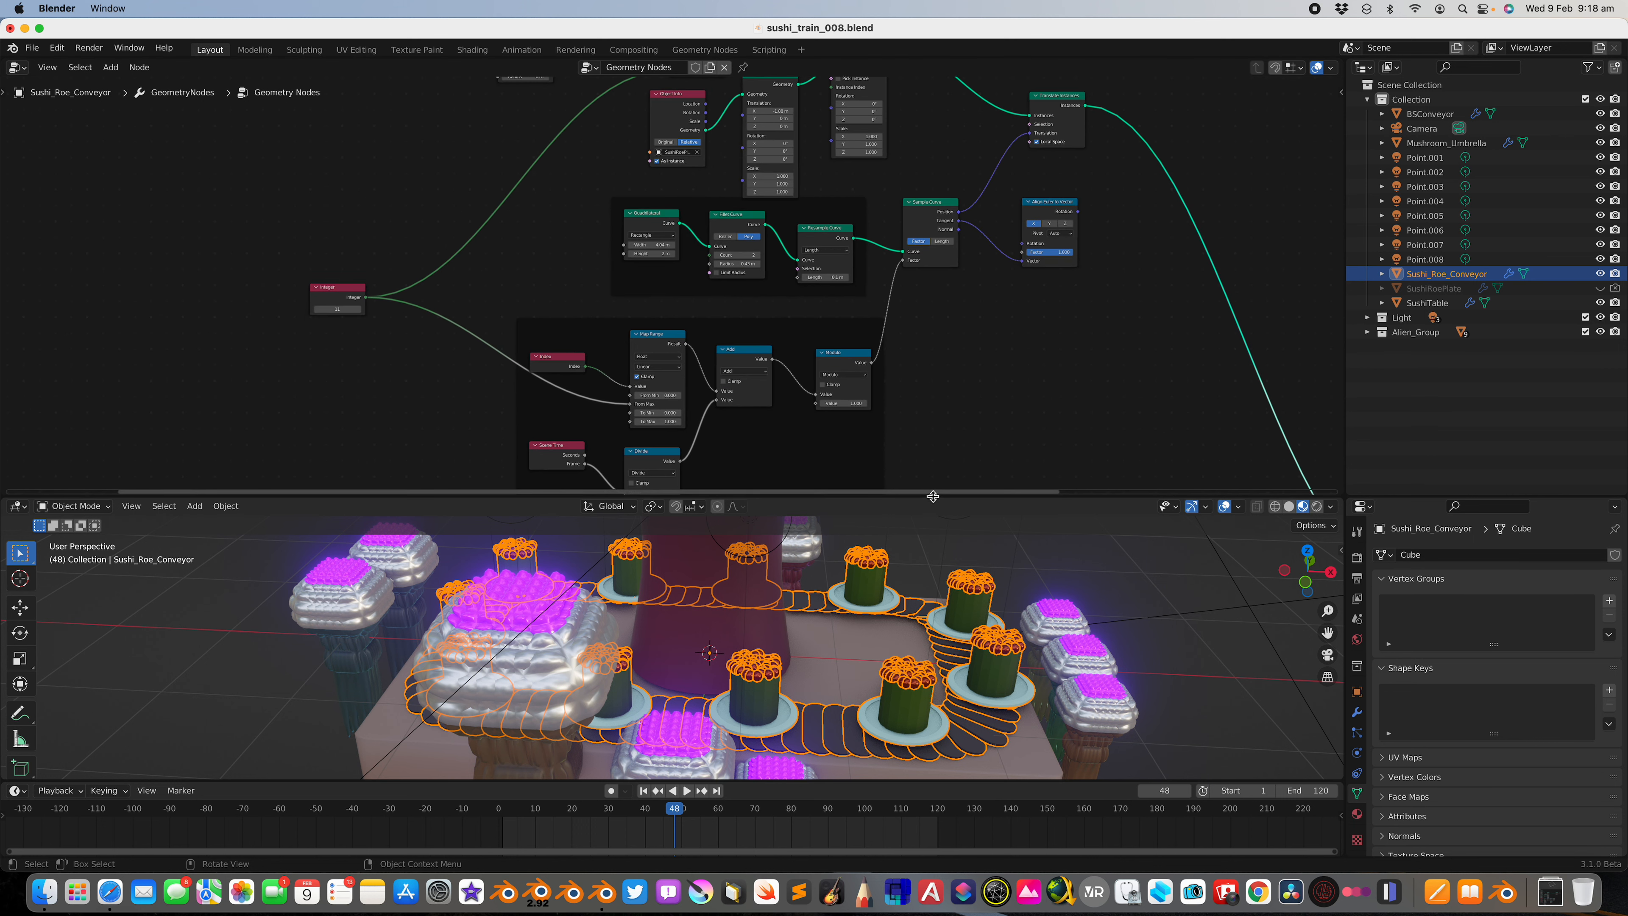
{"action": "left_click_drag", "start_coordinate": [932, 495], "coordinate": [932, 533]}
{"action": "scroll", "coordinate": [374, 344], "scroll_direction": "up", "scroll_amount": 1}
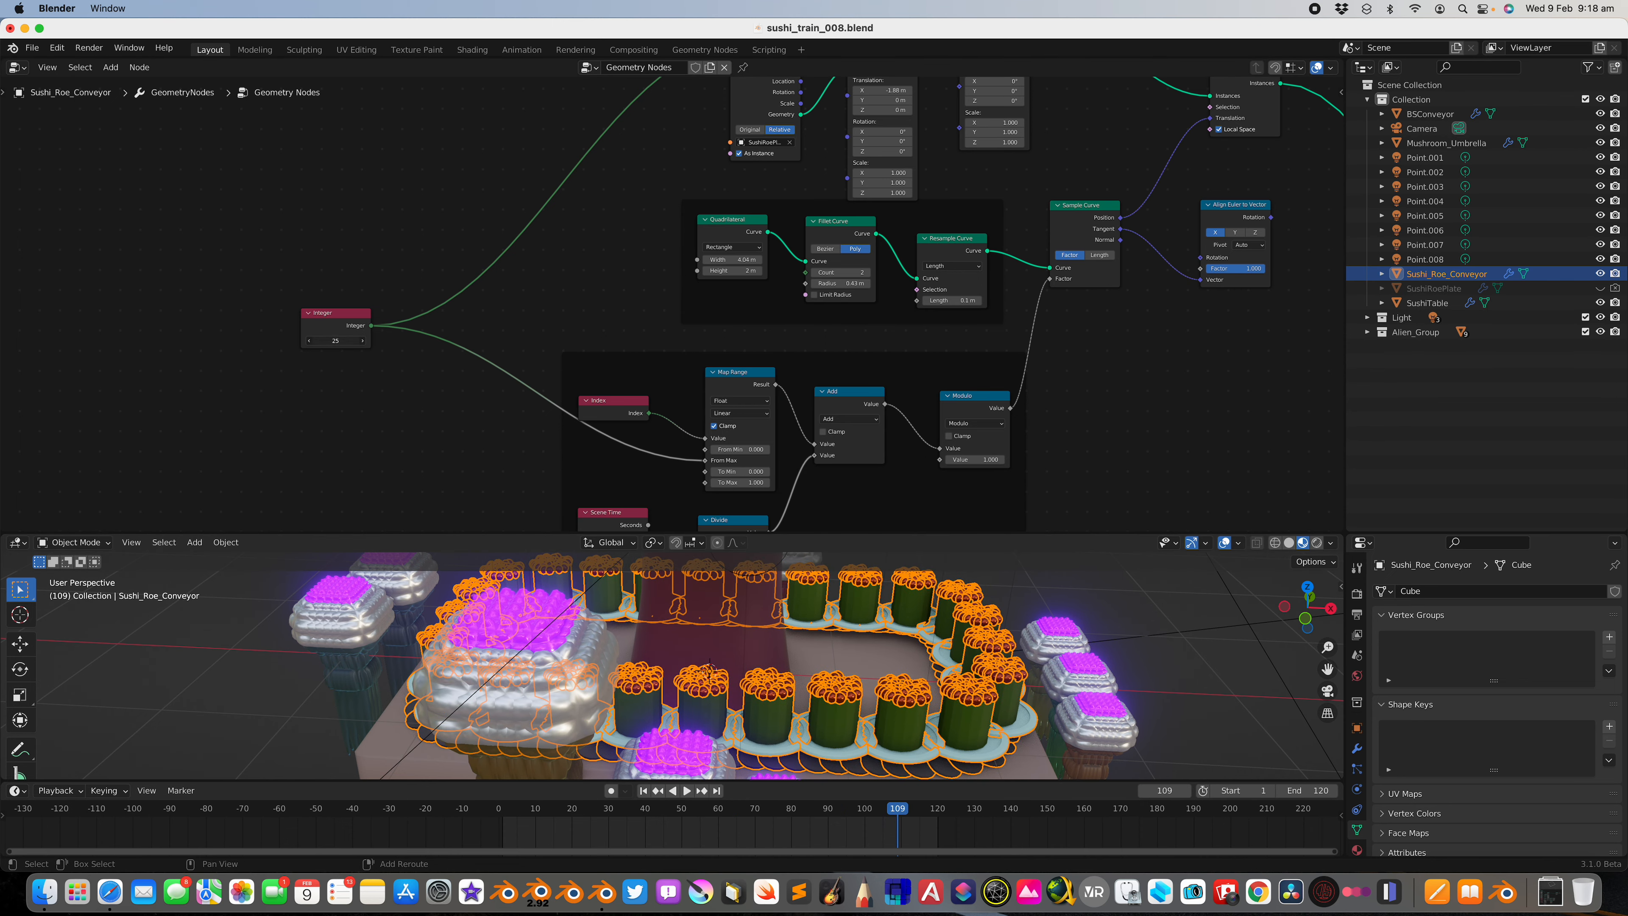
Step: Reduce the plate branch's Integer value to 1 and play the animation
{"action": "left_click_drag", "start_coordinate": [346, 343], "coordinate": [301, 343]}
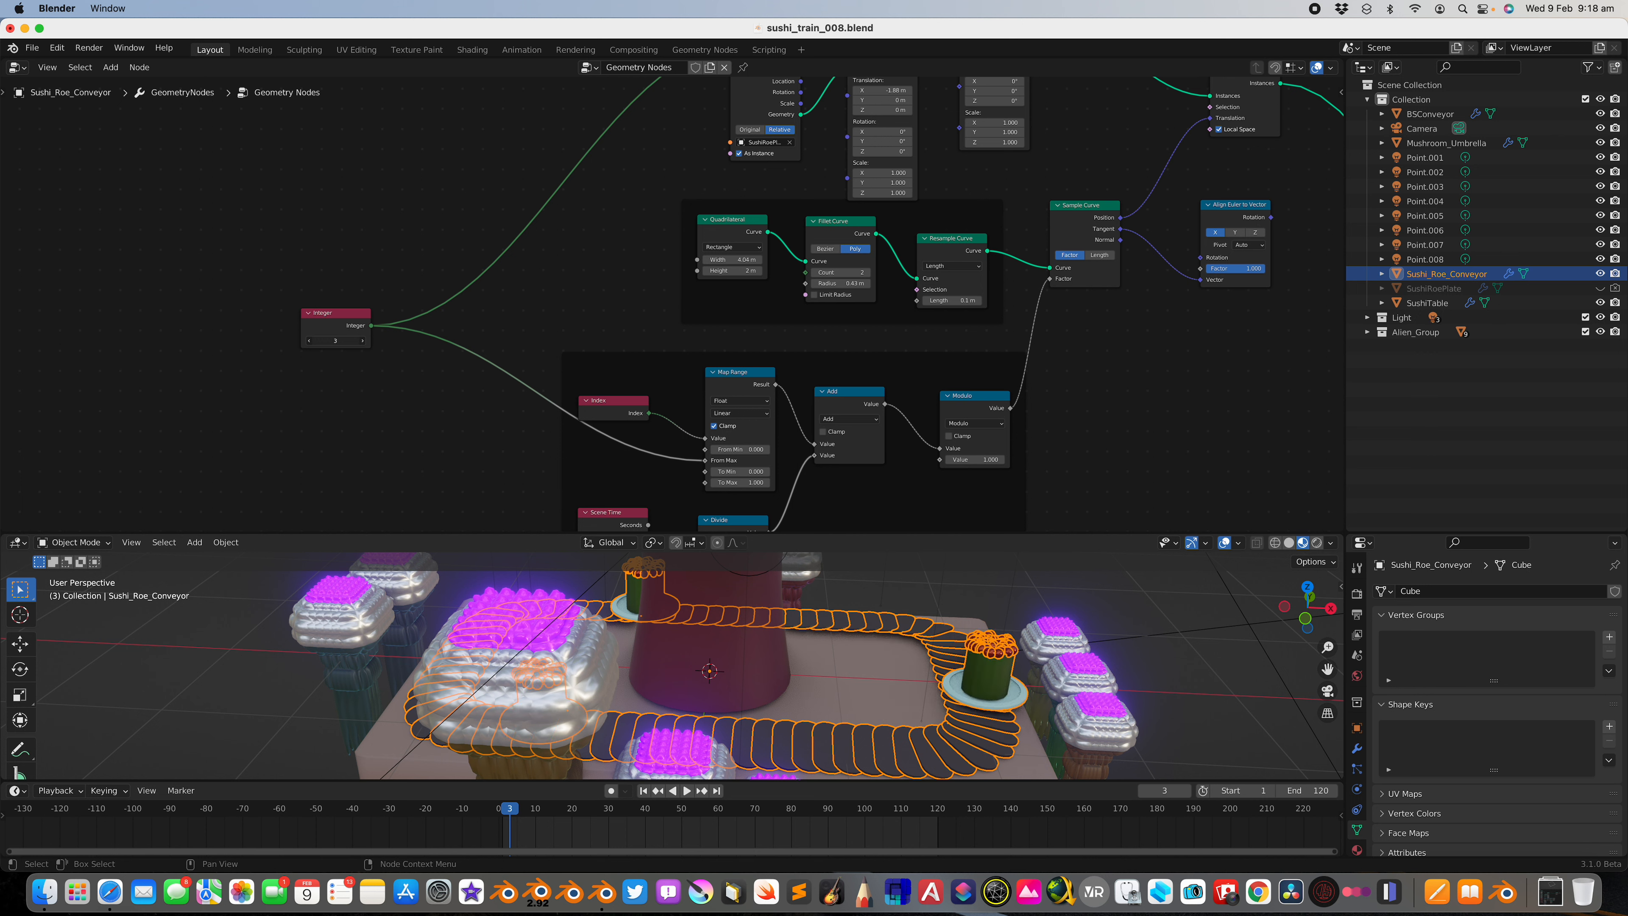
{"action": "key", "text": "Return"}
{"action": "key", "text": "space"}
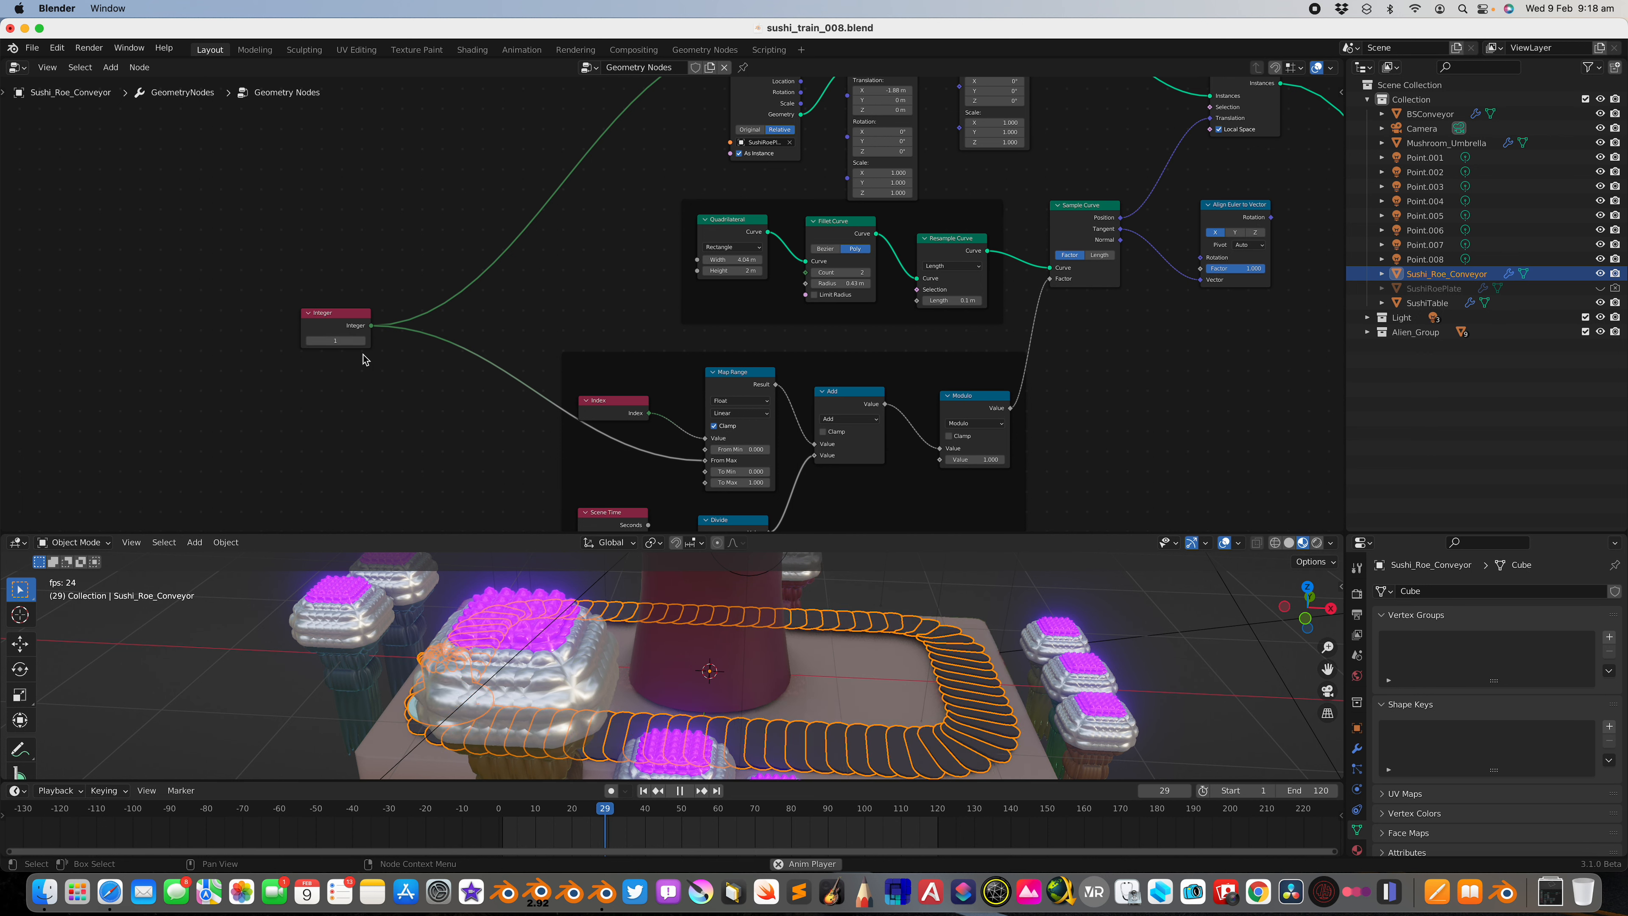
Step: Raise the plate branch's Integer value to 11 during playback and stop the animation
{"action": "left_click", "coordinate": [362, 342]}
{"action": "left_click", "coordinate": [362, 343]}
{"action": "left_click", "coordinate": [362, 342]}
{"action": "left_click", "coordinate": [362, 343]}
{"action": "left_click", "coordinate": [362, 343]}
{"action": "left_click", "coordinate": [362, 343]}
{"action": "left_click", "coordinate": [362, 343]}
{"action": "left_click", "coordinate": [362, 343]}
{"action": "left_click", "coordinate": [362, 343]}
{"action": "left_click", "coordinate": [362, 343]}
{"action": "left_click", "coordinate": [362, 343]}
{"action": "left_click", "coordinate": [303, 343]}
{"action": "left_click", "coordinate": [308, 341]}
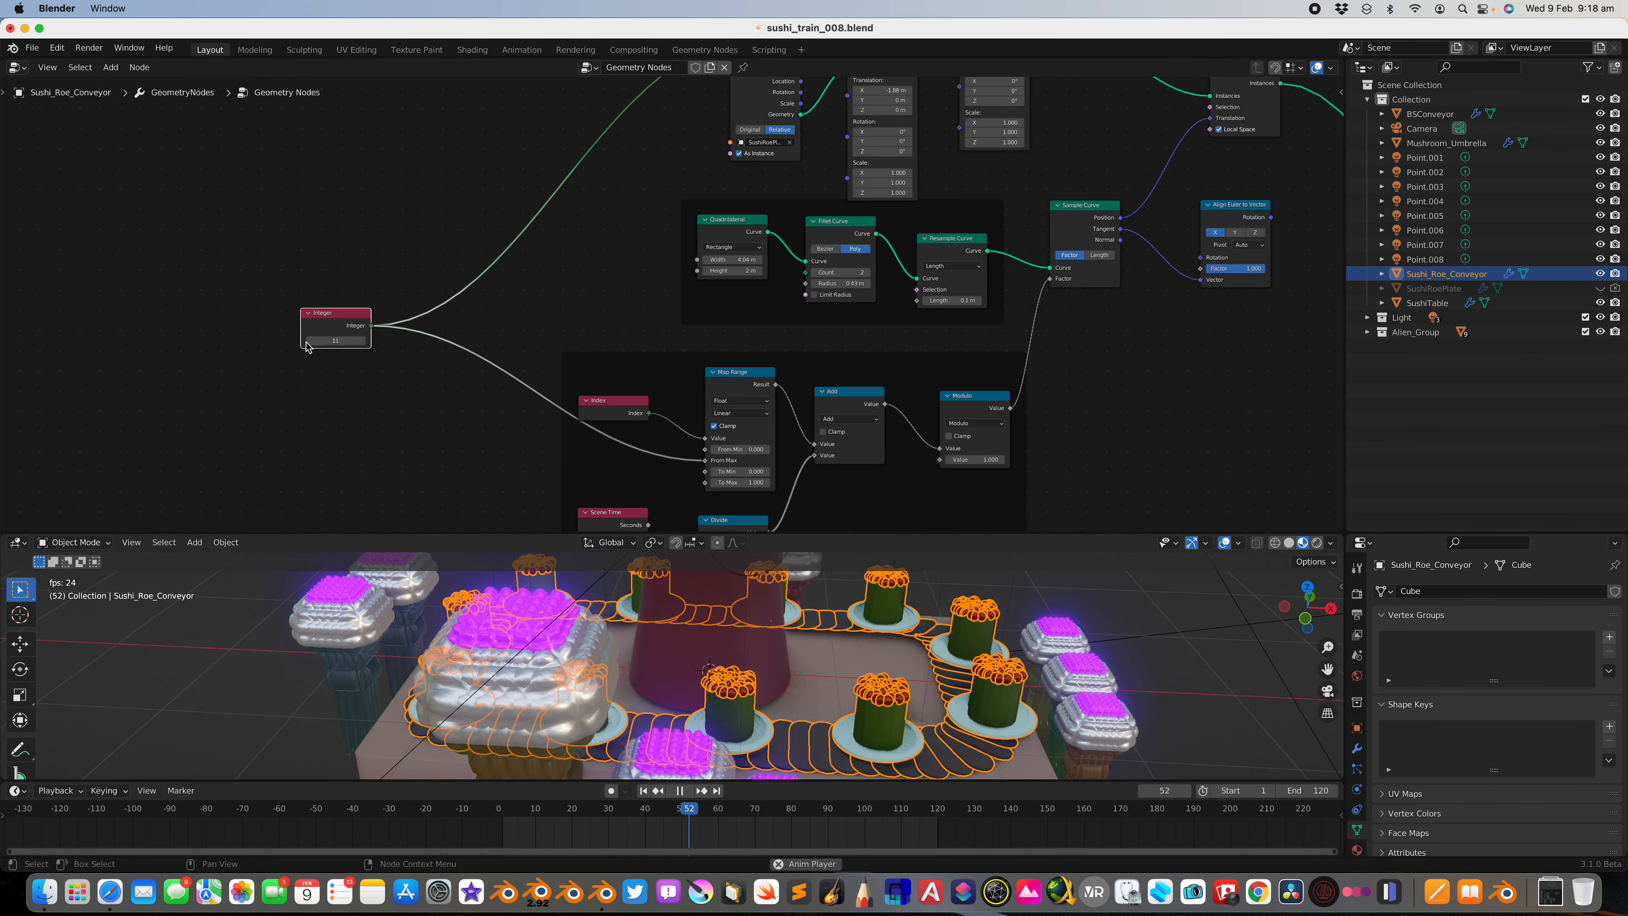
{"action": "key", "text": "space"}
Step: Adjust the positions of the Scene Time and Divide nodes in the frame that drives the plate movement
{"action": "middle_click_drag", "start_coordinate": [480, 358], "coordinate": [462, 272]}
{"action": "scroll", "coordinate": [512, 308], "scroll_direction": "up", "scroll_amount": 4}
{"action": "middle_click_drag", "start_coordinate": [573, 363], "coordinate": [523, 257]}
{"action": "left_click_drag", "start_coordinate": [520, 382], "coordinate": [532, 388]}
{"action": "left_click_drag", "start_coordinate": [700, 454], "coordinate": [696, 445]}
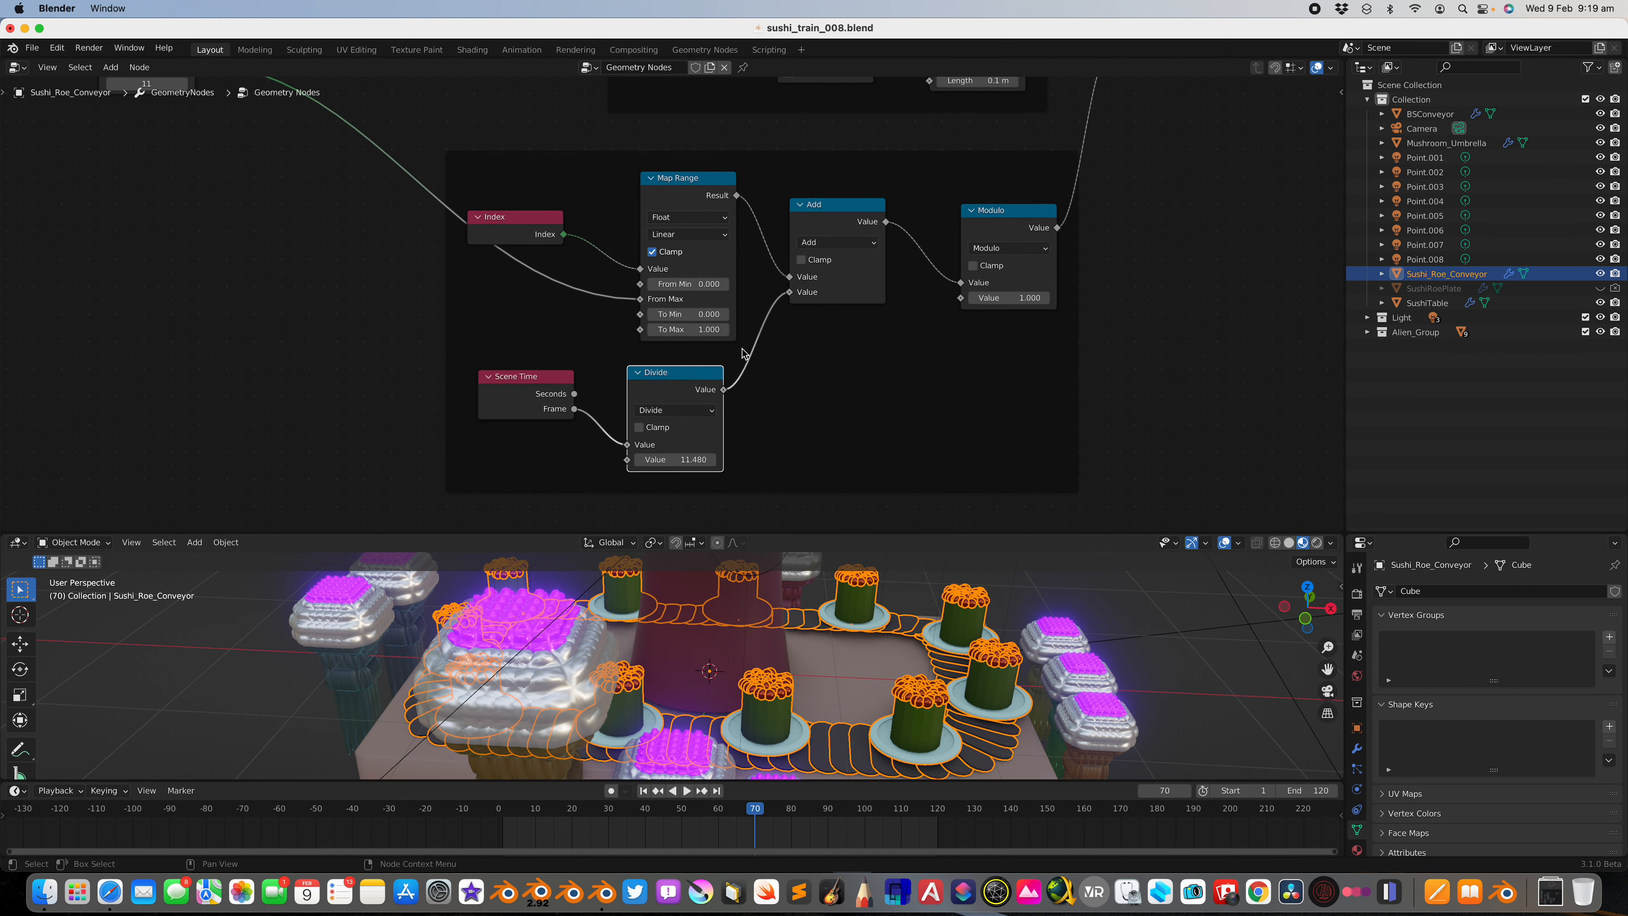
Step: Adjust the positions of the Curve Circle and Resample Curve nodes in the plate branch
{"action": "scroll", "coordinate": [693, 354], "scroll_direction": "down", "scroll_amount": 2}
{"action": "left_click", "coordinate": [533, 335]}
{"action": "scroll", "coordinate": [520, 397], "scroll_direction": "down", "scroll_amount": 1}
{"action": "scroll", "coordinate": [526, 402], "scroll_direction": "up", "scroll_amount": 4}
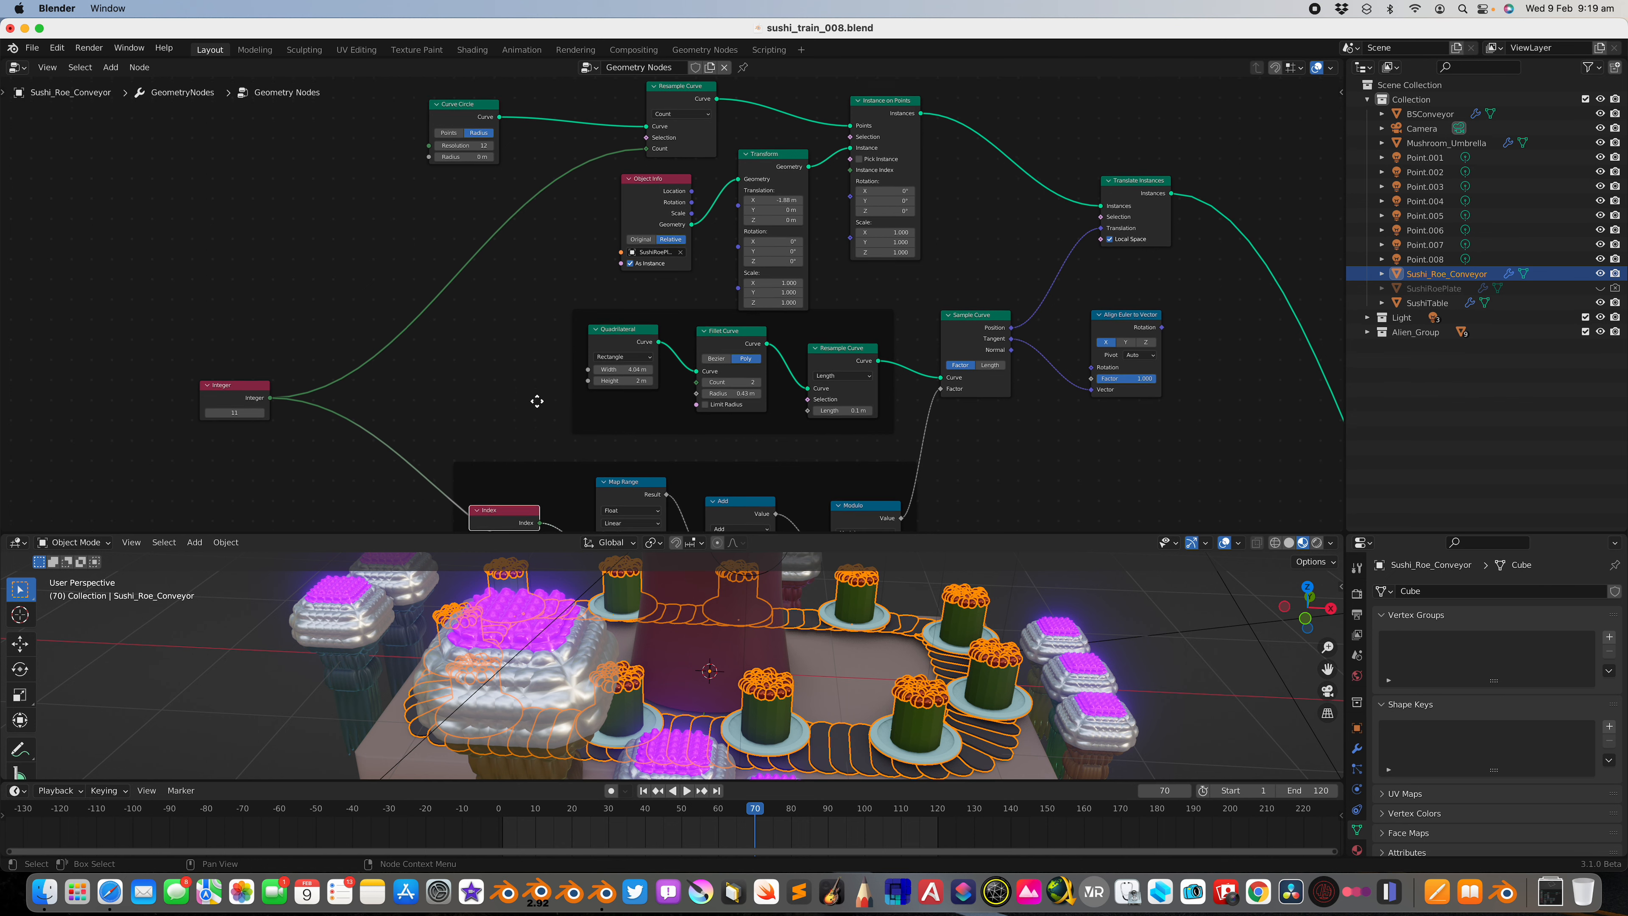
{"action": "left_click_drag", "start_coordinate": [480, 119], "coordinate": [464, 116]}
{"action": "middle_click_drag", "start_coordinate": [544, 142], "coordinate": [520, 163]}
{"action": "left_click_drag", "start_coordinate": [635, 126], "coordinate": [616, 105]}
Step: Delete the unused Align Euler to Vector node from the plate branch and save the file
{"action": "middle_click_drag", "start_coordinate": [1000, 248], "coordinate": [904, 218]}
{"action": "middle_click_drag", "start_coordinate": [935, 381], "coordinate": [846, 302]}
{"action": "middle_click_drag", "start_coordinate": [943, 277], "coordinate": [874, 213]}
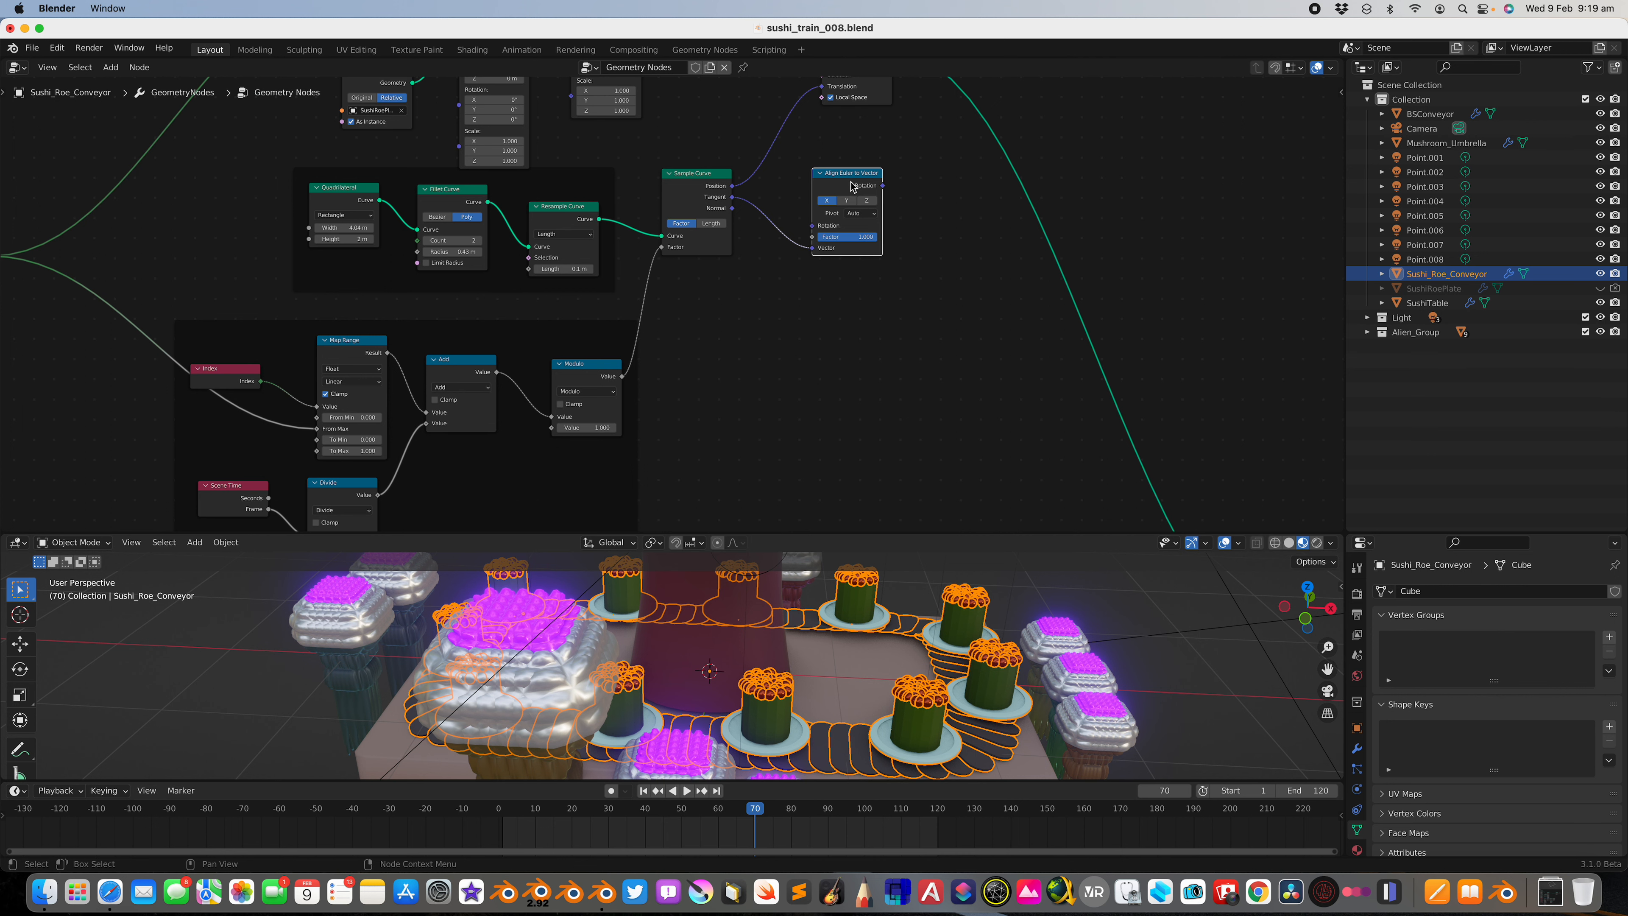
{"action": "left_click_drag", "start_coordinate": [852, 182], "coordinate": [847, 191]}
{"action": "scroll", "coordinate": [848, 191], "scroll_direction": "down", "scroll_amount": 3}
{"action": "middle_click_drag", "start_coordinate": [1102, 513], "coordinate": [1017, 411]}
{"action": "left_click_drag", "start_coordinate": [1129, 448], "coordinate": [1143, 448]}
{"action": "scroll", "coordinate": [781, 249], "scroll_direction": "down", "scroll_amount": 1}
{"action": "middle_click_drag", "start_coordinate": [765, 116], "coordinate": [862, 309]}
{"action": "scroll", "coordinate": [774, 287], "scroll_direction": "up", "scroll_amount": 2}
{"action": "key", "text": "super+s"}
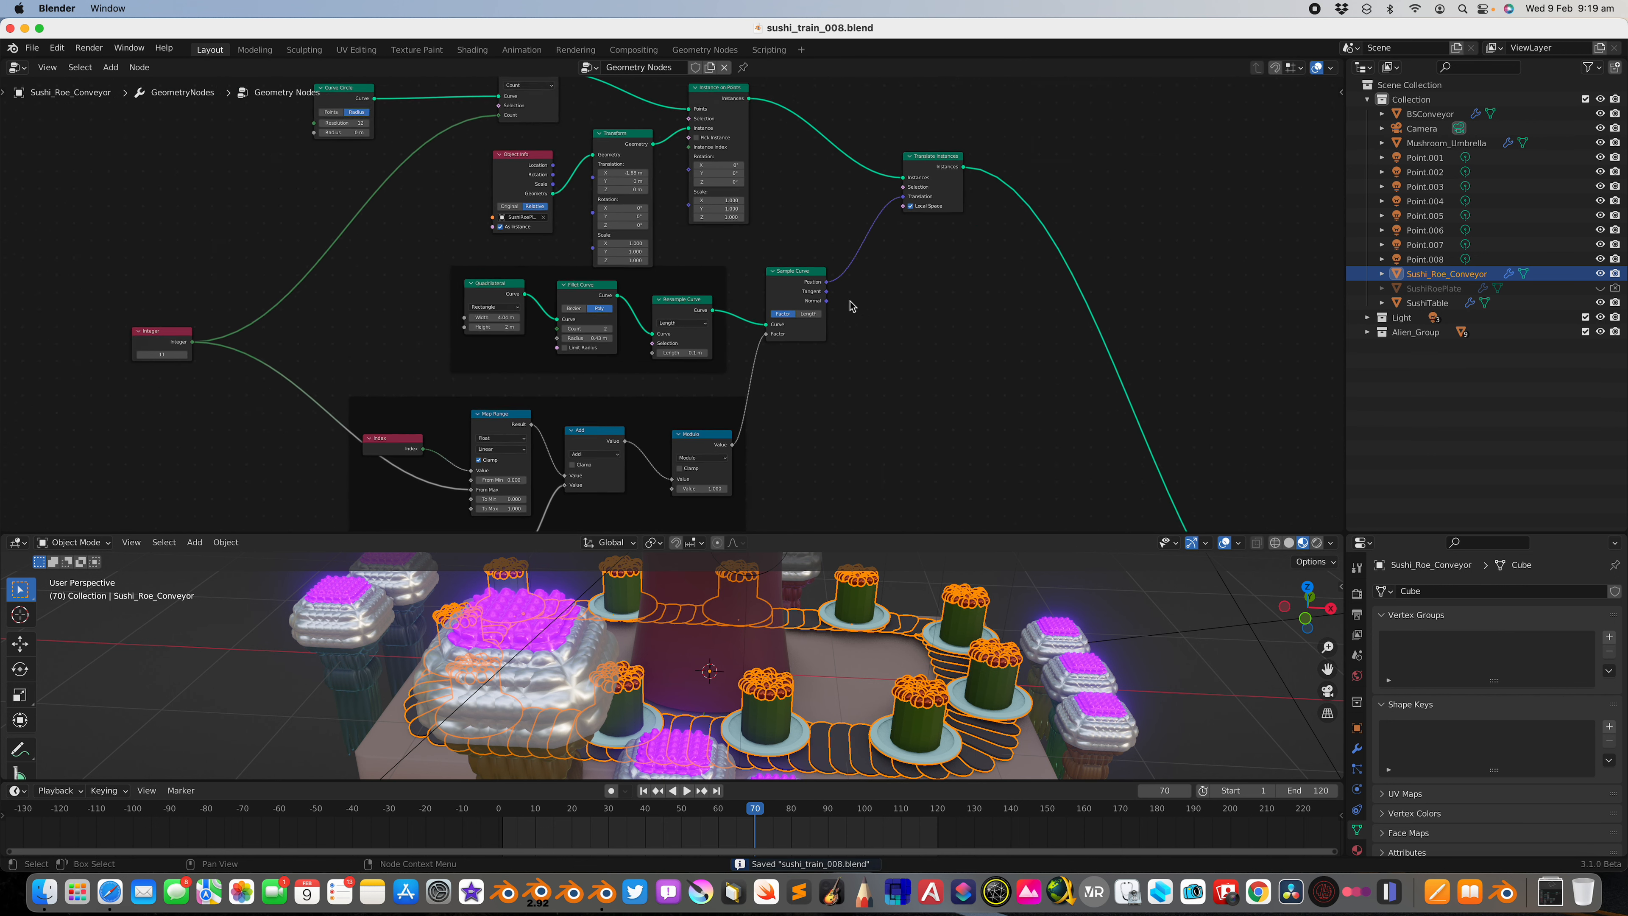
Step: Reposition the Object Info node that supplies the SushiRoePlate object to the plate branch
{"action": "scroll", "coordinate": [737, 289], "scroll_direction": "up", "scroll_amount": 3}
{"action": "middle_click_drag", "start_coordinate": [641, 307], "coordinate": [683, 375]}
{"action": "scroll", "coordinate": [649, 316], "scroll_direction": "up", "scroll_amount": 3}
{"action": "left_click_drag", "start_coordinate": [491, 168], "coordinate": [494, 158]}
{"action": "scroll", "coordinate": [495, 158], "scroll_direction": "up", "scroll_amount": 1}
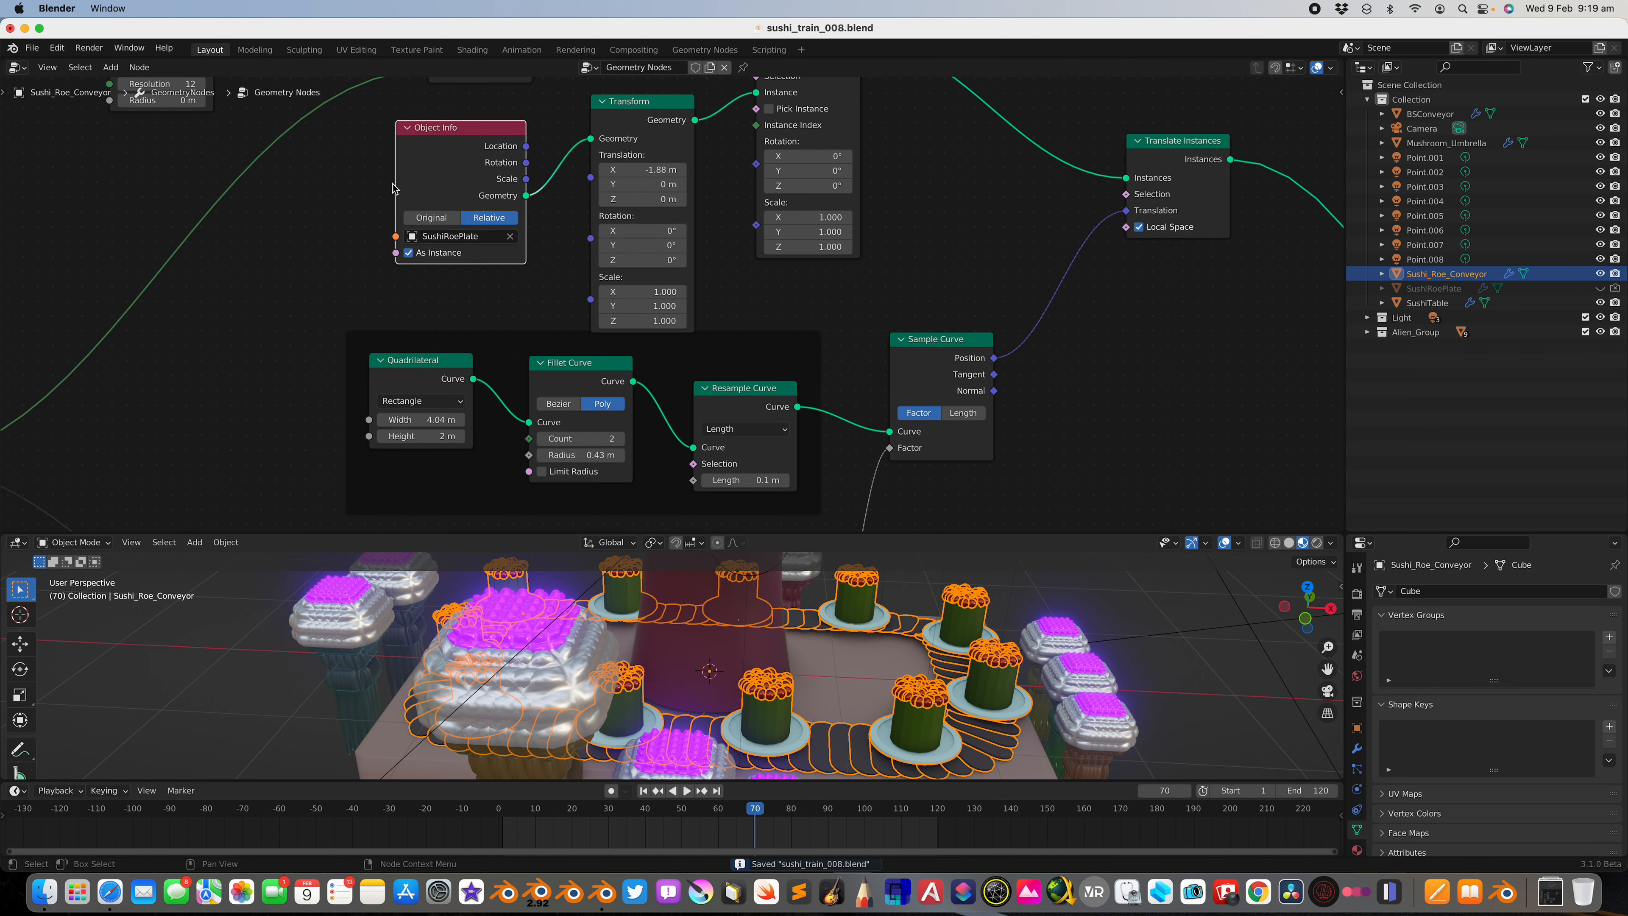
{"action": "scroll", "coordinate": [629, 340], "scroll_direction": "down", "scroll_amount": 6}
{"action": "middle_click_drag", "start_coordinate": [643, 342], "coordinate": [659, 263]}
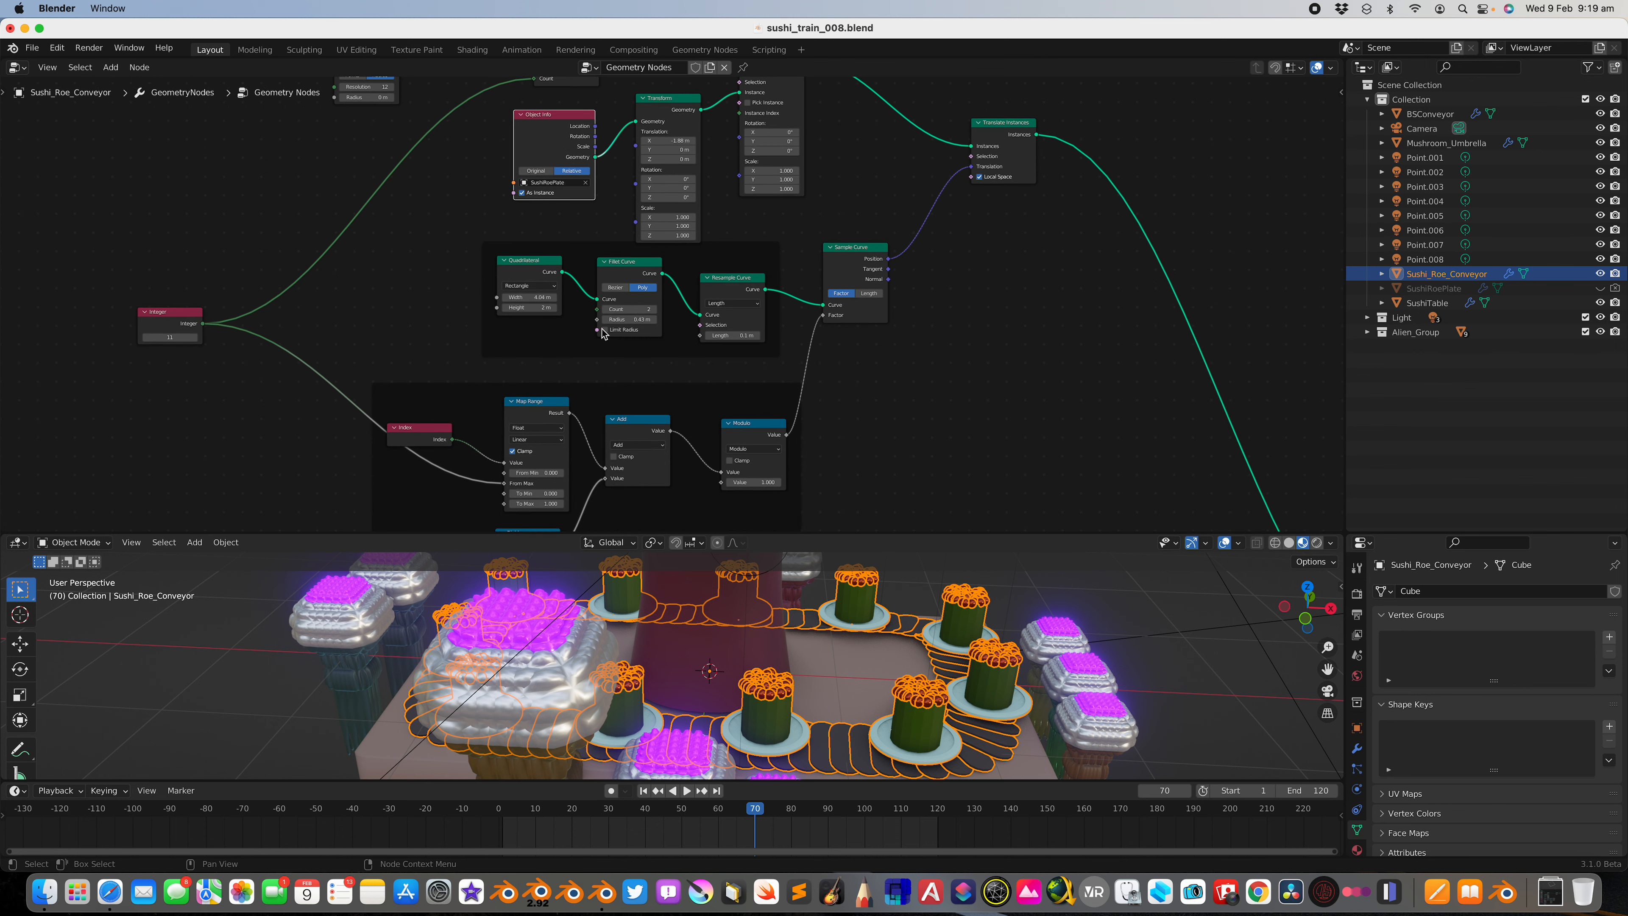
Step: Unhide the SushiRoePlate object in the viewport and select it among the plates on the conveyor
{"action": "middle_click_drag", "start_coordinate": [835, 301], "coordinate": [756, 229]}
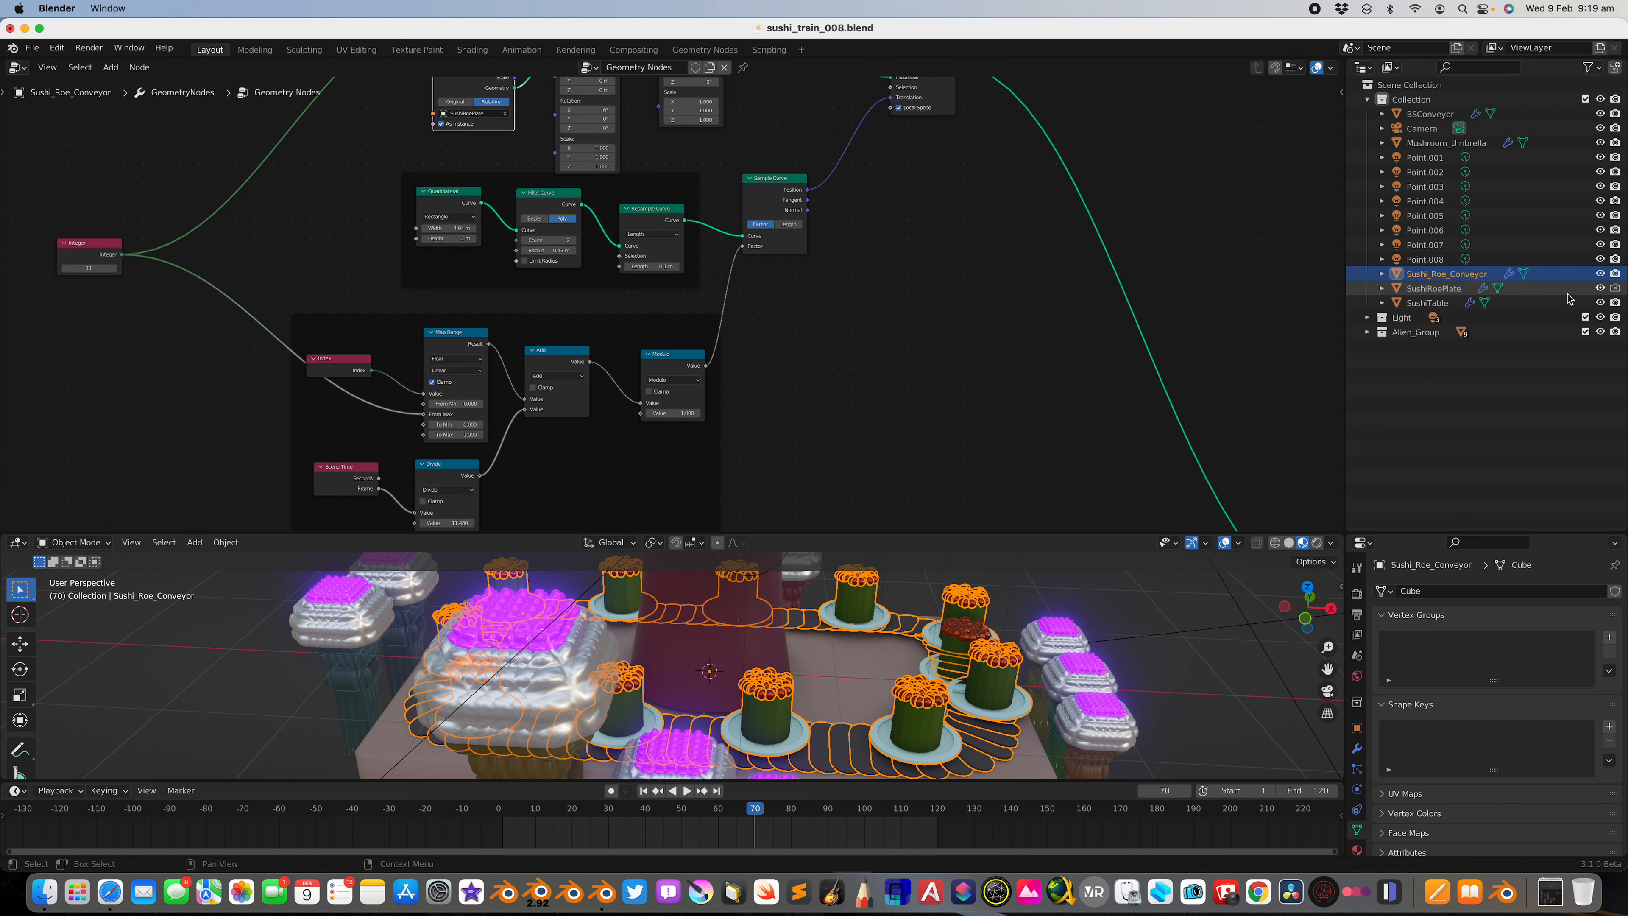
{"action": "left_click", "coordinate": [974, 645]}
{"action": "scroll", "coordinate": [974, 644], "scroll_direction": "down", "scroll_amount": 3}
{"action": "key", "text": "g"}
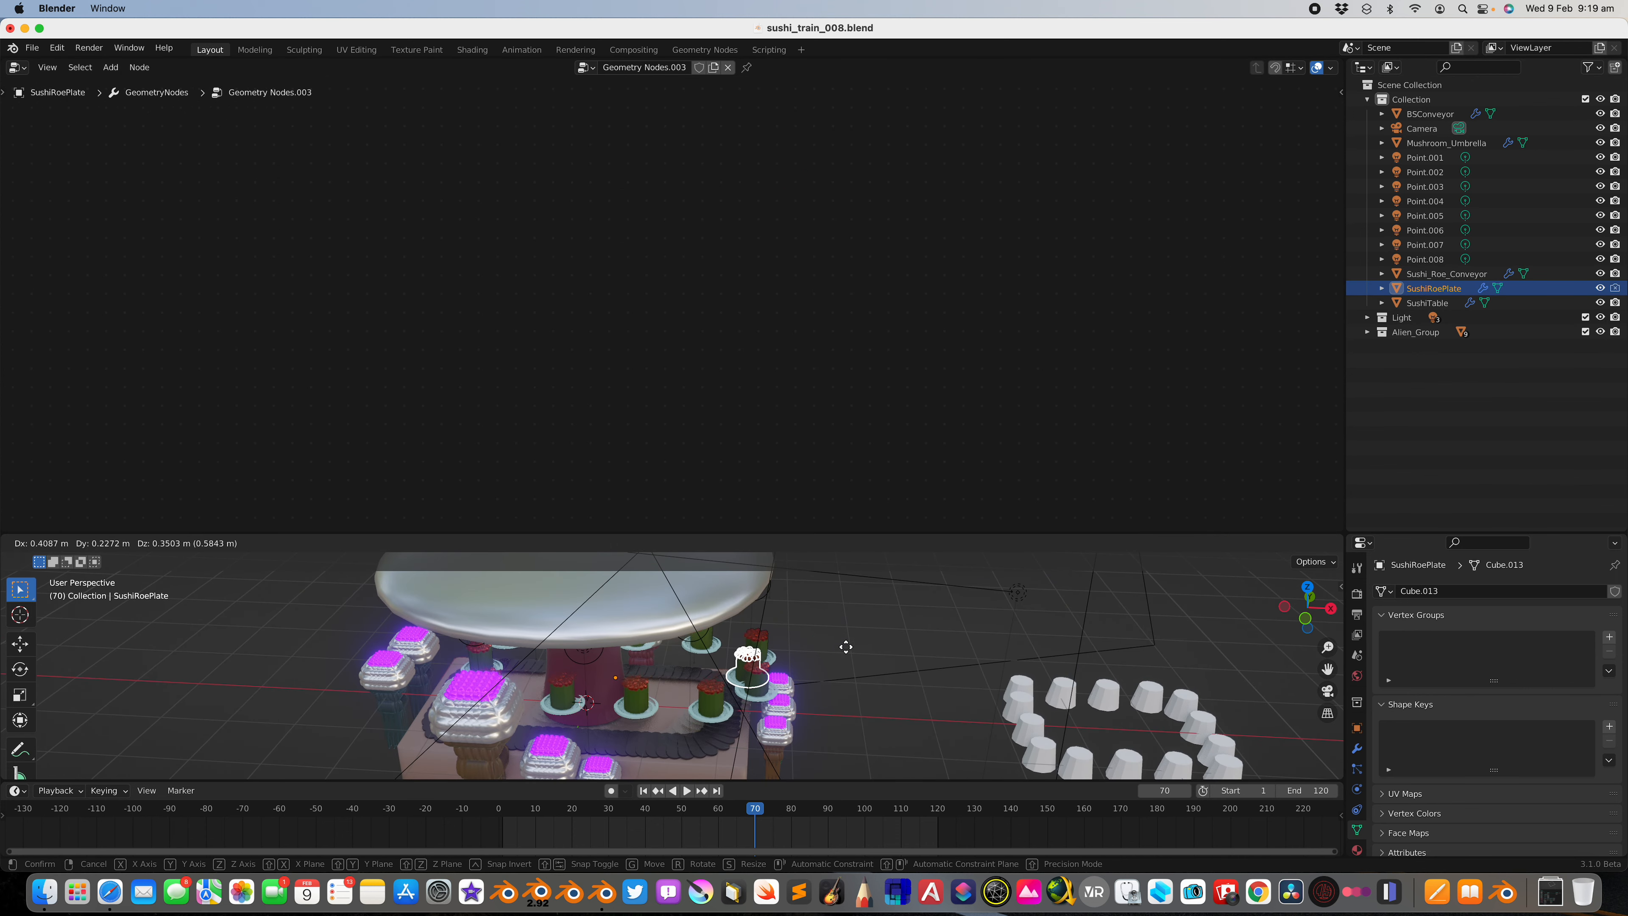
{"action": "key", "text": "Escape"}
{"action": "scroll", "coordinate": [815, 652], "scroll_direction": "up", "scroll_amount": 4}
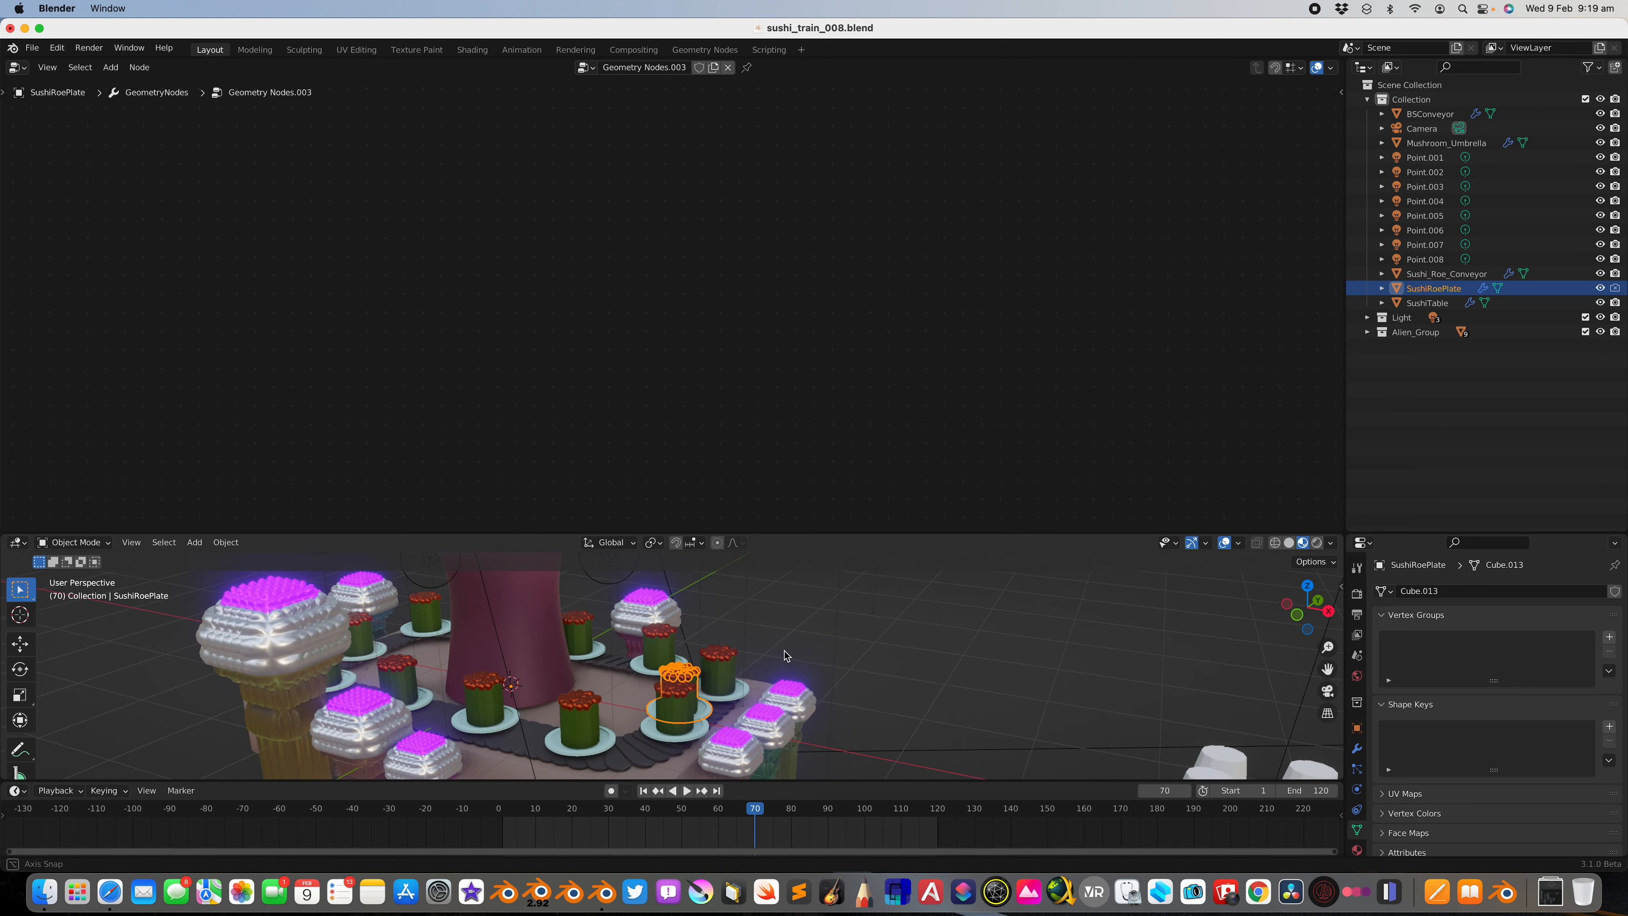
{"action": "middle_click_drag", "start_coordinate": [814, 647], "coordinate": [859, 618], "text": "shift"}
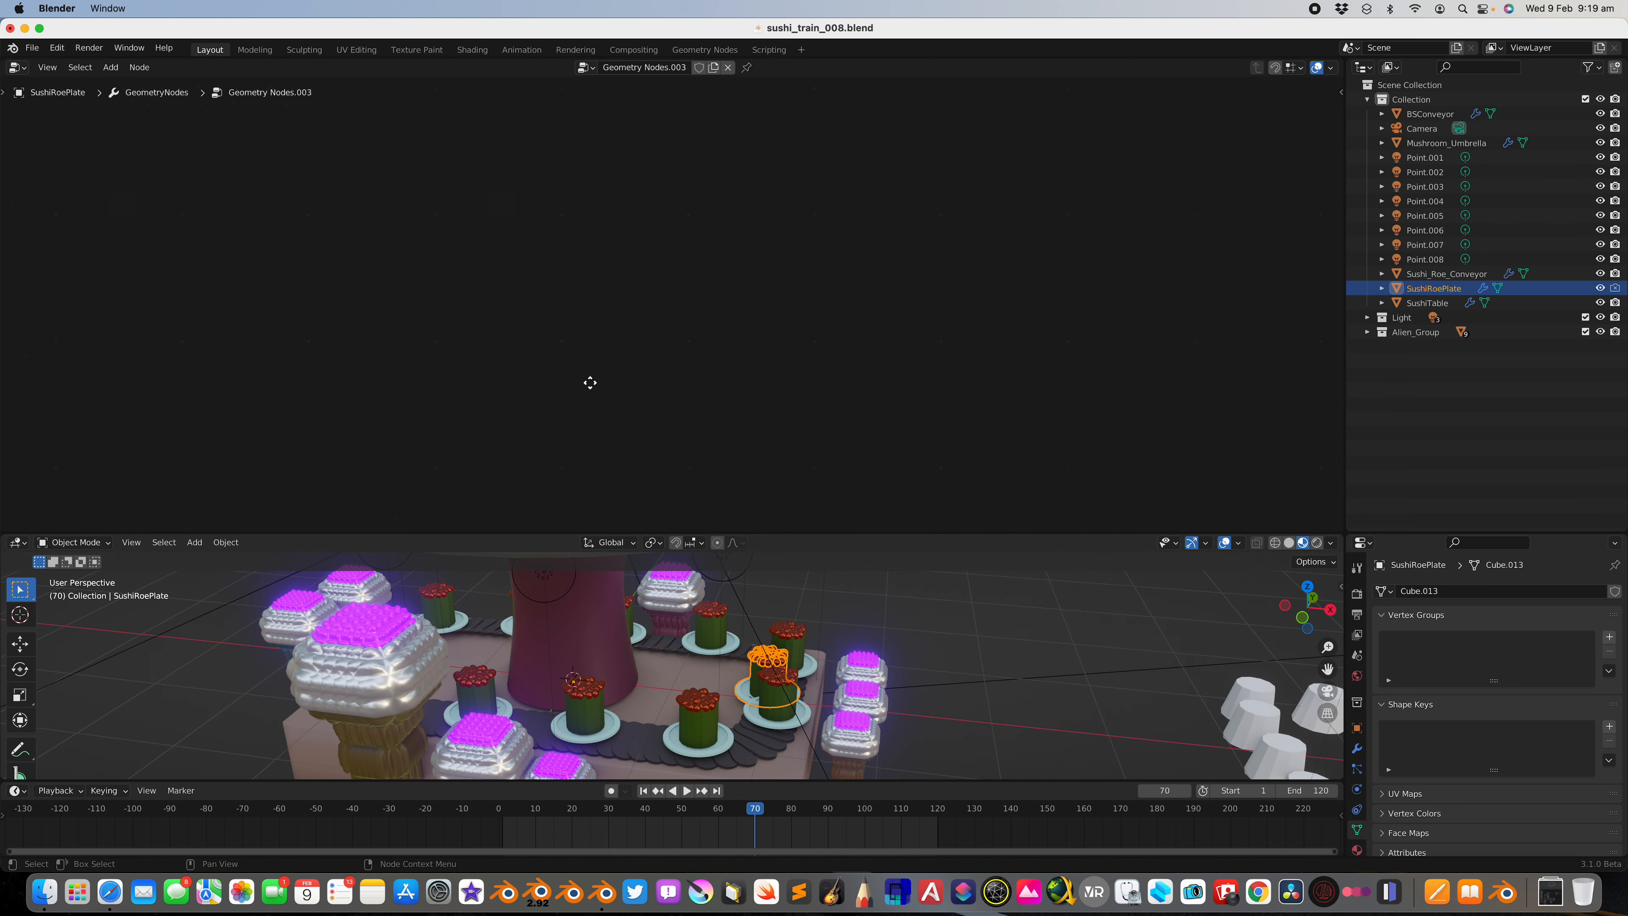
Step: Examine the SushiRoePlate node tree, with its plate, roll and roe branches feeding the shared Join Geometry node
{"action": "scroll", "coordinate": [549, 361], "scroll_direction": "down", "scroll_amount": 4}
{"action": "middle_click_drag", "start_coordinate": [404, 419], "coordinate": [728, 346]}
{"action": "scroll", "coordinate": [726, 341], "scroll_direction": "up", "scroll_amount": 5}
{"action": "middle_click_drag", "start_coordinate": [591, 443], "coordinate": [687, 378]}
{"action": "scroll", "coordinate": [647, 247], "scroll_direction": "up", "scroll_amount": 6}
{"action": "scroll", "coordinate": [599, 320], "scroll_direction": "up", "scroll_amount": 8}
{"action": "scroll", "coordinate": [635, 364], "scroll_direction": "up", "scroll_amount": 2}
{"action": "scroll", "coordinate": [816, 575], "scroll_direction": "up", "scroll_amount": 3}
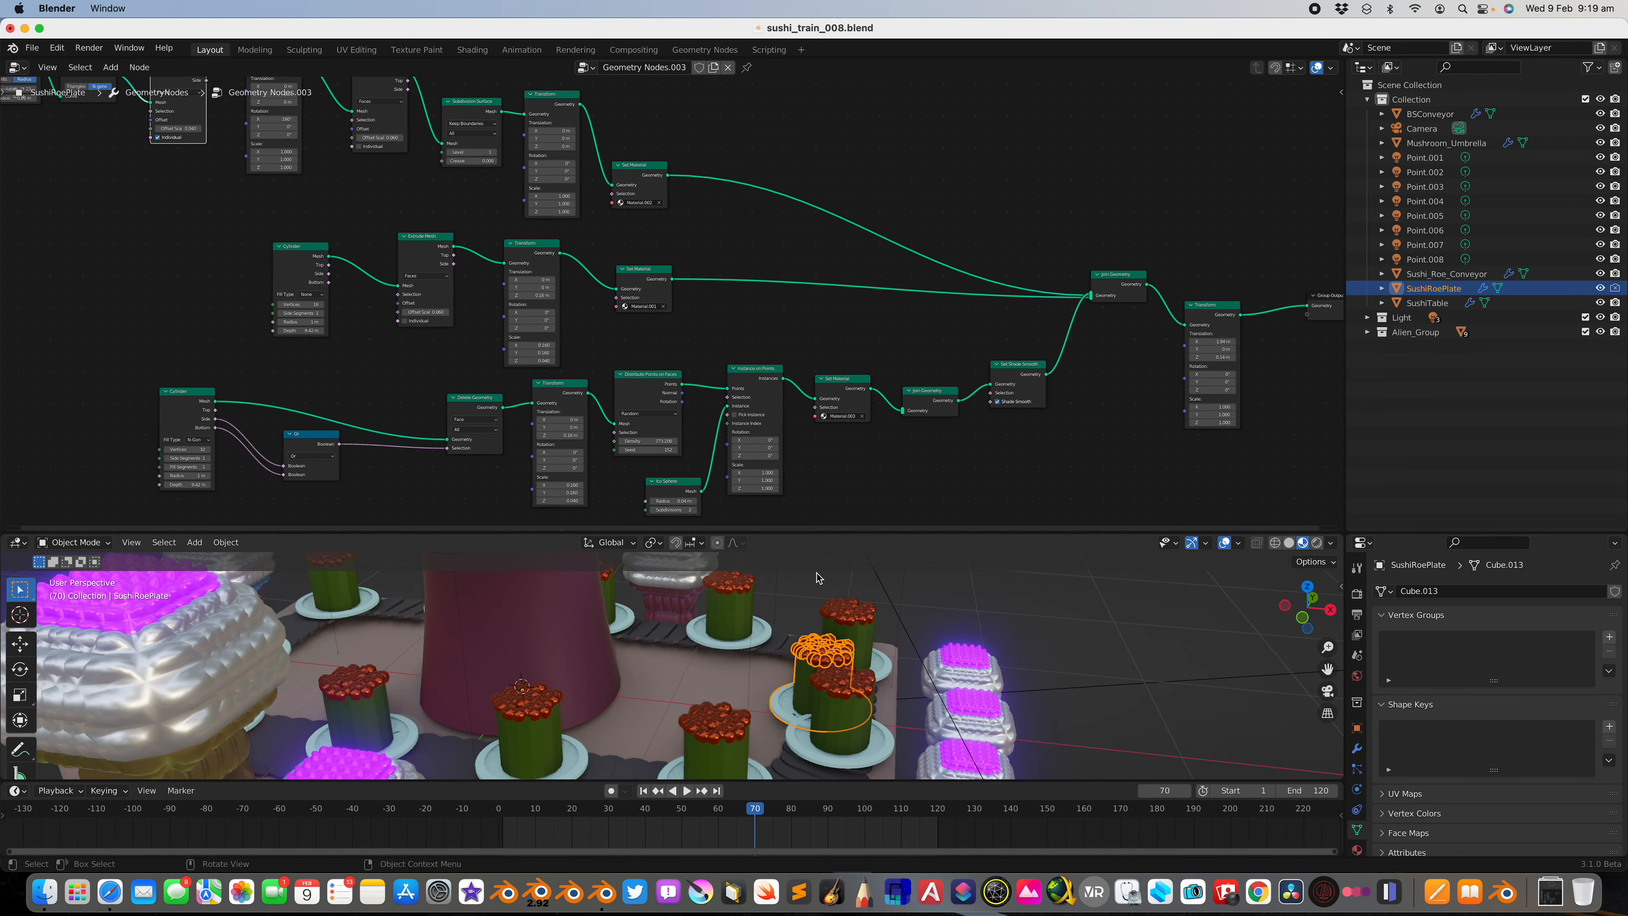
{"action": "middle_click_drag", "start_coordinate": [883, 648], "coordinate": [886, 662]}
{"action": "middle_click_drag", "start_coordinate": [421, 209], "coordinate": [599, 317]}
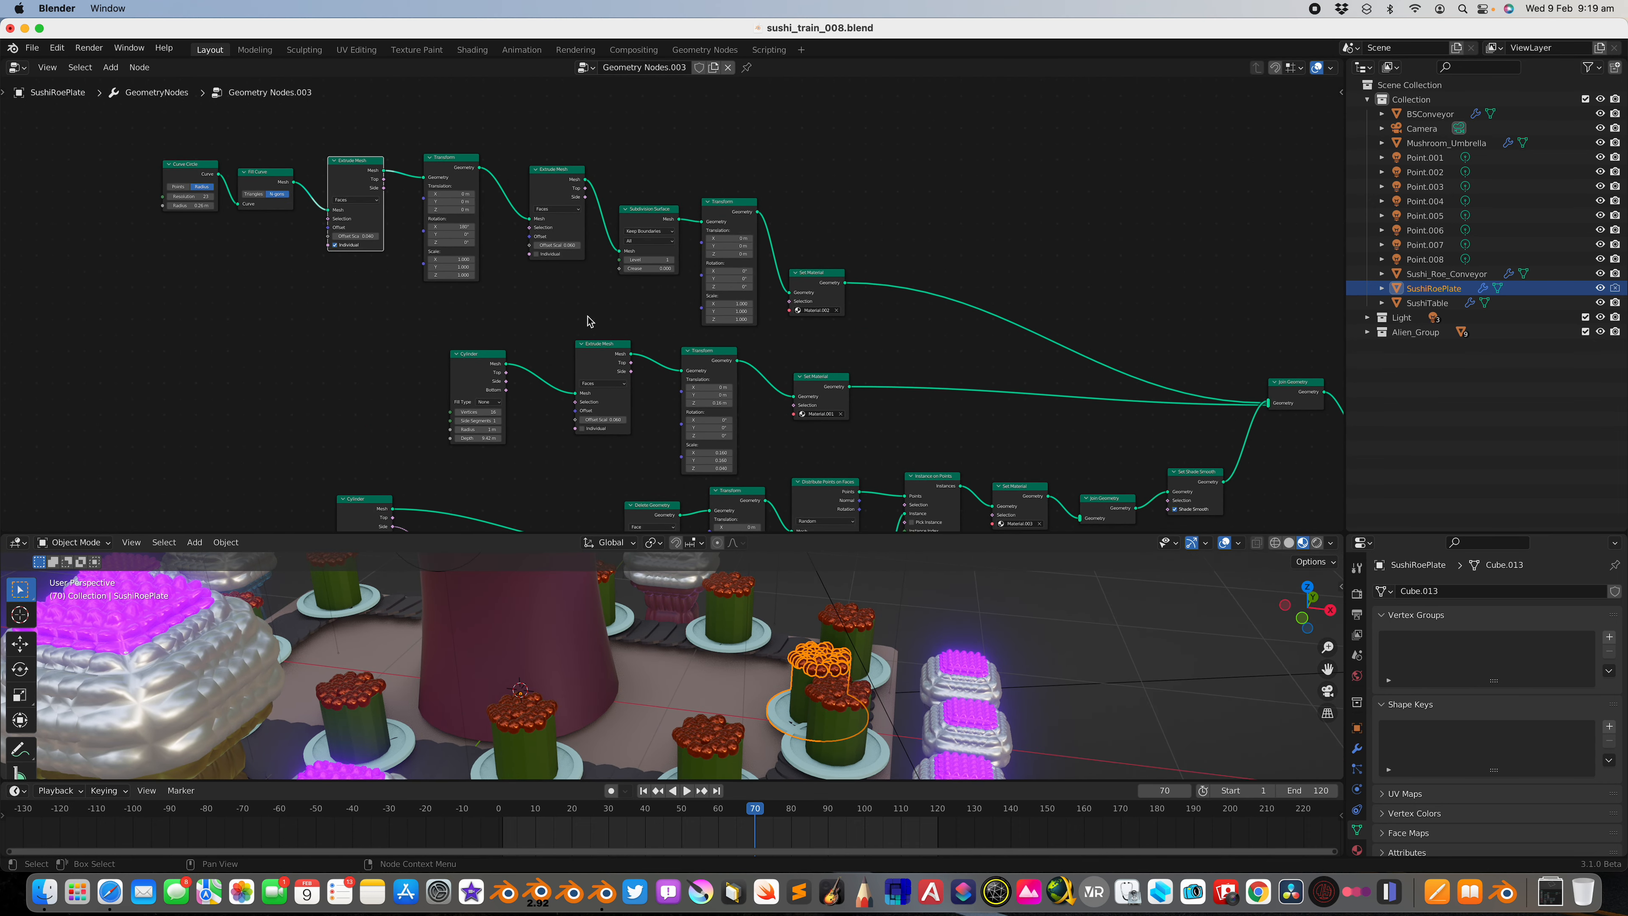
Step: Reposition the Cylinder node at the start of the middle branch and enlarge the node editor area
{"action": "left_click_drag", "start_coordinate": [484, 358], "coordinate": [498, 339]}
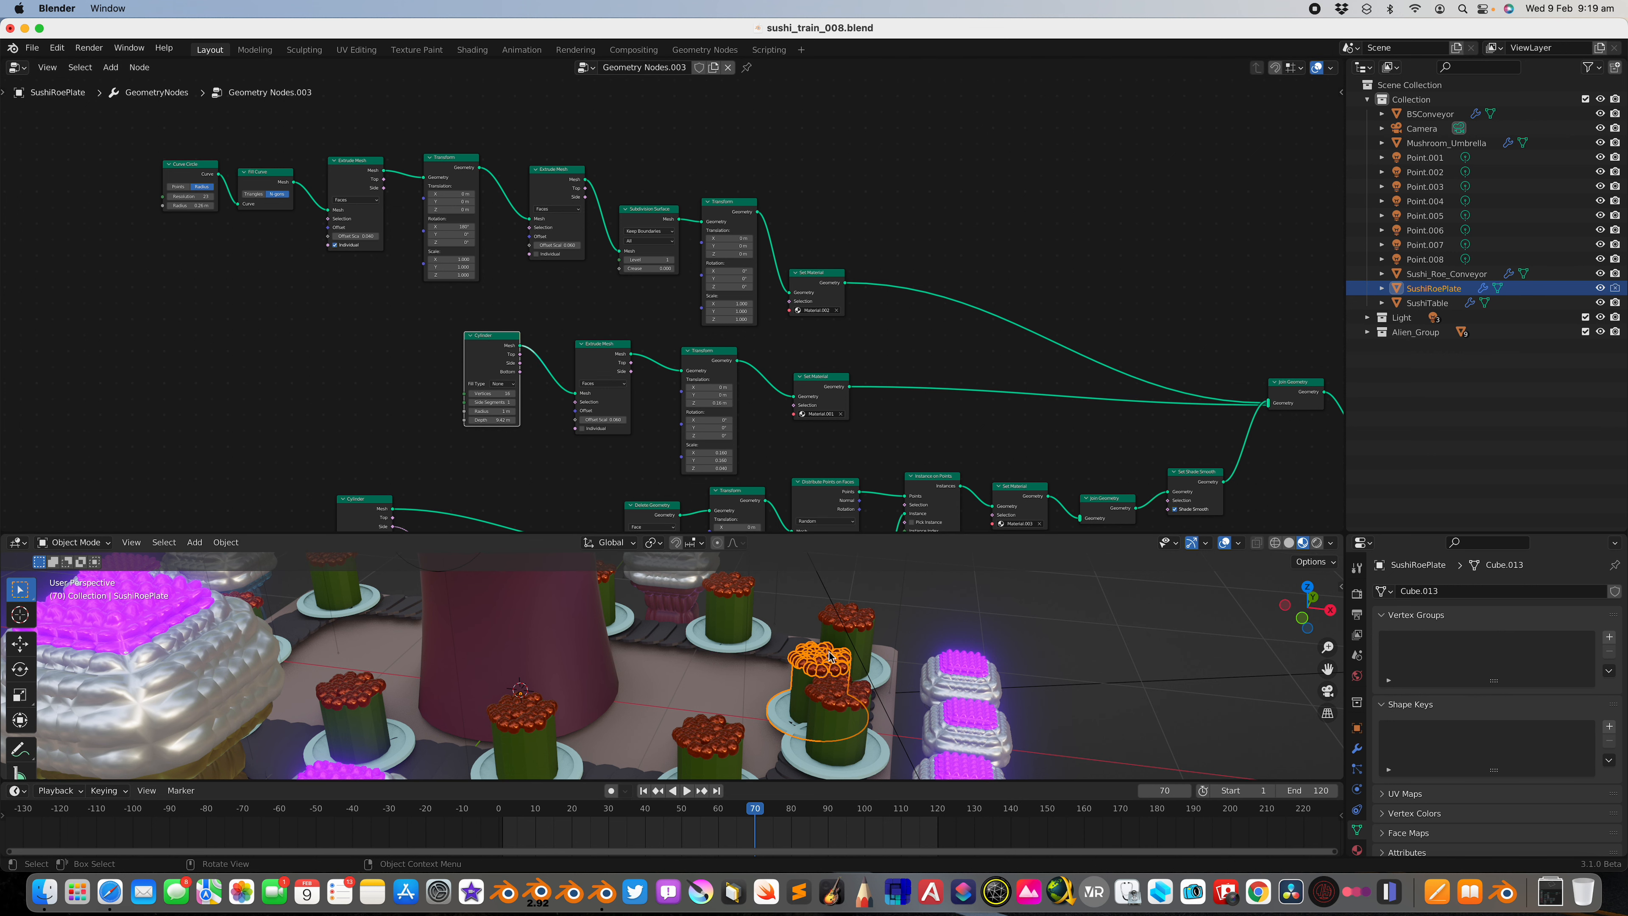
{"action": "left_click_drag", "start_coordinate": [889, 534], "coordinate": [879, 398]}
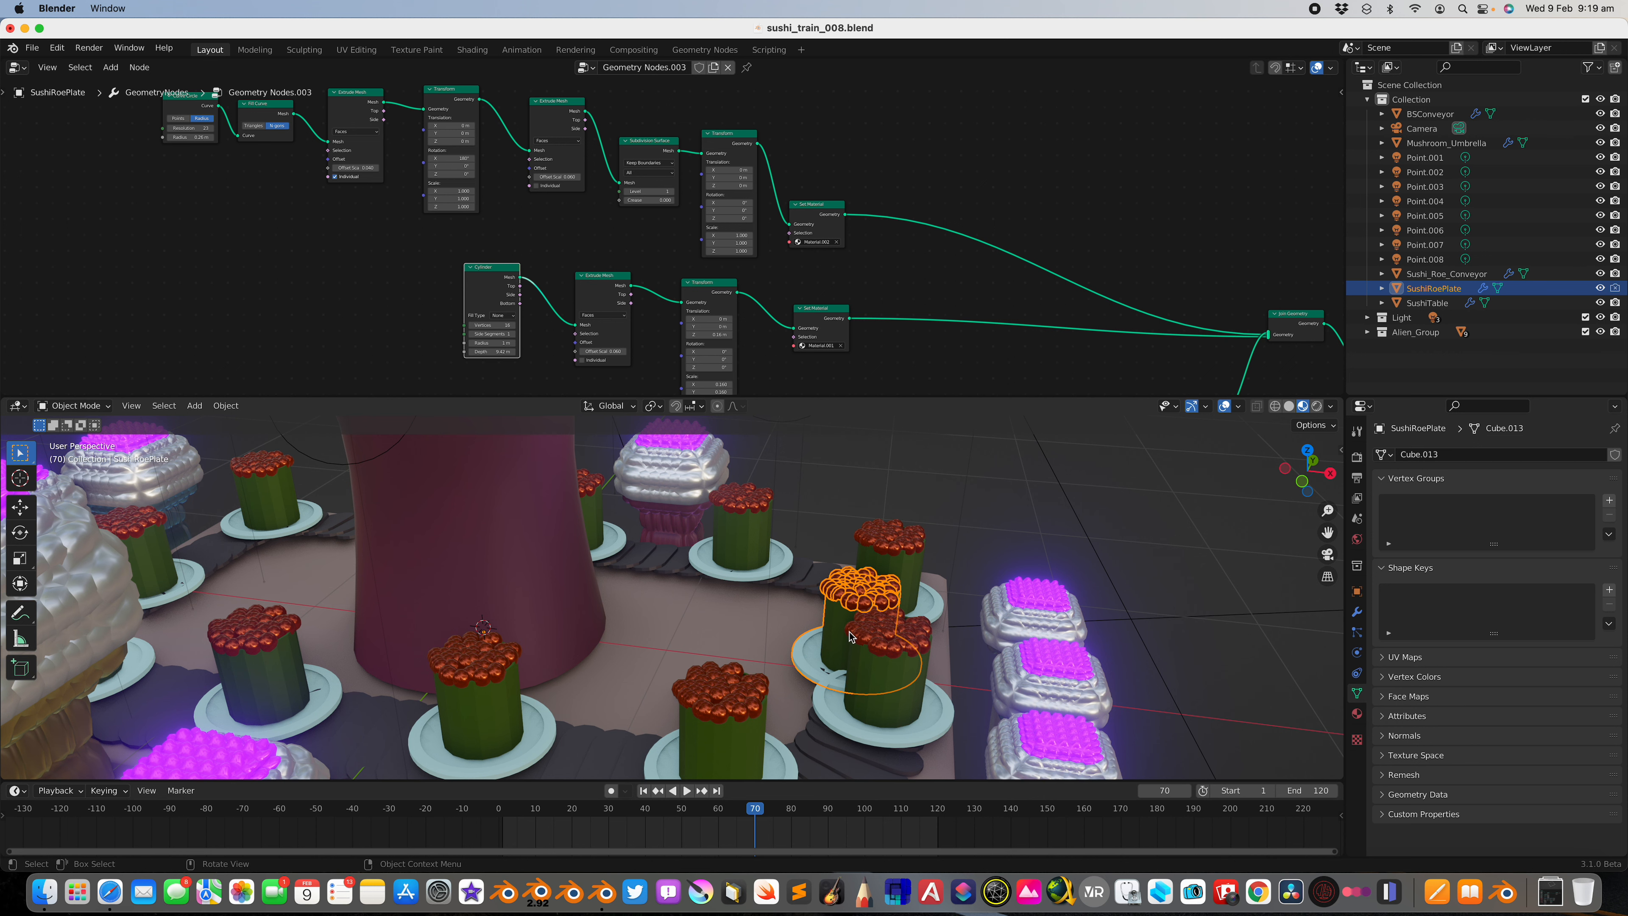
{"action": "scroll", "coordinate": [809, 637], "scroll_direction": "down", "scroll_amount": 3}
{"action": "middle_click_drag", "start_coordinate": [765, 604], "coordinate": [749, 601]}
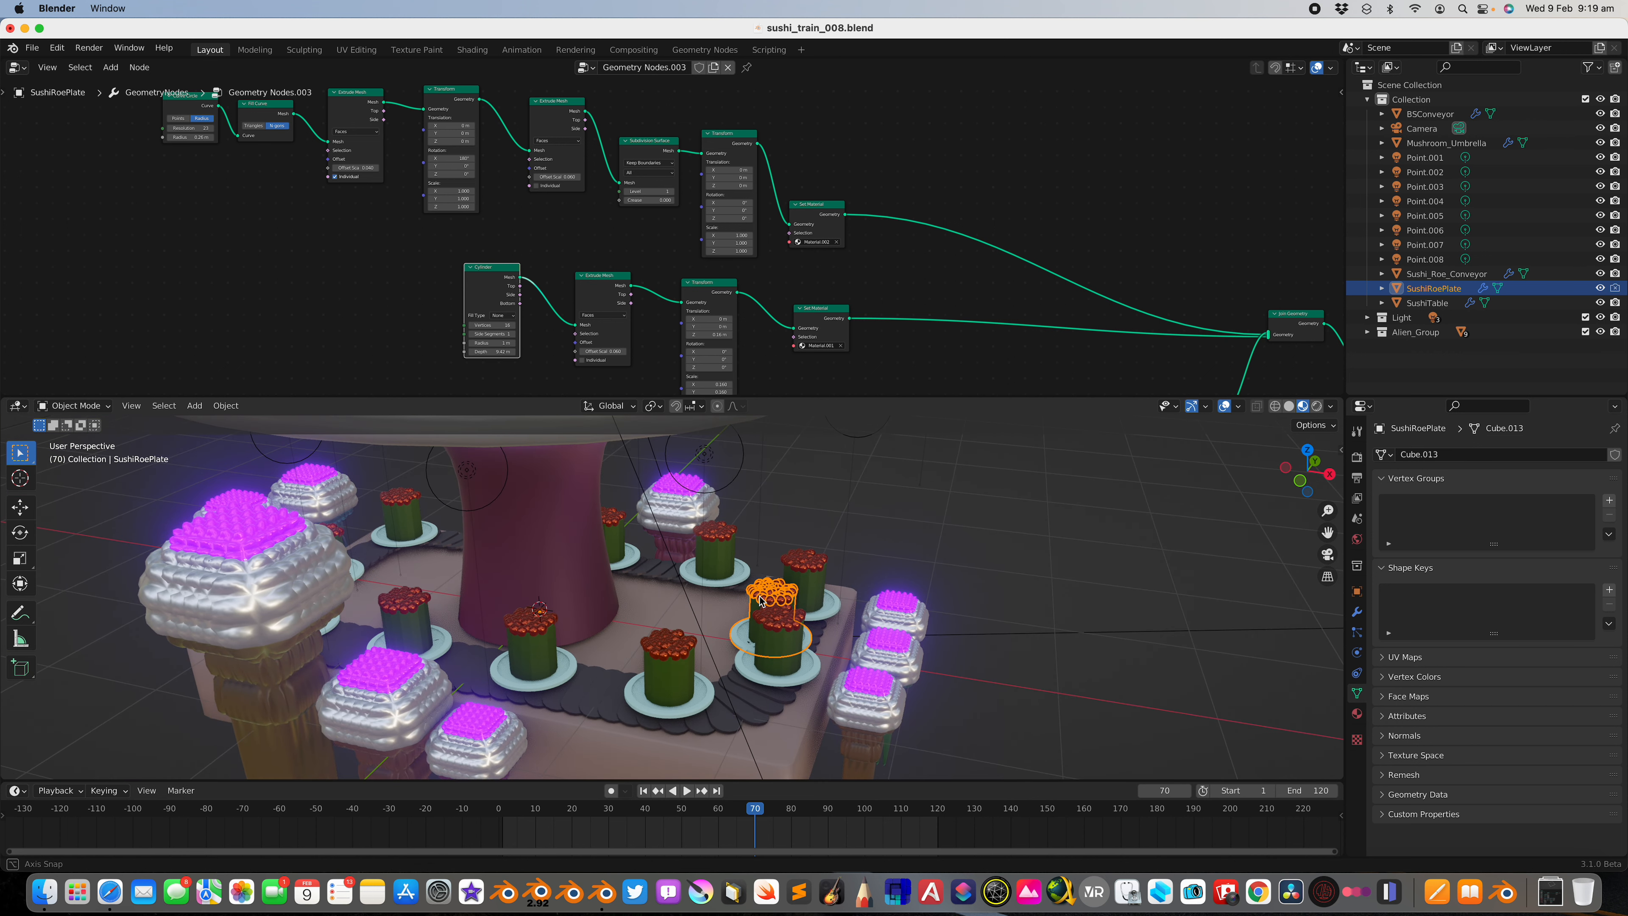
{"action": "scroll", "coordinate": [564, 228], "scroll_direction": "down", "scroll_amount": 1}
{"action": "middle_click_drag", "start_coordinate": [564, 228], "coordinate": [616, 257]}
{"action": "scroll", "coordinate": [541, 235], "scroll_direction": "up", "scroll_amount": 2}
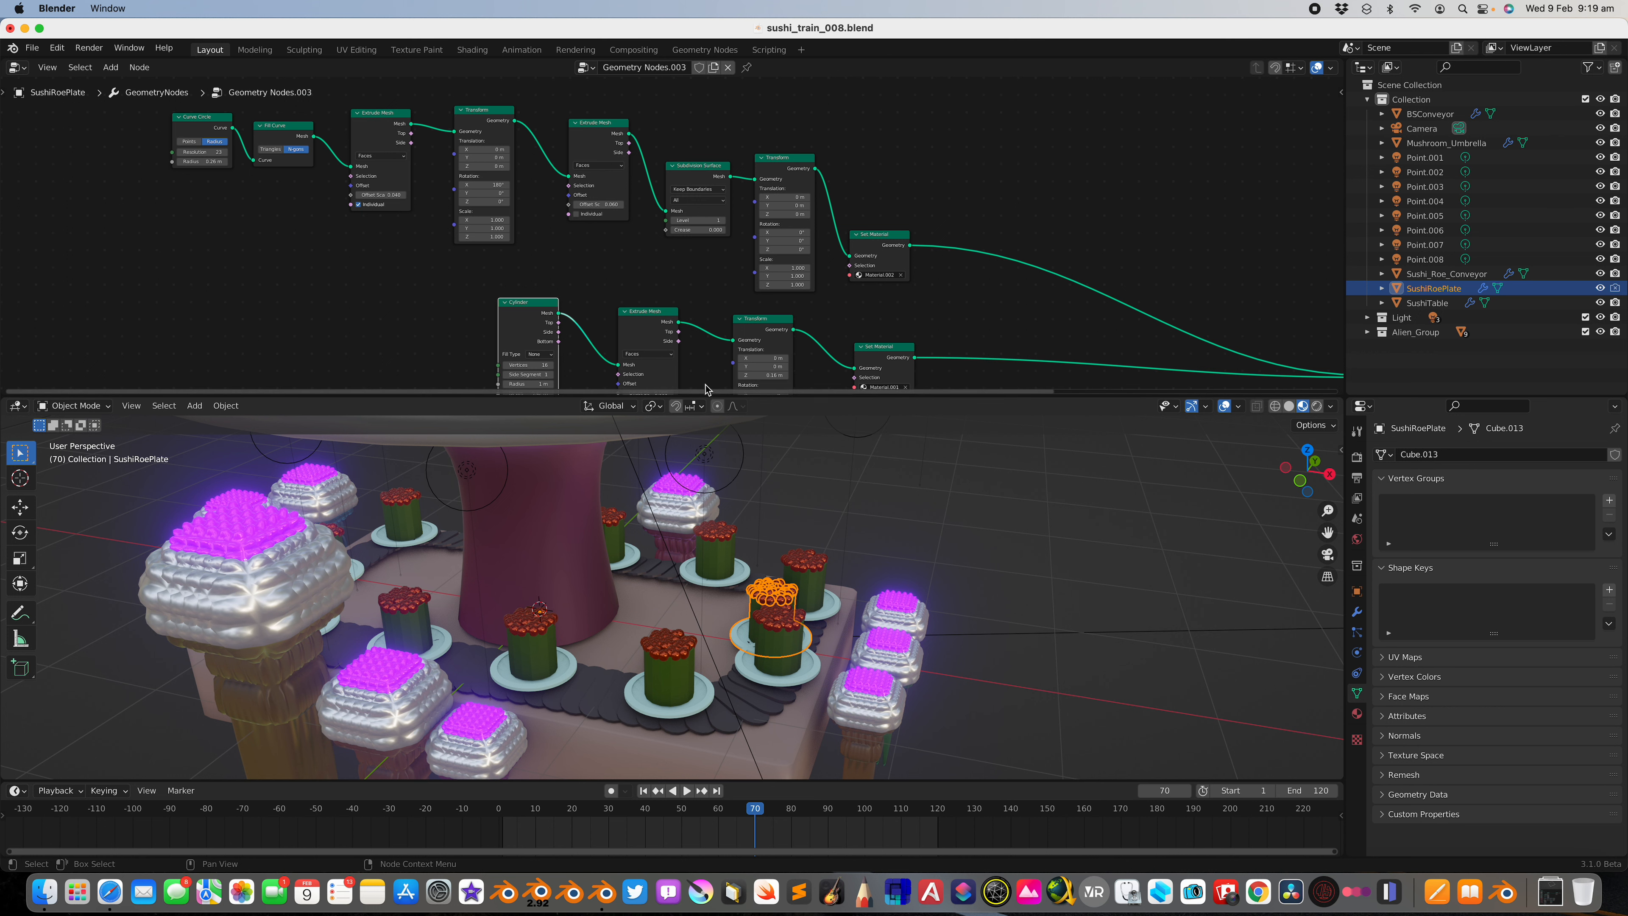
{"action": "left_click_drag", "start_coordinate": [711, 398], "coordinate": [711, 572]}
Step: Reposition the Join Geometry node that merges all branches and the Transform node before the Group Output
{"action": "middle_click_drag", "start_coordinate": [986, 530], "coordinate": [561, 367]}
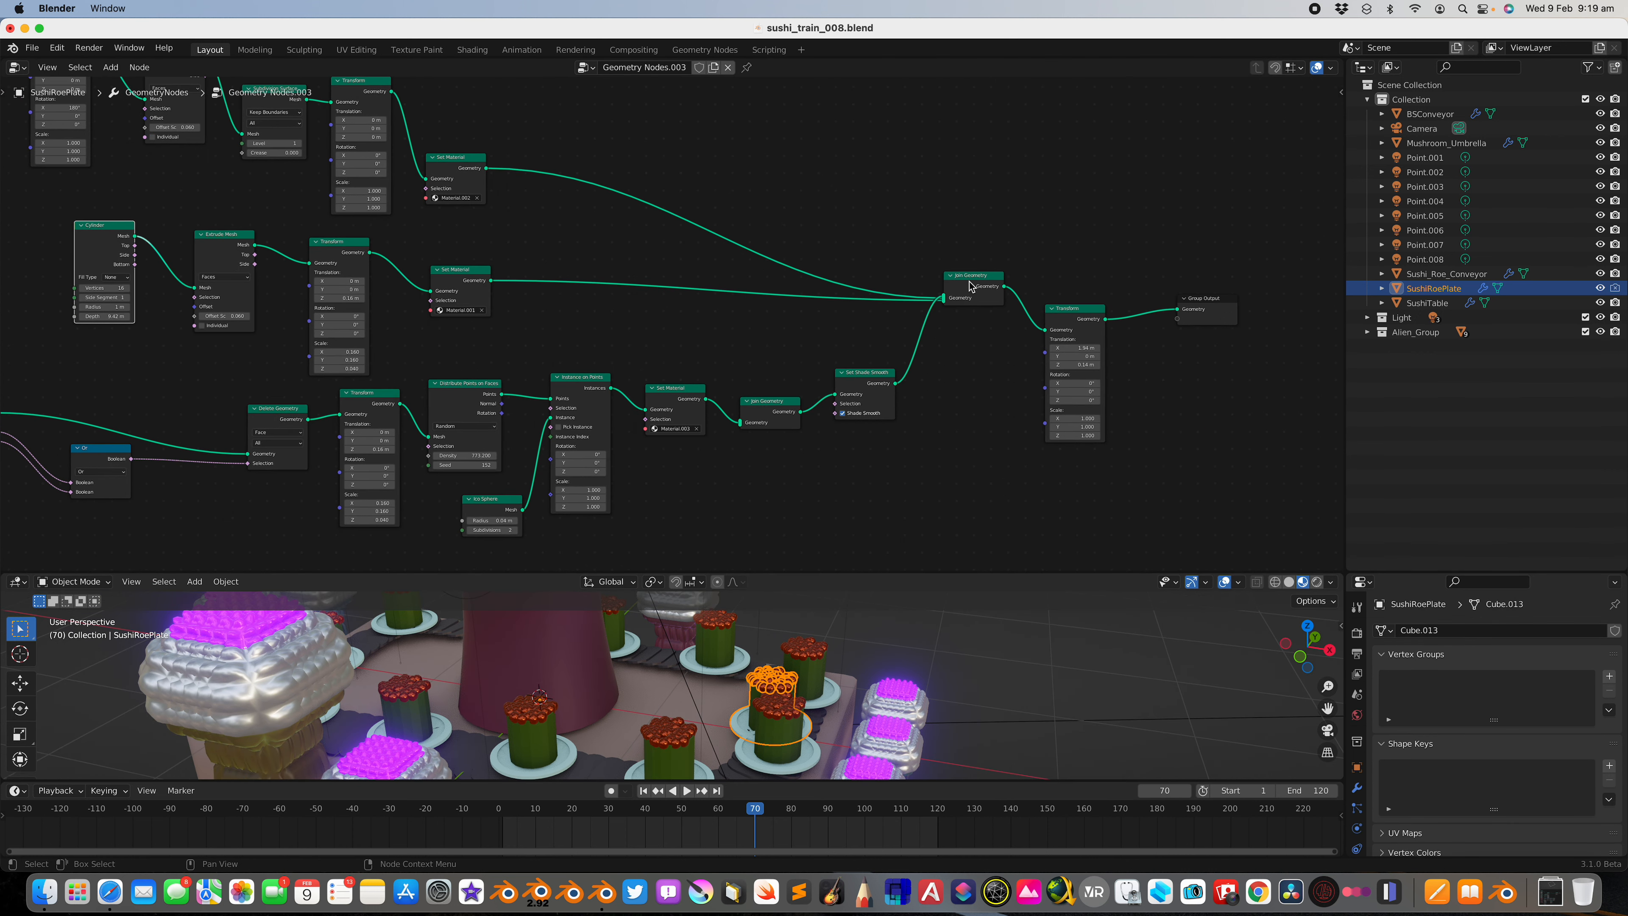
{"action": "left_click_drag", "start_coordinate": [967, 282], "coordinate": [974, 252]}
{"action": "left_click_drag", "start_coordinate": [1071, 315], "coordinate": [1094, 300]}
Step: Rearrange the nodes of the lower roe branch, including Distribute Points on Faces and Ico Sphere, and lower the point density
{"action": "scroll", "coordinate": [757, 364], "scroll_direction": "up", "scroll_amount": 2}
{"action": "middle_click_drag", "start_coordinate": [269, 393], "coordinate": [631, 295]}
{"action": "left_click_drag", "start_coordinate": [214, 327], "coordinate": [240, 328]}
{"action": "left_click_drag", "start_coordinate": [363, 389], "coordinate": [363, 405]}
{"action": "left_click_drag", "start_coordinate": [573, 336], "coordinate": [494, 345]}
{"action": "left_click_drag", "start_coordinate": [659, 328], "coordinate": [588, 361]}
{"action": "middle_click_drag", "start_coordinate": [646, 362], "coordinate": [541, 385]}
{"action": "left_click_drag", "start_coordinate": [669, 325], "coordinate": [616, 343]}
{"action": "left_click_drag", "start_coordinate": [718, 452], "coordinate": [701, 457]}
{"action": "middle_click_drag", "start_coordinate": [647, 427], "coordinate": [640, 409]}
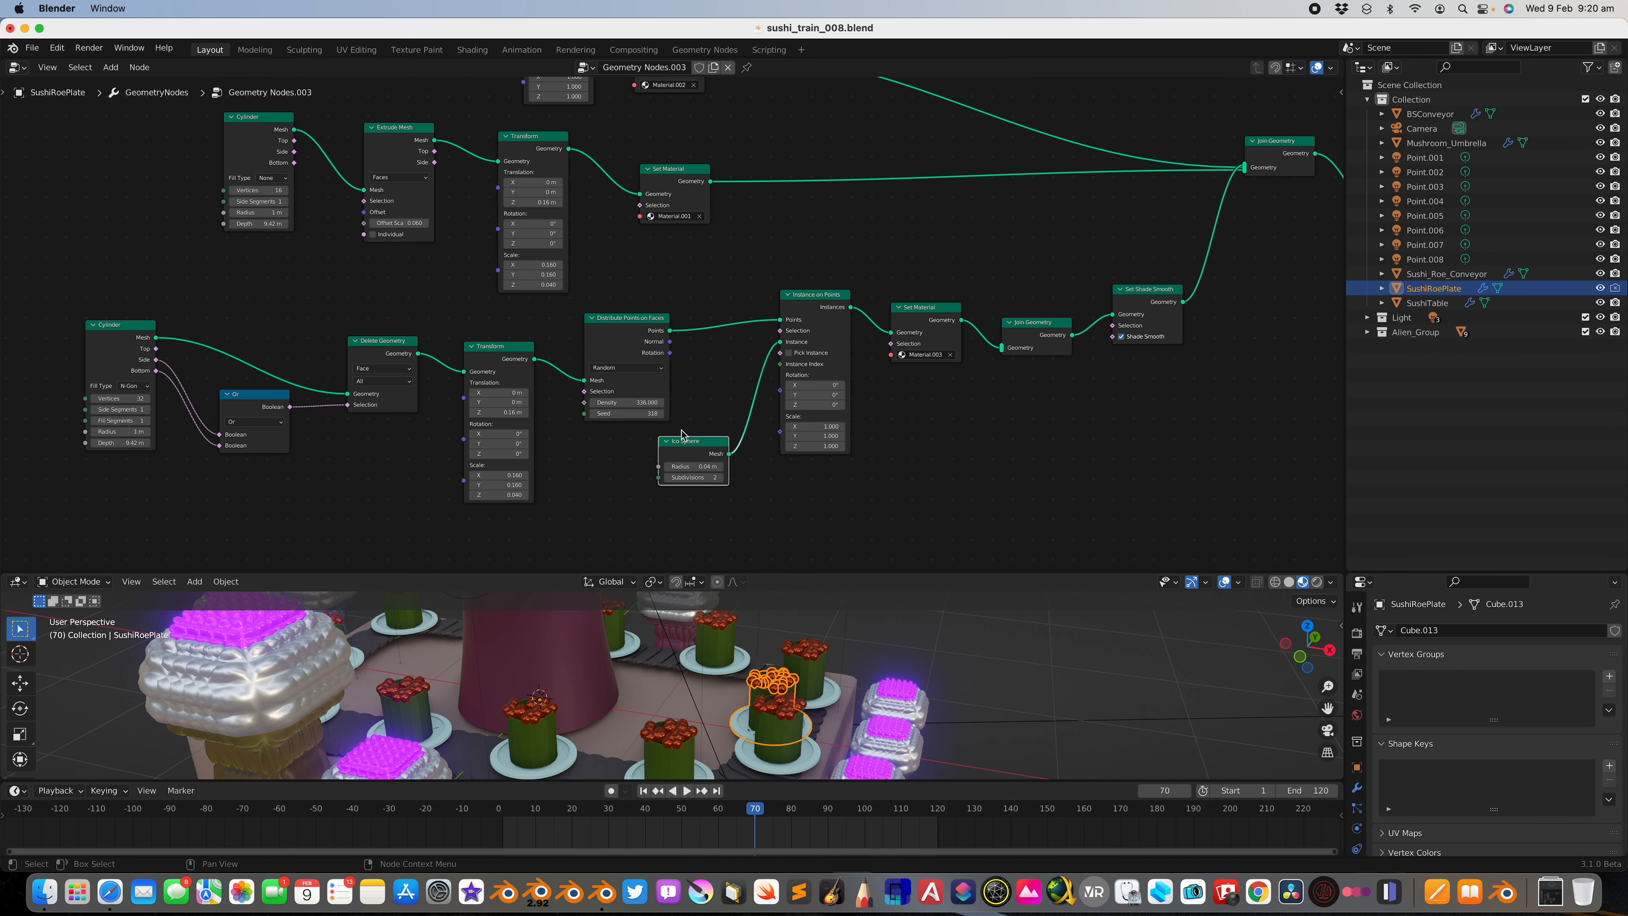
Step: Adjust the position of the Join Geometry node where the three sushi branches meet
{"action": "middle_click_drag", "start_coordinate": [775, 401], "coordinate": [740, 404]}
{"action": "middle_click_drag", "start_coordinate": [829, 458], "coordinate": [801, 463]}
{"action": "mouse_move", "coordinate": [891, 349]}
{"action": "middle_mouse_down"}
{"action": "mouse_move", "coordinate": [865, 378]}
{"action": "mouse_move", "coordinate": [831, 380]}
{"action": "middle_mouse_up"}
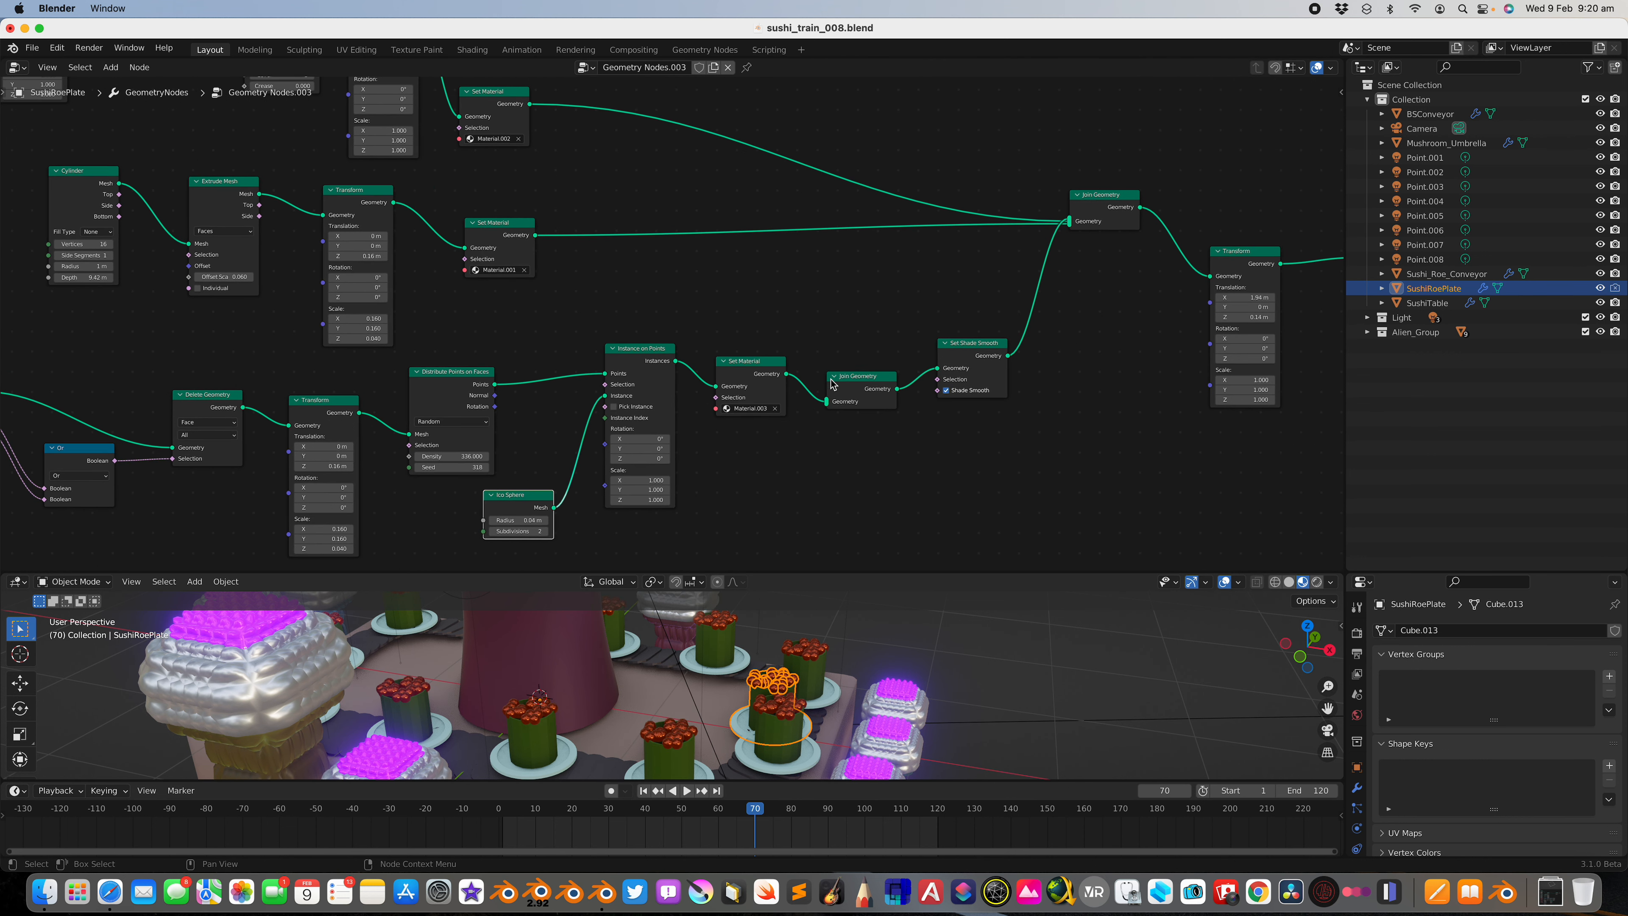
{"action": "middle_click_drag", "start_coordinate": [965, 343], "coordinate": [926, 389]}
{"action": "left_click_drag", "start_coordinate": [1061, 250], "coordinate": [1057, 257]}
{"action": "middle_click_drag", "start_coordinate": [1057, 270], "coordinate": [1019, 475], "text": "ctrl"}
Step: Enlarge the 3D viewport and hide the SushiRoePlate source object again
{"action": "left_click_drag", "start_coordinate": [1008, 573], "coordinate": [993, 367]}
{"action": "middle_click_drag", "start_coordinate": [920, 570], "coordinate": [711, 584]}
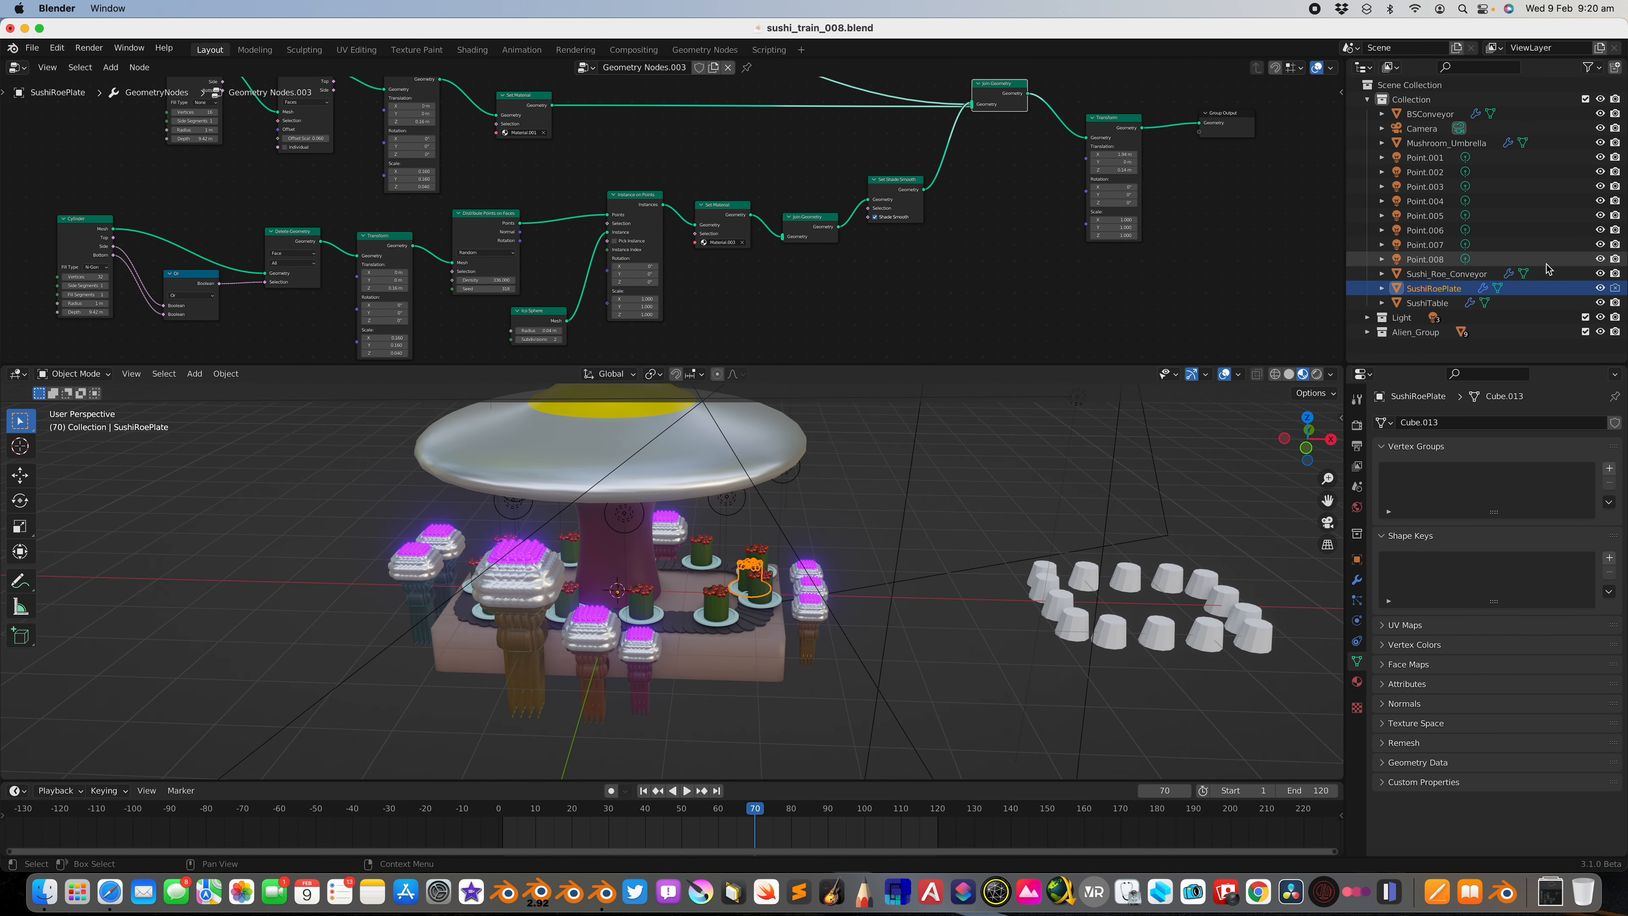
{"action": "middle_click_drag", "start_coordinate": [949, 553], "coordinate": [894, 555]}
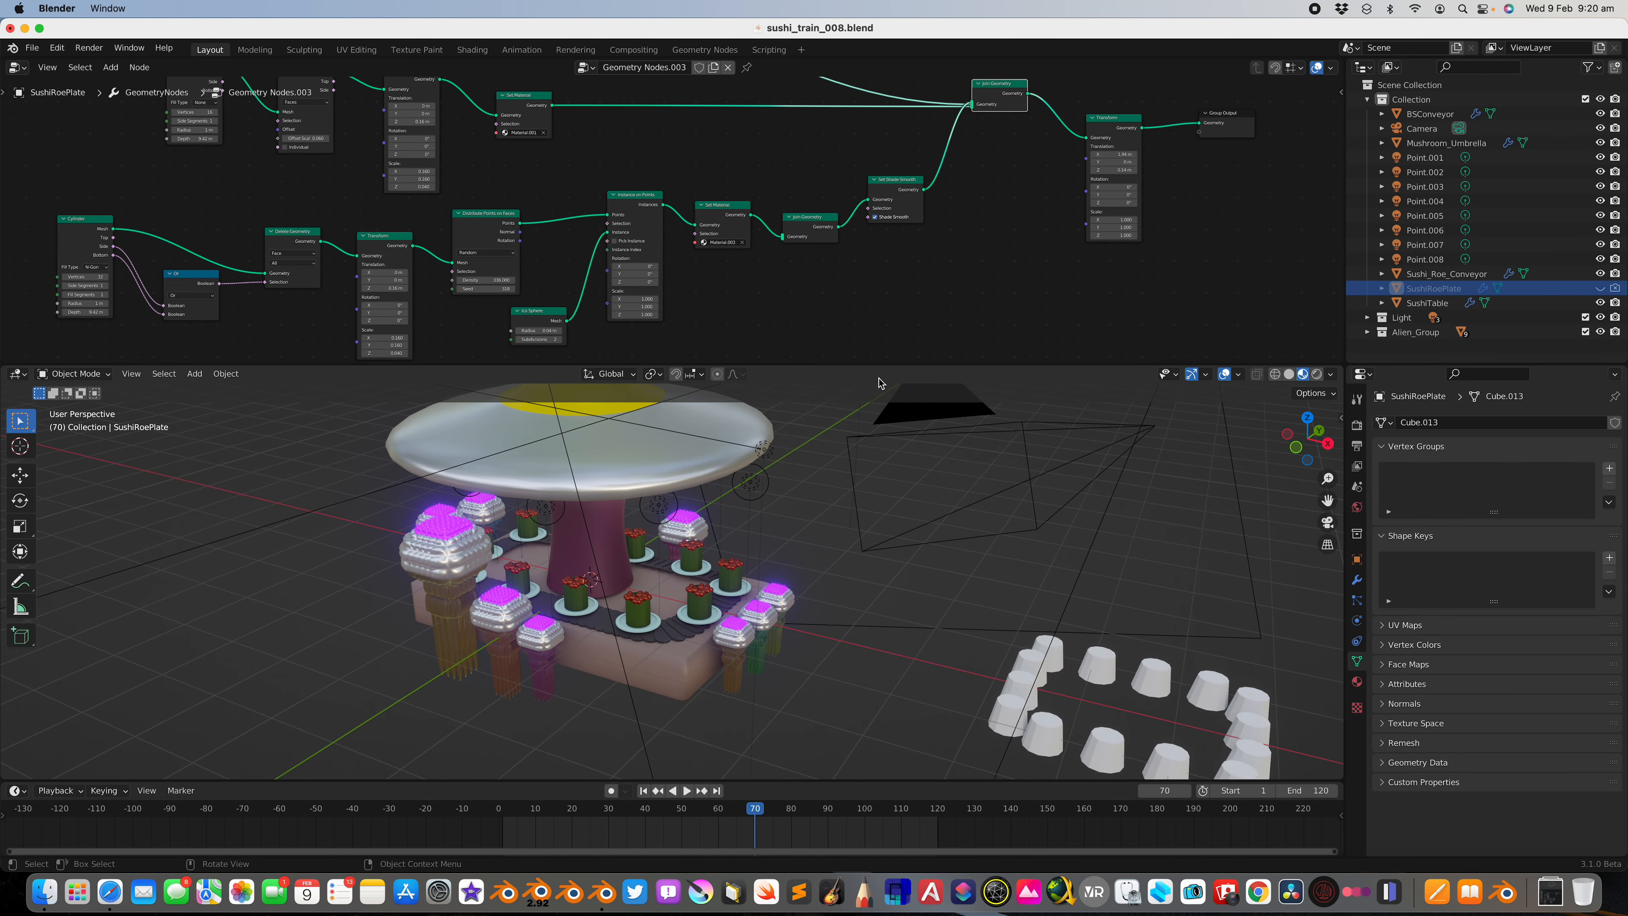
Step: Select the Mushroom_Umbrella object and bring the start of its node tree into view
{"action": "left_click_drag", "start_coordinate": [878, 369], "coordinate": [821, 506]}
{"action": "left_click", "coordinate": [738, 385]}
{"action": "middle_click_drag", "start_coordinate": [843, 410], "coordinate": [814, 314]}
{"action": "scroll", "coordinate": [814, 309], "scroll_direction": "down", "scroll_amount": 2}
{"action": "middle_click_drag", "start_coordinate": [941, 302], "coordinate": [768, 332]}
{"action": "left_click_drag", "start_coordinate": [817, 508], "coordinate": [816, 357]}
{"action": "middle_click_drag", "start_coordinate": [827, 449], "coordinate": [827, 514]}
{"action": "left_click_drag", "start_coordinate": [838, 356], "coordinate": [835, 421]}
{"action": "middle_click_drag", "start_coordinate": [346, 309], "coordinate": [599, 341]}
{"action": "scroll", "coordinate": [602, 307], "scroll_direction": "up", "scroll_amount": 5}
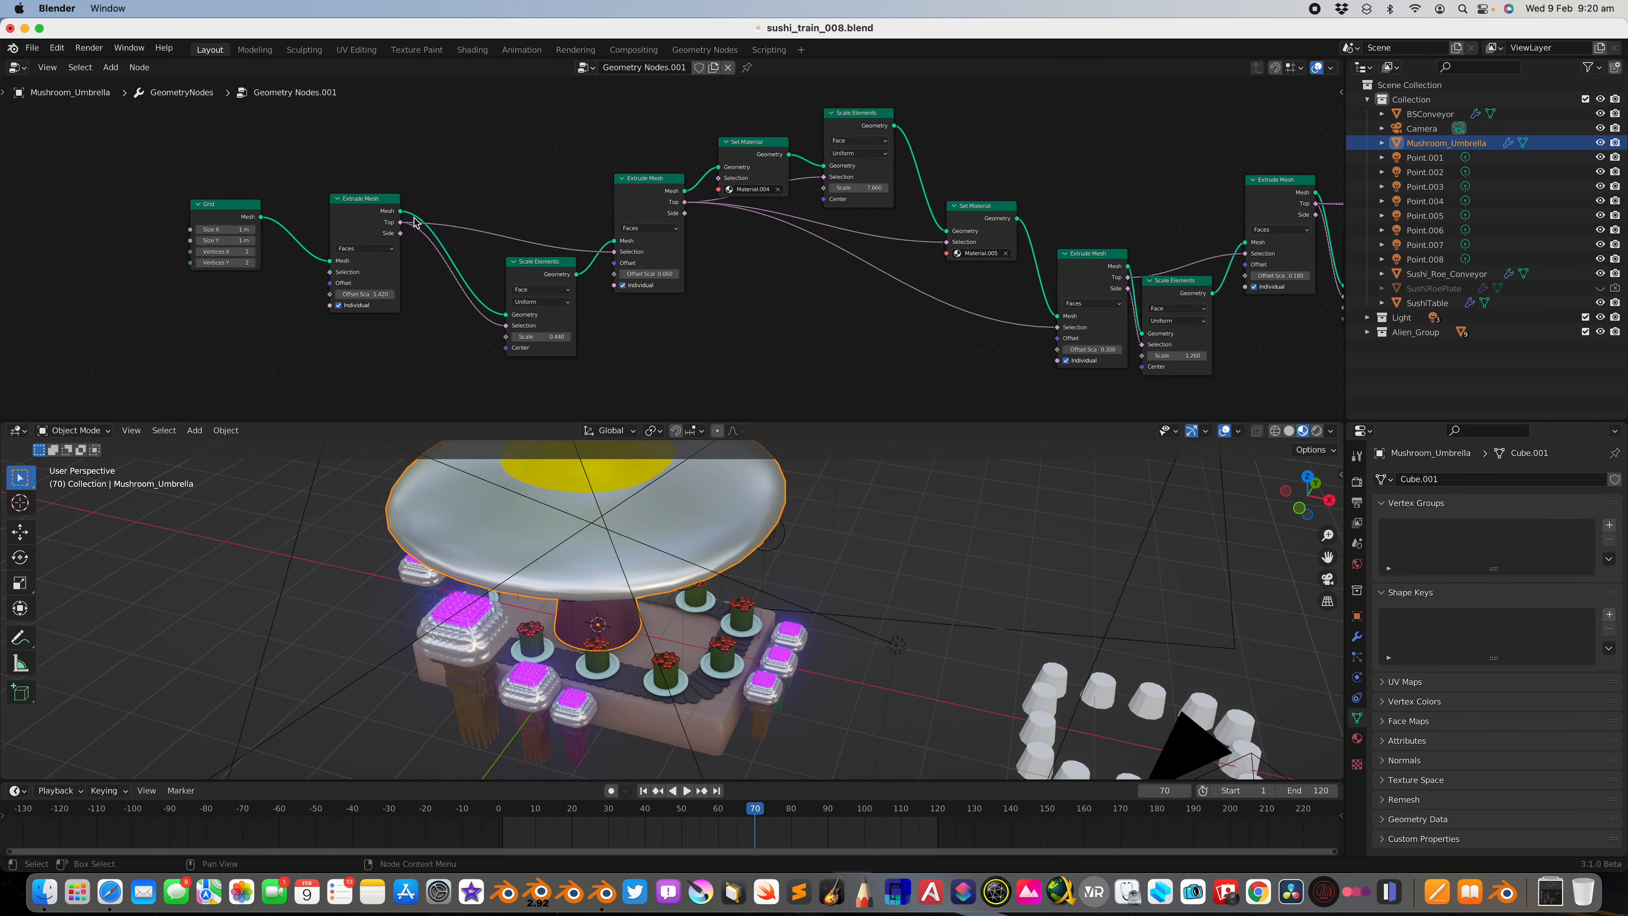
Step: Reposition the Grid node and the first Extrude Mesh and Scale Elements nodes of the umbrella tree
{"action": "left_click_drag", "start_coordinate": [226, 212], "coordinate": [215, 197]}
{"action": "left_click_drag", "start_coordinate": [360, 205], "coordinate": [339, 192]}
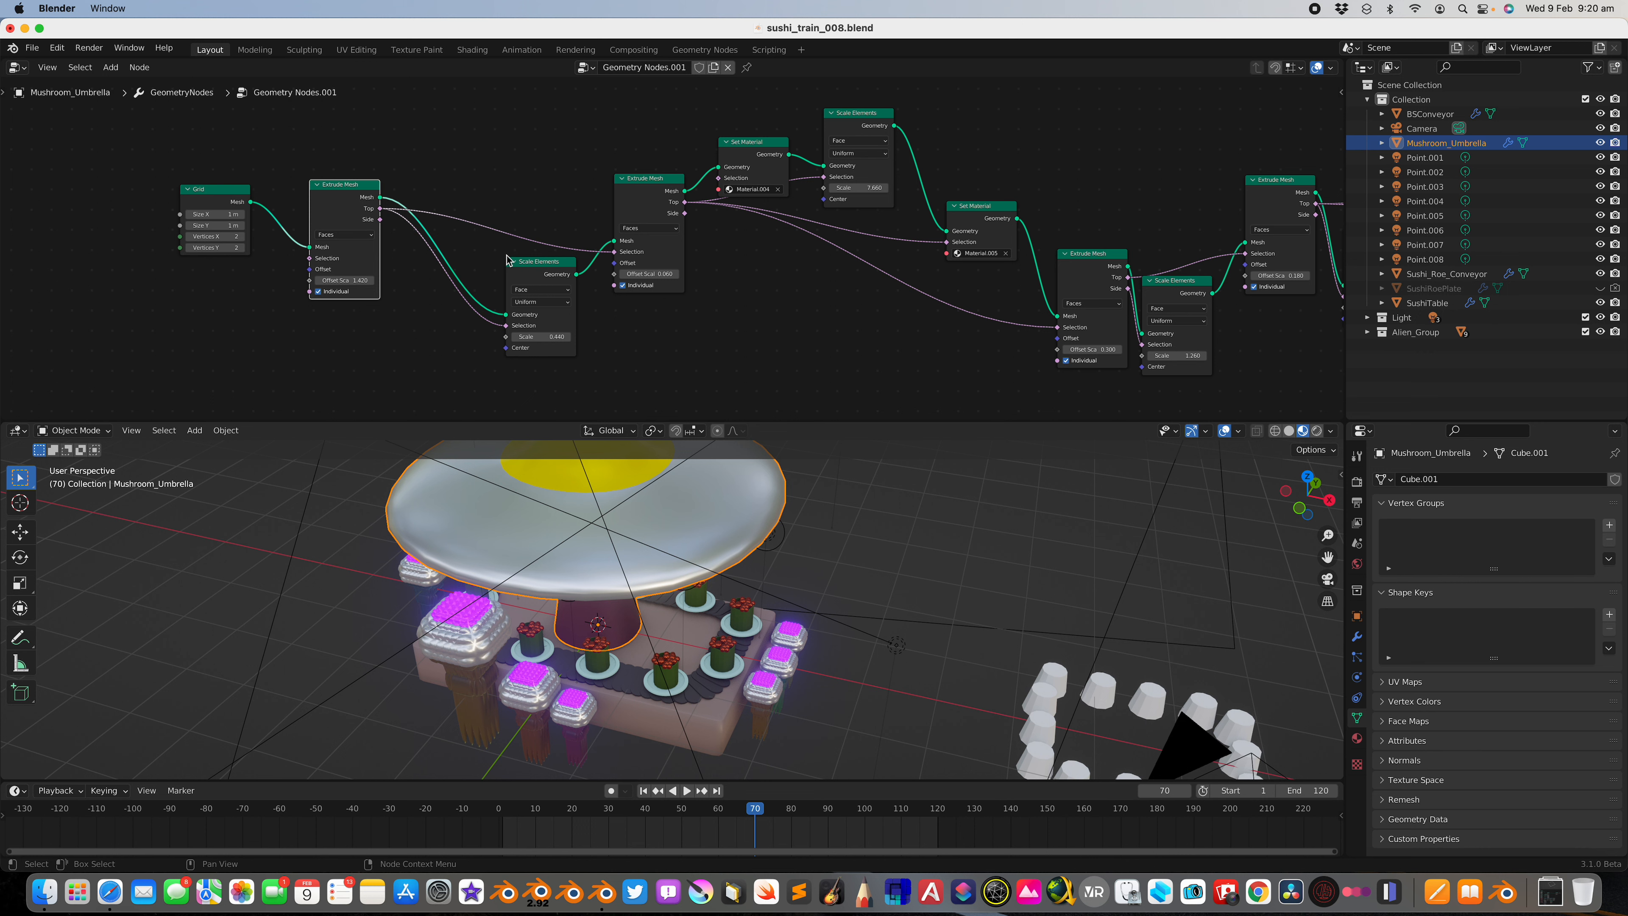
{"action": "left_click_drag", "start_coordinate": [540, 263], "coordinate": [482, 263]}
{"action": "left_click_drag", "start_coordinate": [628, 184], "coordinate": [614, 177]}
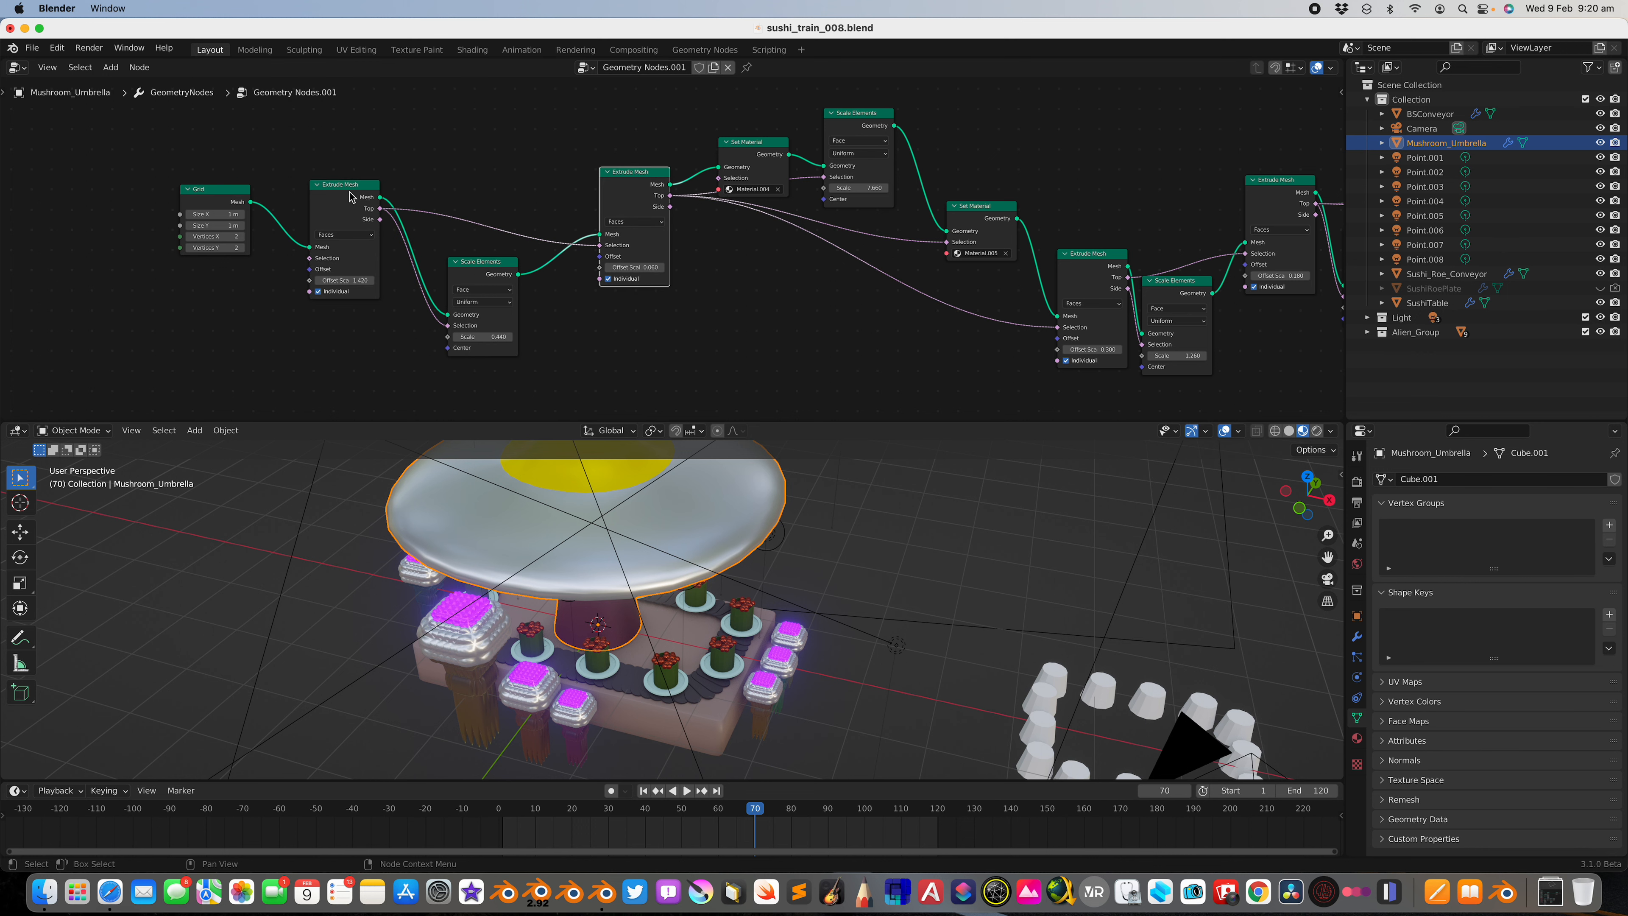
{"action": "left_click_drag", "start_coordinate": [351, 198], "coordinate": [354, 192]}
Step: Set the first Extrude Mesh's offset scale to 1.760, the following Scale Elements to 0.380 and the second extrude's offset scale to 0.200
{"action": "middle_click_drag", "start_coordinate": [653, 507], "coordinate": [739, 452]}
{"action": "left_click_drag", "start_coordinate": [758, 423], "coordinate": [765, 337]}
{"action": "middle_click_drag", "start_coordinate": [750, 463], "coordinate": [736, 512]}
{"action": "scroll", "coordinate": [483, 198], "scroll_direction": "up", "scroll_amount": 1}
{"action": "mouse_move", "coordinate": [352, 234]}
{"action": "left_mouse_down"}
{"action": "mouse_move", "coordinate": [433, 234]}
{"action": "mouse_move", "coordinate": [359, 234]}
{"action": "left_mouse_up"}
{"action": "left_click_drag", "start_coordinate": [468, 300], "coordinate": [569, 264]}
{"action": "mouse_move", "coordinate": [652, 226]}
{"action": "left_mouse_down"}
{"action": "mouse_move", "coordinate": [686, 225]}
{"action": "mouse_move", "coordinate": [667, 225]}
{"action": "left_mouse_up"}
Step: Set the Extrude Mesh after Material.005 to an offset scale of 0.140 and its Scale Elements node to 1.720
{"action": "middle_click_drag", "start_coordinate": [785, 214], "coordinate": [657, 249]}
{"action": "mouse_move", "coordinate": [746, 175]}
{"action": "left_mouse_down"}
{"action": "mouse_move", "coordinate": [695, 175]}
{"action": "mouse_move", "coordinate": [746, 175]}
{"action": "left_mouse_up"}
{"action": "middle_click_drag", "start_coordinate": [839, 166], "coordinate": [675, 79]}
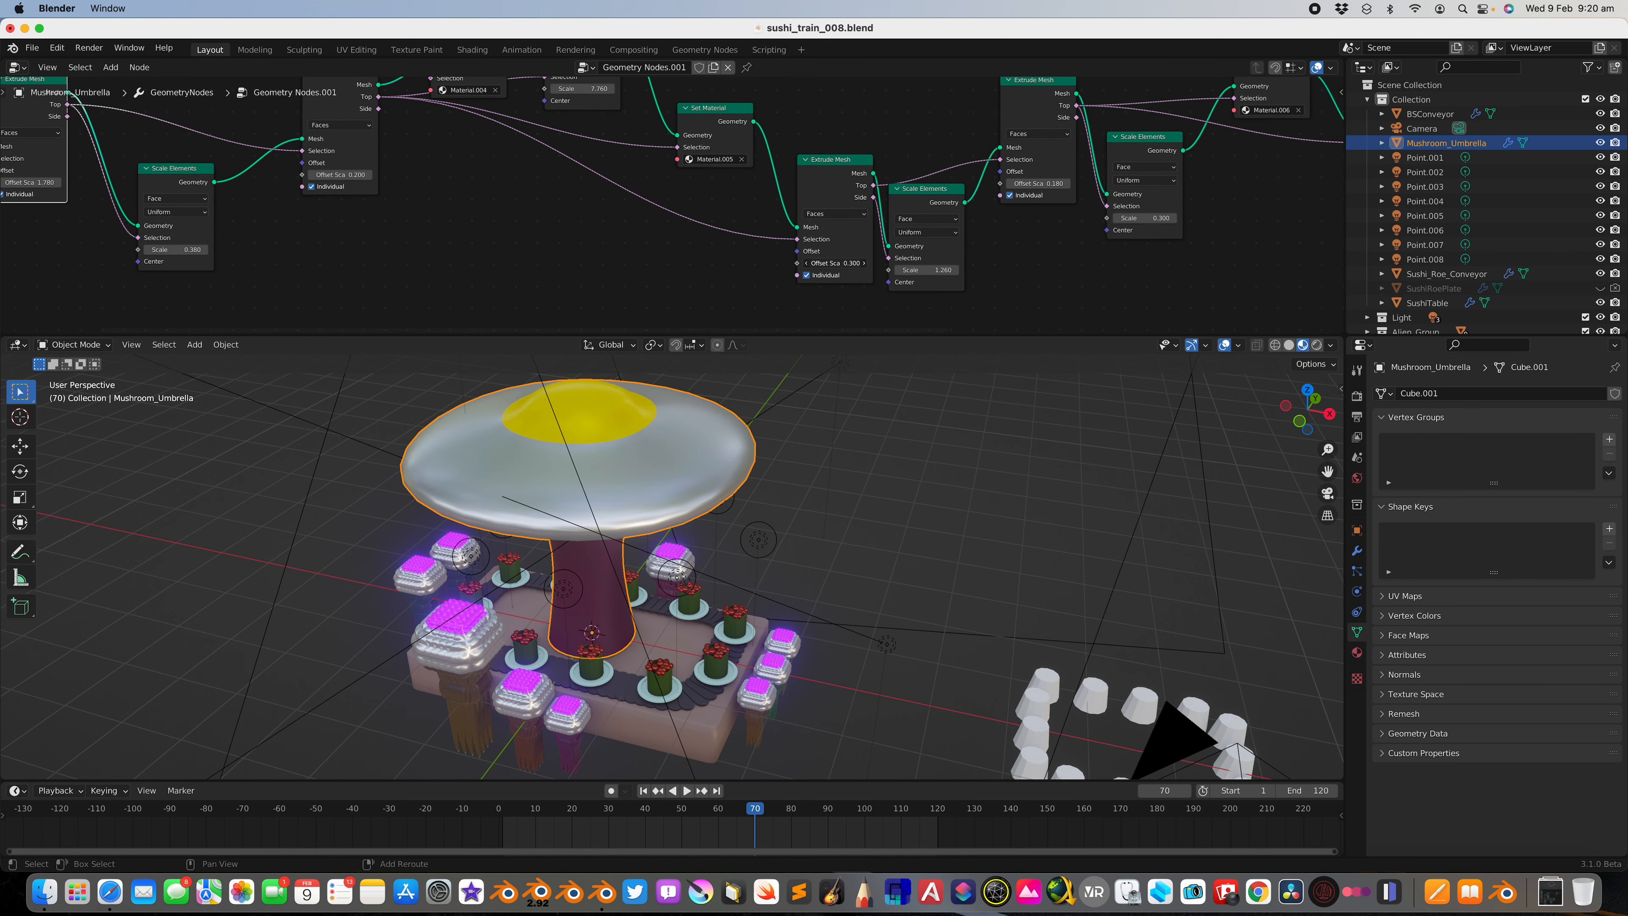
{"action": "left_click_drag", "start_coordinate": [835, 263], "coordinate": [815, 263]}
{"action": "scroll", "coordinate": [894, 654], "scroll_direction": "down", "scroll_amount": 1}
{"action": "middle_click_drag", "start_coordinate": [894, 667], "coordinate": [842, 599]}
{"action": "middle_click_drag", "start_coordinate": [697, 499], "coordinate": [648, 479]}
{"action": "scroll", "coordinate": [797, 268], "scroll_direction": "right", "scroll_amount": 5}
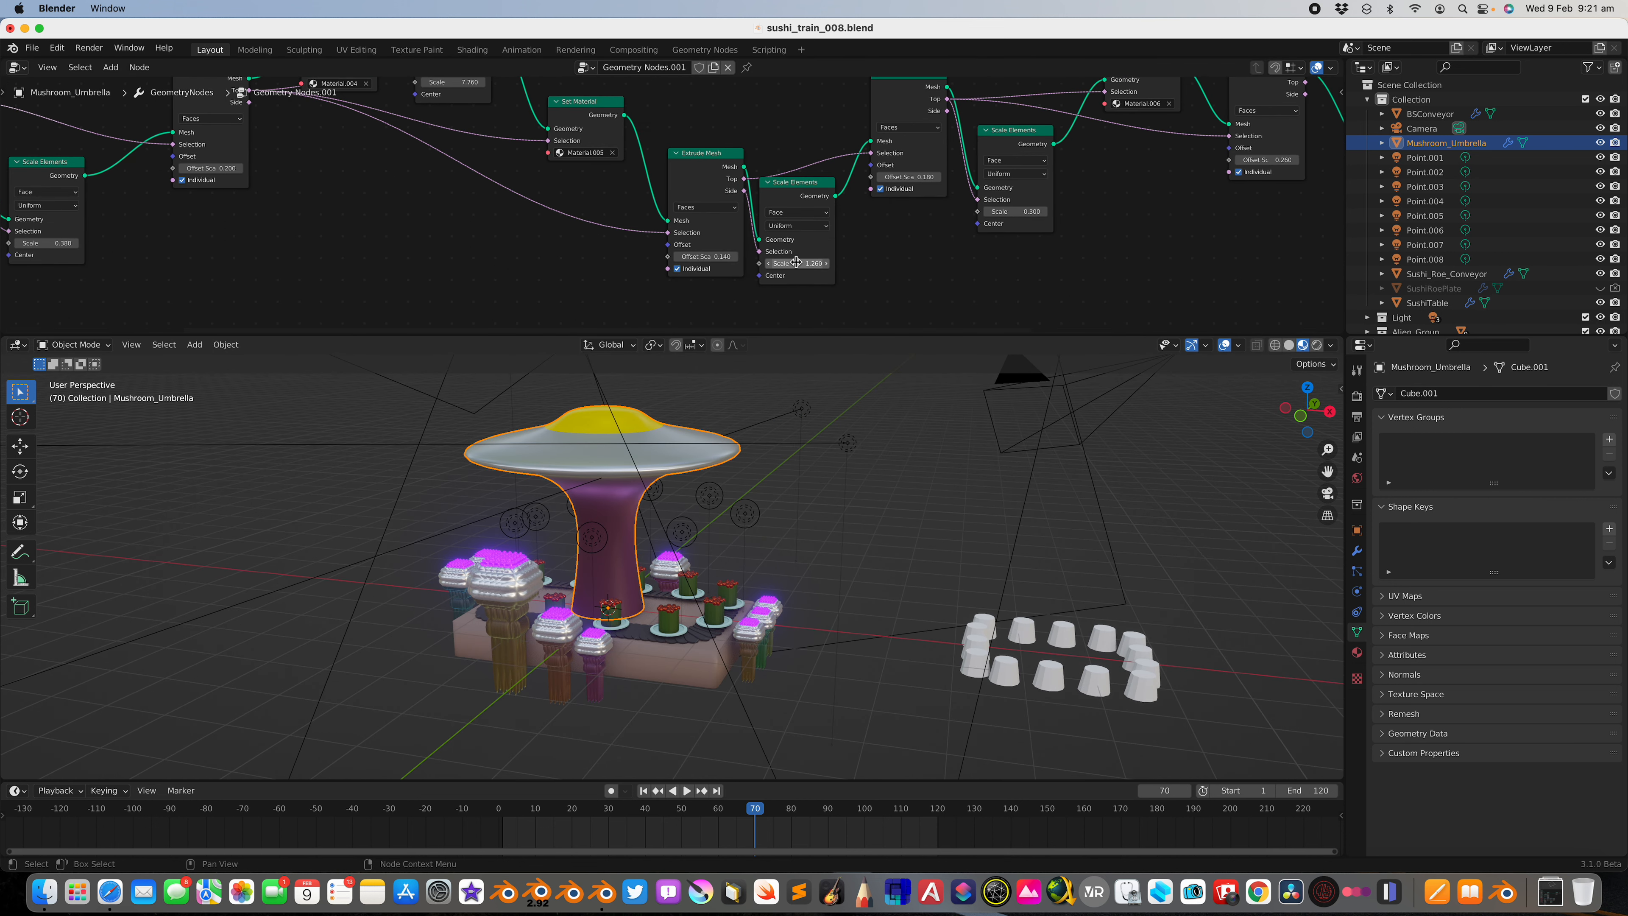
{"action": "mouse_move", "coordinate": [796, 264]}
{"action": "left_mouse_down", "text": "shift"}
{"action": "mouse_move", "coordinate": [846, 264]}
{"action": "mouse_move", "coordinate": [796, 264]}
{"action": "mouse_move", "coordinate": [826, 264]}
{"action": "left_mouse_up", "text": "shift"}
Step: Play the conveyor animation briefly with the umbrella deselected, and reselect the Mushroom_Umbrella object
{"action": "middle_click_drag", "start_coordinate": [833, 529], "coordinate": [782, 545]}
{"action": "left_click", "coordinate": [918, 496]}
{"action": "scroll", "coordinate": [884, 503], "scroll_direction": "up", "scroll_amount": 3}
{"action": "key", "text": "space"}
{"action": "key", "text": "space"}
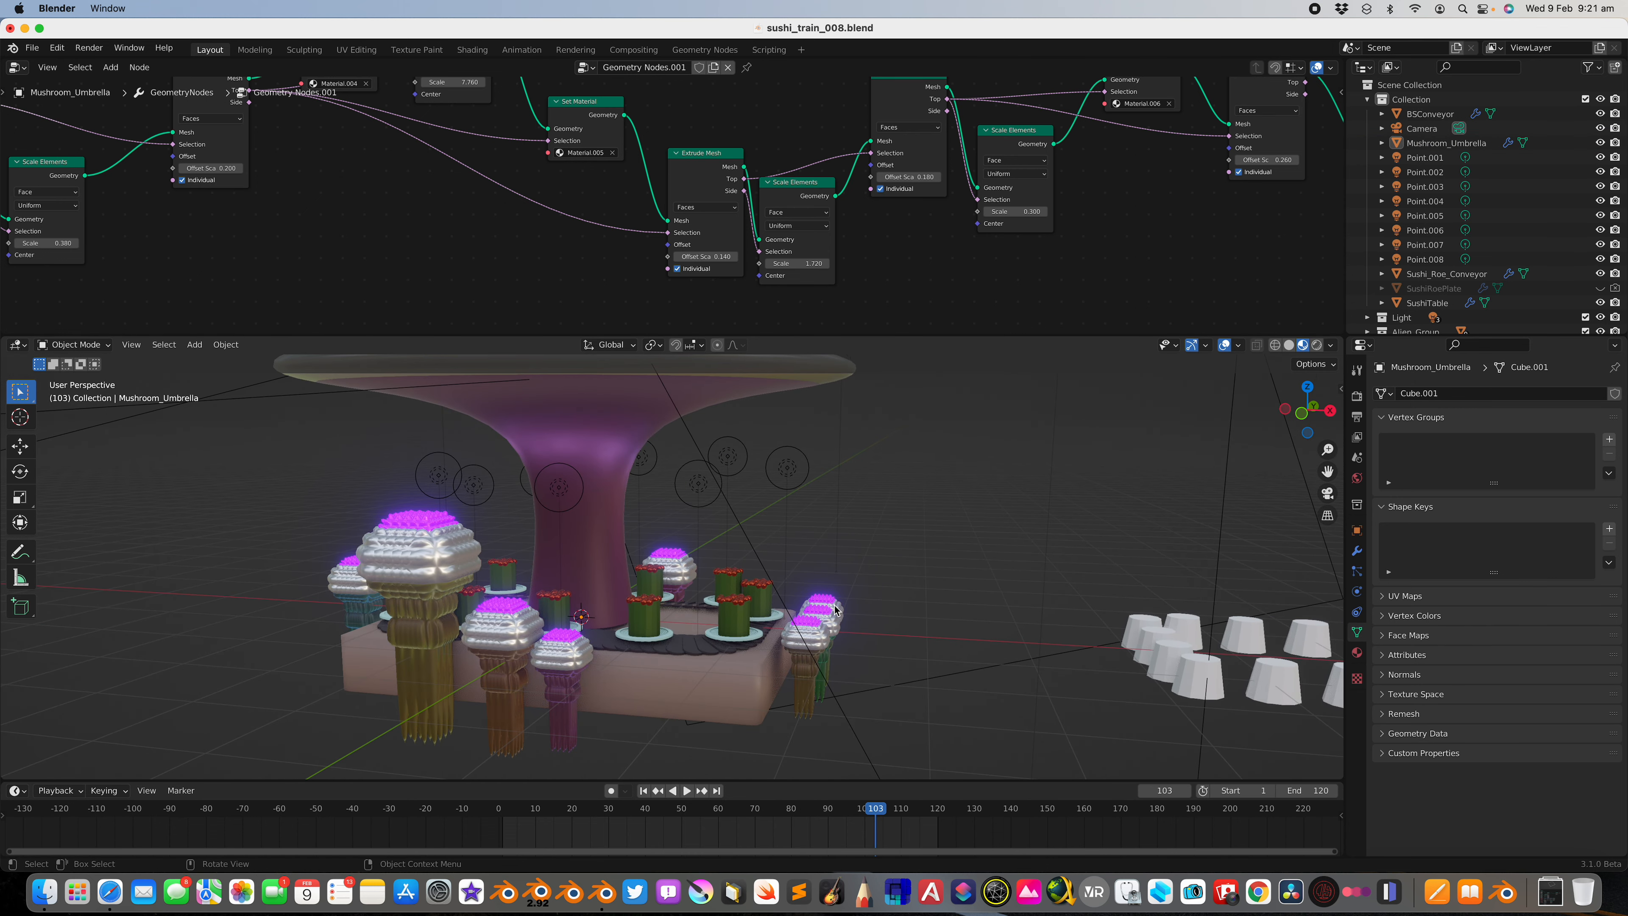
{"action": "left_click", "coordinate": [833, 608]}
{"action": "middle_click_drag", "start_coordinate": [864, 613], "coordinate": [709, 447]}
{"action": "left_click", "coordinate": [709, 448]}
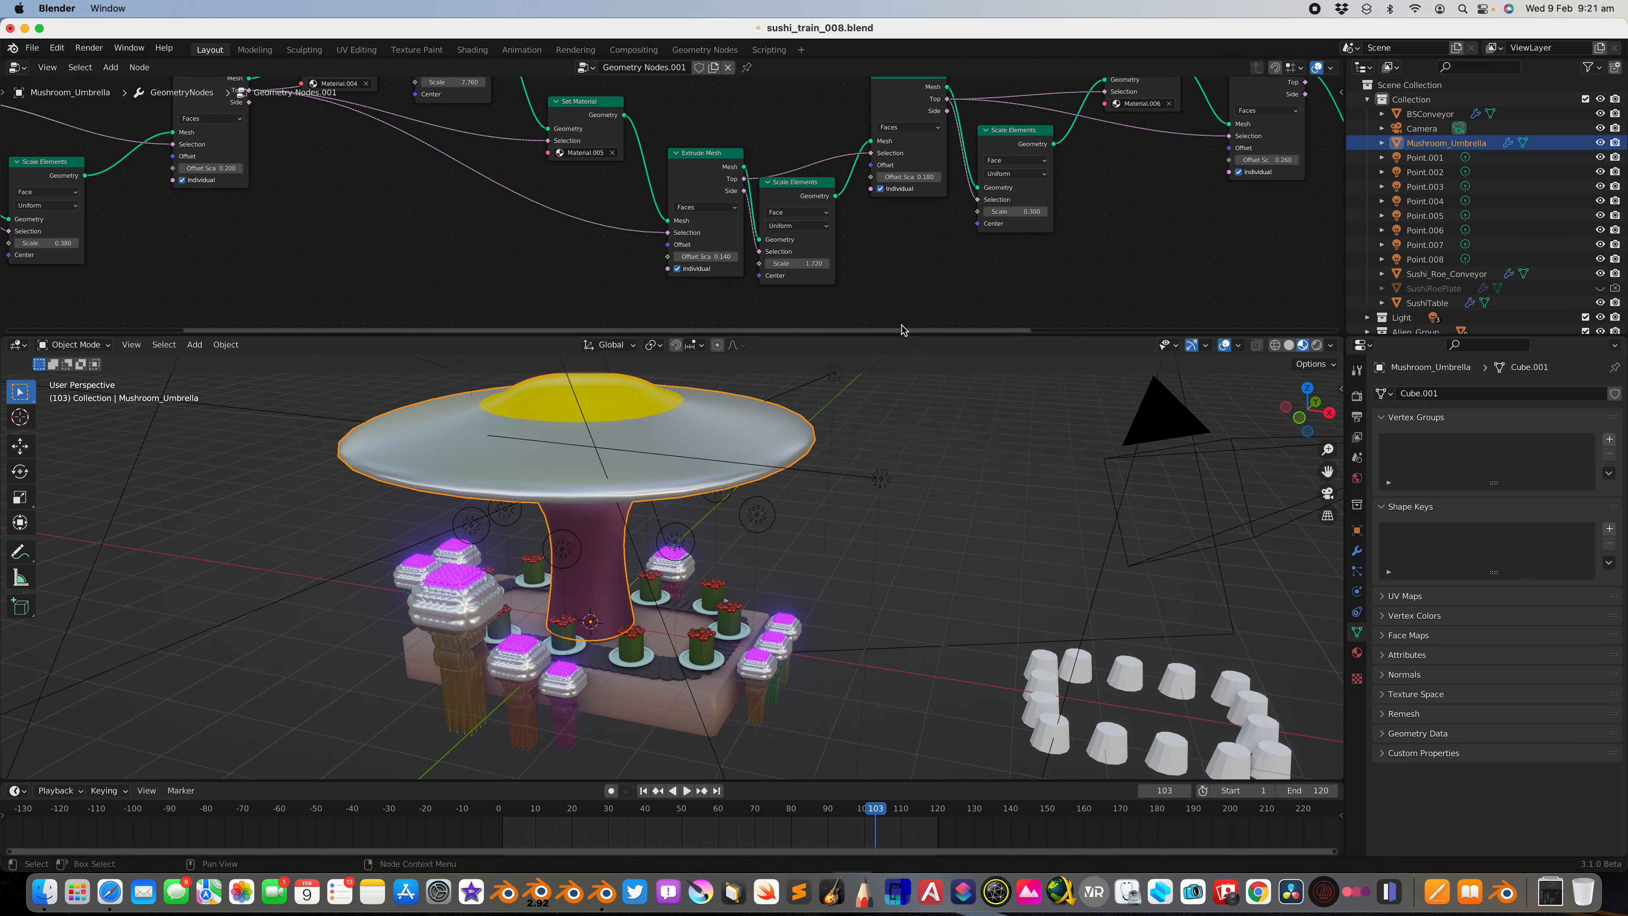
Step: Enlarge the node editor and rearrange the early extrude and scale nodes of the umbrella tree
{"action": "left_click_drag", "start_coordinate": [904, 340], "coordinate": [904, 451]}
{"action": "middle_click_drag", "start_coordinate": [833, 333], "coordinate": [640, 399]}
{"action": "scroll", "coordinate": [836, 317], "scroll_direction": "down", "scroll_amount": 2}
{"action": "middle_click_drag", "start_coordinate": [839, 306], "coordinate": [756, 326]}
{"action": "middle_click_drag", "start_coordinate": [990, 327], "coordinate": [1340, 339]}
{"action": "middle_click_drag", "start_coordinate": [469, 290], "coordinate": [916, 261]}
{"action": "left_click_drag", "start_coordinate": [666, 279], "coordinate": [642, 291]}
{"action": "left_click_drag", "start_coordinate": [827, 190], "coordinate": [808, 163]}
{"action": "middle_click_drag", "start_coordinate": [802, 195], "coordinate": [794, 241]}
Step: Space out the nodes around the umbrella tree's material assignments, including the Material.005 Set Material node
{"action": "scroll", "coordinate": [883, 206], "scroll_direction": "up", "scroll_amount": 2}
{"action": "middle_click_drag", "start_coordinate": [883, 206], "coordinate": [830, 222]}
{"action": "left_click_drag", "start_coordinate": [882, 235], "coordinate": [864, 167]}
{"action": "middle_click_drag", "start_coordinate": [861, 217], "coordinate": [818, 229]}
{"action": "scroll", "coordinate": [768, 276], "scroll_direction": "up", "scroll_amount": 1}
{"action": "middle_click_drag", "start_coordinate": [763, 275], "coordinate": [694, 234]}
{"action": "left_click_drag", "start_coordinate": [736, 191], "coordinate": [728, 186]}
{"action": "middle_click_drag", "start_coordinate": [1008, 321], "coordinate": [801, 224]}
{"action": "left_click_drag", "start_coordinate": [813, 231], "coordinate": [802, 226]}
Step: Examine the umbrella tree's final extrude, Subdivision Surface and Set Shade Smooth nodes and the resulting shape in the scene
{"action": "middle_click_drag", "start_coordinate": [762, 283], "coordinate": [527, 243]}
{"action": "middle_click_drag", "start_coordinate": [852, 245], "coordinate": [666, 265]}
{"action": "middle_click_drag", "start_coordinate": [966, 220], "coordinate": [799, 239]}
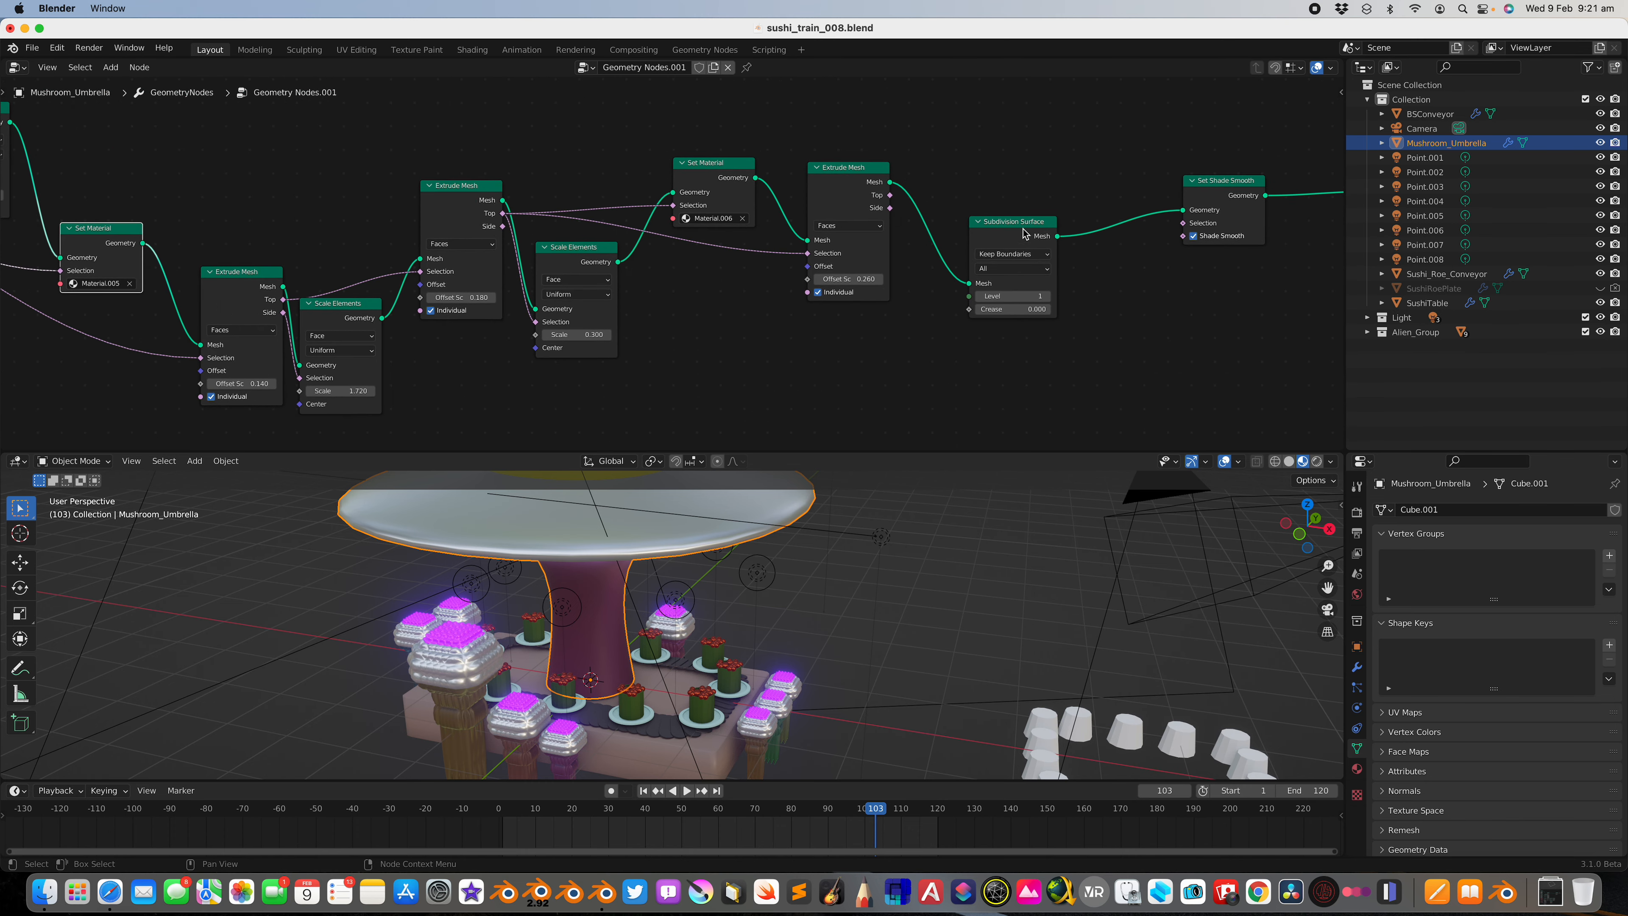
{"action": "middle_click_drag", "start_coordinate": [1149, 231], "coordinate": [853, 226]}
{"action": "left_click_drag", "start_coordinate": [959, 453], "coordinate": [960, 296]}
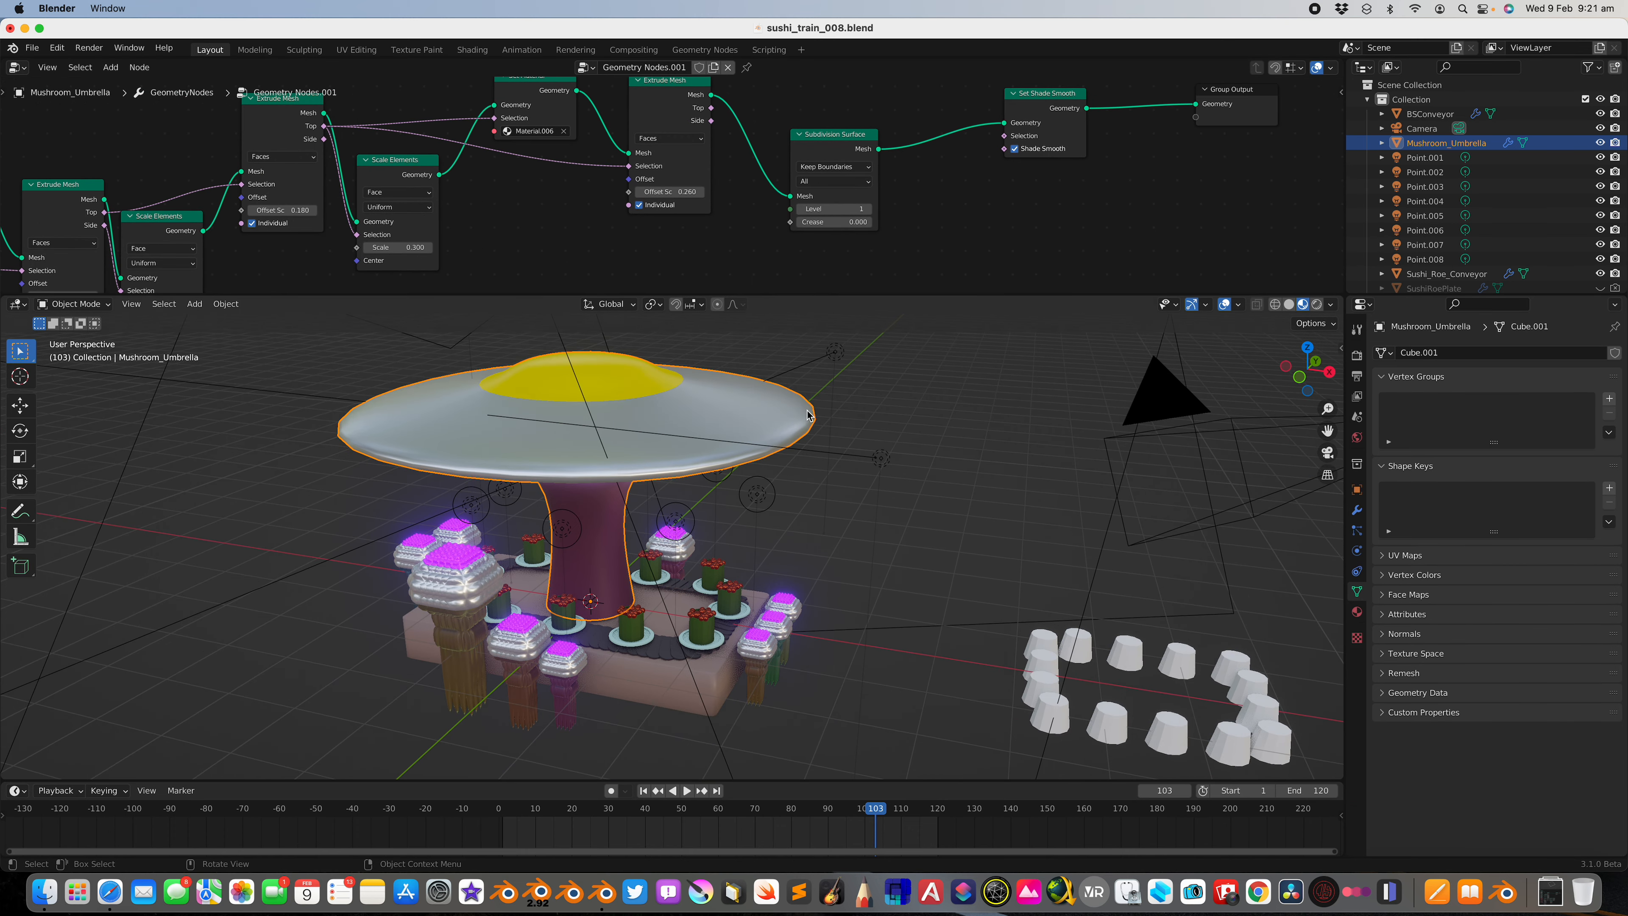
{"action": "scroll", "coordinate": [723, 377], "scroll_direction": "down", "scroll_amount": 1}
{"action": "middle_click_drag", "start_coordinate": [602, 456], "coordinate": [647, 449]}
{"action": "scroll", "coordinate": [647, 448], "scroll_direction": "up", "scroll_amount": 1}
{"action": "scroll", "coordinate": [627, 476], "scroll_direction": "up", "scroll_amount": 3}
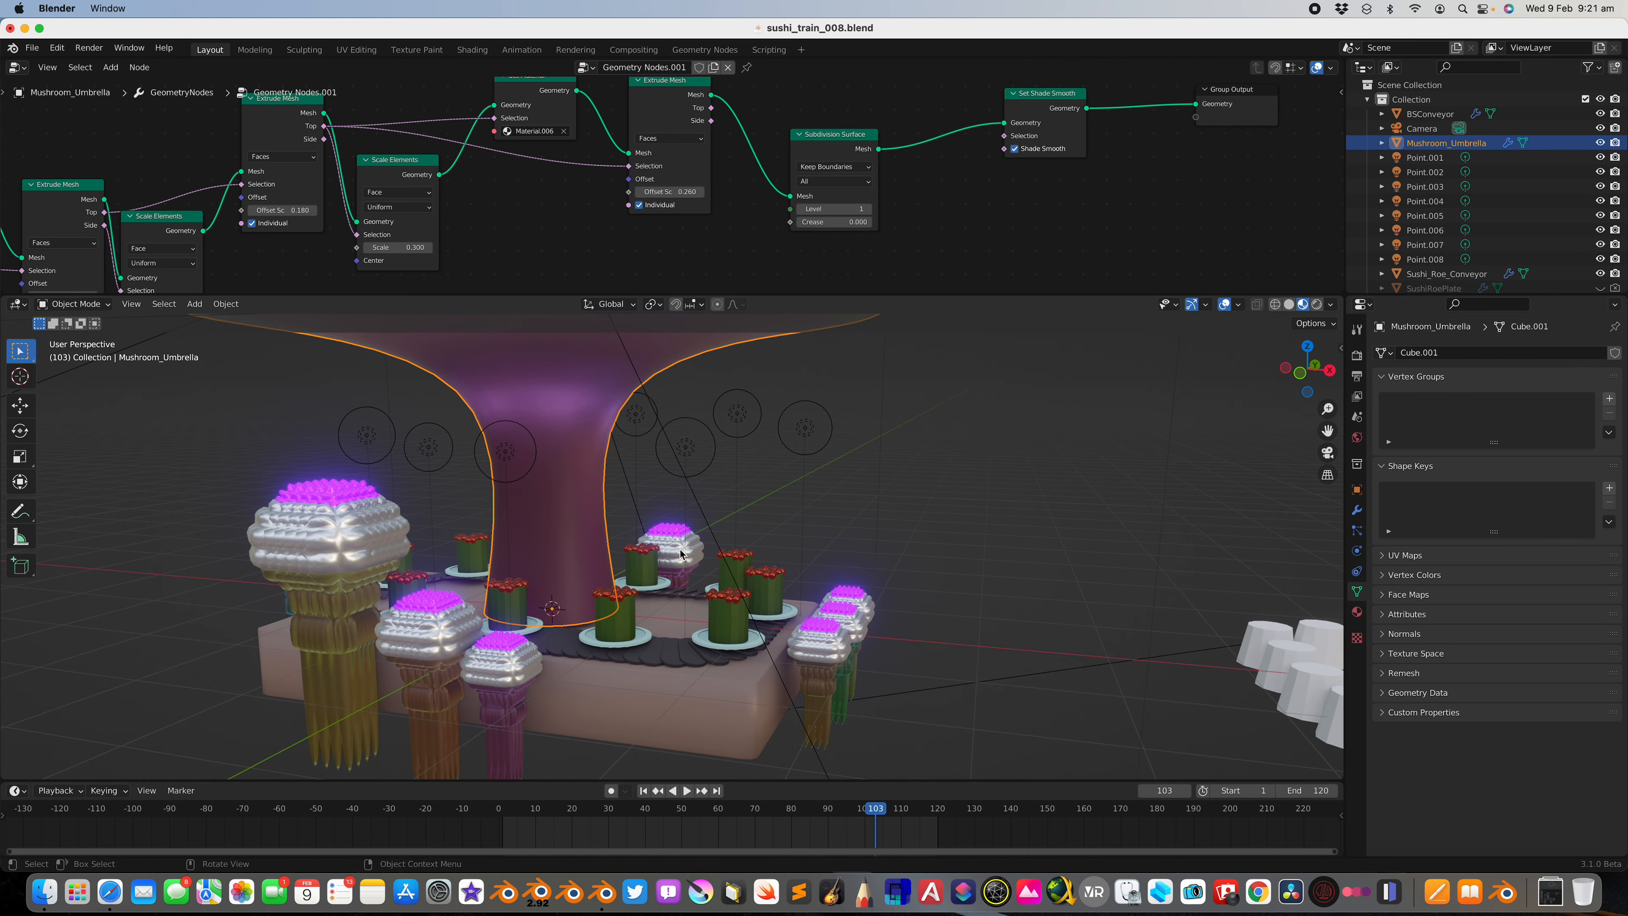
{"action": "scroll", "coordinate": [669, 550], "scroll_direction": "down", "scroll_amount": 4}
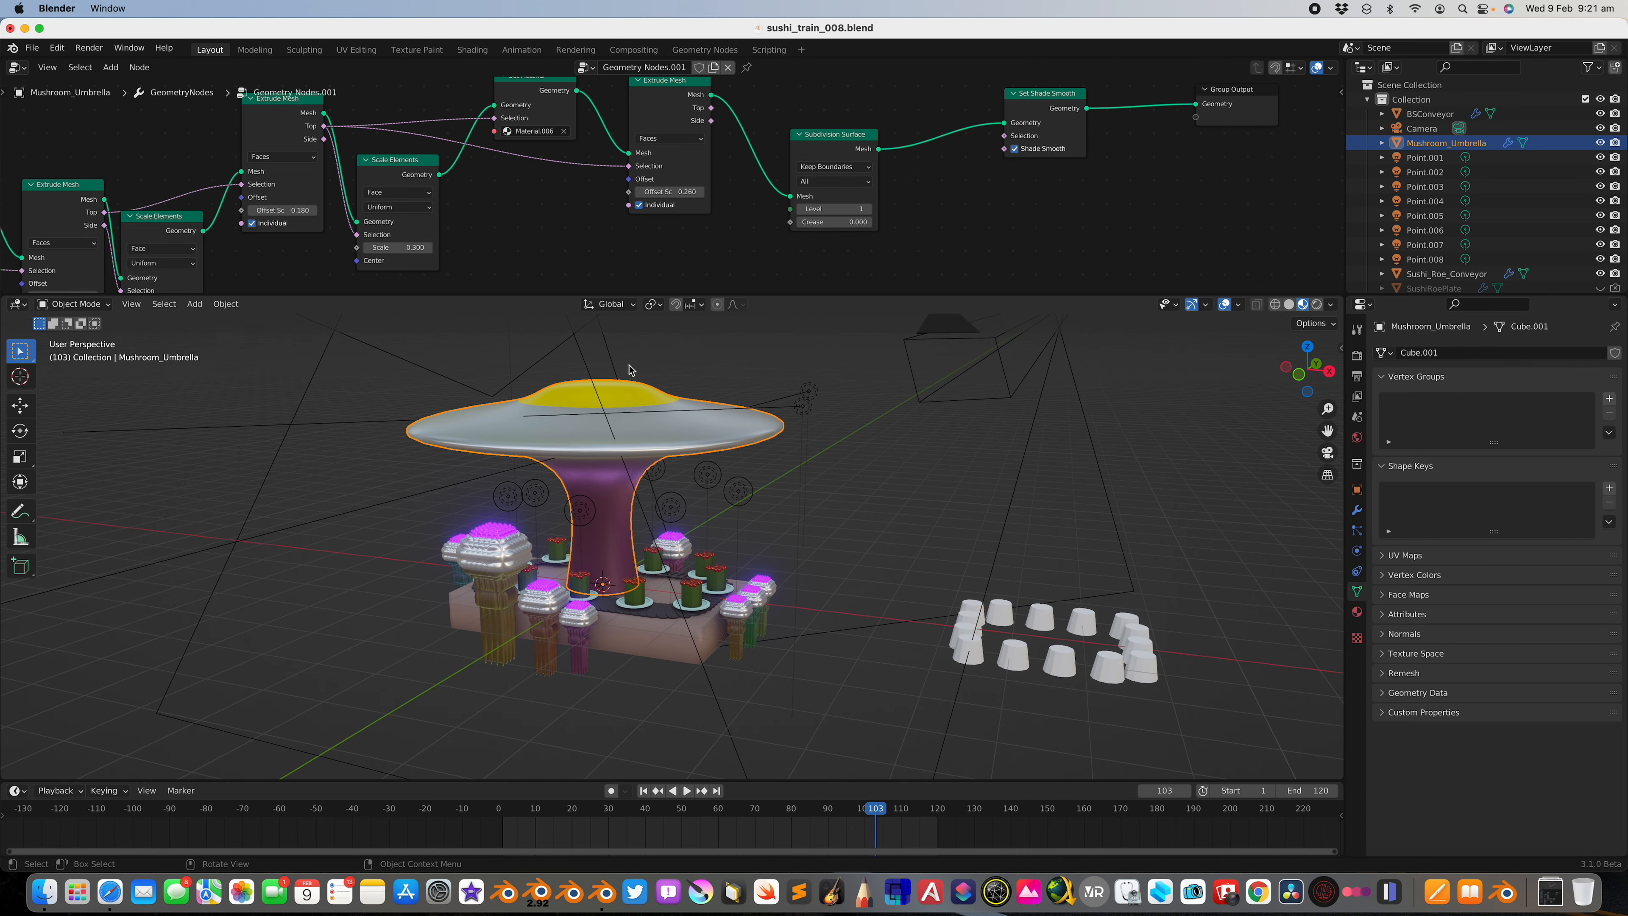
{"action": "scroll", "coordinate": [739, 570], "scroll_direction": "up", "scroll_amount": 4}
Step: Select the alien Cube.005 beside the table and display its whole BSAlien node tree
{"action": "left_click", "coordinate": [757, 618]}
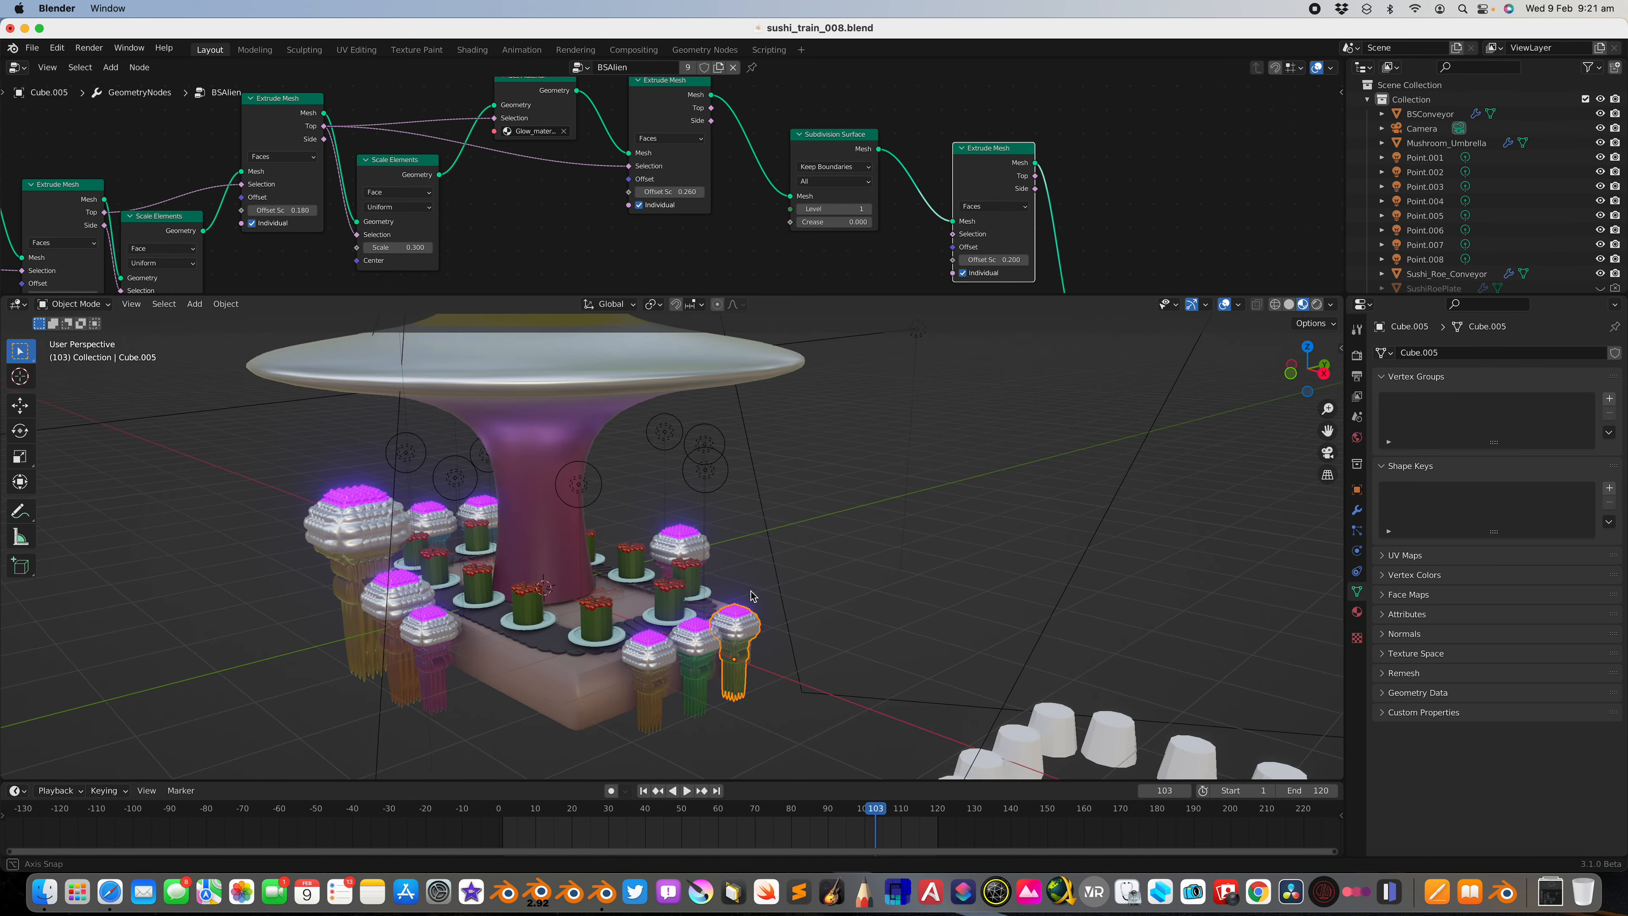
{"action": "scroll", "coordinate": [773, 529], "scroll_direction": "up", "scroll_amount": 4}
{"action": "scroll", "coordinate": [772, 529], "scroll_direction": "up", "scroll_amount": 2}
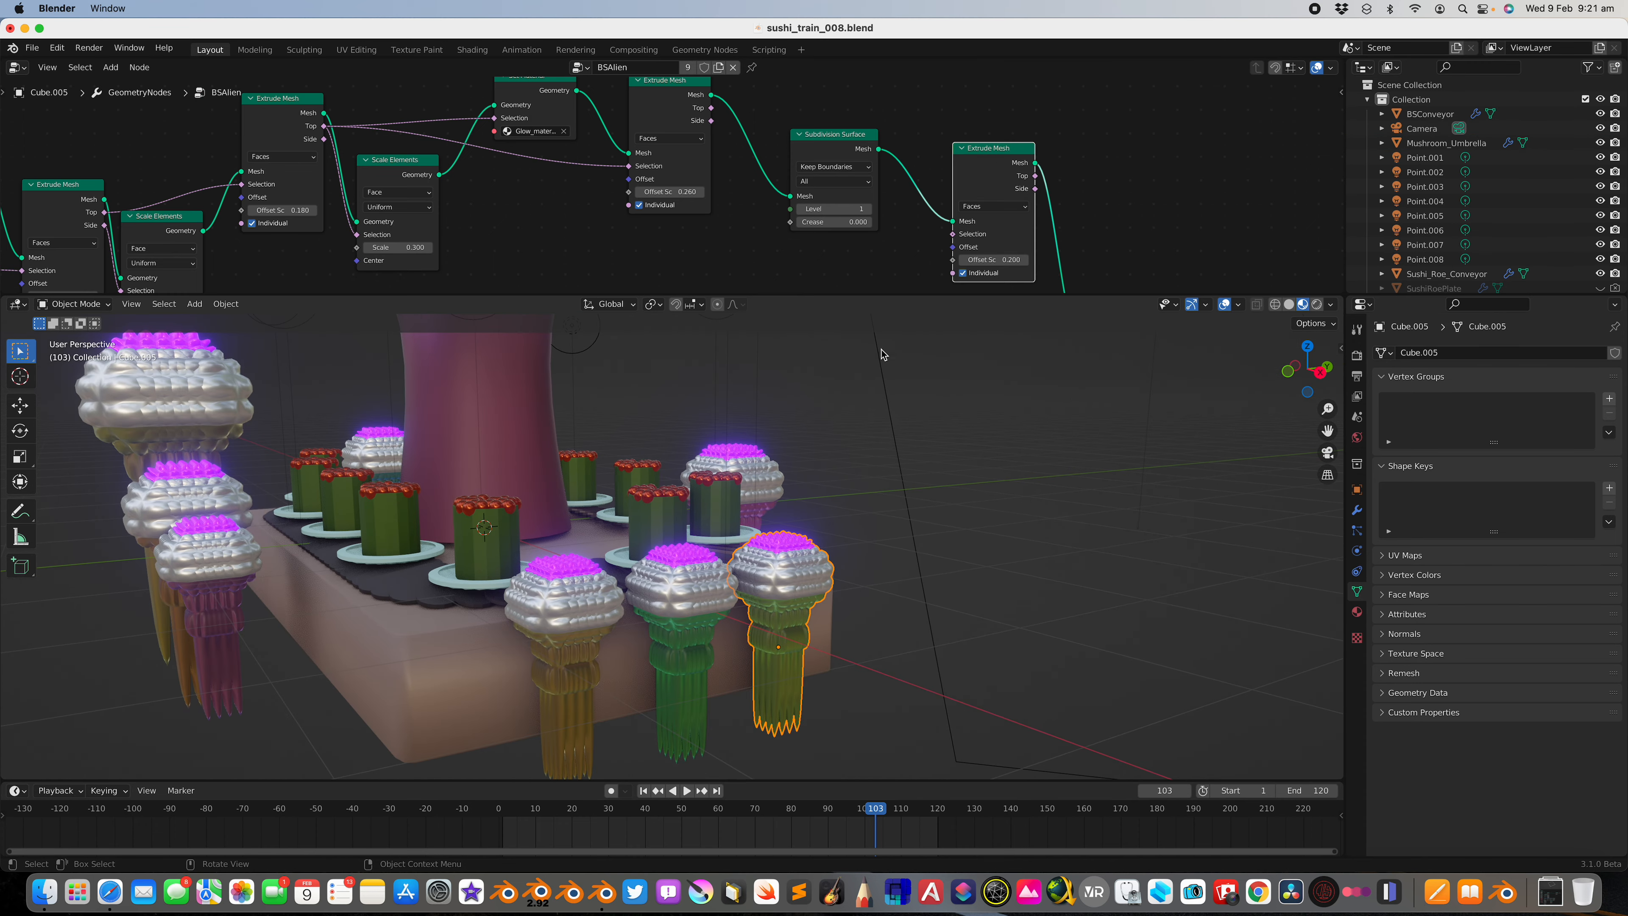
{"action": "left_click_drag", "start_coordinate": [901, 375], "coordinate": [901, 519]}
{"action": "scroll", "coordinate": [855, 402], "scroll_direction": "down", "scroll_amount": 9}
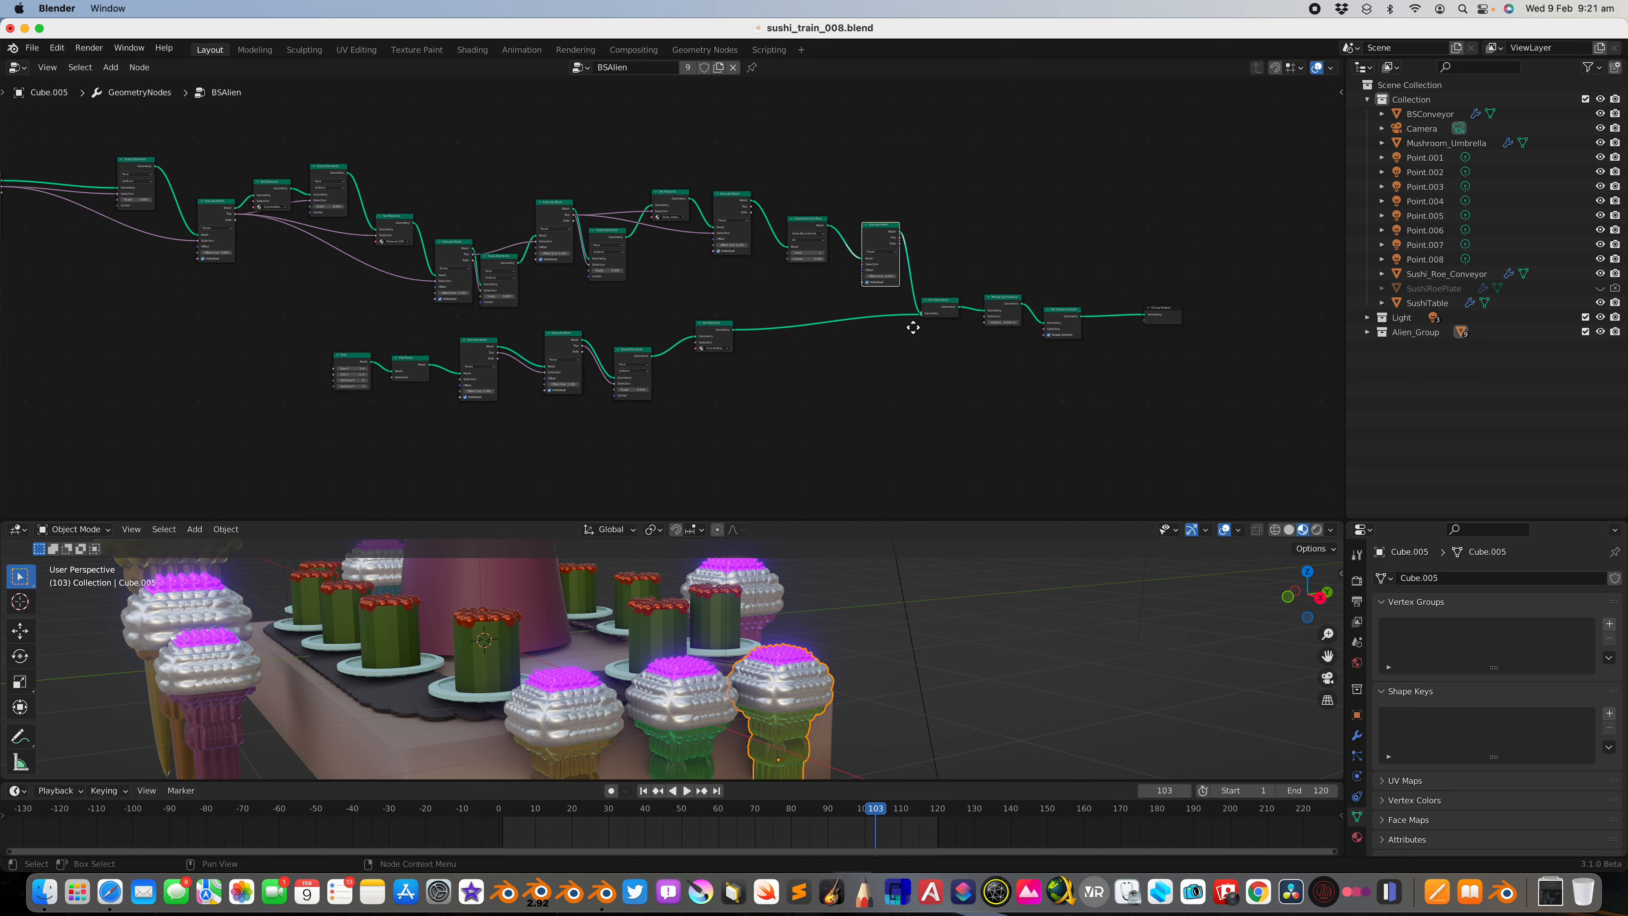
{"action": "scroll", "coordinate": [862, 320], "scroll_direction": "up", "scroll_amount": 3}
Step: Move the lower tentacle branch, from its Grid node to Set Material, farther away from the upper branch
{"action": "key", "text": "b"}
{"action": "left_click_drag", "start_coordinate": [279, 342], "coordinate": [796, 465]}
{"action": "key", "text": "g"}
{"action": "left_click", "coordinate": [907, 482]}
{"action": "middle_click_drag", "start_coordinate": [899, 436], "coordinate": [969, 345]}
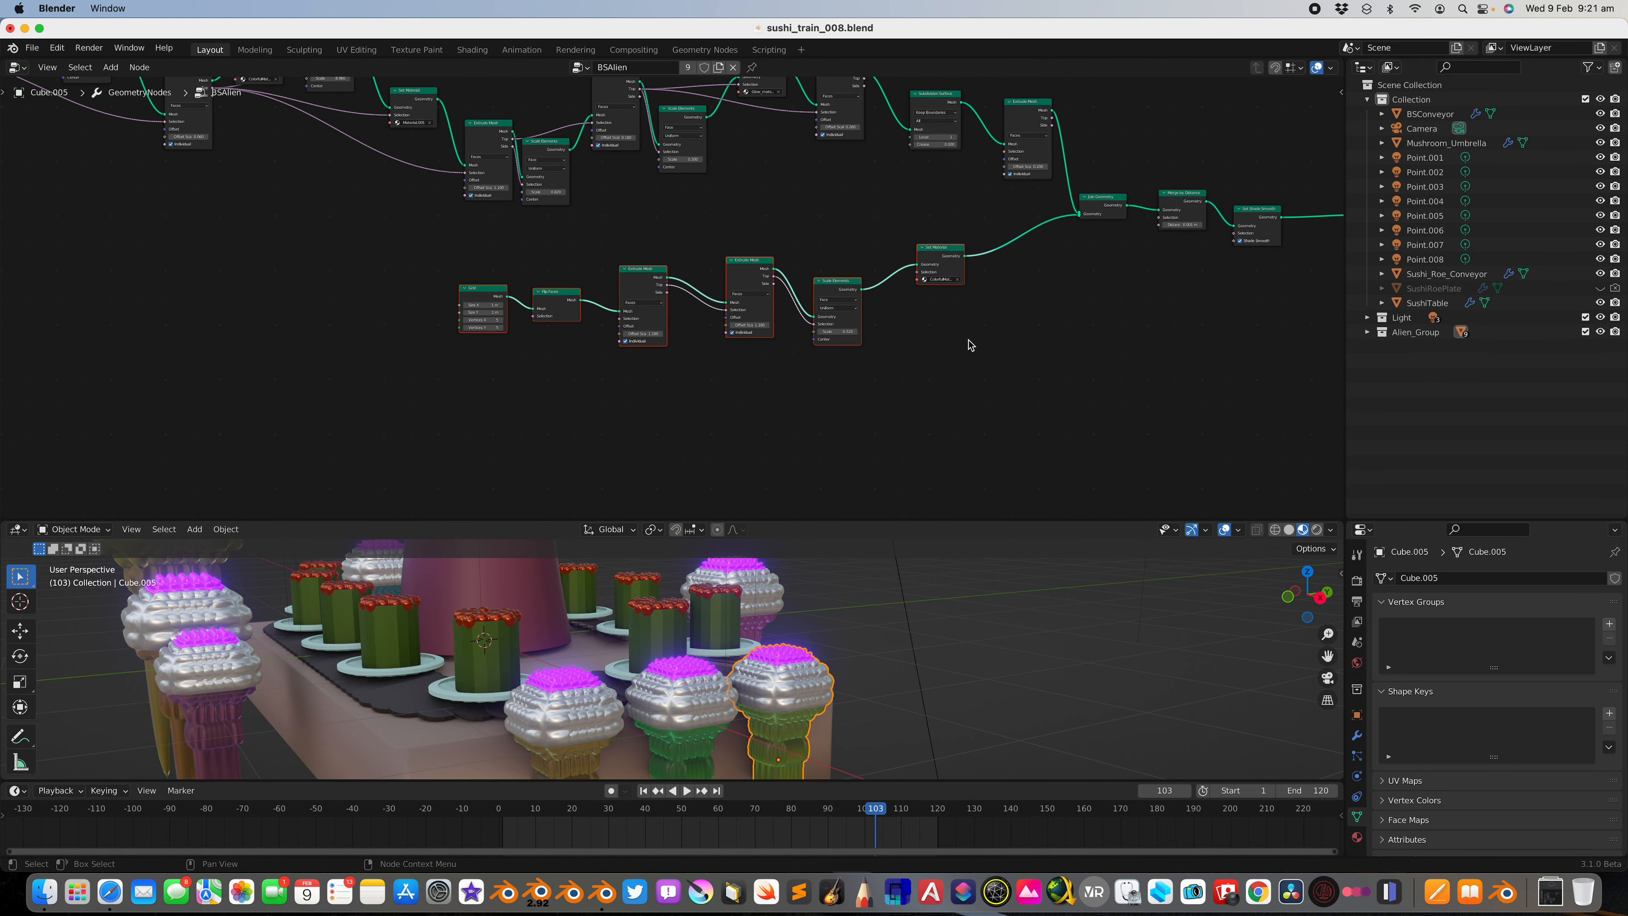
{"action": "scroll", "coordinate": [969, 345], "scroll_direction": "up", "scroll_amount": 7}
{"action": "middle_click_drag", "start_coordinate": [705, 359], "coordinate": [840, 335]}
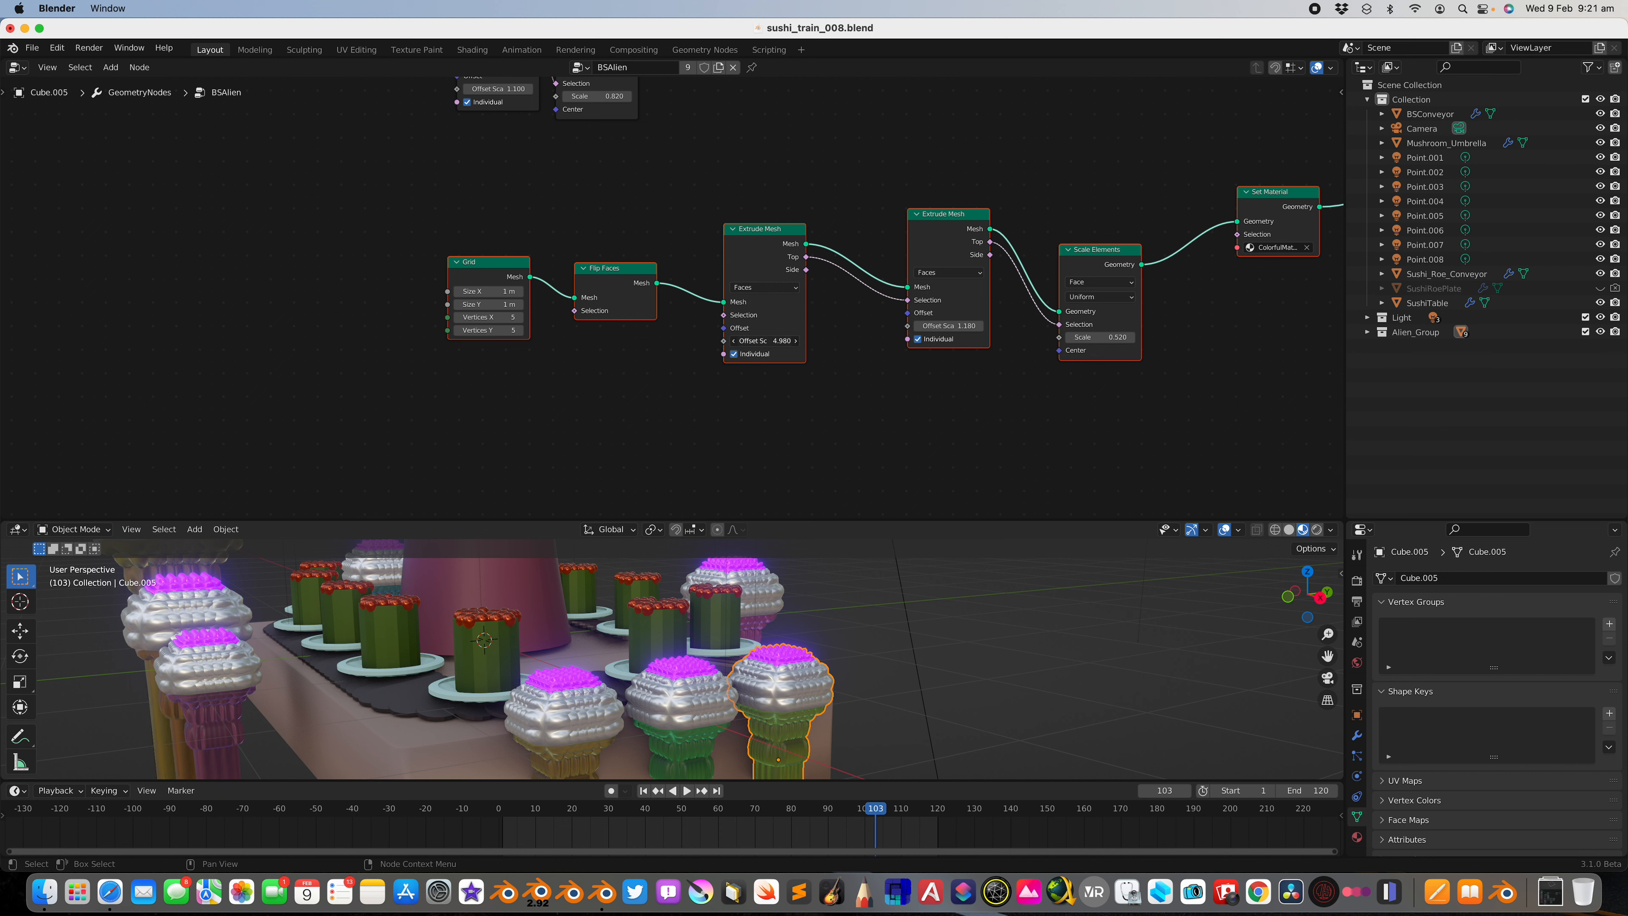
Step: Set the offset scale of the tentacle branch's first Extrude Mesh node to 3
{"action": "middle_click_drag", "start_coordinate": [801, 384], "coordinate": [837, 320]}
{"action": "middle_click_drag", "start_coordinate": [693, 667], "coordinate": [817, 606]}
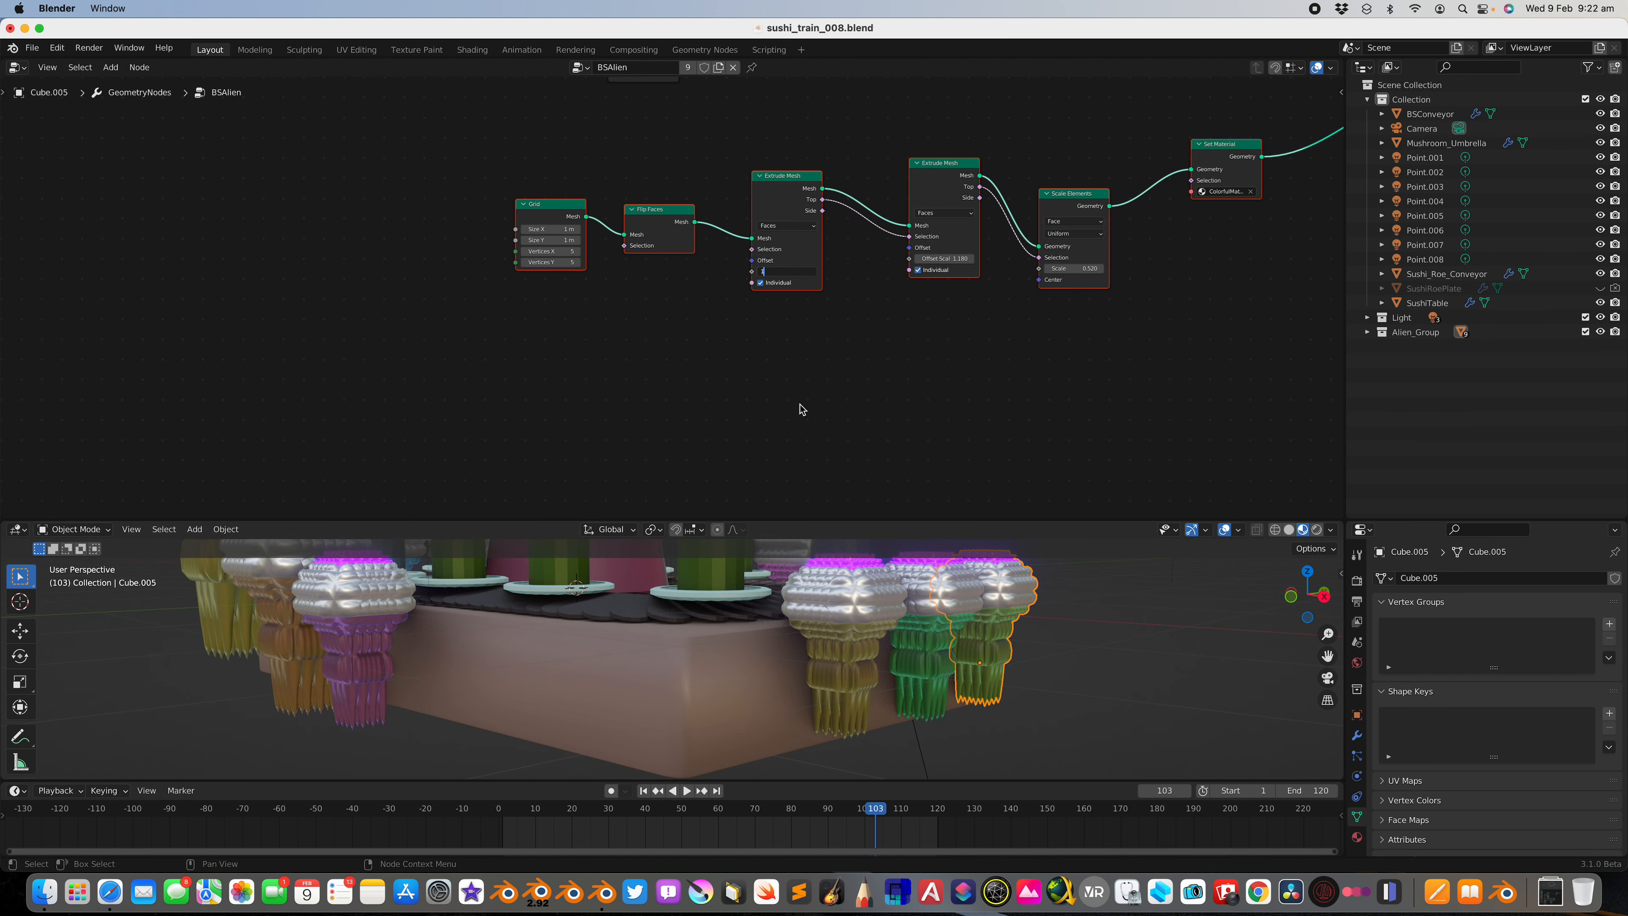
{"action": "key", "text": "Return"}
{"action": "middle_click_drag", "start_coordinate": [761, 682], "coordinate": [752, 692]}
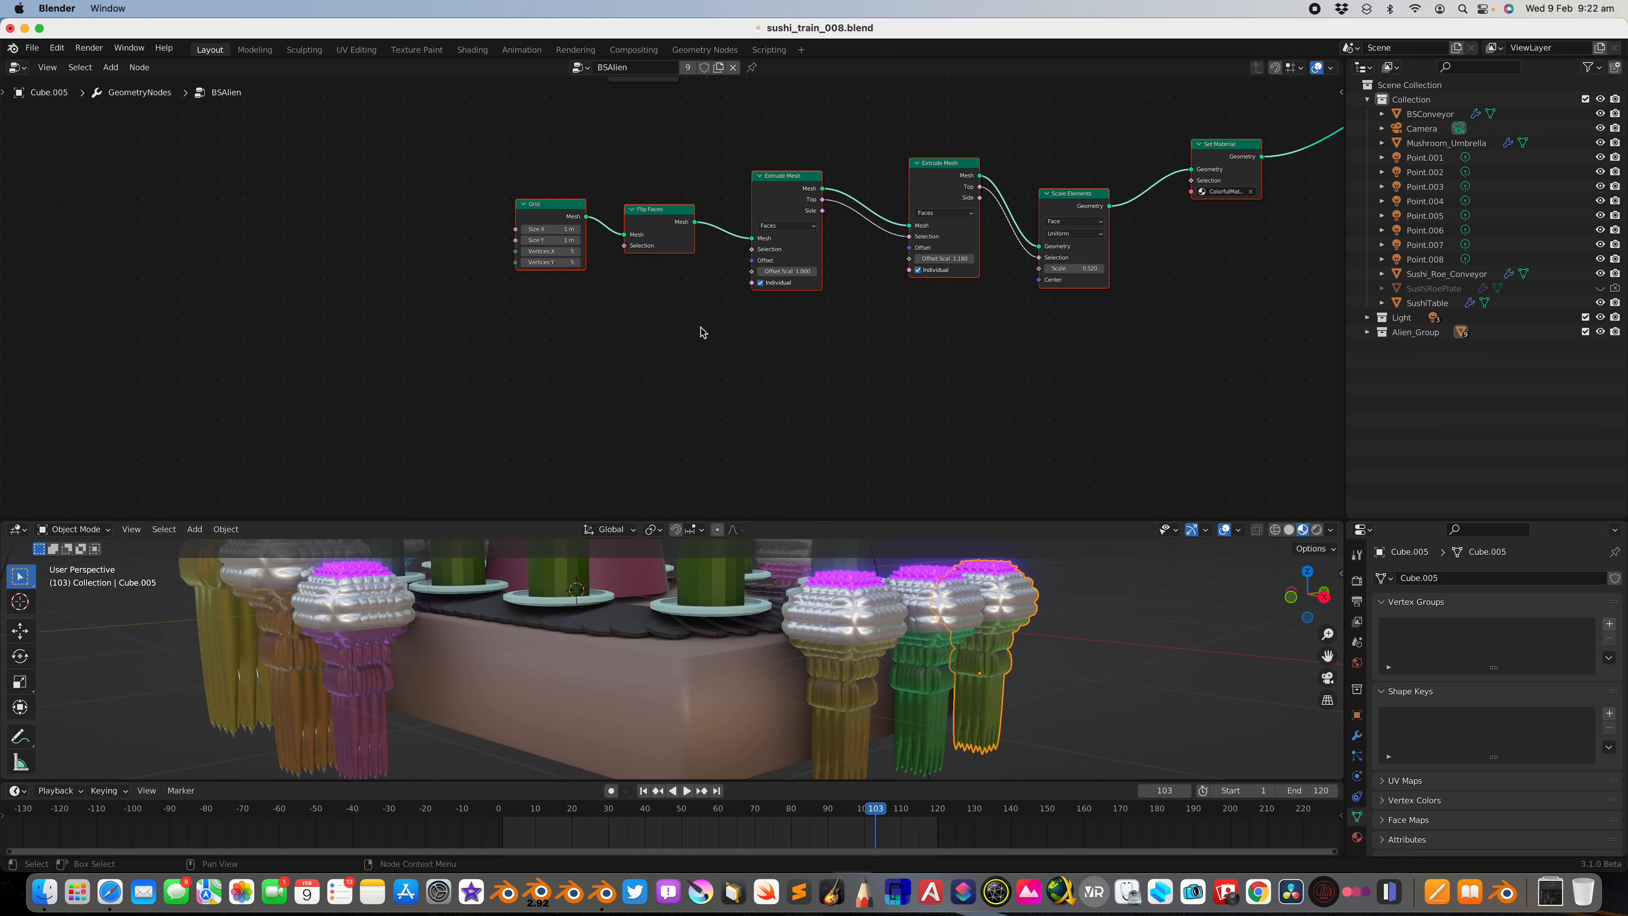
Step: Reposition the Grid node at the start of the tentacle branch
{"action": "scroll", "coordinate": [659, 308], "scroll_direction": "up", "scroll_amount": 1}
{"action": "left_click_drag", "start_coordinate": [535, 214], "coordinate": [512, 184]}
{"action": "left_click", "coordinate": [523, 202]}
{"action": "middle_click_drag", "start_coordinate": [523, 198], "coordinate": [527, 301]}
{"action": "left_click_drag", "start_coordinate": [527, 292], "coordinate": [518, 265]}
{"action": "middle_click_drag", "start_coordinate": [530, 266], "coordinate": [626, 329]}
{"action": "left_click_drag", "start_coordinate": [598, 333], "coordinate": [595, 340]}
Step: Move the upper branch's Grid node down toward the tentacle branch
{"action": "scroll", "coordinate": [552, 312], "scroll_direction": "down", "scroll_amount": 2}
{"action": "middle_click_drag", "start_coordinate": [552, 312], "coordinate": [1017, 421]}
{"action": "left_click_drag", "start_coordinate": [346, 234], "coordinate": [660, 435]}
{"action": "scroll", "coordinate": [710, 431], "scroll_direction": "down", "scroll_amount": 1}
{"action": "middle_click_drag", "start_coordinate": [710, 430], "coordinate": [756, 309]}
Step: Link the upper branch's Grid node to Flip Faces in place of the tentacle branch's own Grid, and move that Grid aside
{"action": "left_click_drag", "start_coordinate": [694, 310], "coordinate": [439, 335]}
{"action": "left_click_drag", "start_coordinate": [1244, 364], "coordinate": [862, 358]}
{"action": "middle_click_drag", "start_coordinate": [863, 357], "coordinate": [696, 329]}
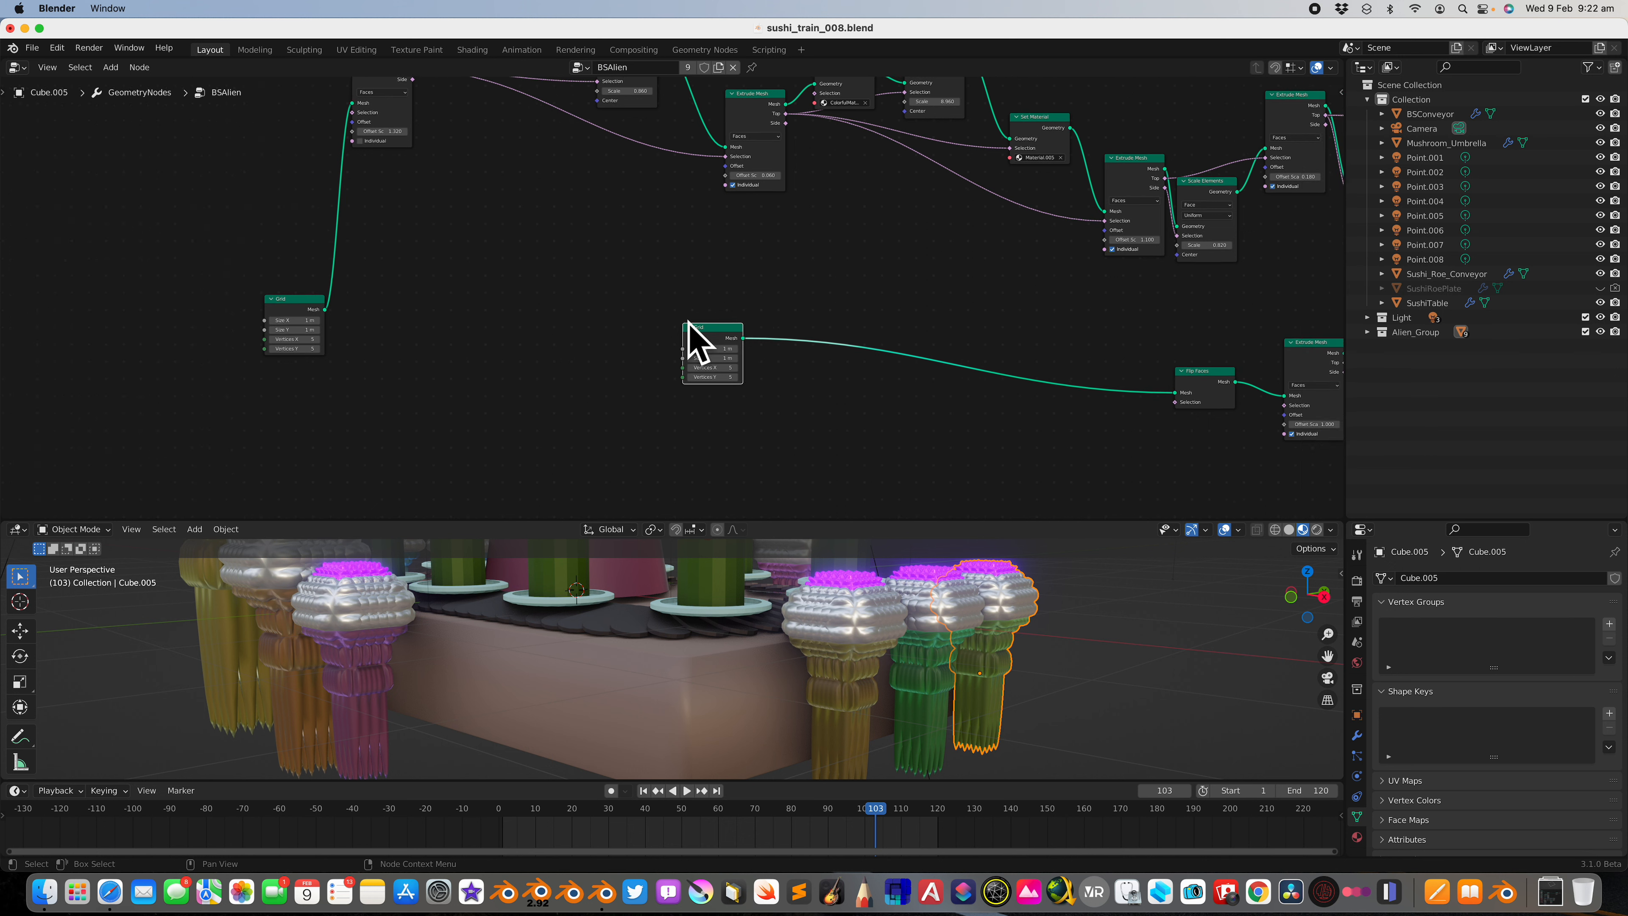
{"action": "left_click_drag", "start_coordinate": [305, 303], "coordinate": [247, 296]}
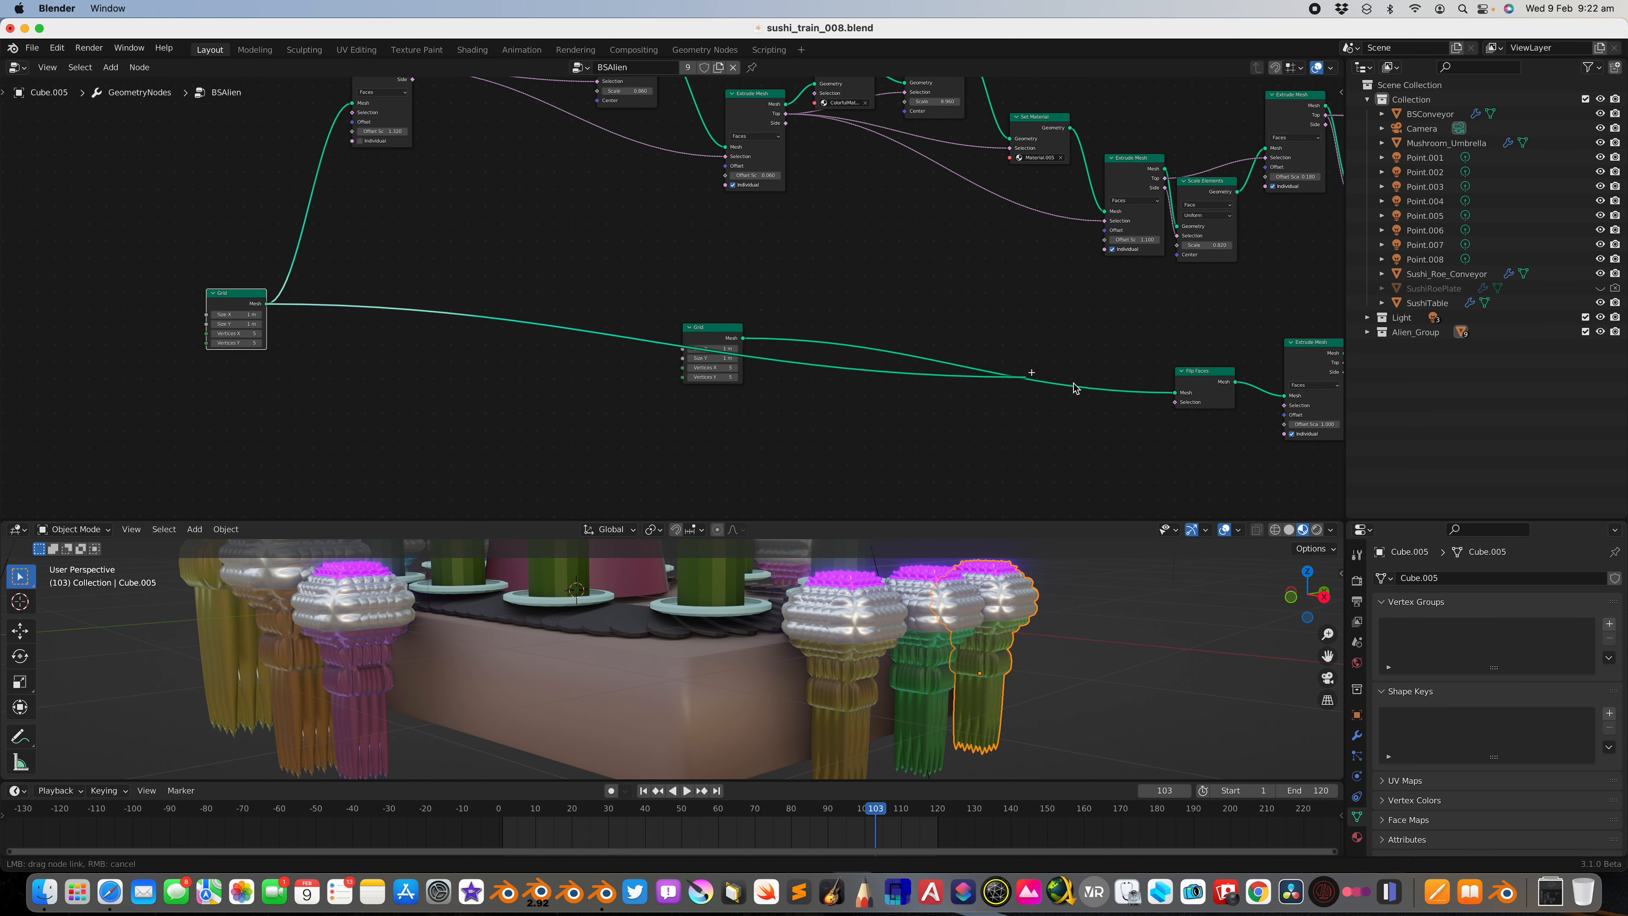
{"action": "left_click_drag", "start_coordinate": [721, 333], "coordinate": [744, 284]}
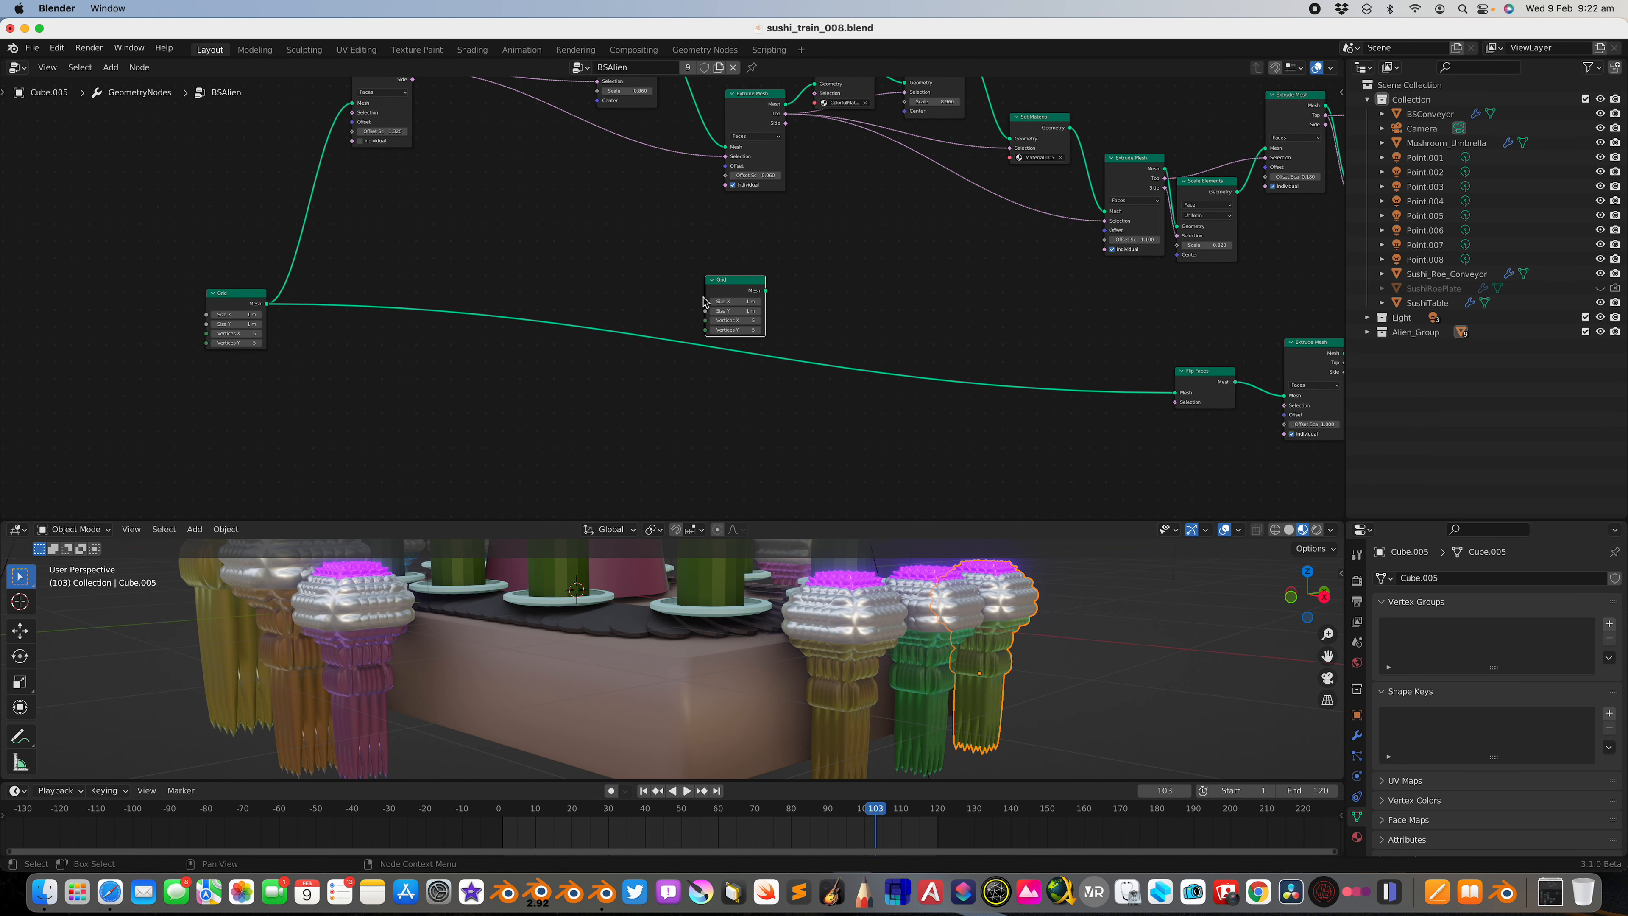
Step: Set the shared Grid node's Vertices X and Vertices Y to 3
{"action": "middle_click_drag", "start_coordinate": [491, 339], "coordinate": [652, 280]}
{"action": "scroll", "coordinate": [652, 279], "scroll_direction": "up", "scroll_amount": 2}
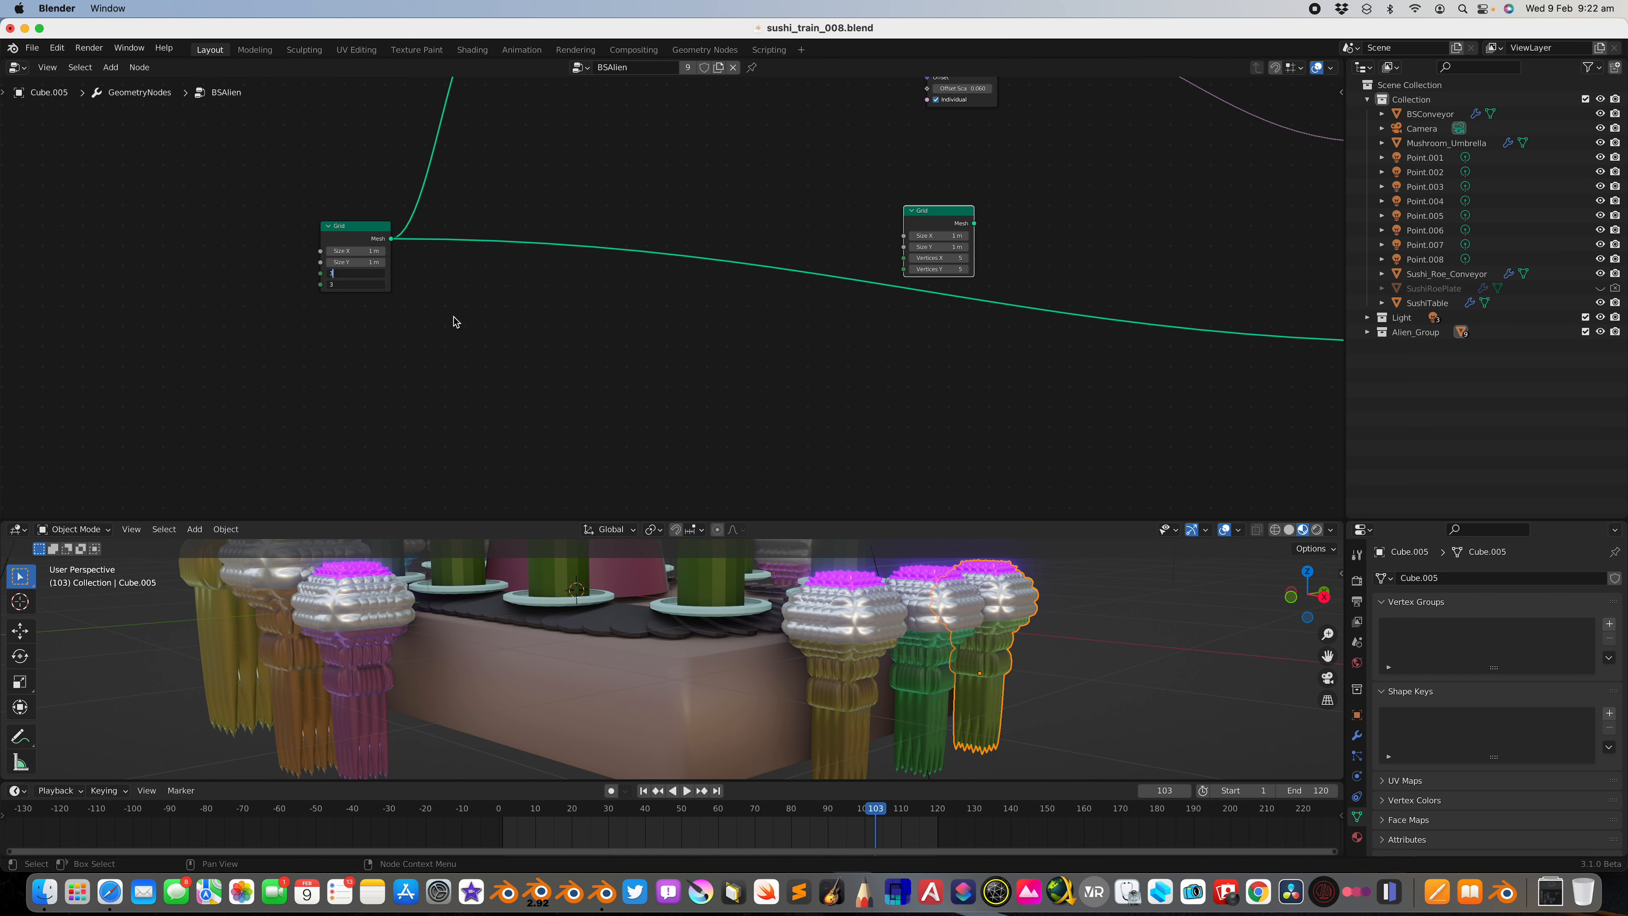
{"action": "key", "text": "Return"}
{"action": "middle_click_drag", "start_coordinate": [625, 662], "coordinate": [728, 690]}
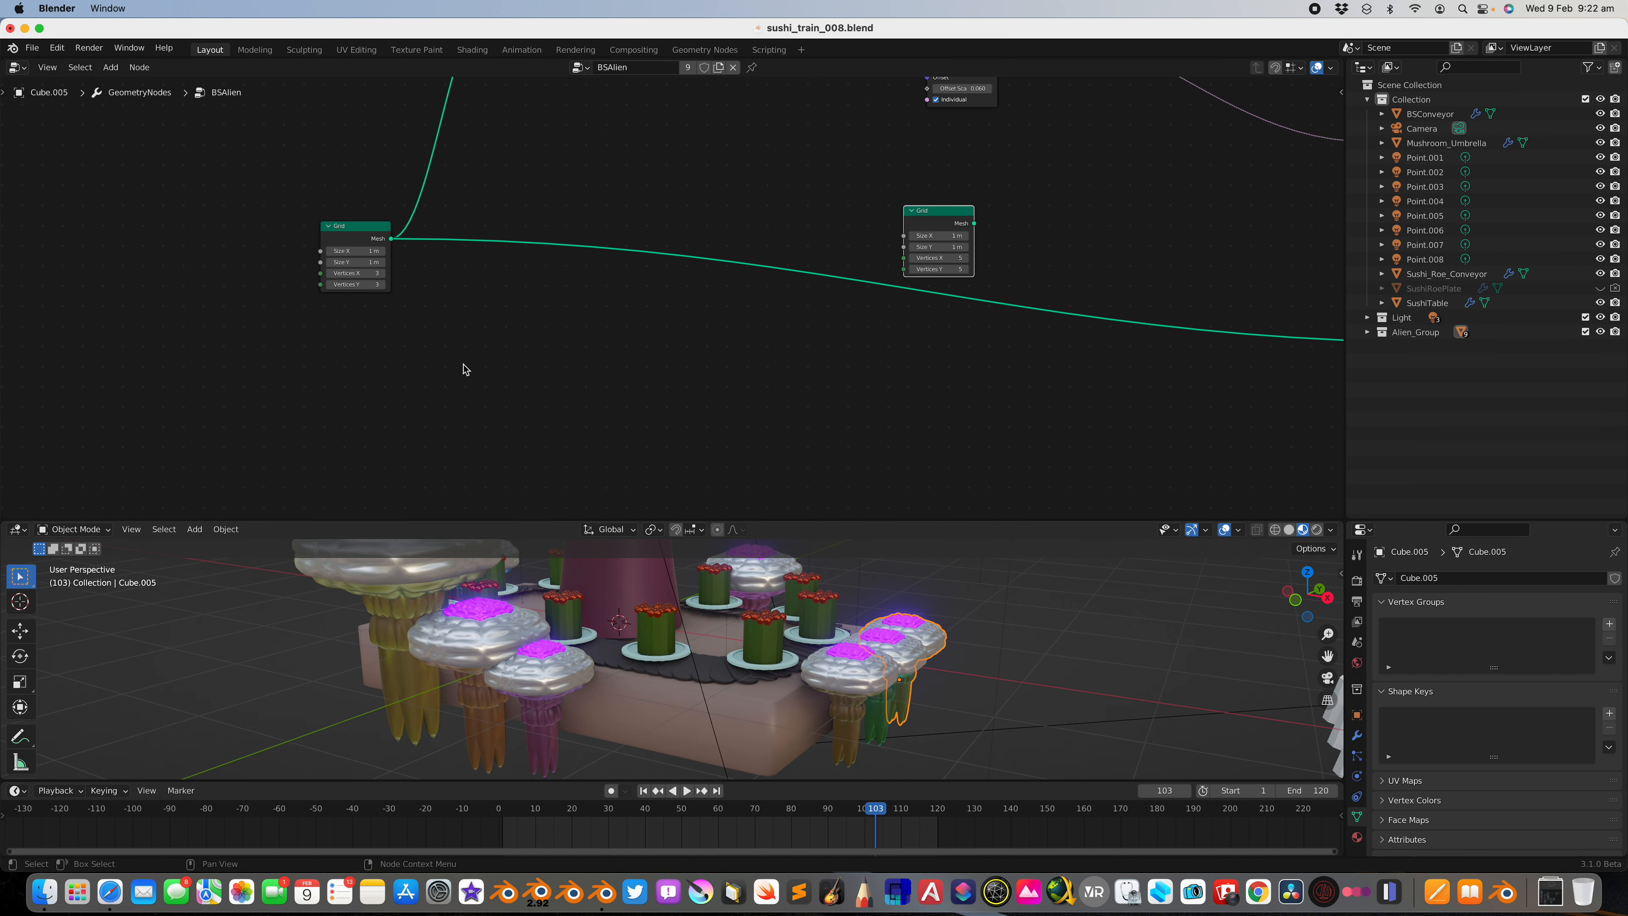
Step: Delete the disconnected Grid node
{"action": "left_click_drag", "start_coordinate": [940, 220], "coordinate": [659, 325]}
{"action": "key", "text": "x"}
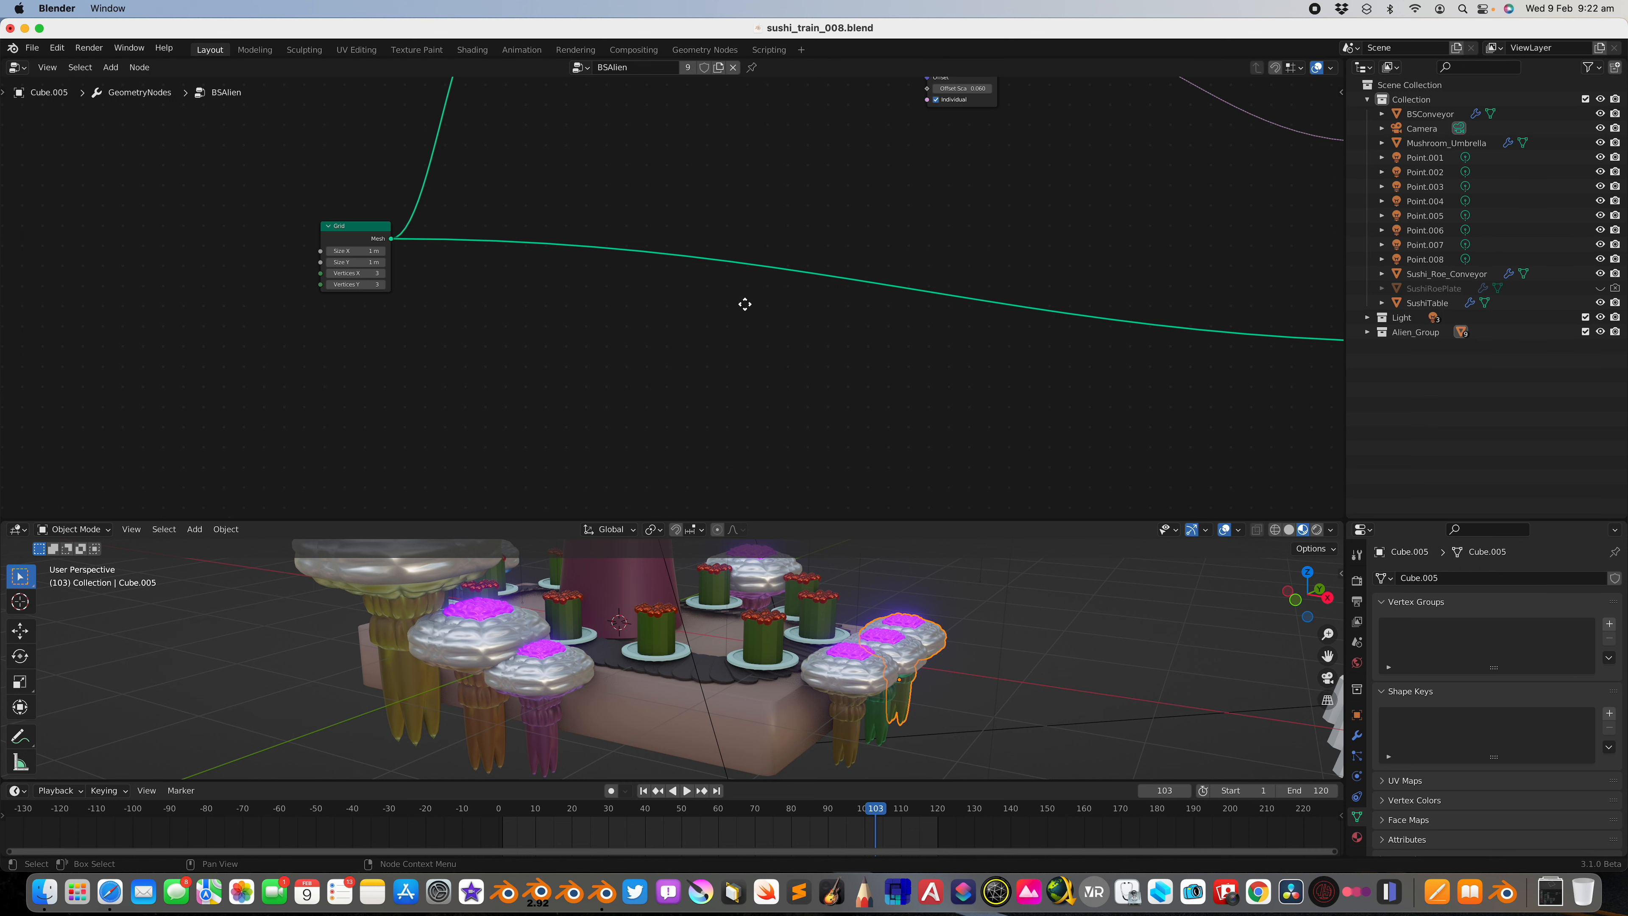
{"action": "middle_click_drag", "start_coordinate": [745, 305], "coordinate": [449, 375]}
{"action": "scroll", "coordinate": [651, 263], "scroll_direction": "down", "scroll_amount": 1}
Step: Switch the window to full screen and save the file
{"action": "left_click", "coordinate": [38, 29]}
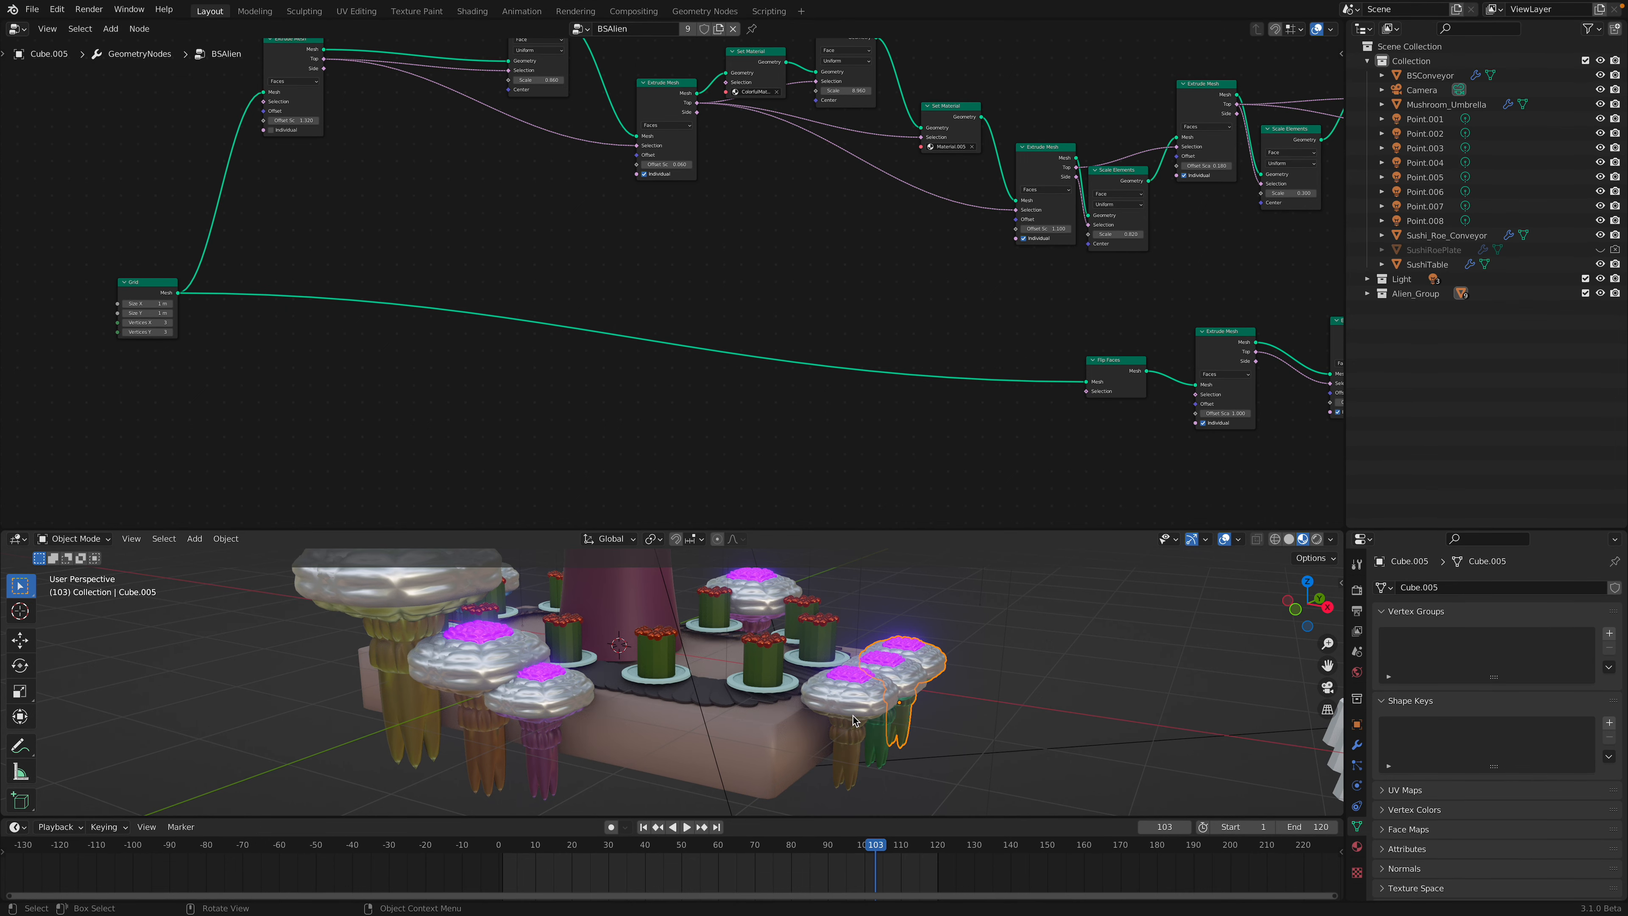
{"action": "scroll", "coordinate": [859, 716], "scroll_direction": "down", "scroll_amount": 2}
{"action": "key", "text": "ctrl+s"}
{"action": "middle_click_drag", "start_coordinate": [859, 716], "coordinate": [920, 646]}
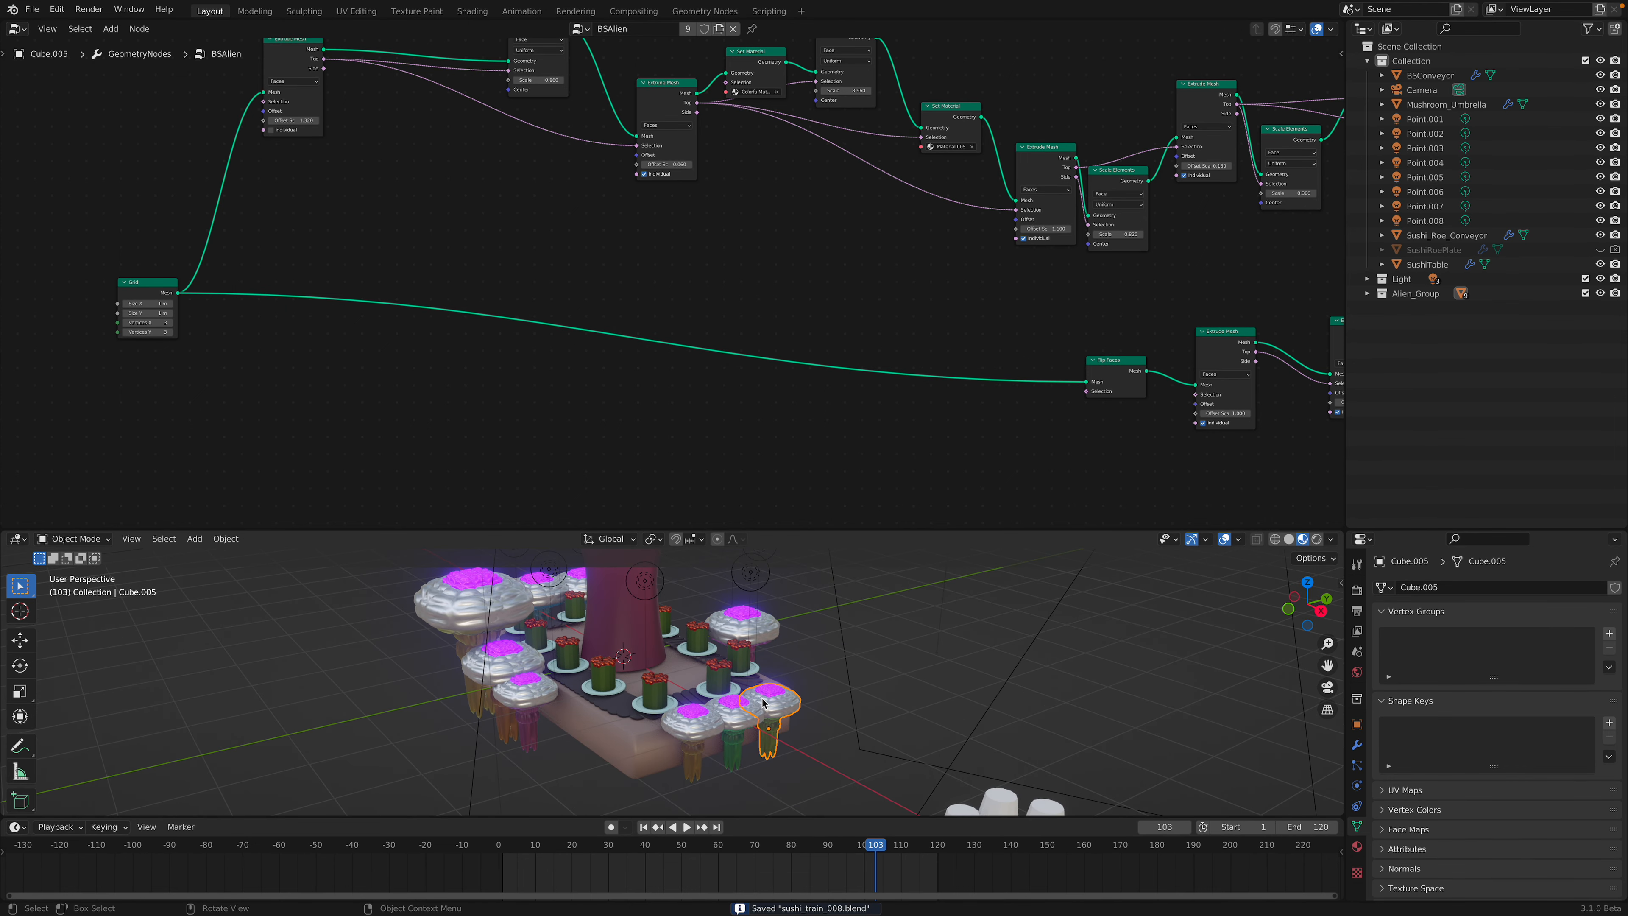
Step: Play the conveyor animation while viewing the aliens around the table, and stop it
{"action": "middle_click_drag", "start_coordinate": [762, 704], "coordinate": [788, 708]}
{"action": "middle_click_drag", "start_coordinate": [711, 649], "coordinate": [737, 653]}
{"action": "key", "text": "space"}
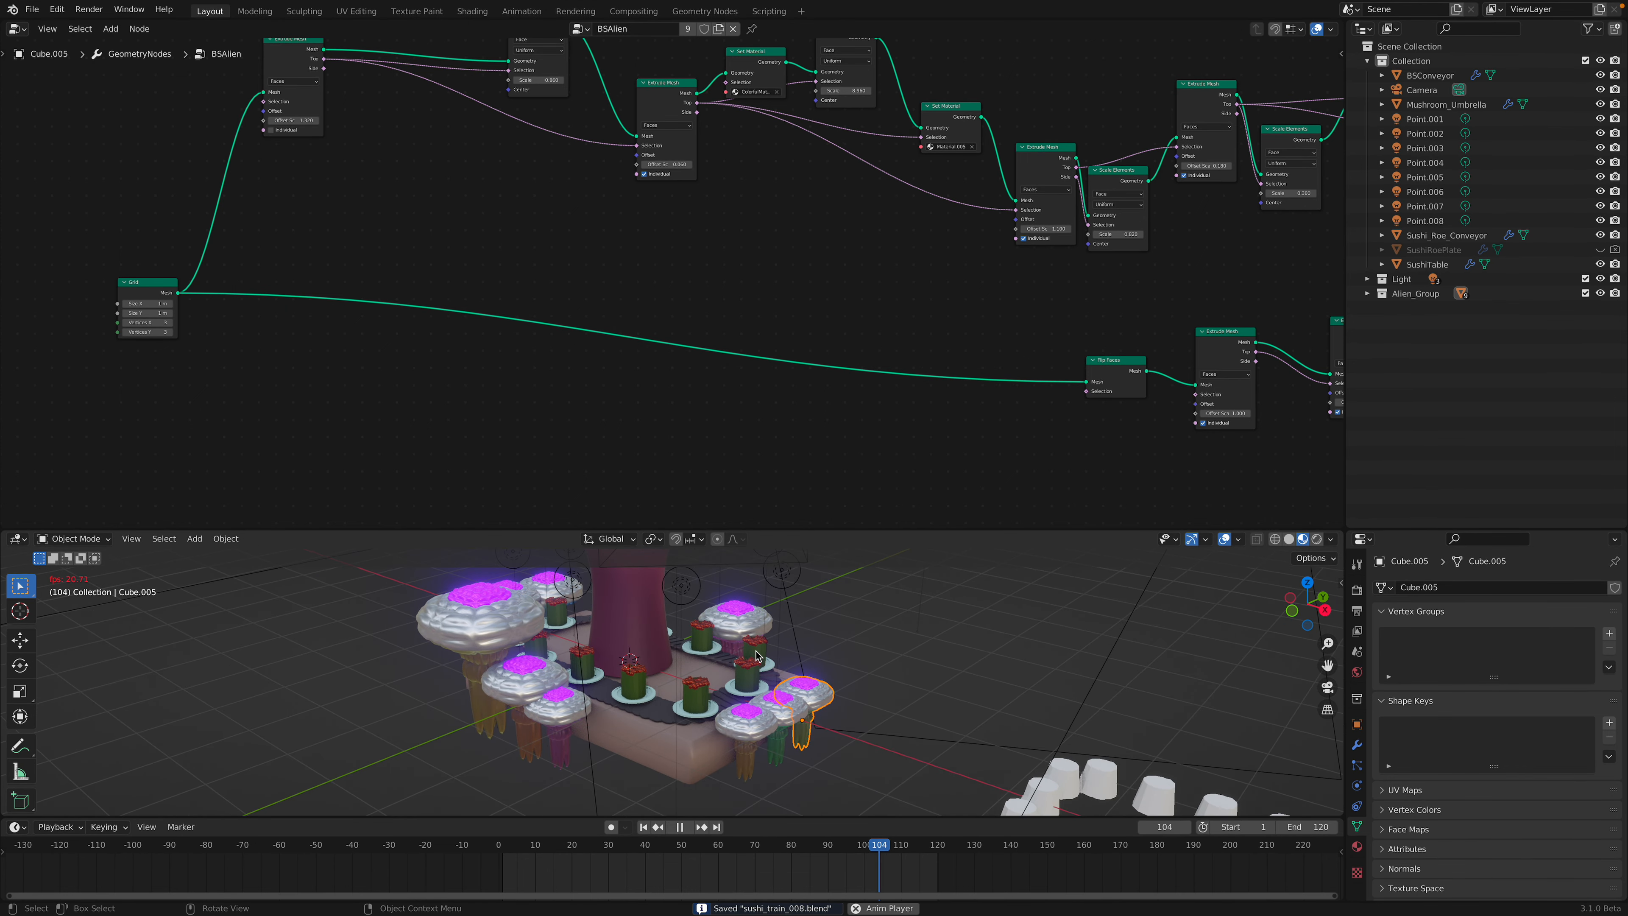
{"action": "scroll", "coordinate": [756, 655], "scroll_direction": "up", "scroll_amount": 3}
{"action": "key", "text": "space"}
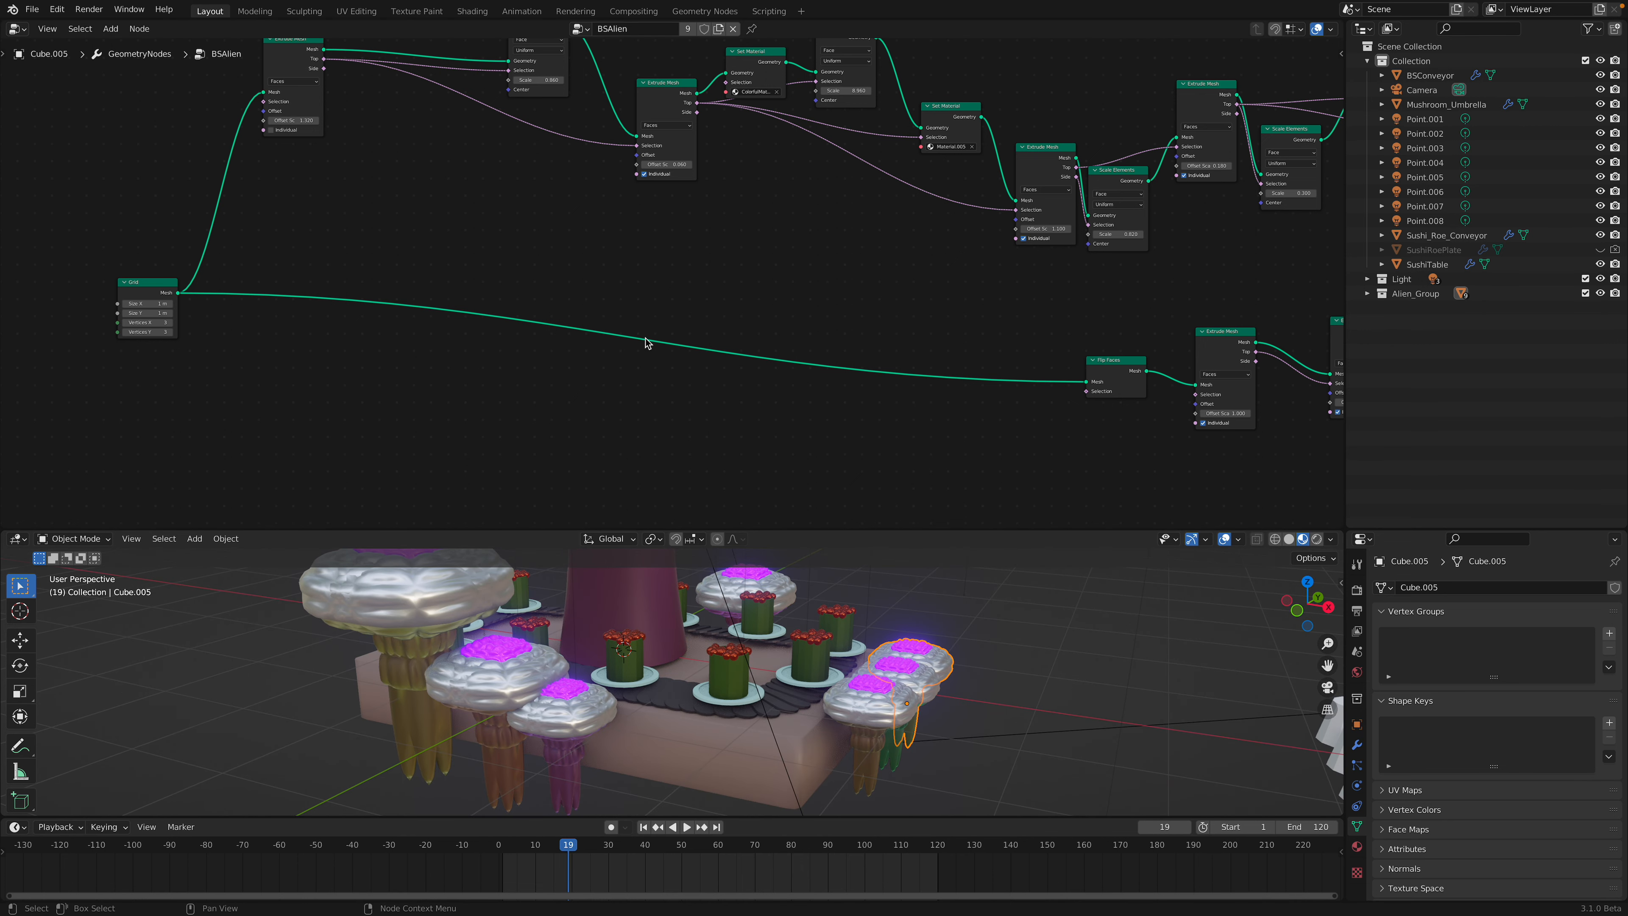
Step: Enlarge the 3D viewport by shifting the border between it and the node editor upward
{"action": "middle_click_drag", "start_coordinate": [647, 344], "coordinate": [619, 319]}
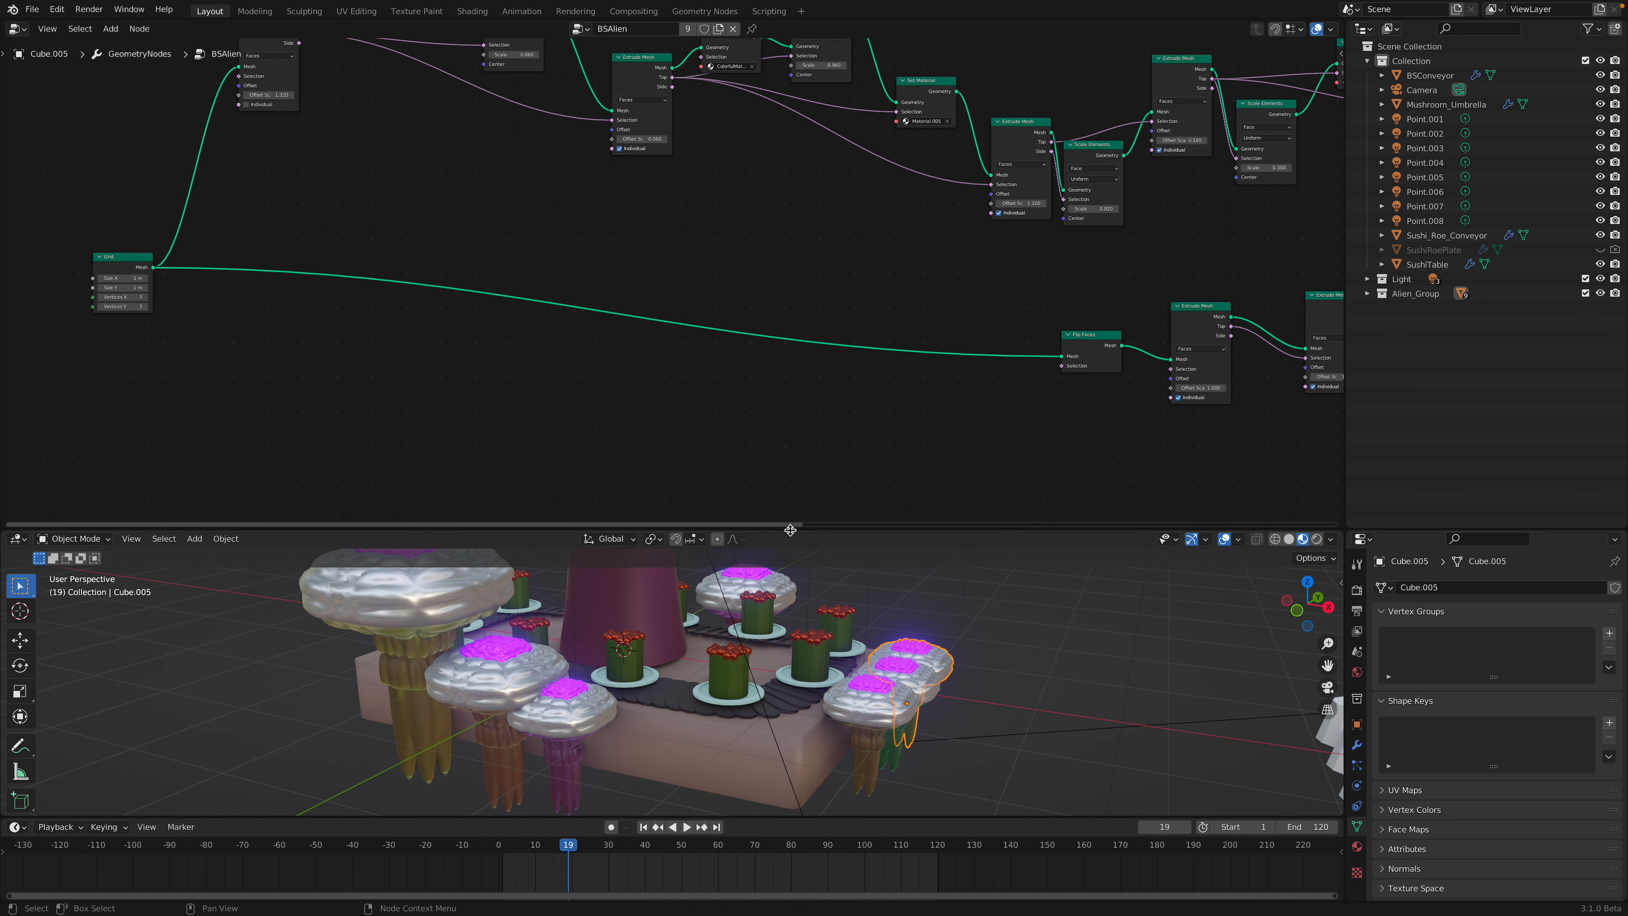
{"action": "left_click_drag", "start_coordinate": [790, 530], "coordinate": [795, 315]}
{"action": "middle_click_drag", "start_coordinate": [810, 411], "coordinate": [803, 414]}
{"action": "scroll", "coordinate": [801, 415], "scroll_direction": "down", "scroll_amount": 2}
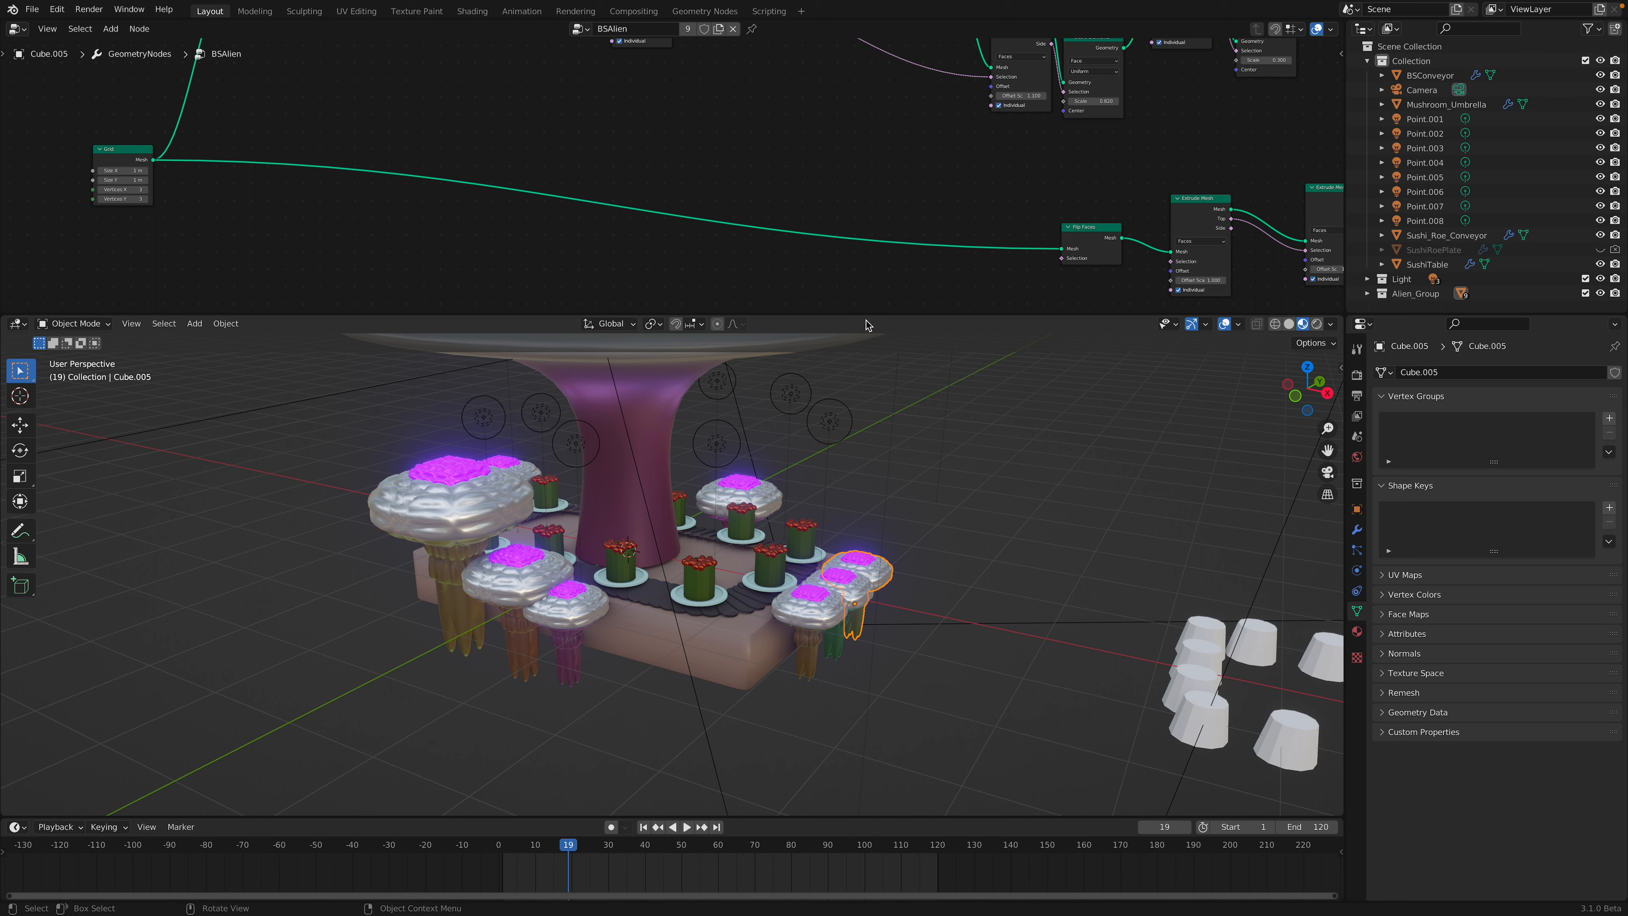
{"action": "left_click_drag", "start_coordinate": [865, 341], "coordinate": [863, 420]}
Step: Reposition the tentacle branch's Flip Faces and first Extrude Mesh nodes
{"action": "middle_click_drag", "start_coordinate": [979, 306], "coordinate": [859, 322]}
{"action": "left_click_drag", "start_coordinate": [963, 253], "coordinate": [930, 247]}
{"action": "middle_click_drag", "start_coordinate": [1005, 214], "coordinate": [913, 221]}
{"action": "scroll", "coordinate": [913, 220], "scroll_direction": "up", "scroll_amount": 2}
{"action": "left_click_drag", "start_coordinate": [1043, 238], "coordinate": [1015, 215]}
Step: Reposition the shared Grid node and adjust the offset scale of the upper branch's first Extrude Mesh node
{"action": "middle_click_drag", "start_coordinate": [832, 285], "coordinate": [1417, 421]}
{"action": "left_click_drag", "start_coordinate": [353, 297], "coordinate": [327, 281]}
{"action": "scroll", "coordinate": [382, 218], "scroll_direction": "down", "scroll_amount": 1}
{"action": "middle_click_drag", "start_coordinate": [382, 218], "coordinate": [368, 265]}
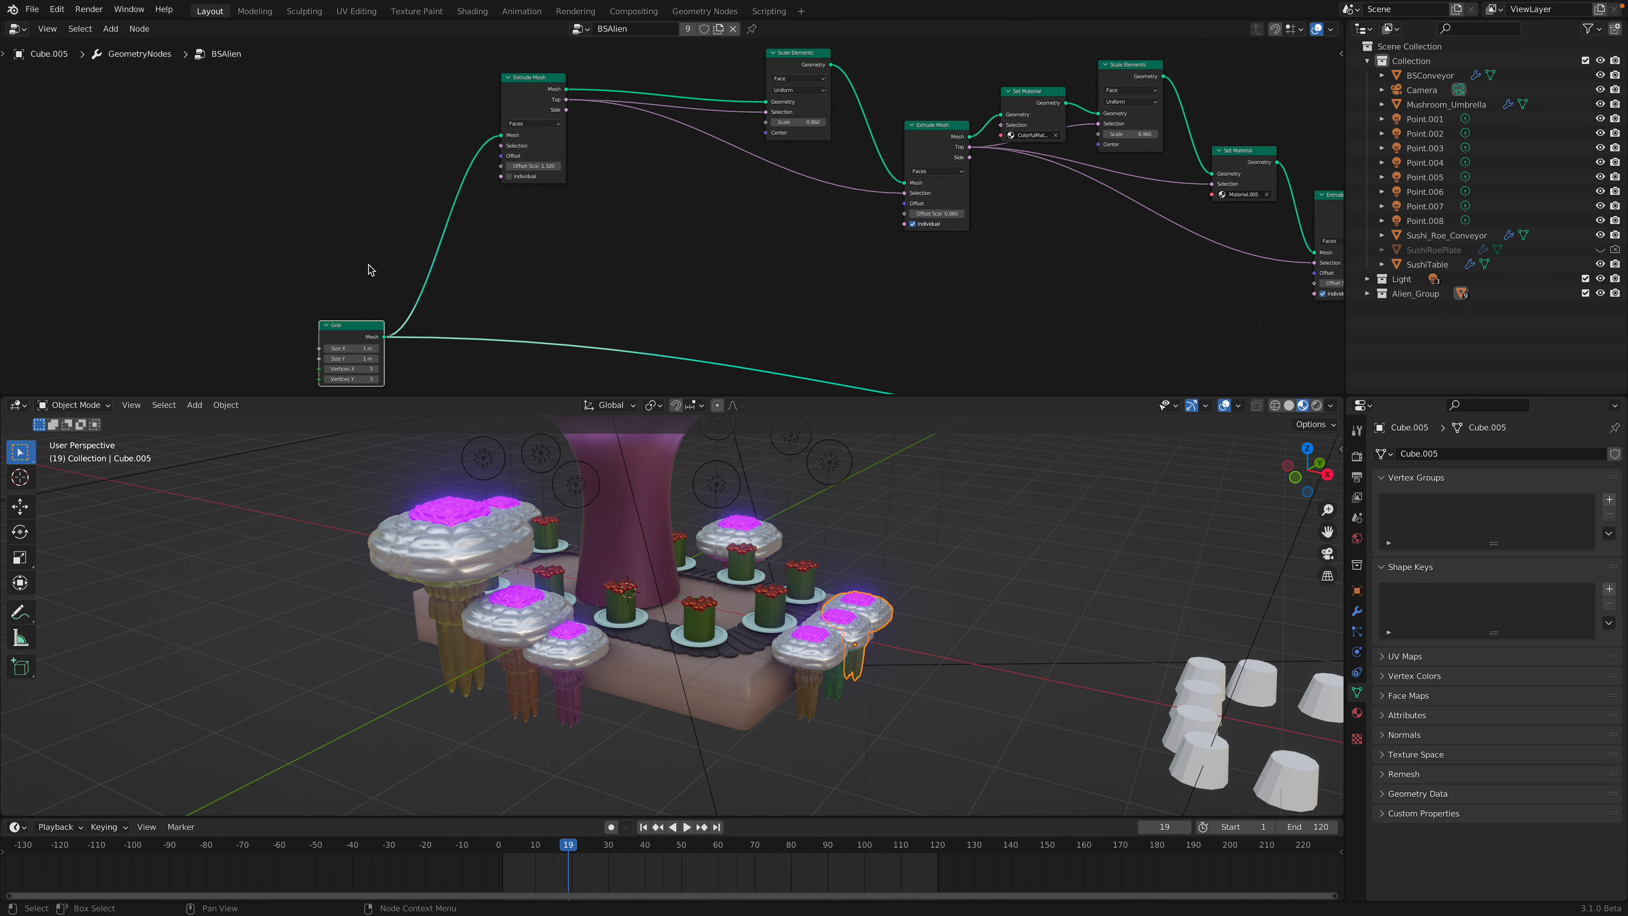
{"action": "mouse_move", "coordinate": [533, 166]}
{"action": "left_mouse_down"}
{"action": "mouse_move", "coordinate": [622, 165]}
{"action": "mouse_move", "coordinate": [525, 165]}
{"action": "left_mouse_up"}
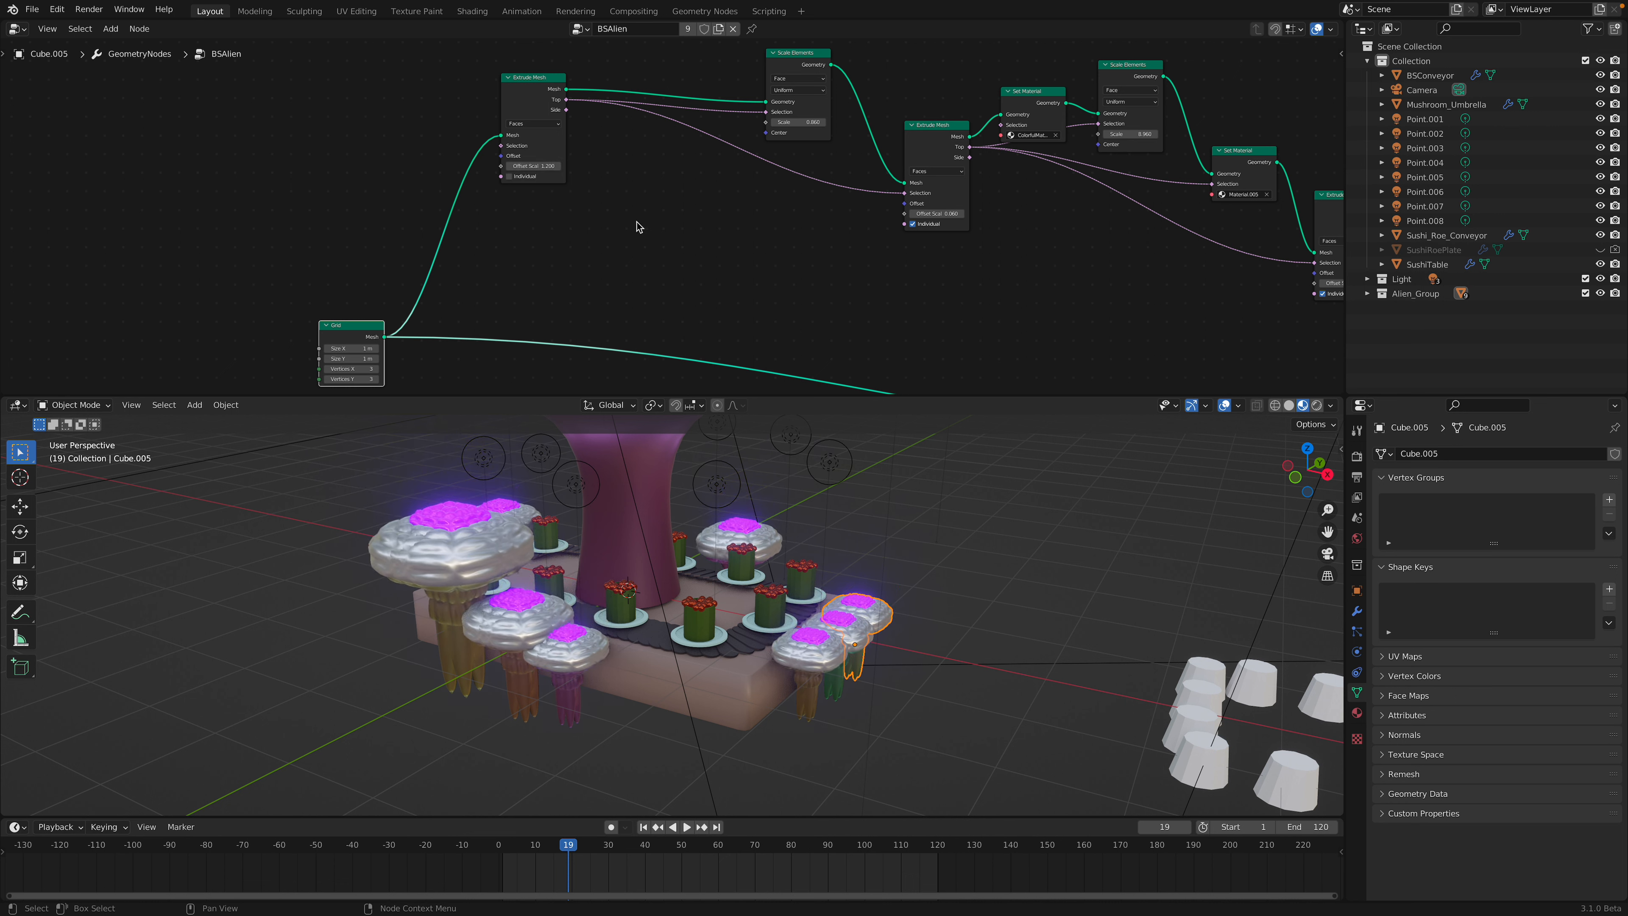
Step: Move the shared Grid node farther from both branches and move Flip Faces away from the Extrude Mesh node
{"action": "middle_click_drag", "start_coordinate": [420, 331], "coordinate": [320, 208]}
{"action": "left_click_drag", "start_coordinate": [268, 205], "coordinate": [215, 212]}
{"action": "middle_click_drag", "start_coordinate": [1138, 321], "coordinate": [738, 255]}
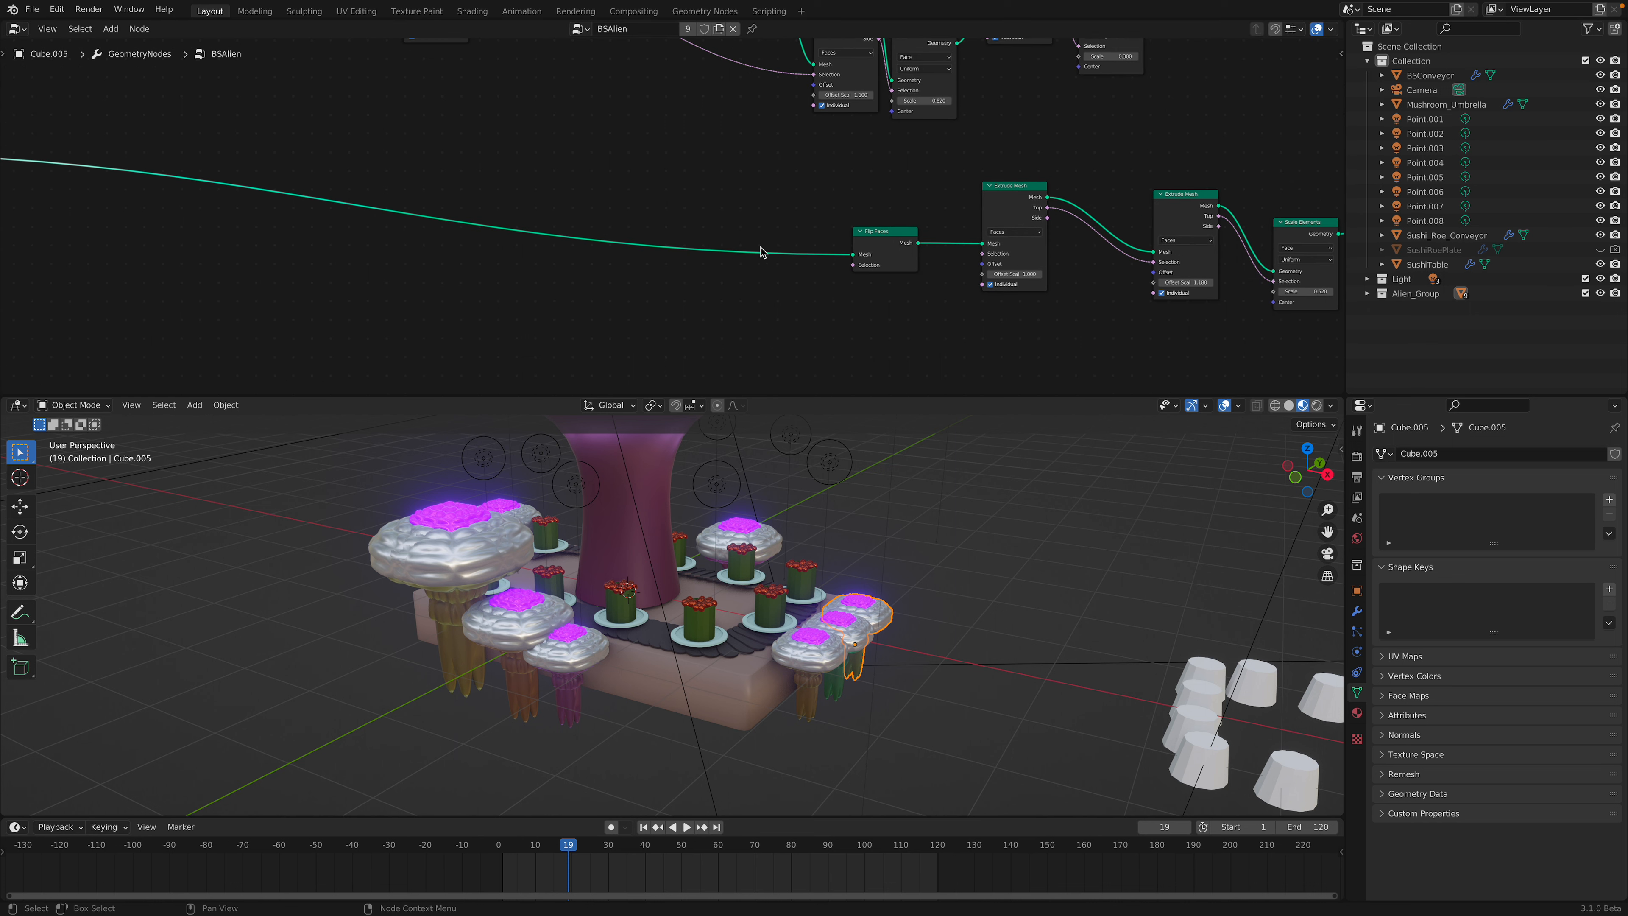
{"action": "scroll", "coordinate": [737, 255], "scroll_direction": "up", "scroll_amount": 2}
{"action": "left_click_drag", "start_coordinate": [917, 255], "coordinate": [827, 255]}
{"action": "scroll", "coordinate": [724, 203], "scroll_direction": "up", "scroll_amount": 1}
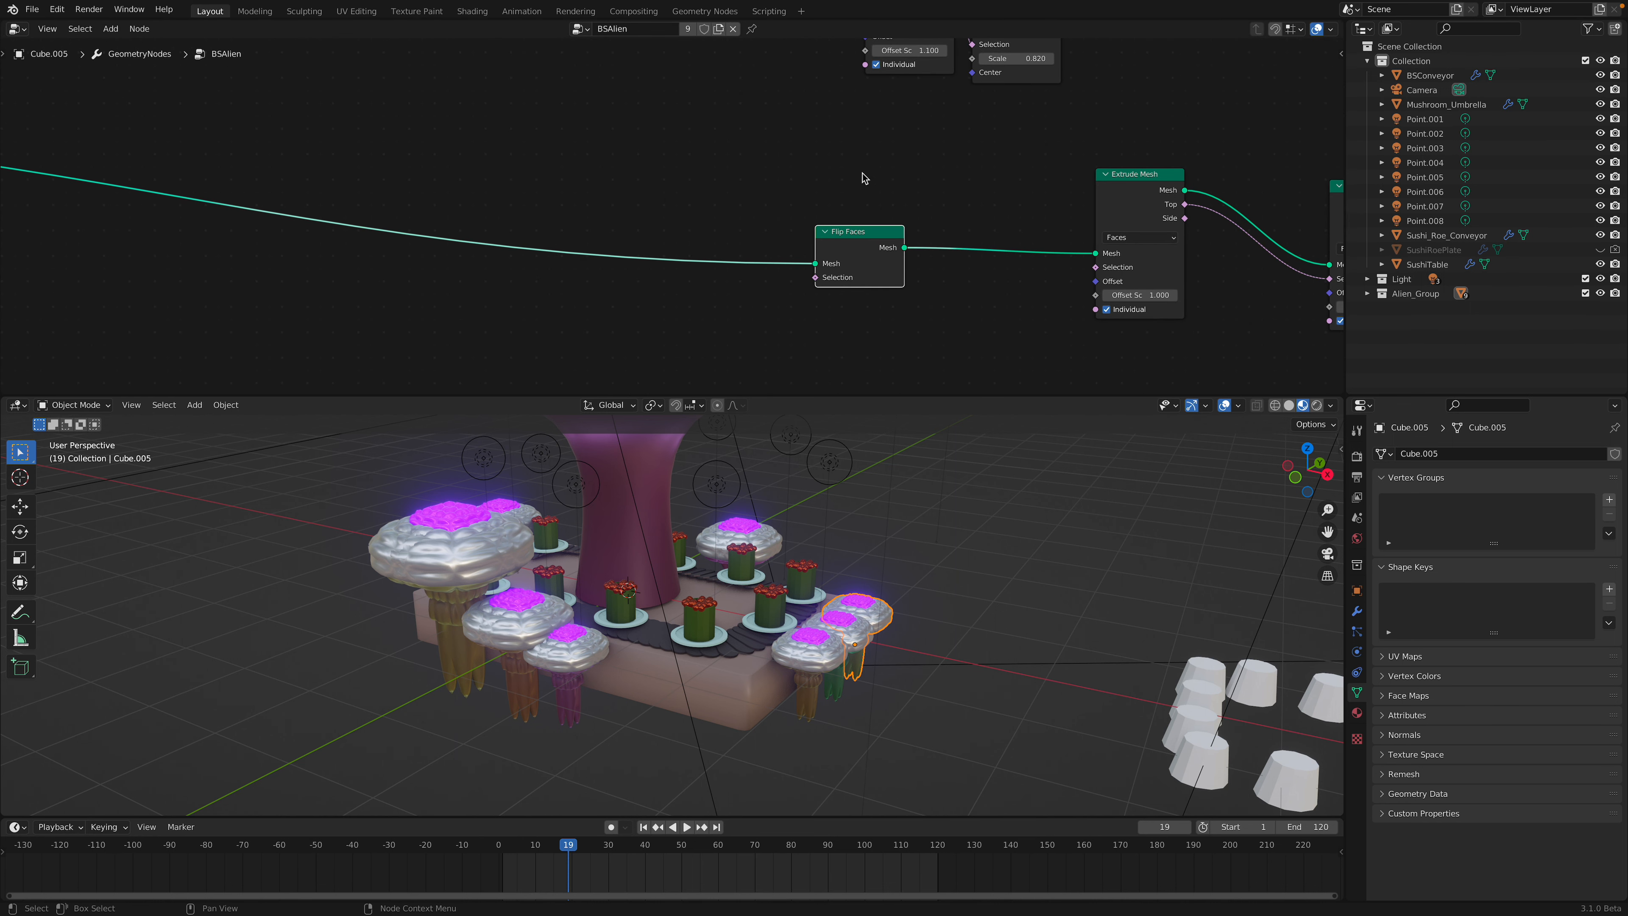
Step: Move the tentacle branch's first Extrude Mesh node closer to Flip Faces
{"action": "middle_click_drag", "start_coordinate": [899, 265], "coordinate": [811, 230]}
{"action": "middle_click_drag", "start_coordinate": [930, 220], "coordinate": [822, 216]}
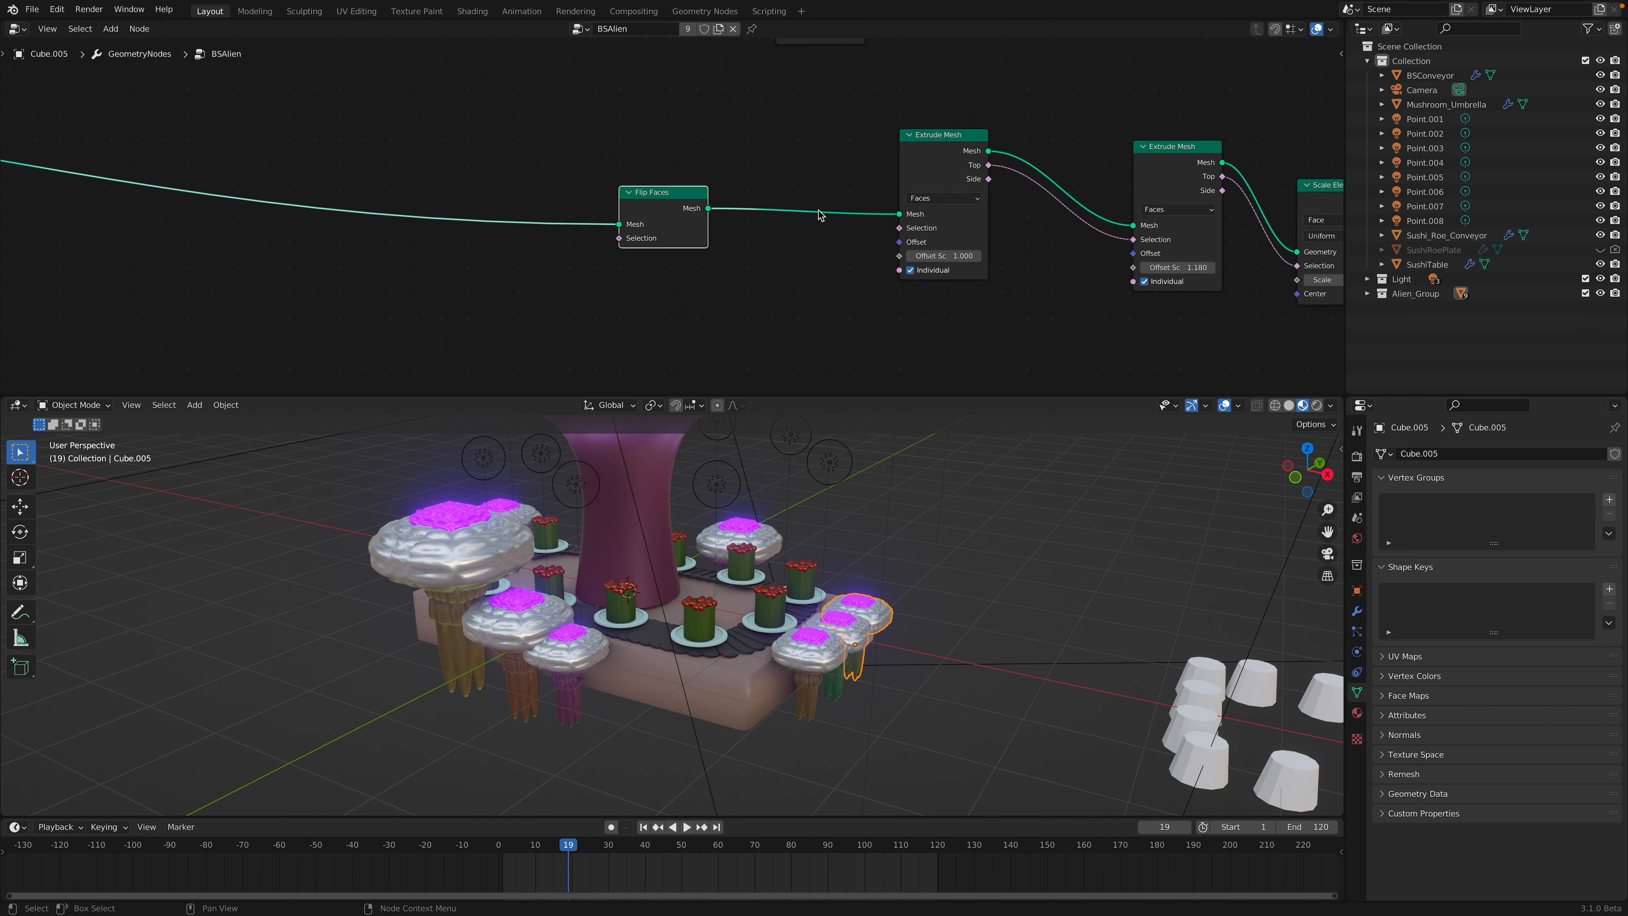
{"action": "left_click_drag", "start_coordinate": [929, 176], "coordinate": [871, 168]}
{"action": "middle_click_drag", "start_coordinate": [899, 202], "coordinate": [846, 225]}
{"action": "left_click_drag", "start_coordinate": [838, 174], "coordinate": [837, 171]}
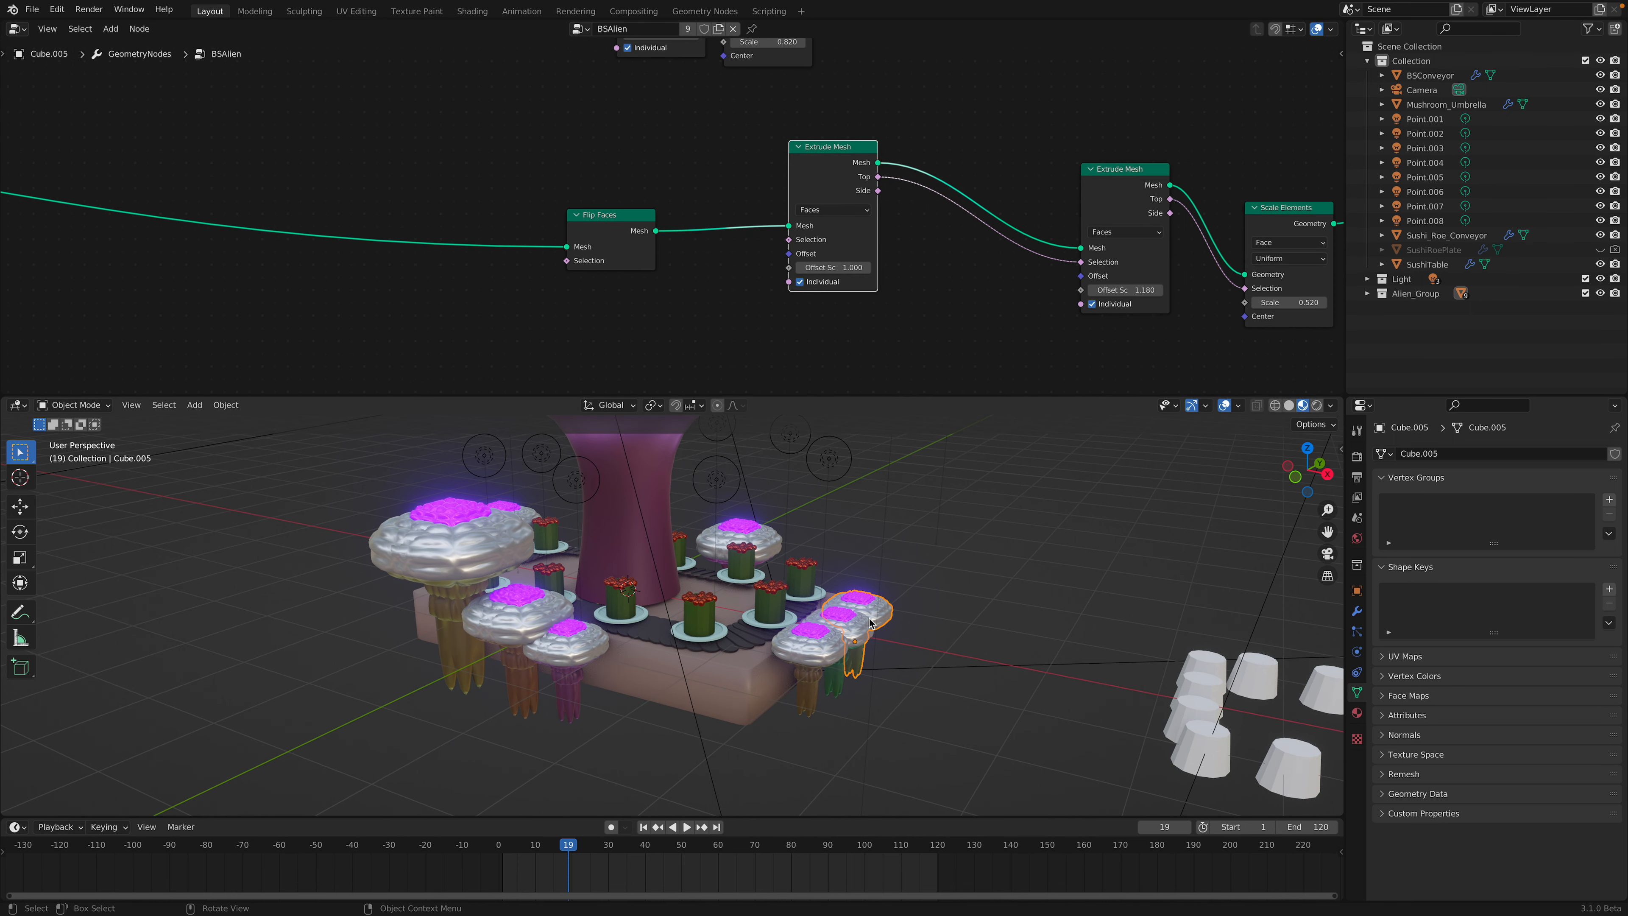
{"action": "left_click_drag", "start_coordinate": [820, 191], "coordinate": [813, 199]}
Step: Reposition the tentacle branch's second Extrude Mesh and Scale Elements nodes
{"action": "middle_click_drag", "start_coordinate": [813, 199], "coordinate": [556, 212]}
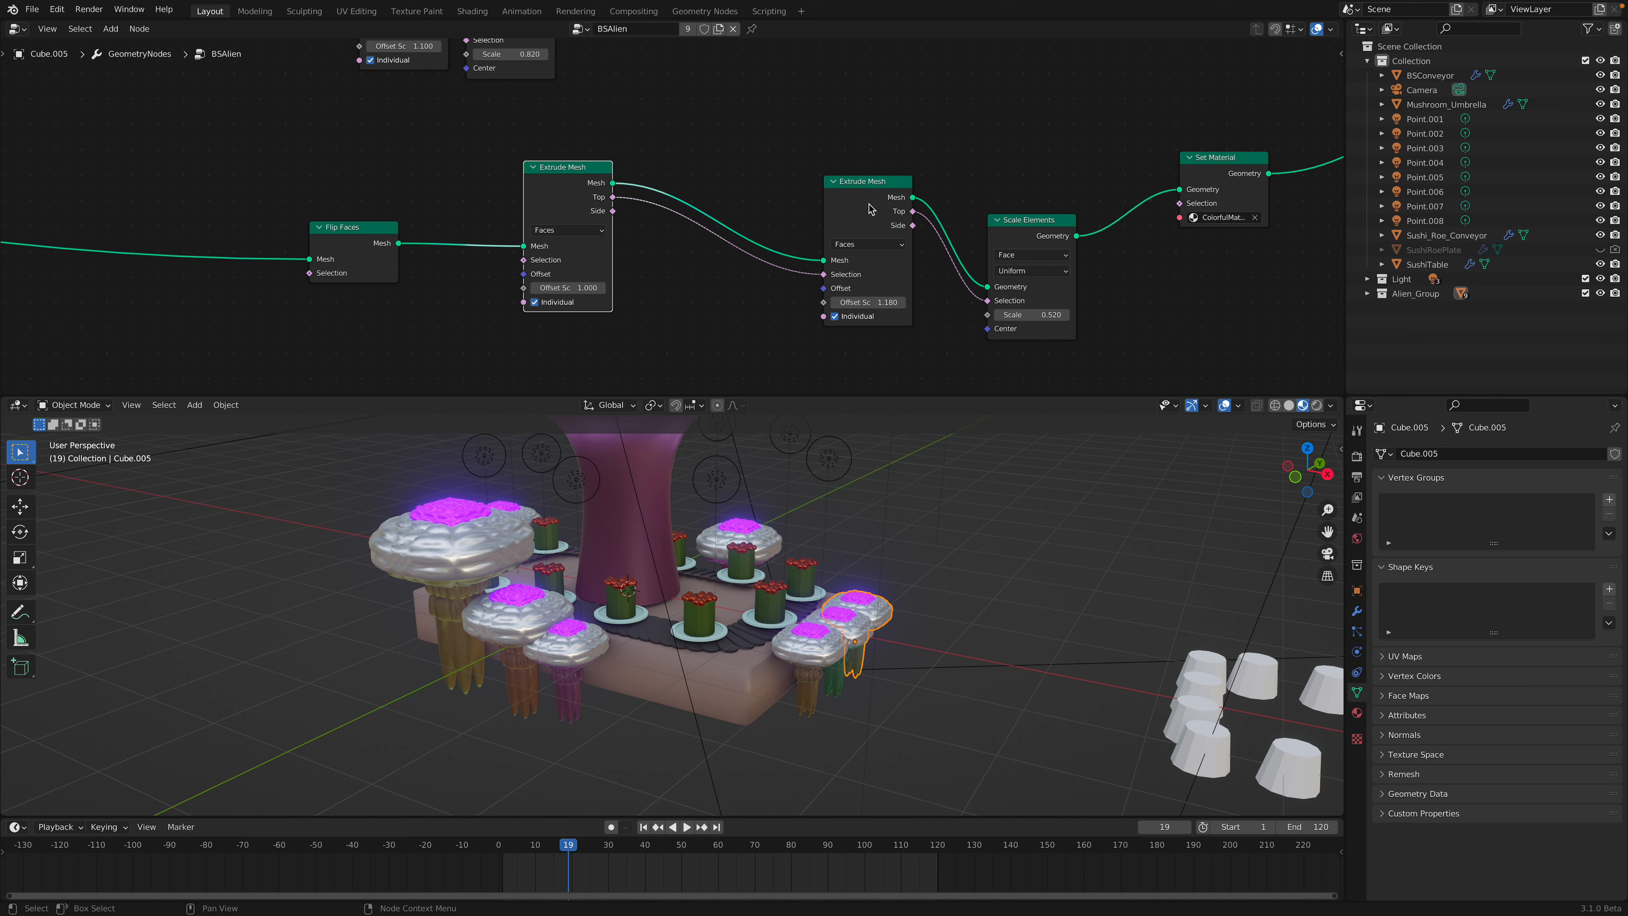
{"action": "left_click_drag", "start_coordinate": [870, 206], "coordinate": [726, 191]}
{"action": "left_click_drag", "start_coordinate": [1041, 227], "coordinate": [1012, 219]}
{"action": "middle_click_drag", "start_coordinate": [1012, 219], "coordinate": [672, 242]}
{"action": "middle_click_drag", "start_coordinate": [867, 173], "coordinate": [593, 282]}
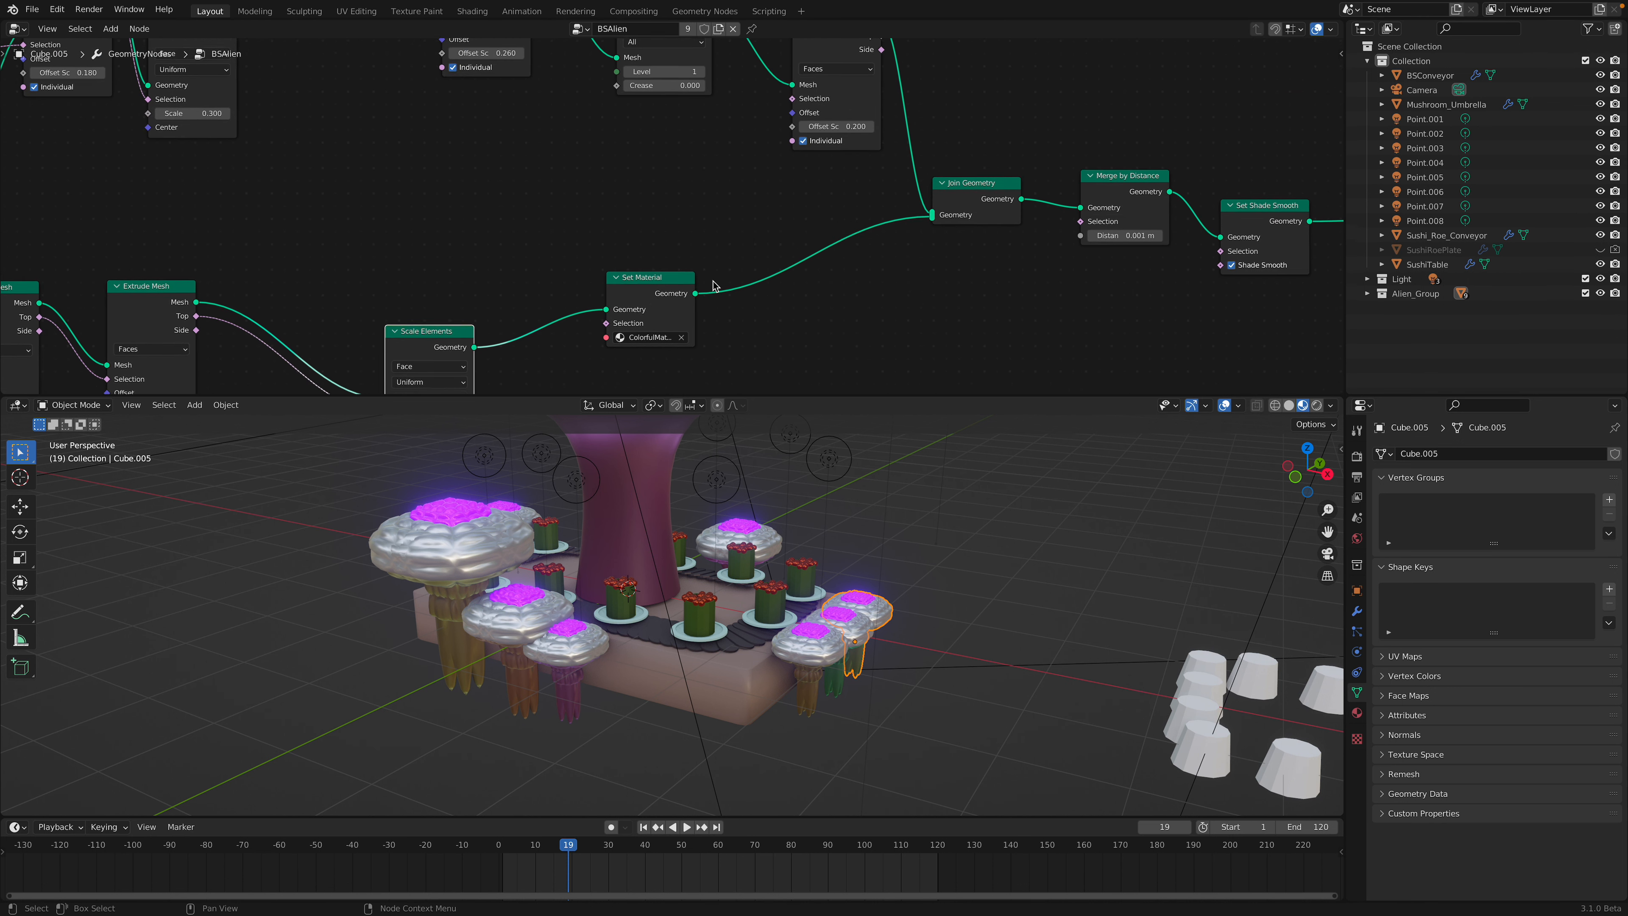
Step: Mute and unmute the Merge by Distance node repeatedly to compare its effect on the aliens
{"action": "middle_click_drag", "start_coordinate": [1012, 211], "coordinate": [885, 233]}
{"action": "left_click_drag", "start_coordinate": [946, 230], "coordinate": [962, 226]}
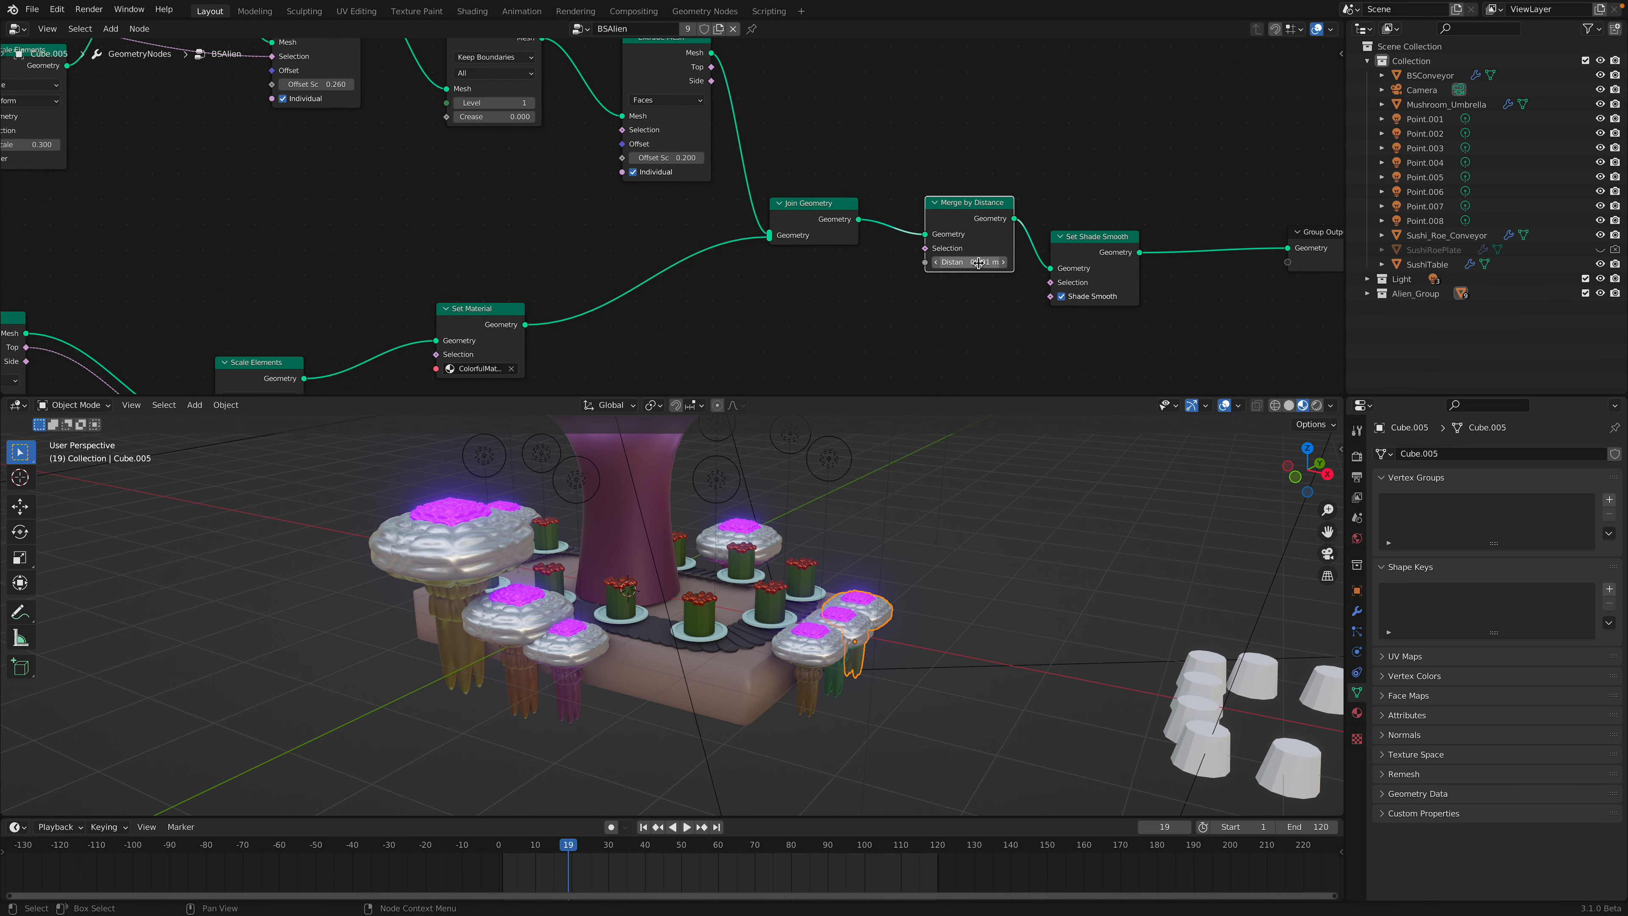
{"action": "key", "text": "m"}
{"action": "middle_click_drag", "start_coordinate": [908, 573], "coordinate": [932, 557]}
{"action": "scroll", "coordinate": [932, 556], "scroll_direction": "up", "scroll_amount": 2}
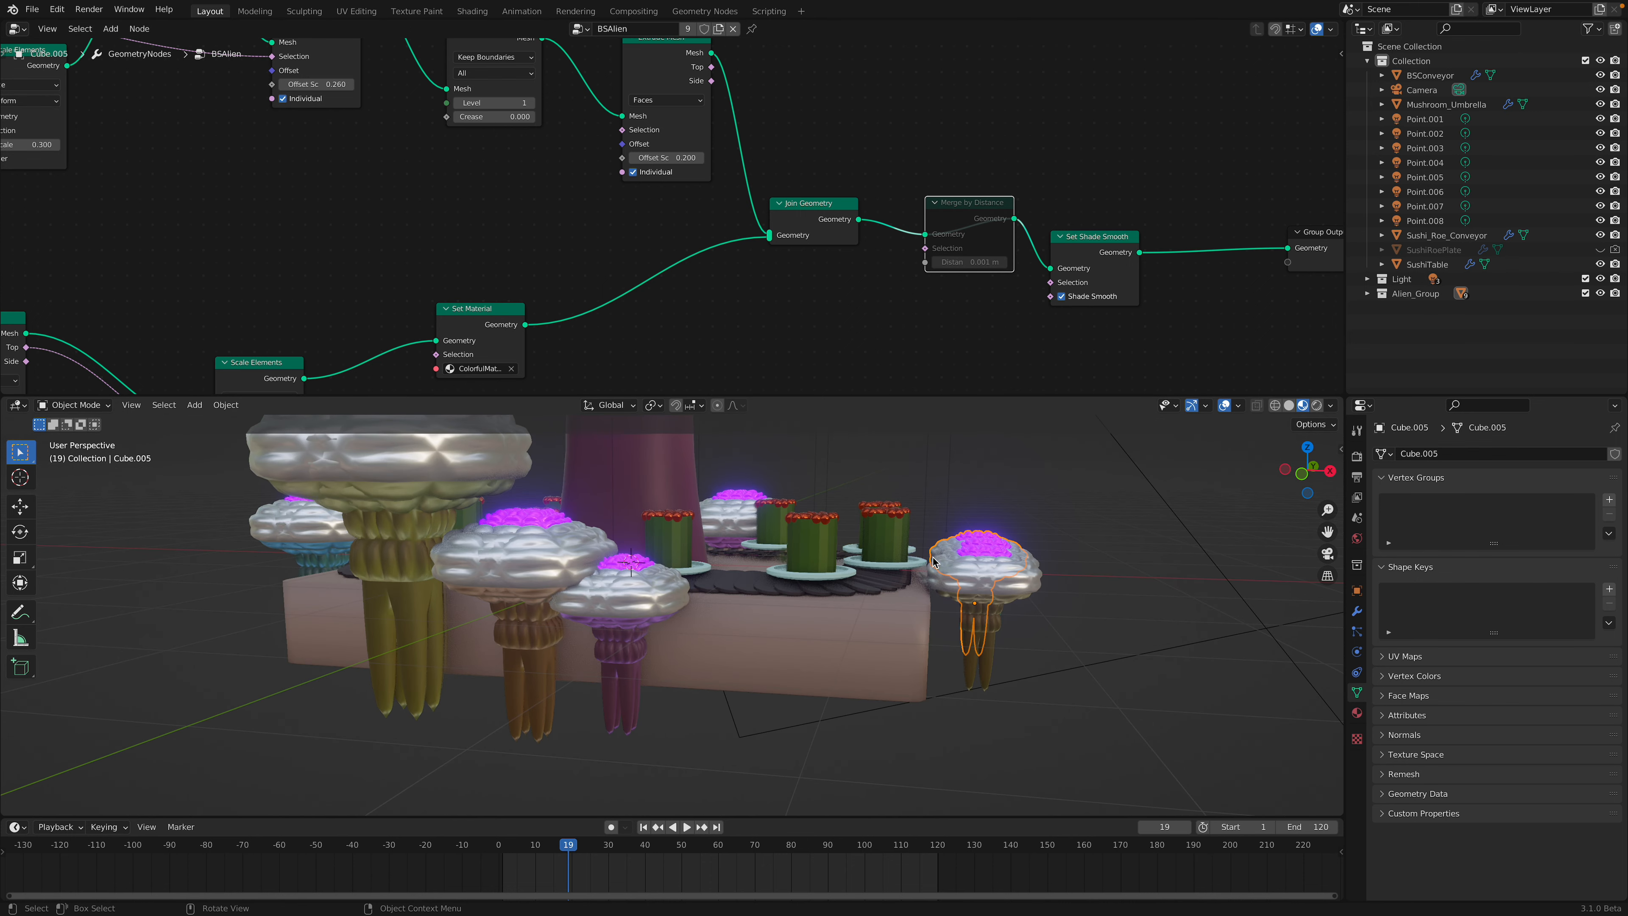
{"action": "key", "text": "m"}
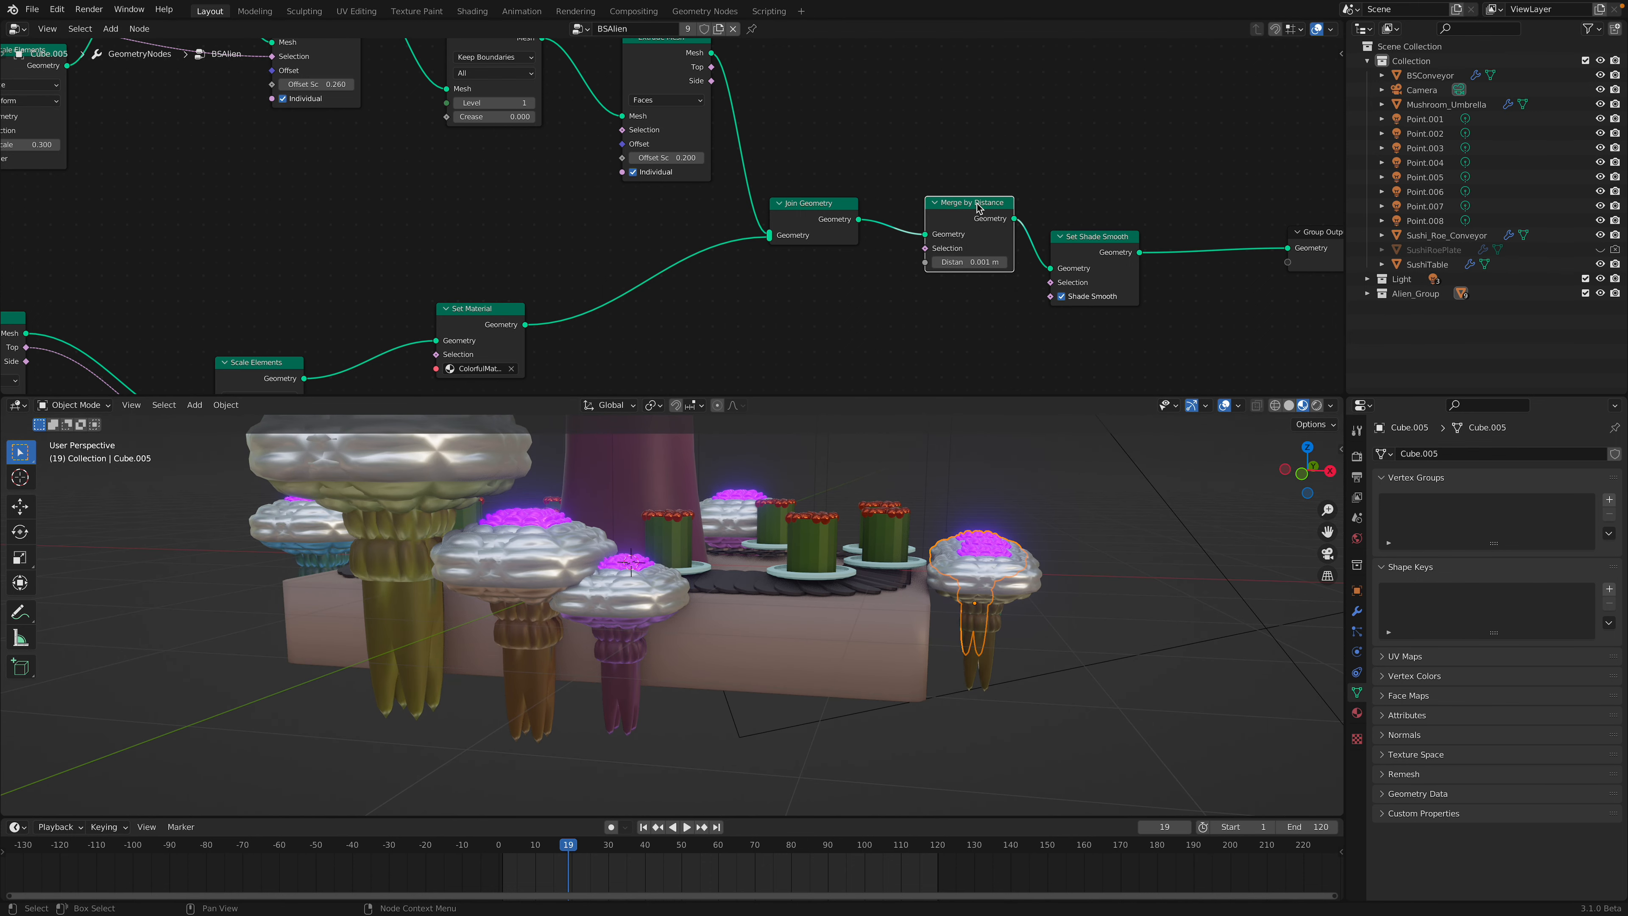
{"action": "key", "text": "m"}
{"action": "key", "text": "m"}
{"action": "middle_click_drag", "start_coordinate": [705, 642], "coordinate": [622, 649]}
{"action": "key", "text": "m"}
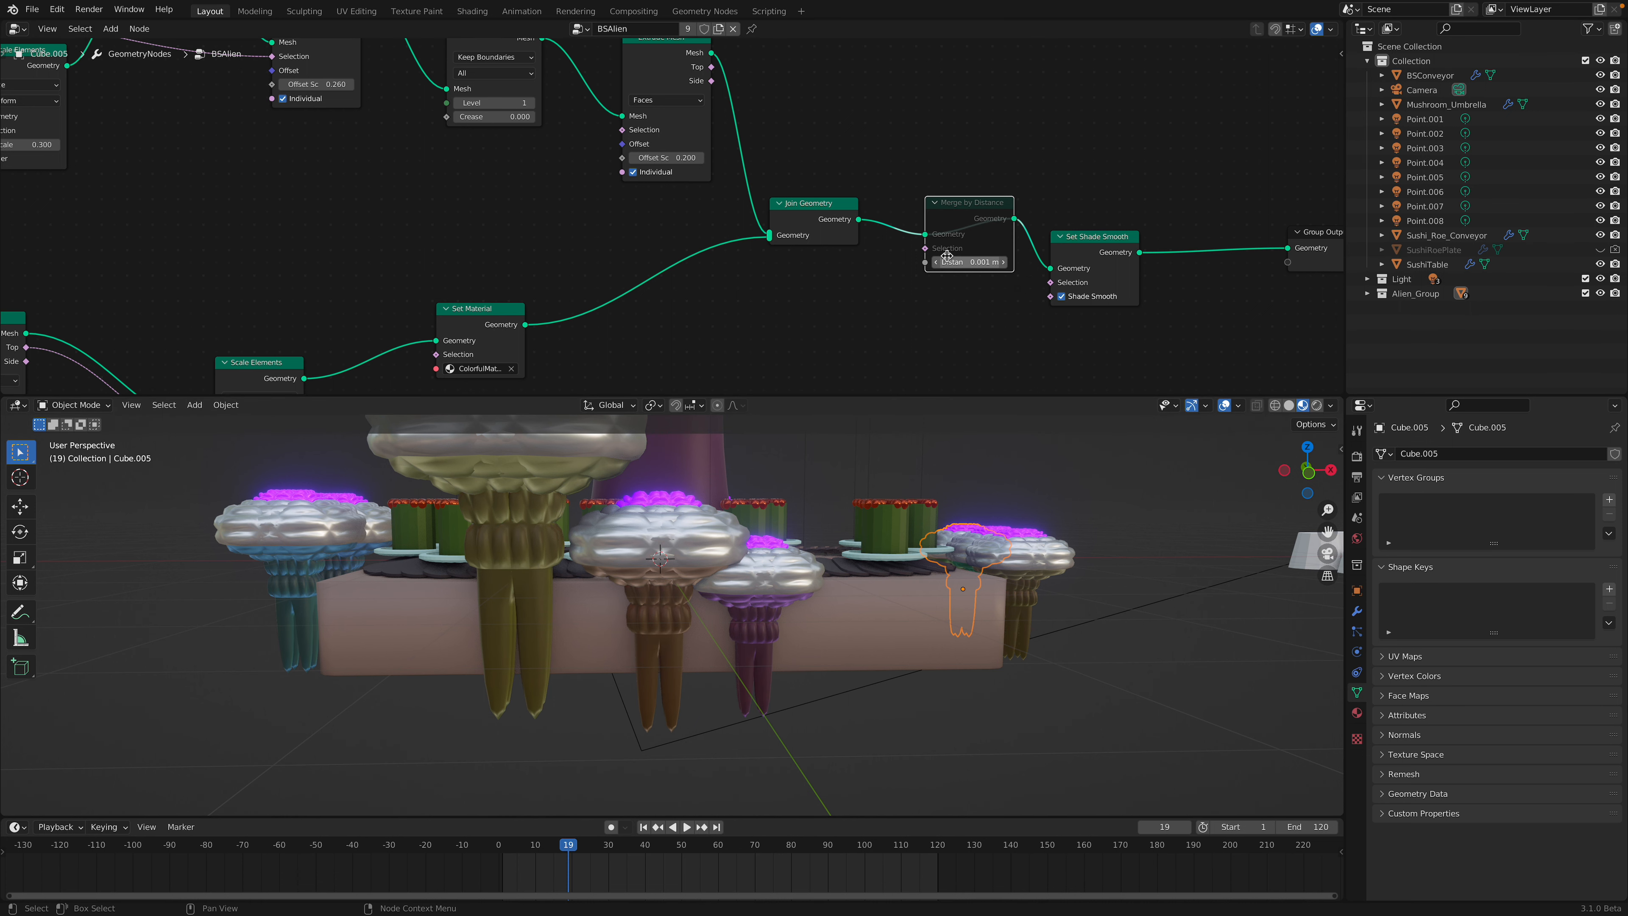
{"action": "key", "text": "m"}
Step: Examine the Set Shade Smooth and Subdivision Surface nodes in the alien tree
{"action": "scroll", "coordinate": [898, 241], "scroll_direction": "down", "scroll_amount": 3}
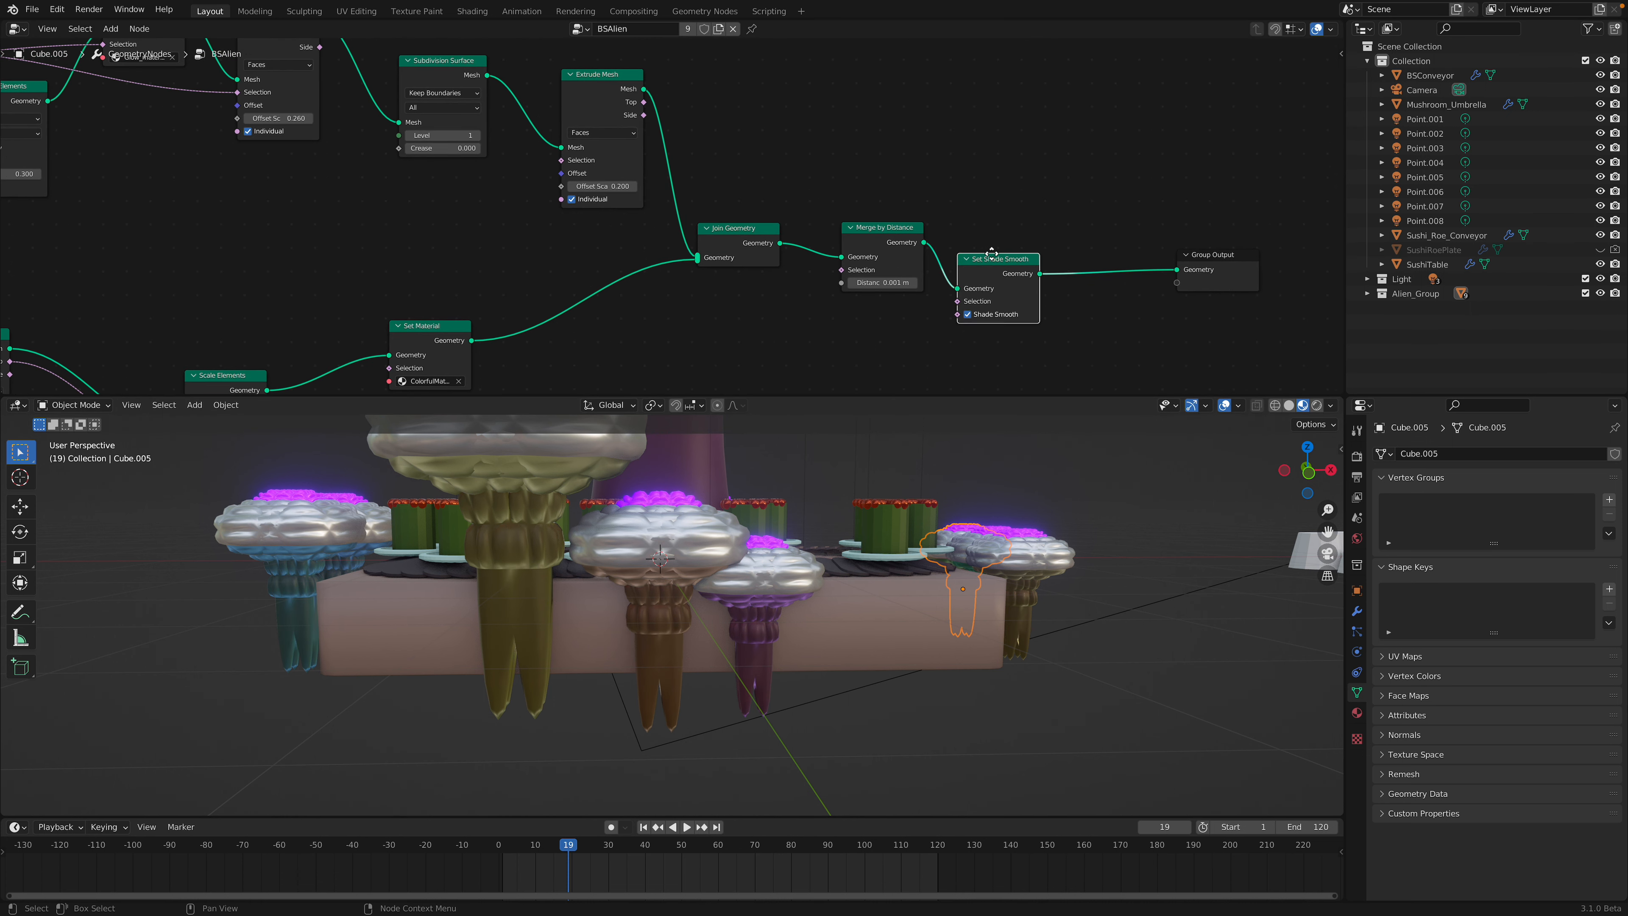
{"action": "middle_click_drag", "start_coordinate": [856, 225], "coordinate": [1198, 325]}
{"action": "left_click_drag", "start_coordinate": [817, 186], "coordinate": [812, 184]}
{"action": "middle_click_drag", "start_coordinate": [487, 240], "coordinate": [724, 232]}
{"action": "middle_click_drag", "start_coordinate": [750, 524], "coordinate": [680, 542]}
{"action": "middle_click_drag", "start_coordinate": [1027, 255], "coordinate": [835, 212]}
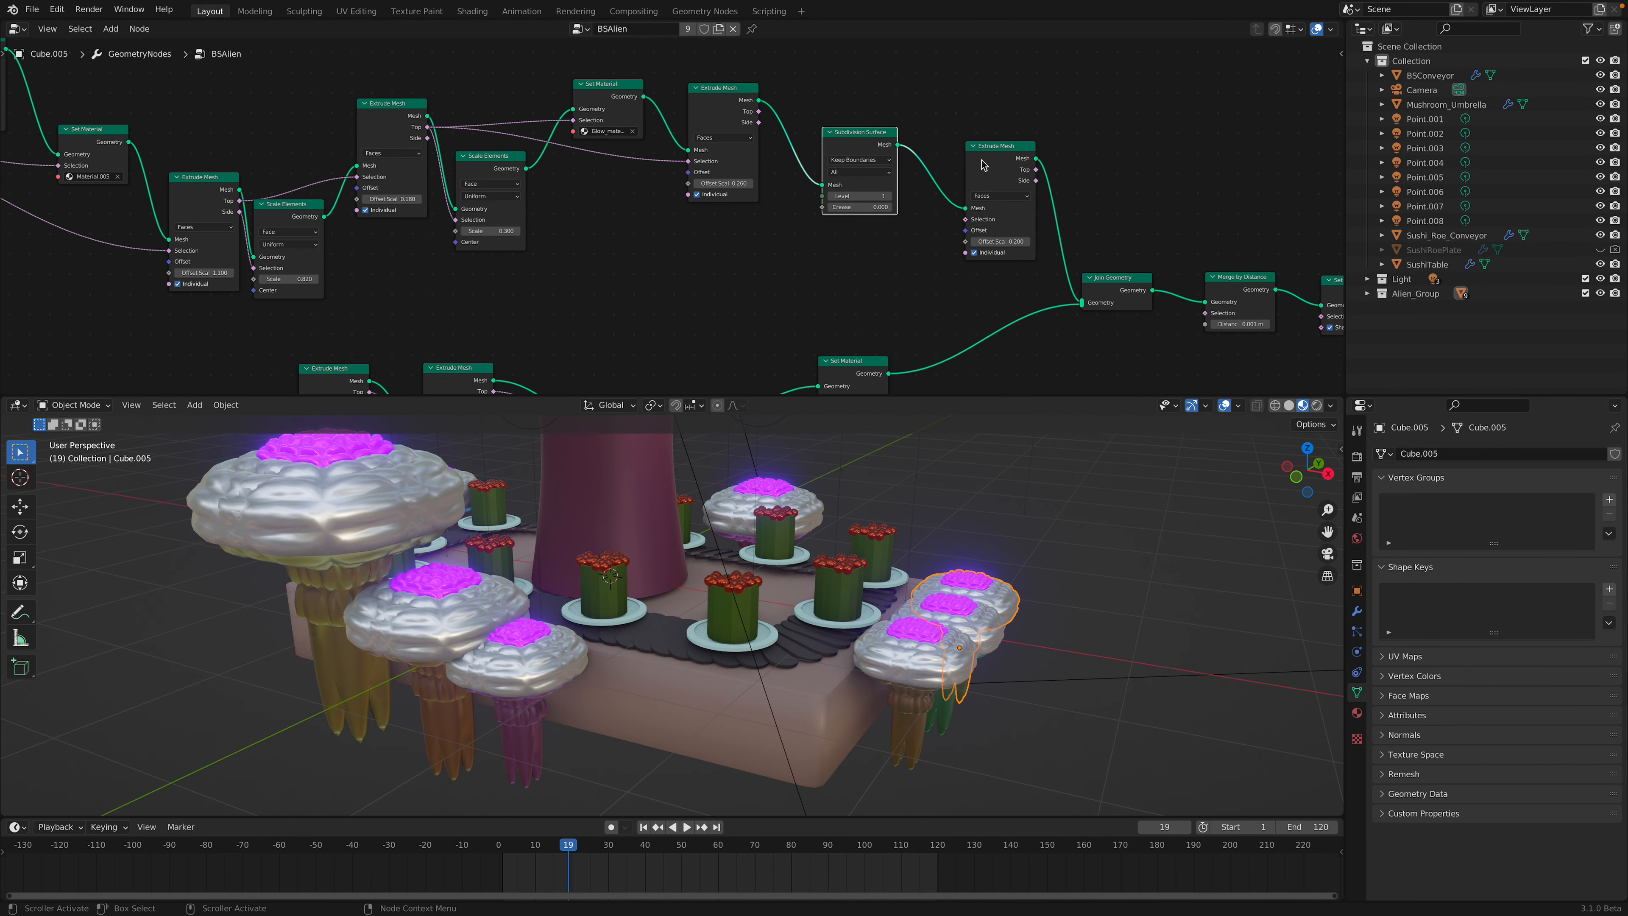
Step: Mute and unmute the upper branch's last Extrude Mesh node to compare the alien heads
{"action": "key", "text": "m"}
{"action": "middle_click_drag", "start_coordinate": [1012, 526], "coordinate": [1077, 574]}
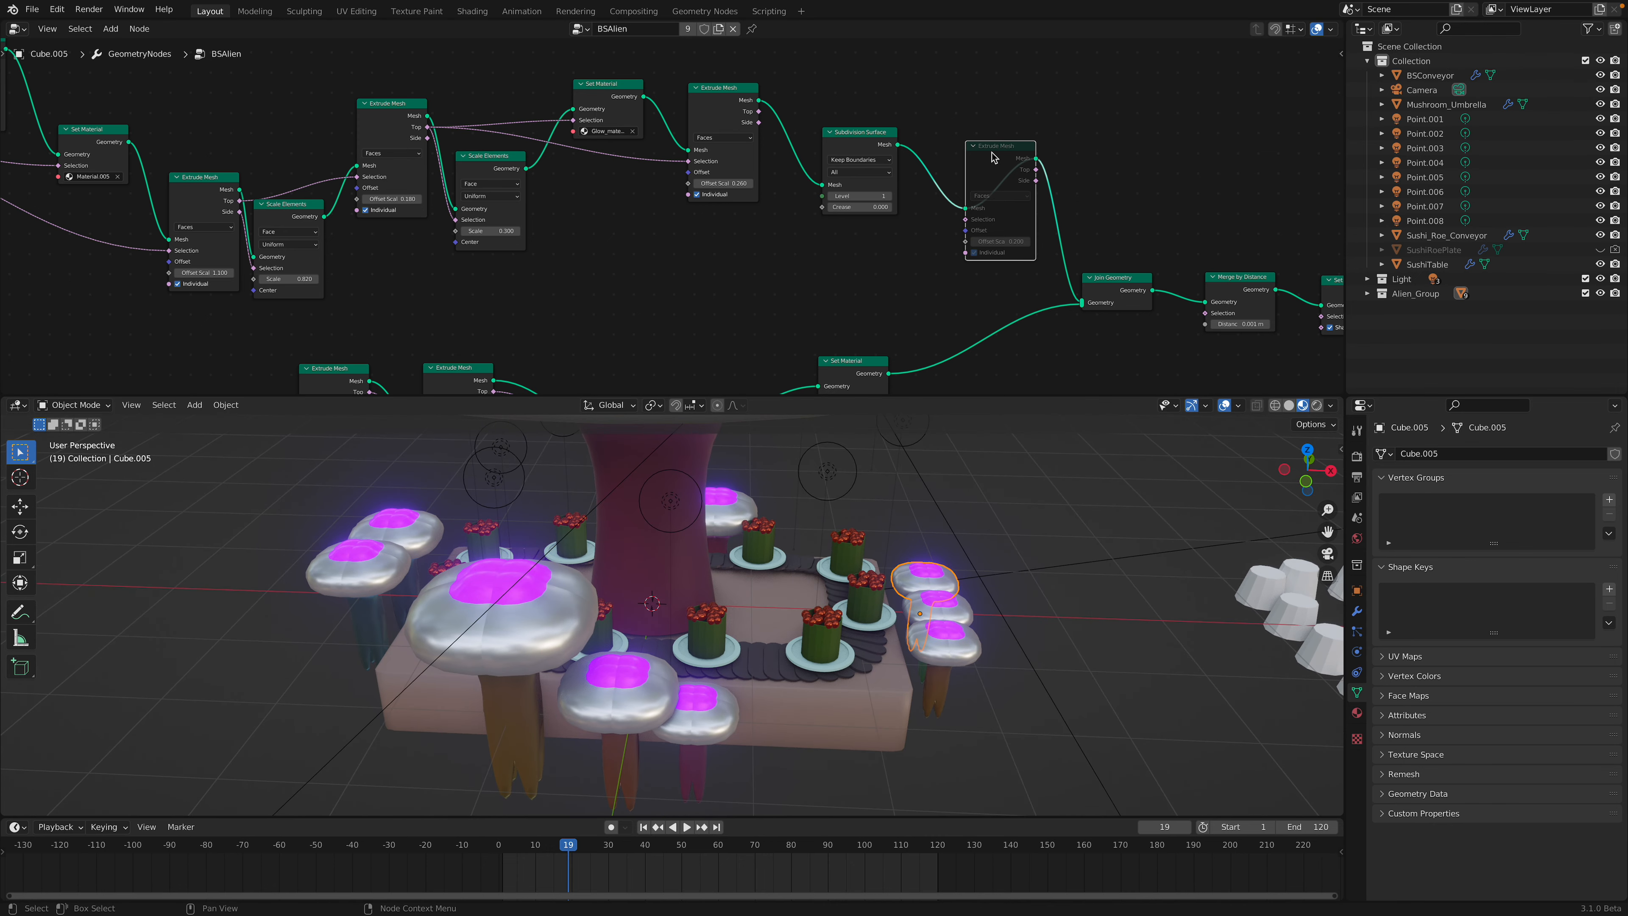
{"action": "key", "text": "m"}
{"action": "key", "text": "m"}
{"action": "key", "text": "m"}
Step: Move the small purple-tentacled alien along the X axis, away from its orange neighbour
{"action": "middle_click_drag", "start_coordinate": [705, 526], "coordinate": [694, 662]}
{"action": "key", "text": "g"}
{"action": "key", "text": "x"}
{"action": "left_click", "coordinate": [823, 682]}
{"action": "scroll", "coordinate": [823, 682], "scroll_direction": "down", "scroll_amount": 3}
Step: Play the animation while circling the table, and stop it
{"action": "middle_click_drag", "start_coordinate": [827, 682], "coordinate": [960, 647]}
{"action": "key", "text": "space"}
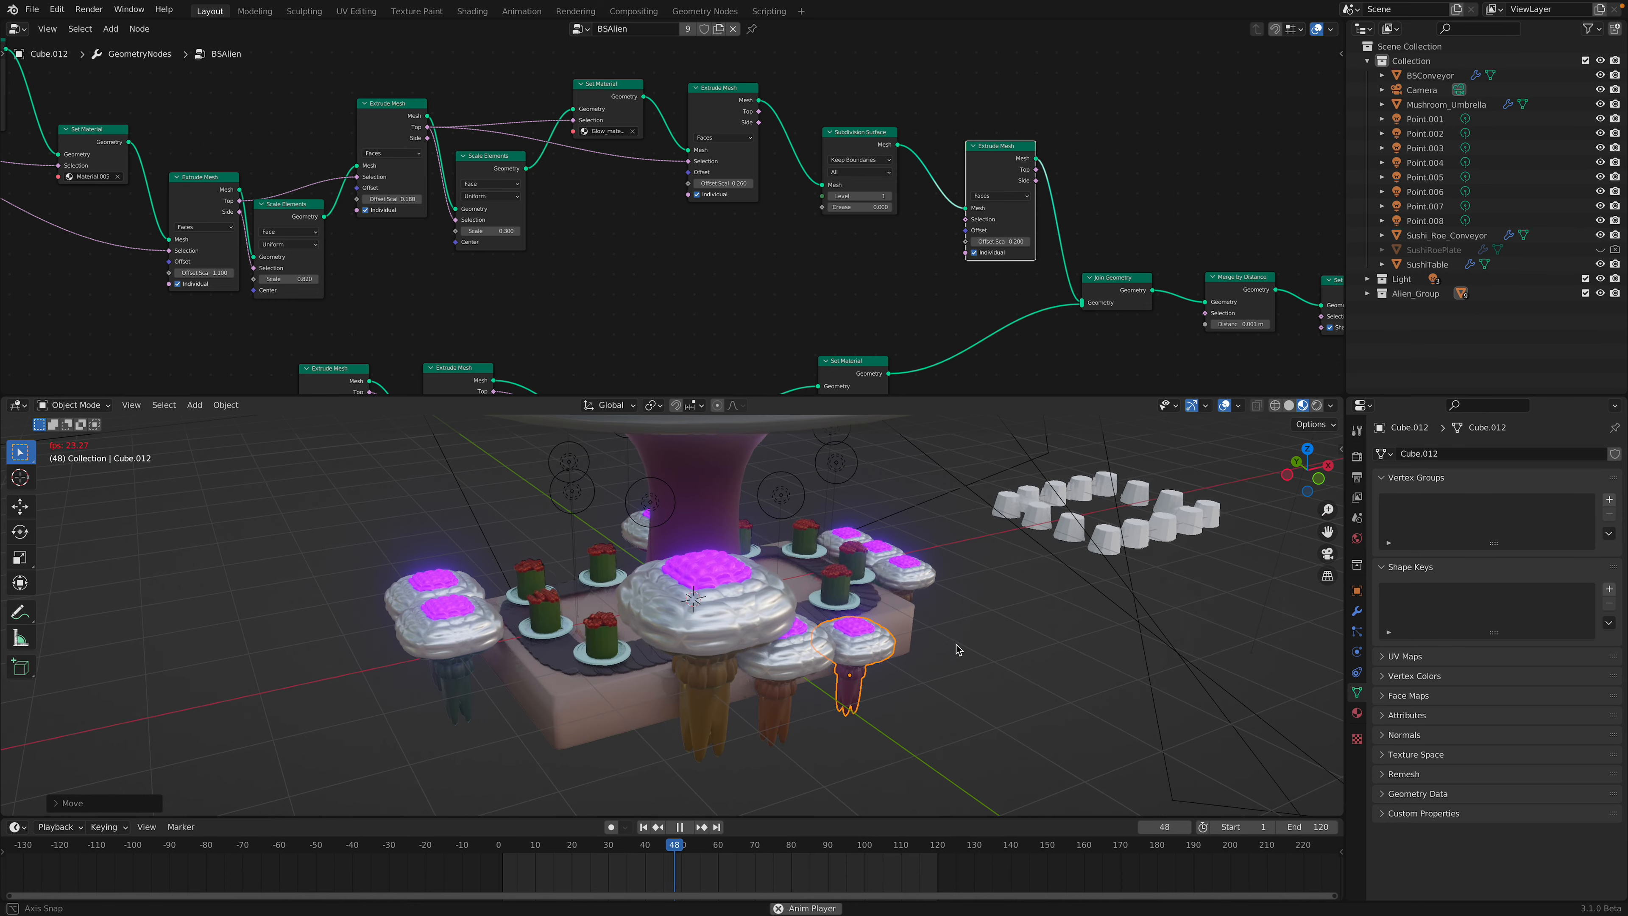
{"action": "middle_click_drag", "start_coordinate": [759, 619], "coordinate": [921, 581]}
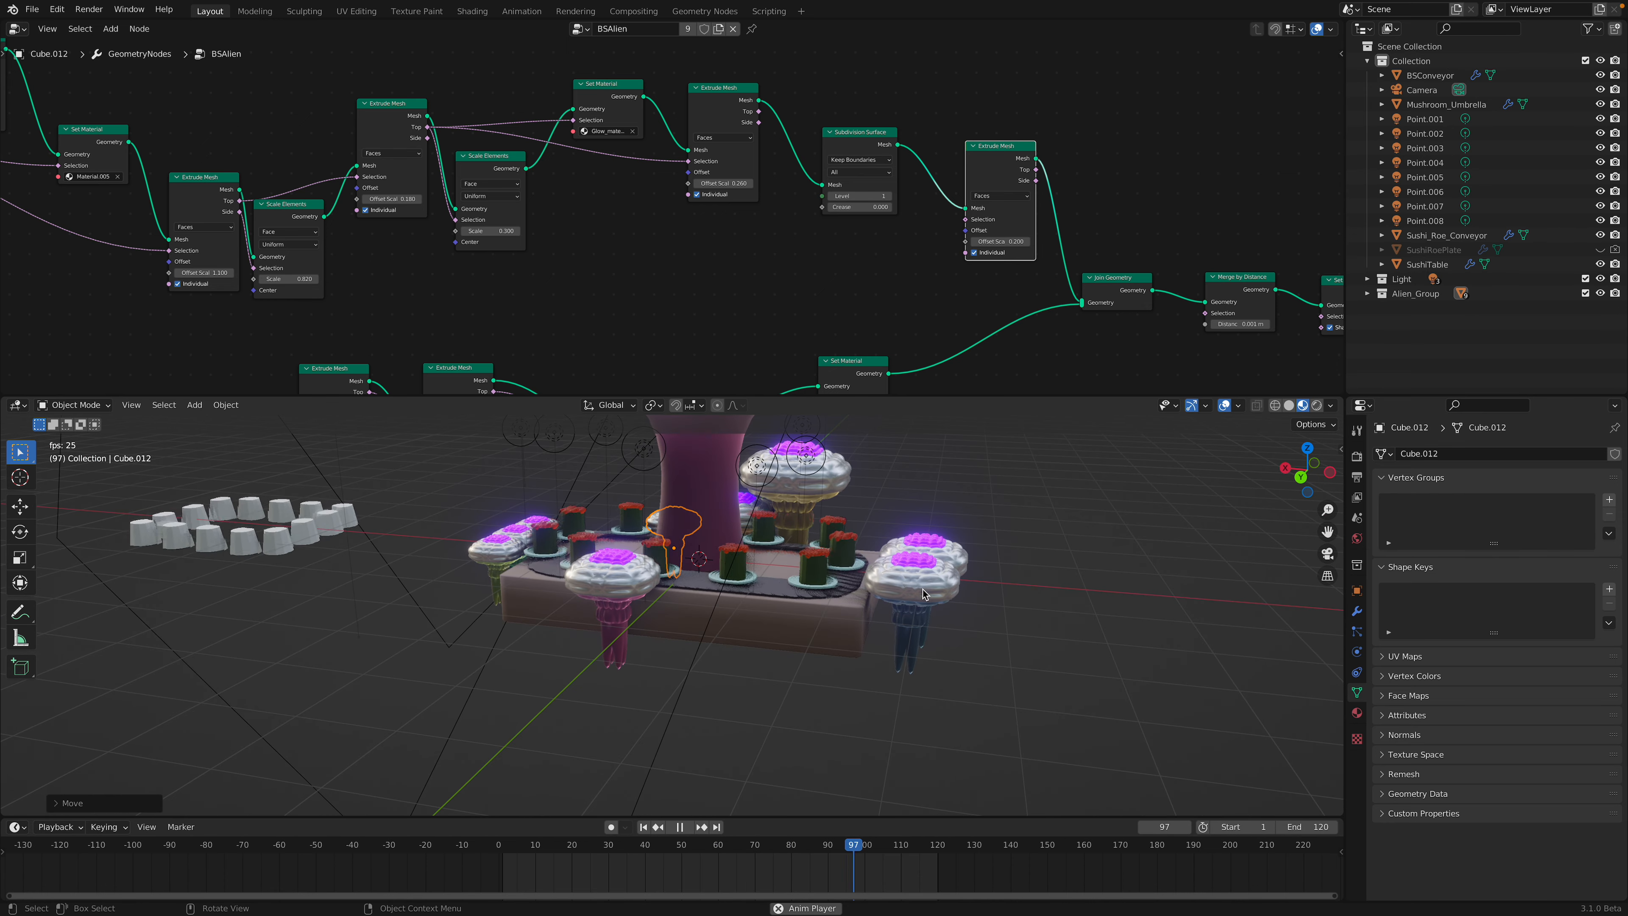
{"action": "key", "text": "space"}
Step: Maximize the 3D viewport and play the animation while viewing the whole scene from several sides
{"action": "key", "text": "ctrl+alt+space"}
{"action": "middle_click_drag", "start_coordinate": [935, 592], "coordinate": [1088, 569], "text": "shift"}
{"action": "key", "text": "space"}
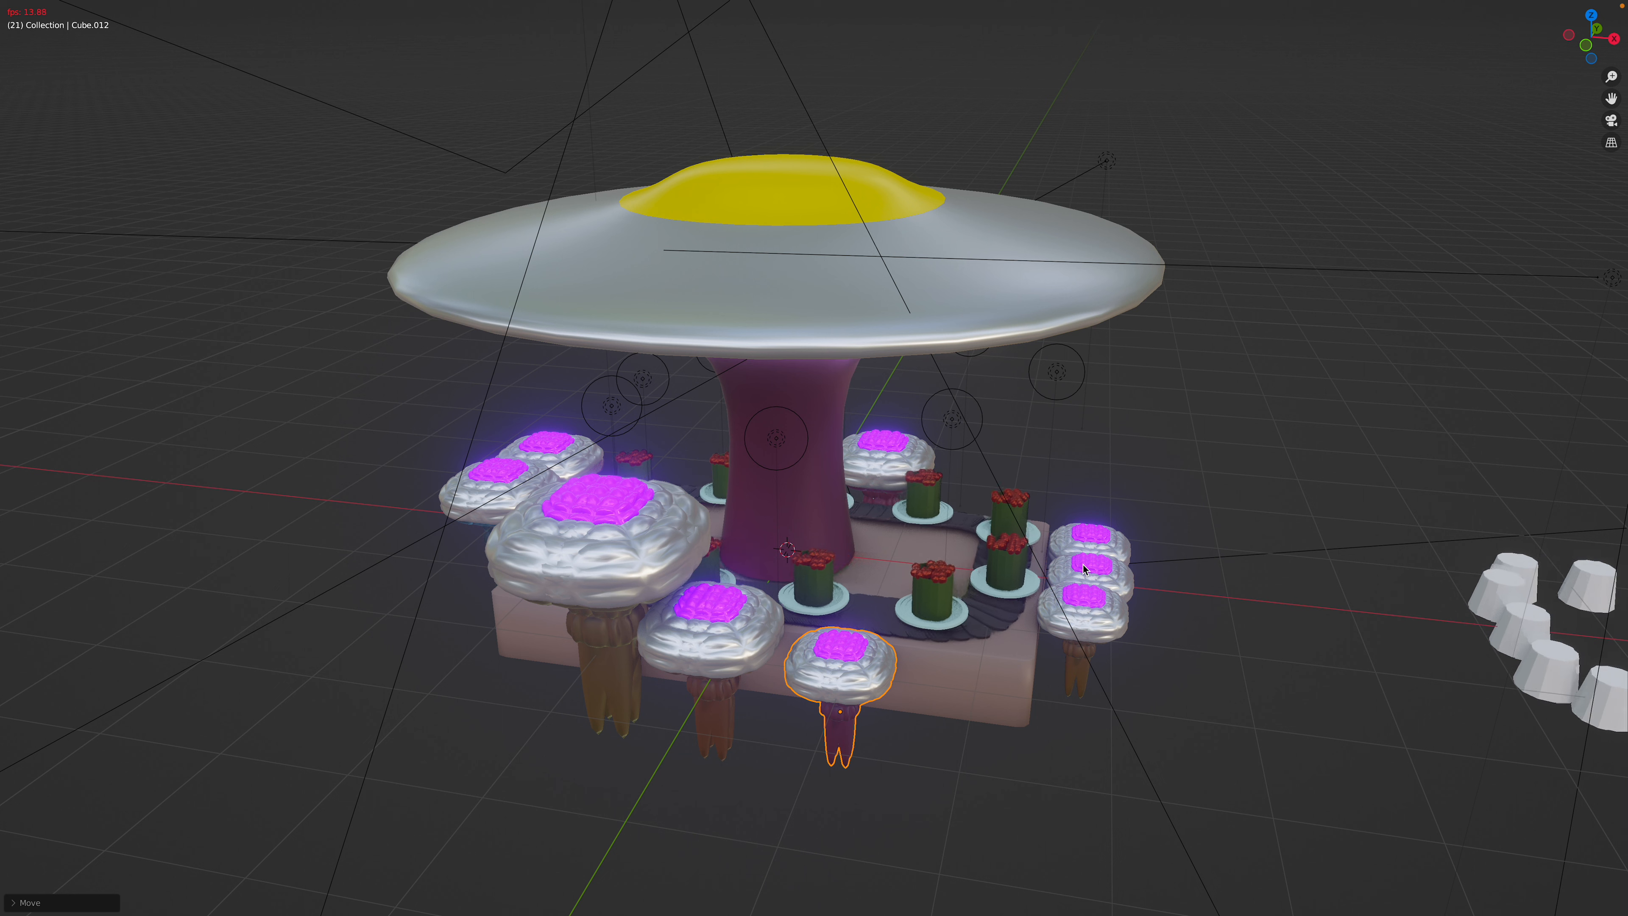
{"action": "middle_click_drag", "start_coordinate": [1083, 568], "coordinate": [1018, 538]}
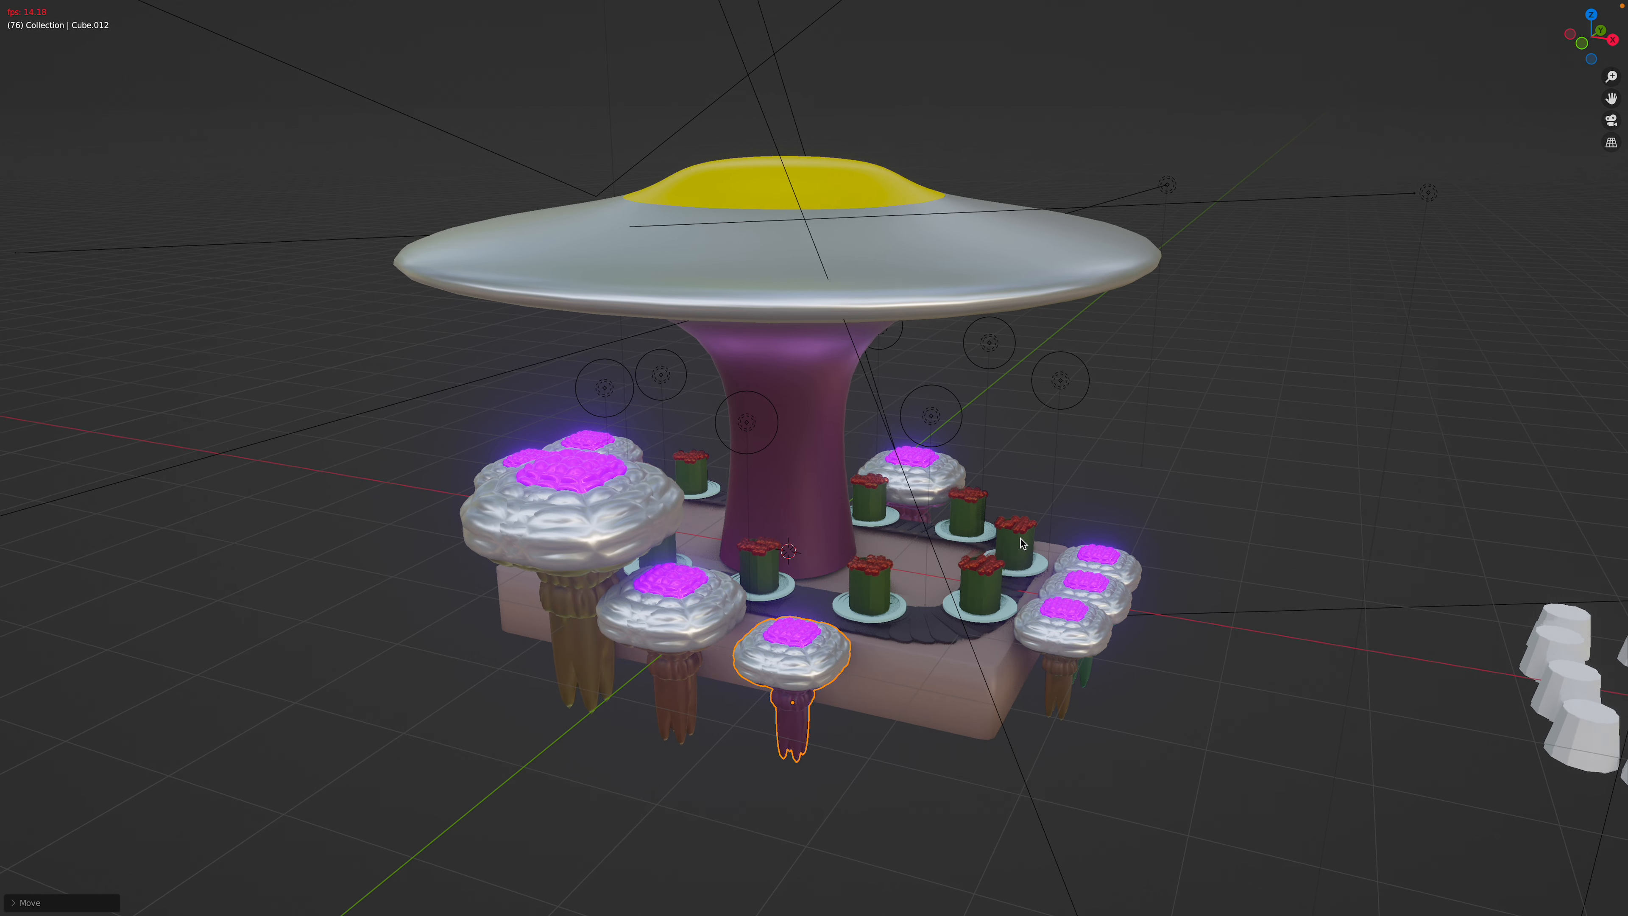
{"action": "middle_click_drag", "start_coordinate": [1020, 538], "coordinate": [780, 546]}
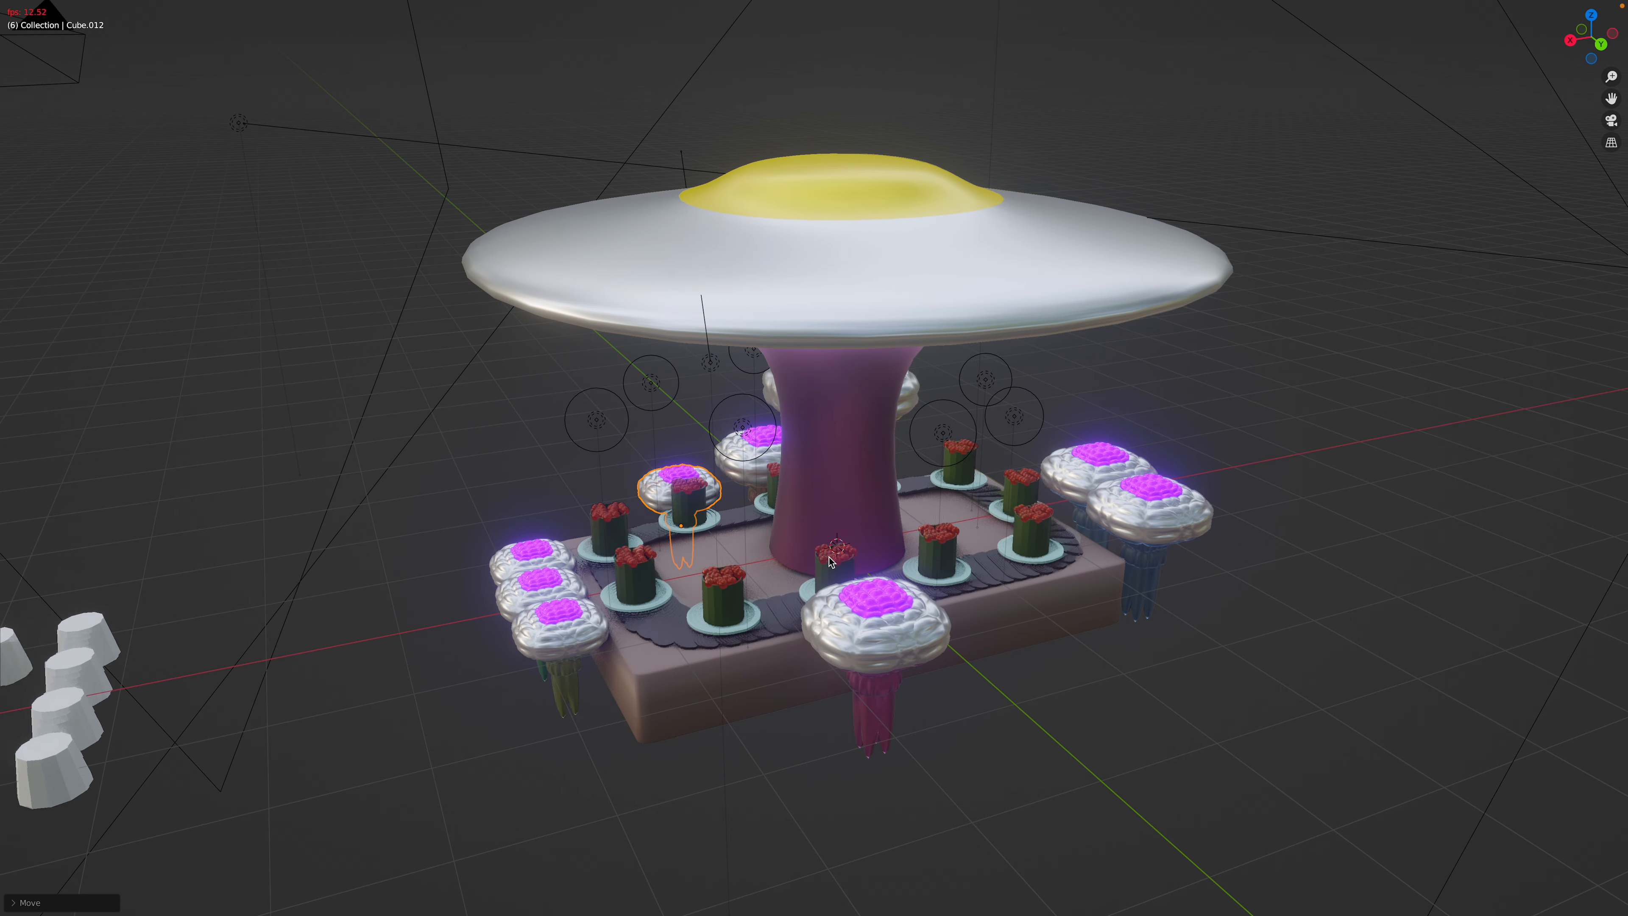
Step: Restore the split editor layout and stop the animation
{"action": "key", "text": "ctrl+space"}
{"action": "scroll", "coordinate": [856, 578], "scroll_direction": "down", "scroll_amount": 3}
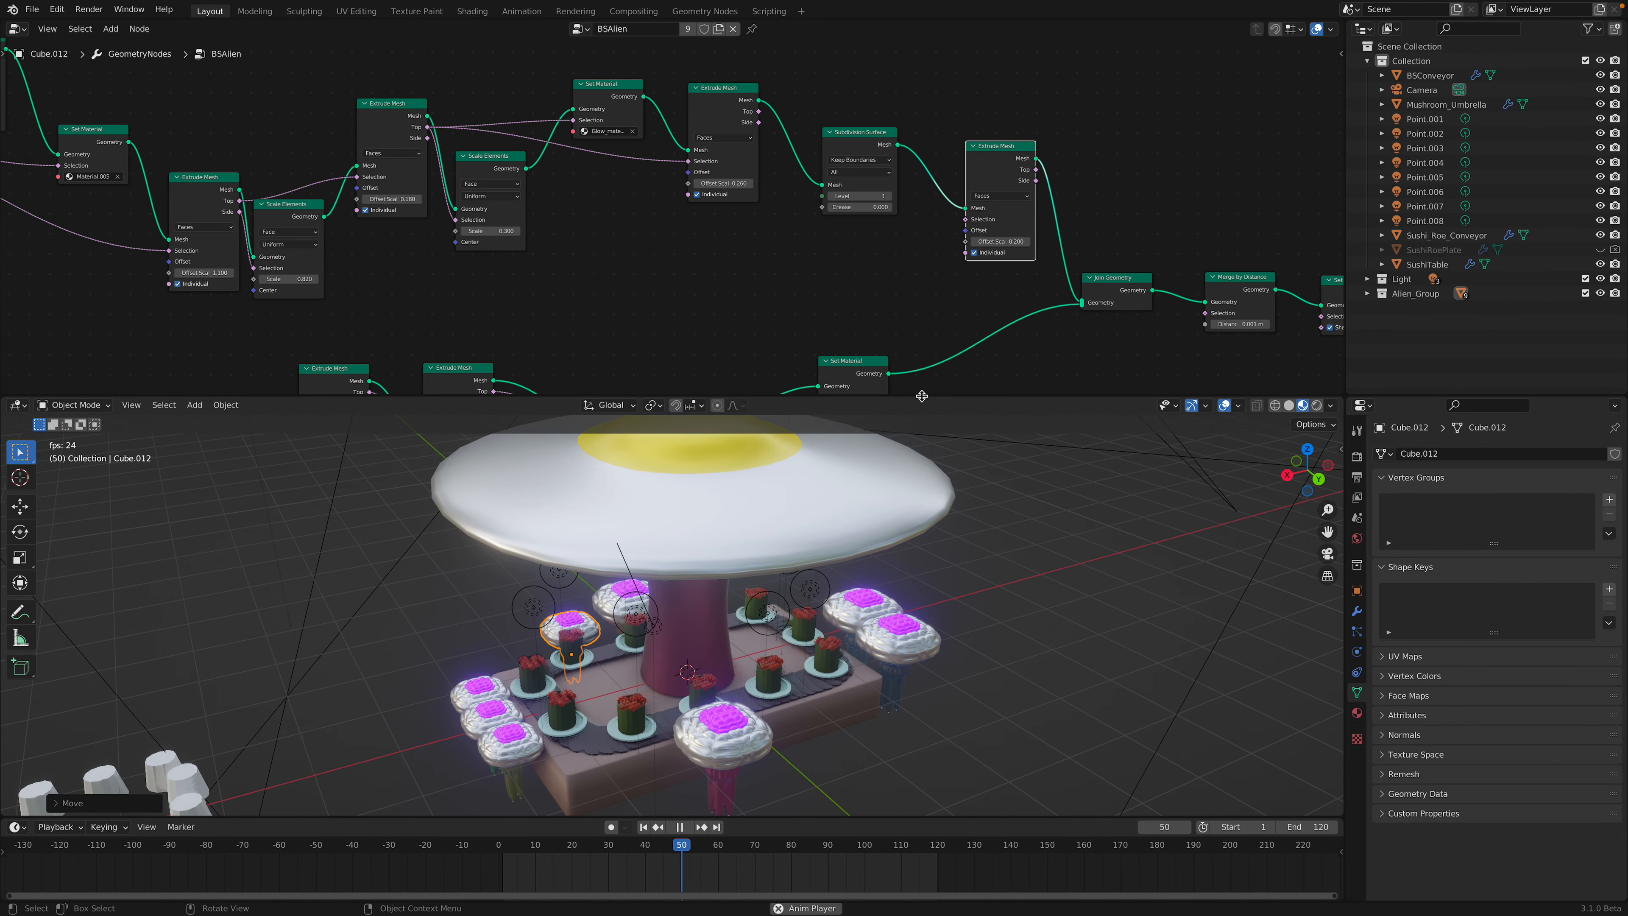
{"action": "left_click_drag", "start_coordinate": [933, 396], "coordinate": [932, 299]}
{"action": "key", "text": "space"}
{"action": "middle_click_drag", "start_coordinate": [963, 433], "coordinate": [819, 553]}
Step: Enlarge the node editor to show more of the alien tree and save the file
{"action": "left_click_drag", "start_coordinate": [1002, 300], "coordinate": [990, 416]}
{"action": "scroll", "coordinate": [891, 346], "scroll_direction": "down", "scroll_amount": 4}
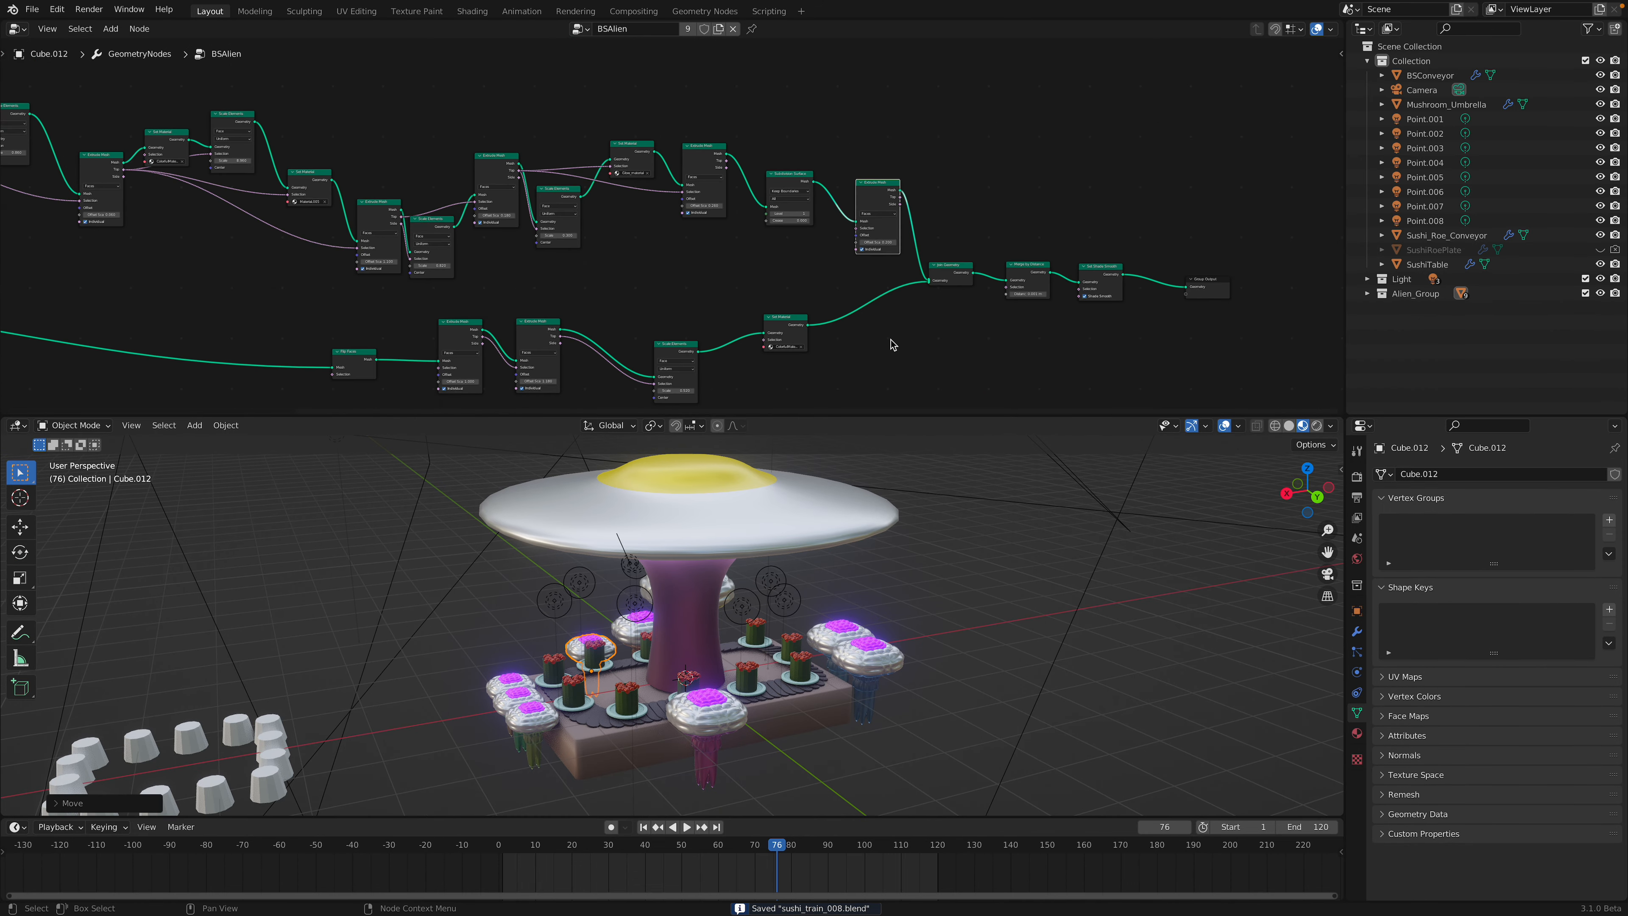
{"action": "scroll", "coordinate": [868, 313], "scroll_direction": "up", "scroll_amount": 1}
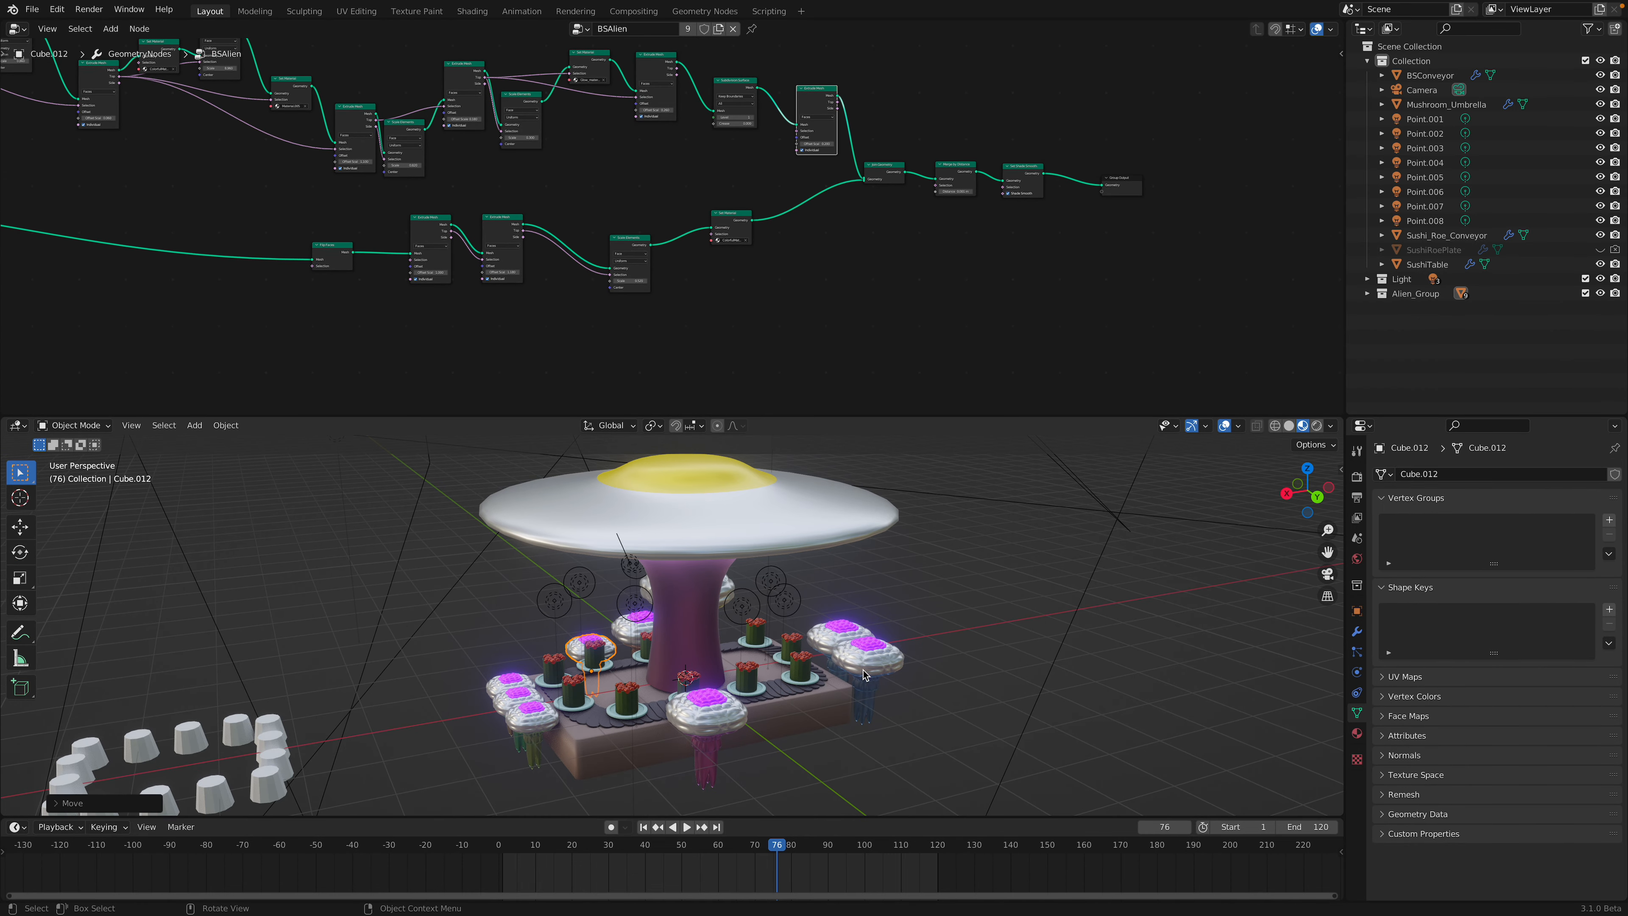
Step: View the table and aliens from close up and the opposite side, playing the animation briefly
{"action": "scroll", "coordinate": [730, 666], "scroll_direction": "up", "scroll_amount": 3}
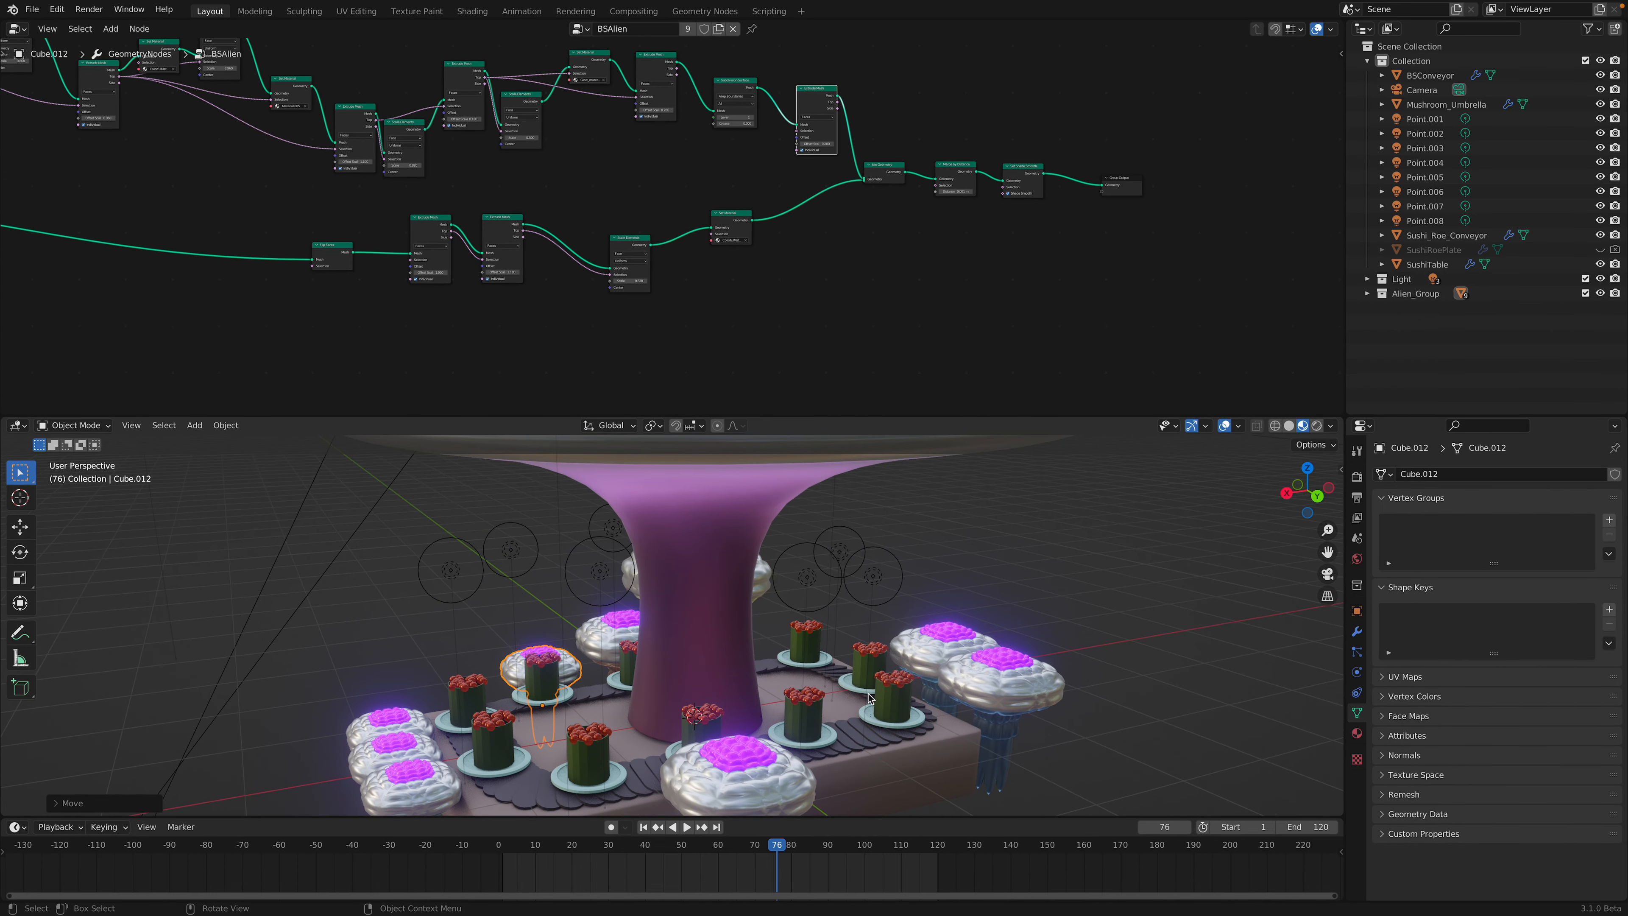
{"action": "middle_click_drag", "start_coordinate": [763, 715], "coordinate": [761, 702]}
{"action": "middle_click_drag", "start_coordinate": [669, 731], "coordinate": [849, 707]}
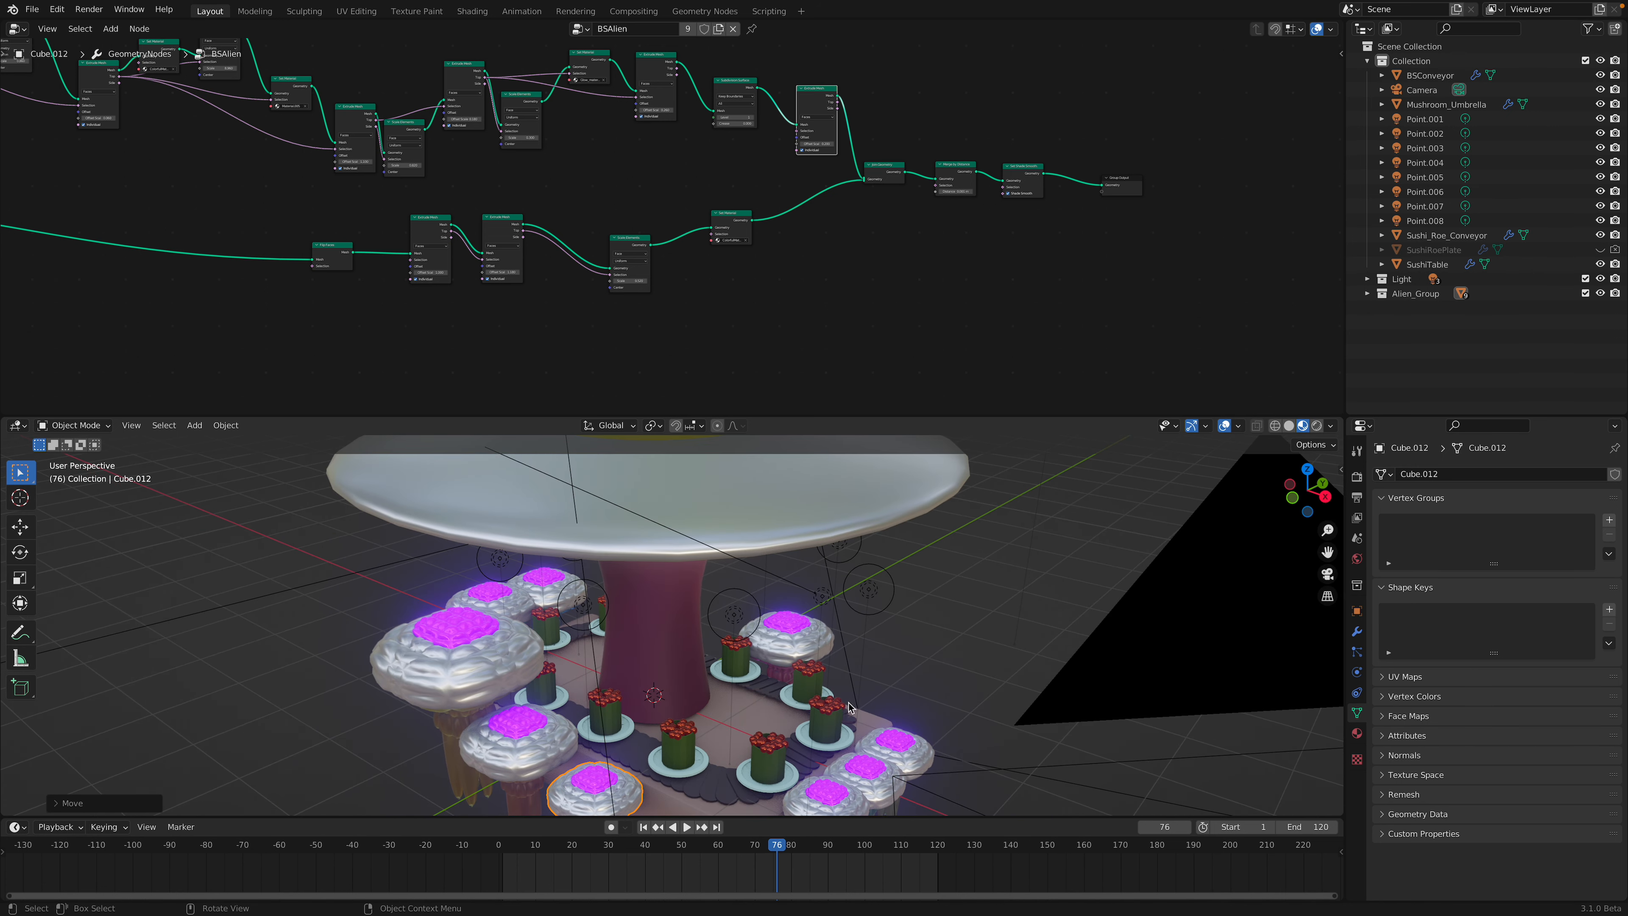
{"action": "key", "text": "space"}
{"action": "scroll", "coordinate": [811, 700], "scroll_direction": "down", "scroll_amount": 2}
{"action": "key", "text": "space"}
{"action": "scroll", "coordinate": [810, 700], "scroll_direction": "down", "scroll_amount": 3}
Step: Select the BSConveyor ring of cones and enlarge the node editor to show its tree
{"action": "left_click", "coordinate": [865, 728]}
{"action": "middle_click_drag", "start_coordinate": [830, 705], "coordinate": [852, 708]}
{"action": "scroll", "coordinate": [862, 273], "scroll_direction": "down", "scroll_amount": 4}
{"action": "middle_click_drag", "start_coordinate": [938, 270], "coordinate": [804, 378]}
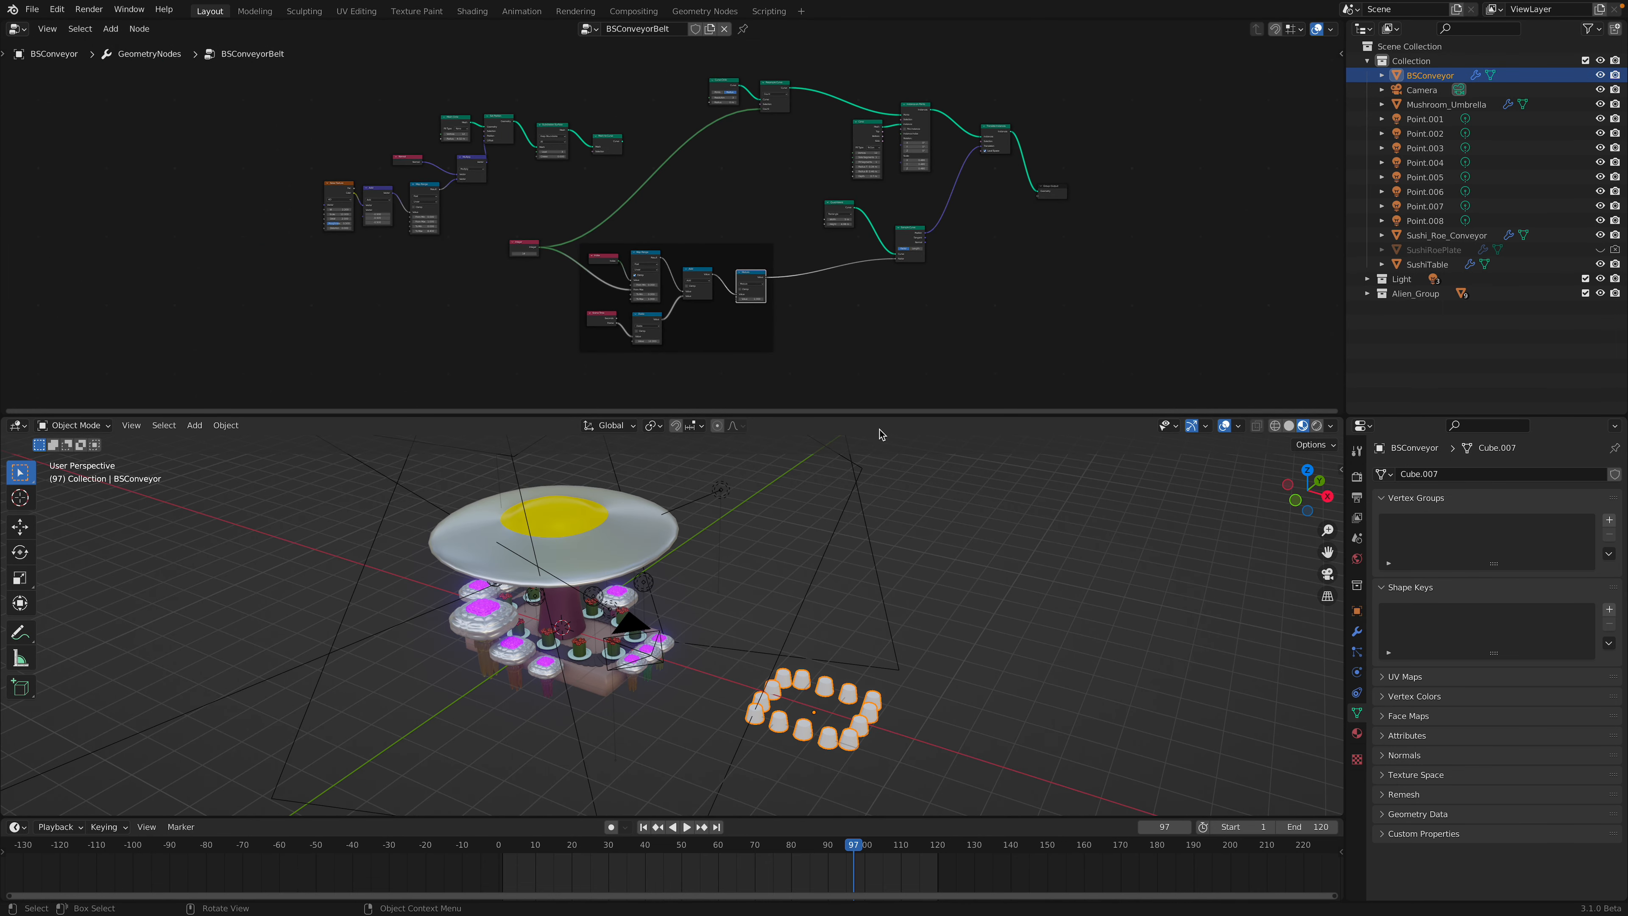
{"action": "left_click_drag", "start_coordinate": [883, 423], "coordinate": [878, 594]}
{"action": "scroll", "coordinate": [615, 423], "scroll_direction": "up", "scroll_amount": 8}
Step: Reposition the Integer node and the framed index and time math nodes in the conveyor tree
{"action": "left_click_drag", "start_coordinate": [687, 359], "coordinate": [763, 353]}
{"action": "left_click_drag", "start_coordinate": [368, 349], "coordinate": [438, 268]}
{"action": "scroll", "coordinate": [530, 266], "scroll_direction": "up", "scroll_amount": 2}
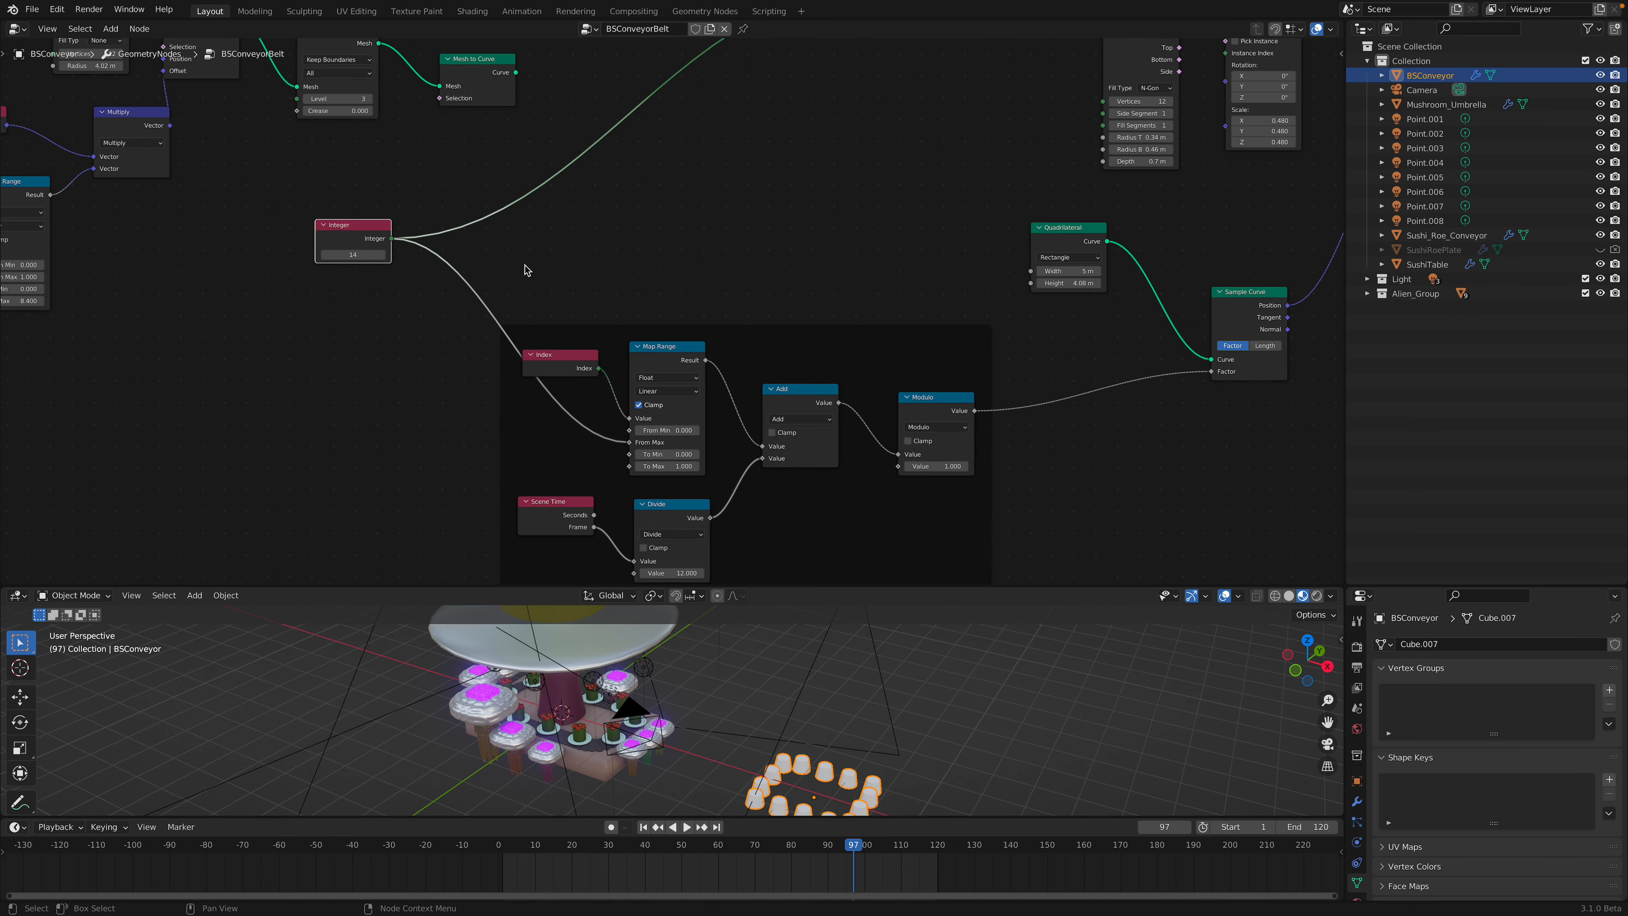
{"action": "middle_click_drag", "start_coordinate": [758, 344], "coordinate": [746, 327]}
{"action": "left_click_drag", "start_coordinate": [765, 327], "coordinate": [770, 304]}
{"action": "middle_click_drag", "start_coordinate": [809, 321], "coordinate": [793, 314]}
Step: Rearrange the Quadrilateral and Sample Curve nodes beside the output of the framed math nodes
{"action": "left_click_drag", "start_coordinate": [1034, 208], "coordinate": [1078, 205]}
{"action": "left_click_drag", "start_coordinate": [1200, 270], "coordinate": [1188, 258]}
{"action": "middle_click_drag", "start_coordinate": [931, 329], "coordinate": [903, 283]}
{"action": "scroll", "coordinate": [961, 306], "scroll_direction": "up", "scroll_amount": 2}
{"action": "left_click_drag", "start_coordinate": [803, 270], "coordinate": [833, 279]}
{"action": "left_click_drag", "start_coordinate": [540, 233], "coordinate": [653, 242]}
{"action": "middle_click_drag", "start_coordinate": [748, 284], "coordinate": [452, 334]}
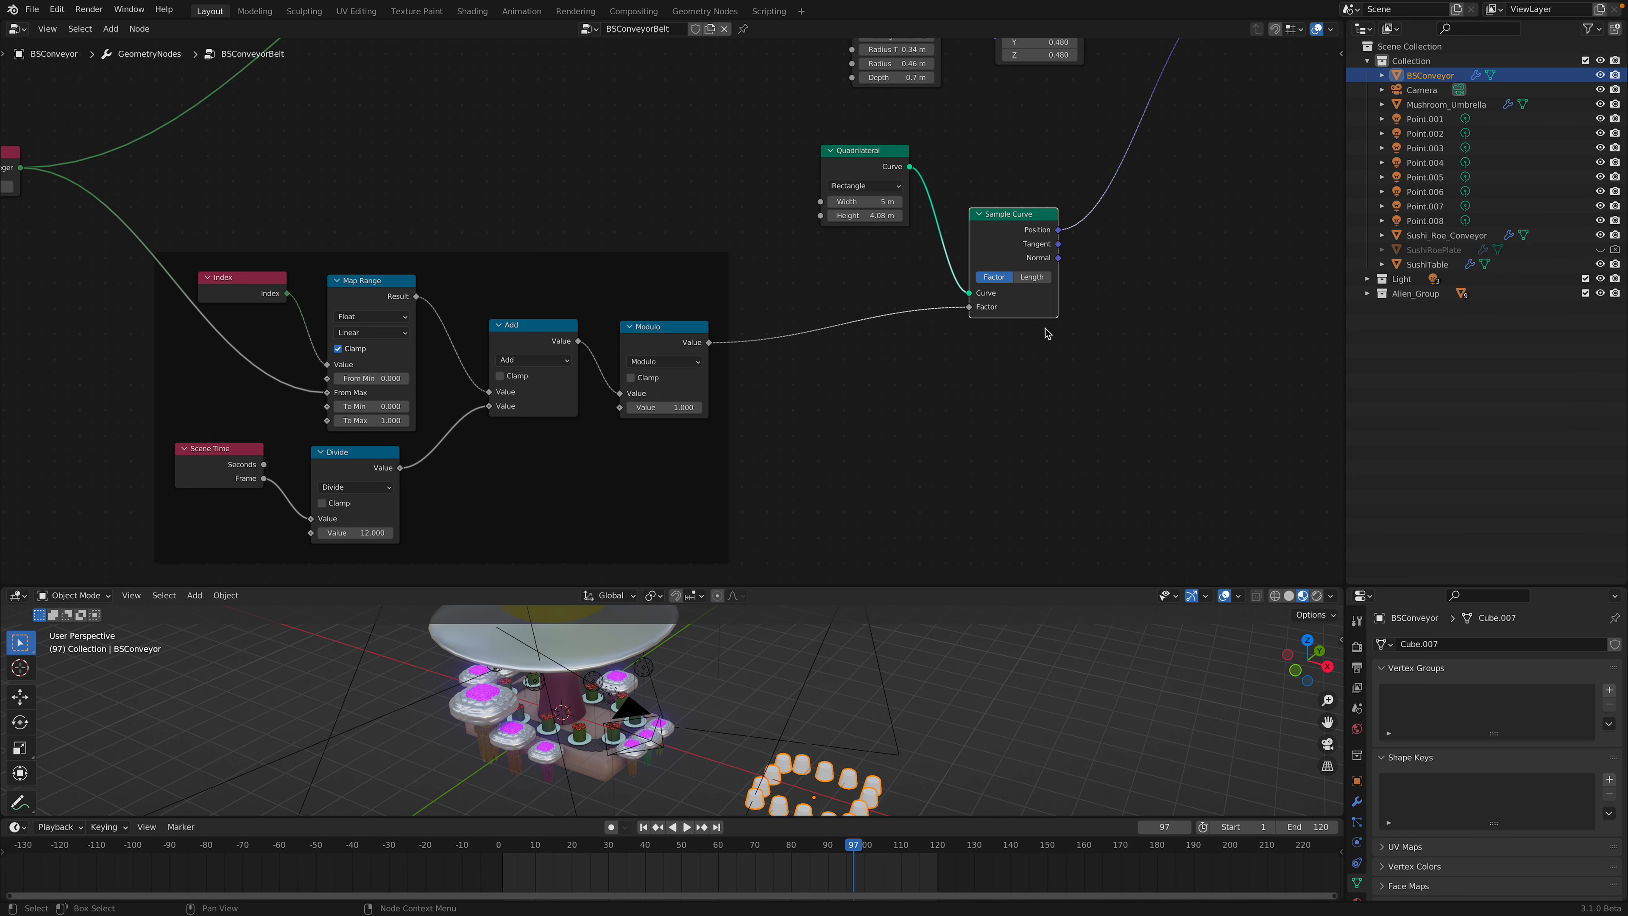
{"action": "scroll", "coordinate": [962, 364], "scroll_direction": "up", "scroll_amount": 2}
{"action": "middle_click_drag", "start_coordinate": [1008, 273], "coordinate": [937, 391]}
{"action": "scroll", "coordinate": [972, 250], "scroll_direction": "down", "scroll_amount": 1}
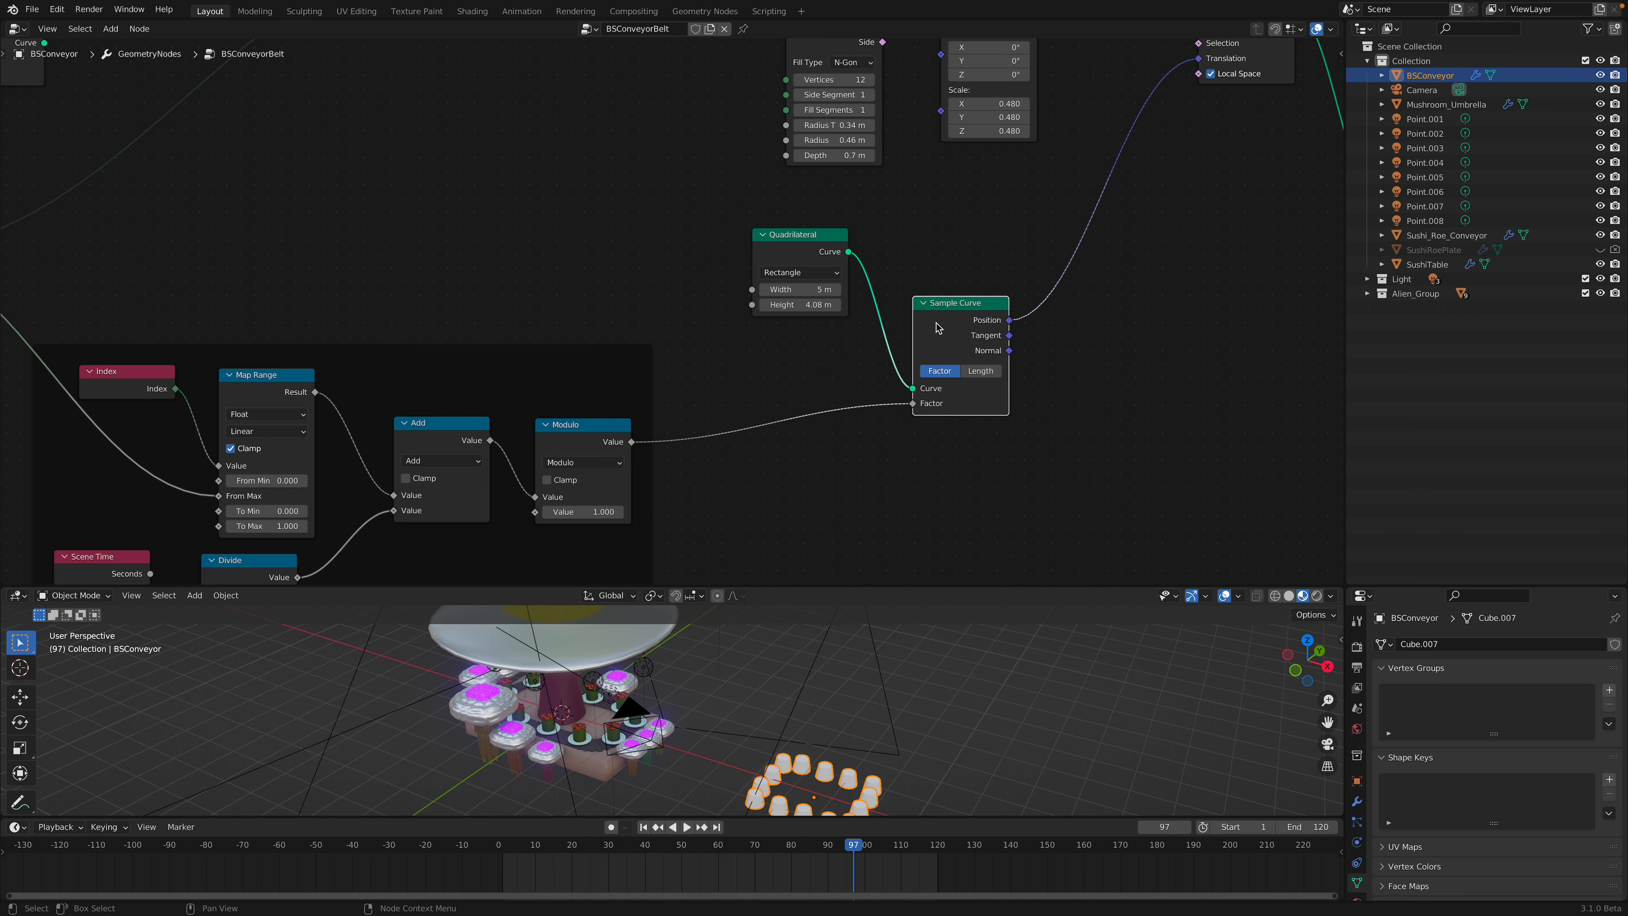
{"action": "left_click_drag", "start_coordinate": [817, 243], "coordinate": [797, 248]}
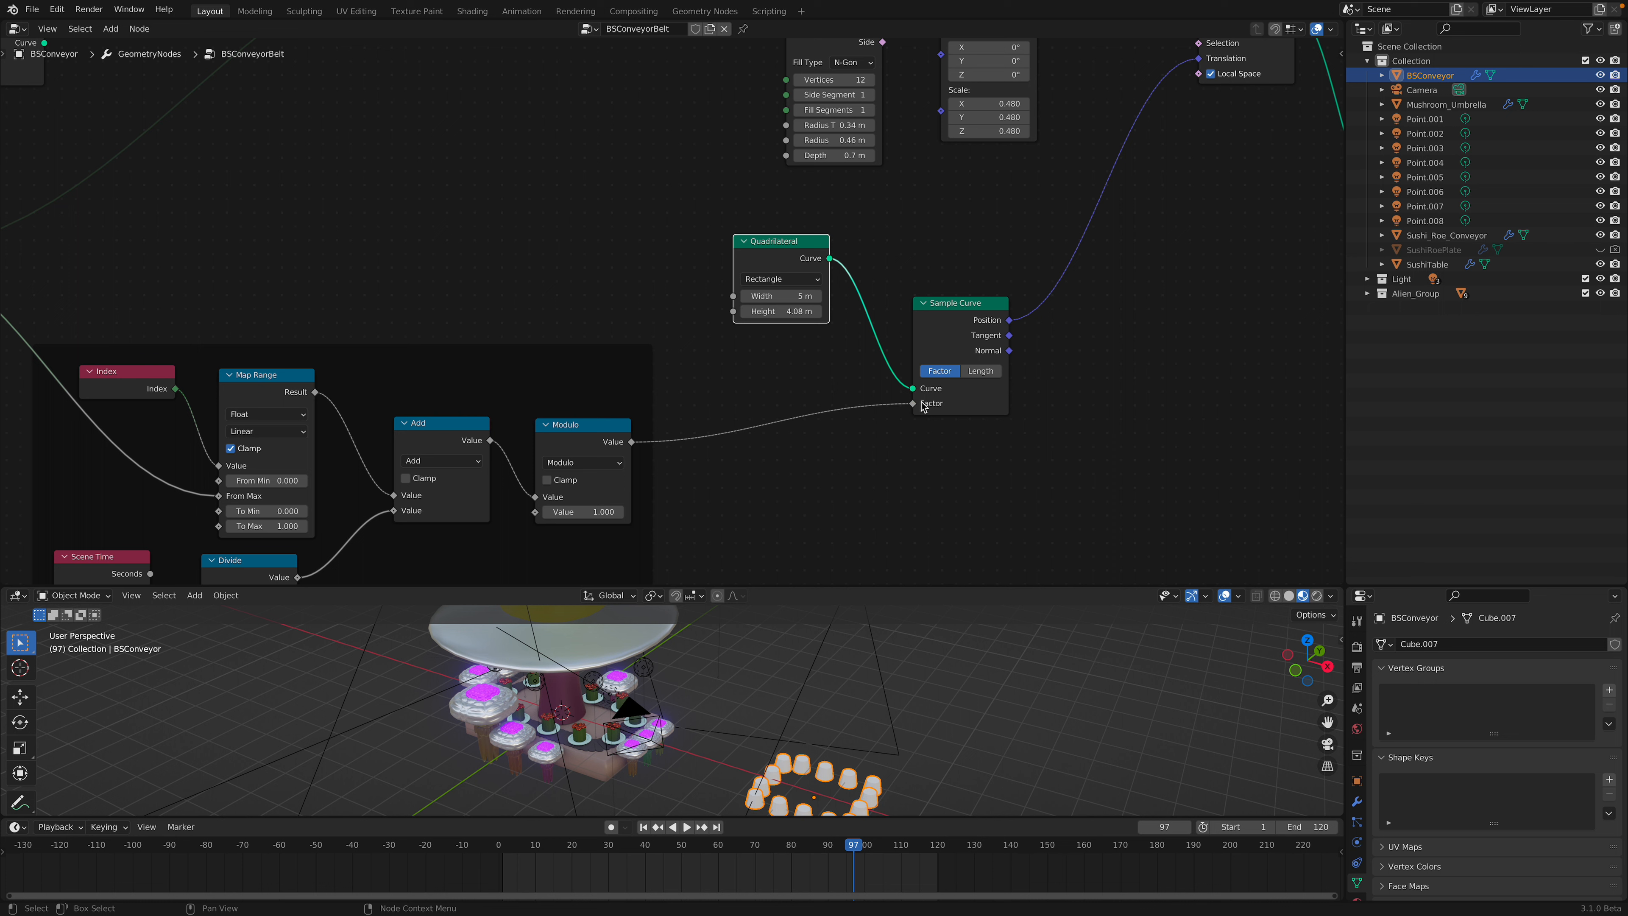
{"action": "left_click", "coordinate": [955, 343]}
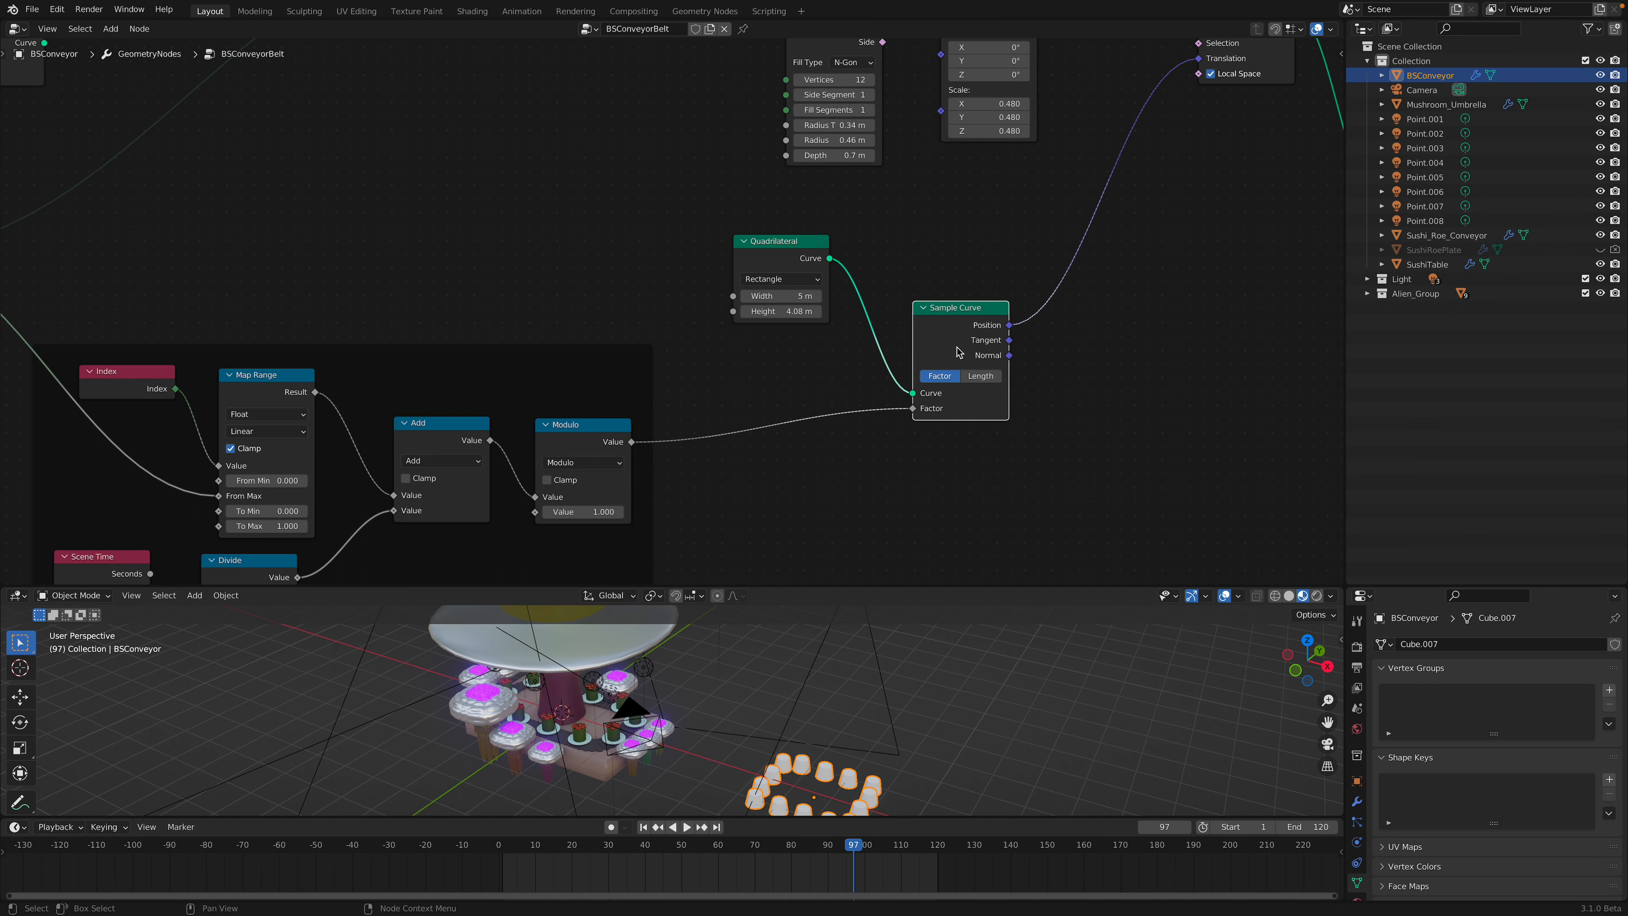
Step: Tidy the instancing chain by repositioning Instance on Points, Cone, Translate Instances, Group Output, Resample Curve and Curve Circle
{"action": "scroll", "coordinate": [1023, 284], "scroll_direction": "down", "scroll_amount": 3}
{"action": "middle_click_drag", "start_coordinate": [1023, 284], "coordinate": [929, 427]}
{"action": "left_click_drag", "start_coordinate": [833, 141], "coordinate": [825, 100]}
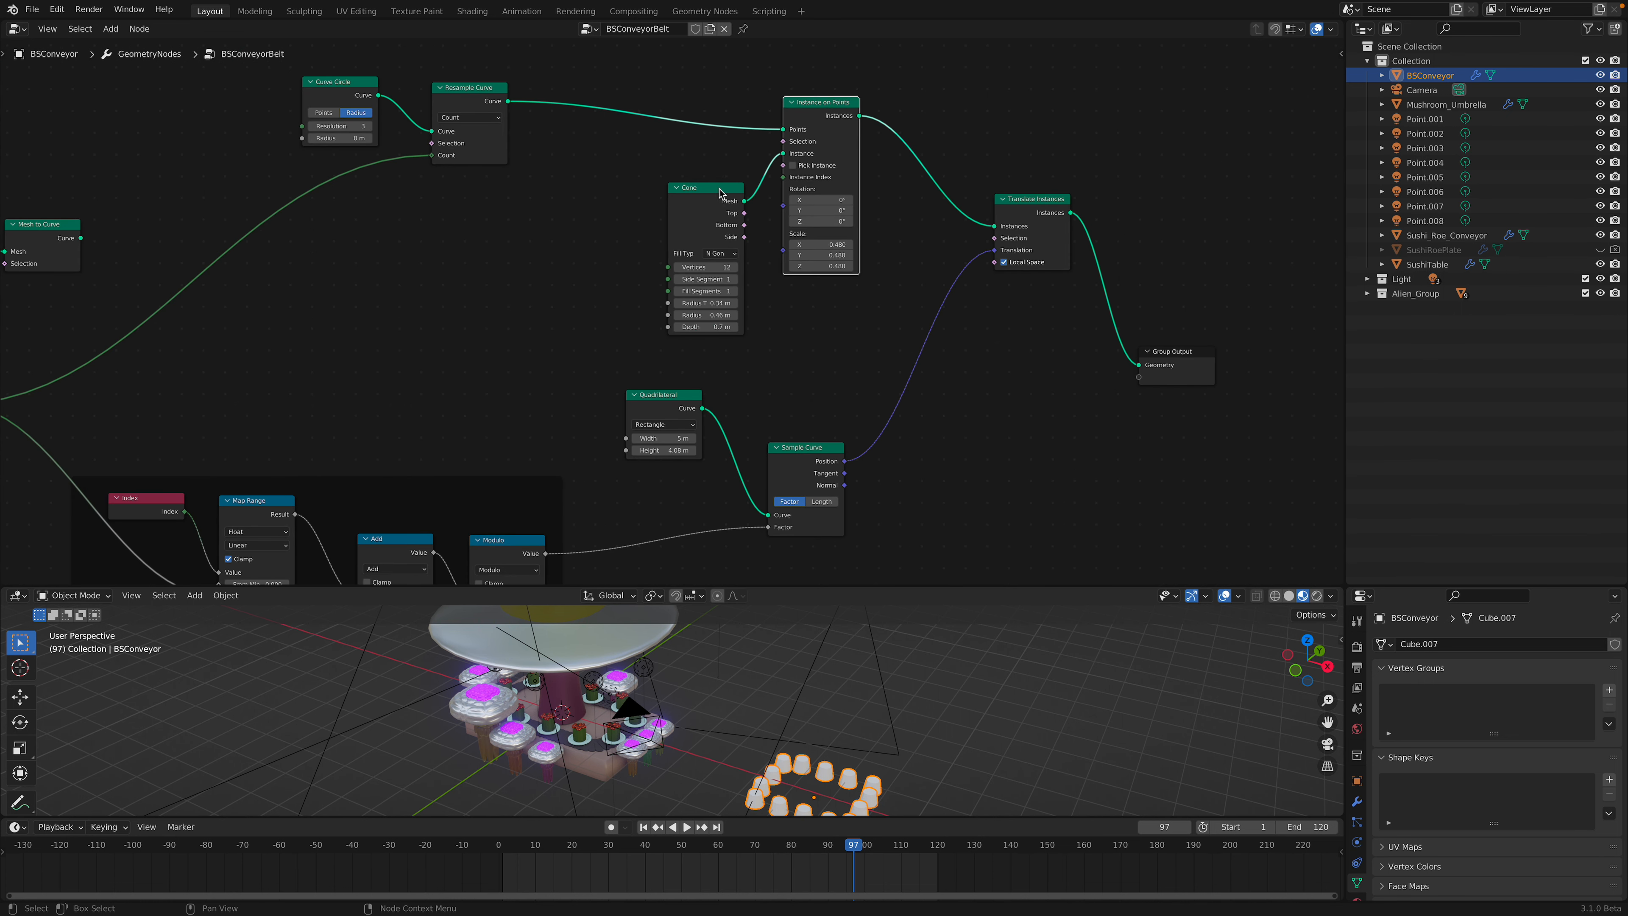
{"action": "left_click_drag", "start_coordinate": [725, 195], "coordinate": [722, 169]}
{"action": "left_click_drag", "start_coordinate": [990, 200], "coordinate": [956, 185]}
{"action": "left_click_drag", "start_coordinate": [1170, 349], "coordinate": [1091, 314]}
{"action": "middle_click_drag", "start_coordinate": [1092, 314], "coordinate": [1186, 334]}
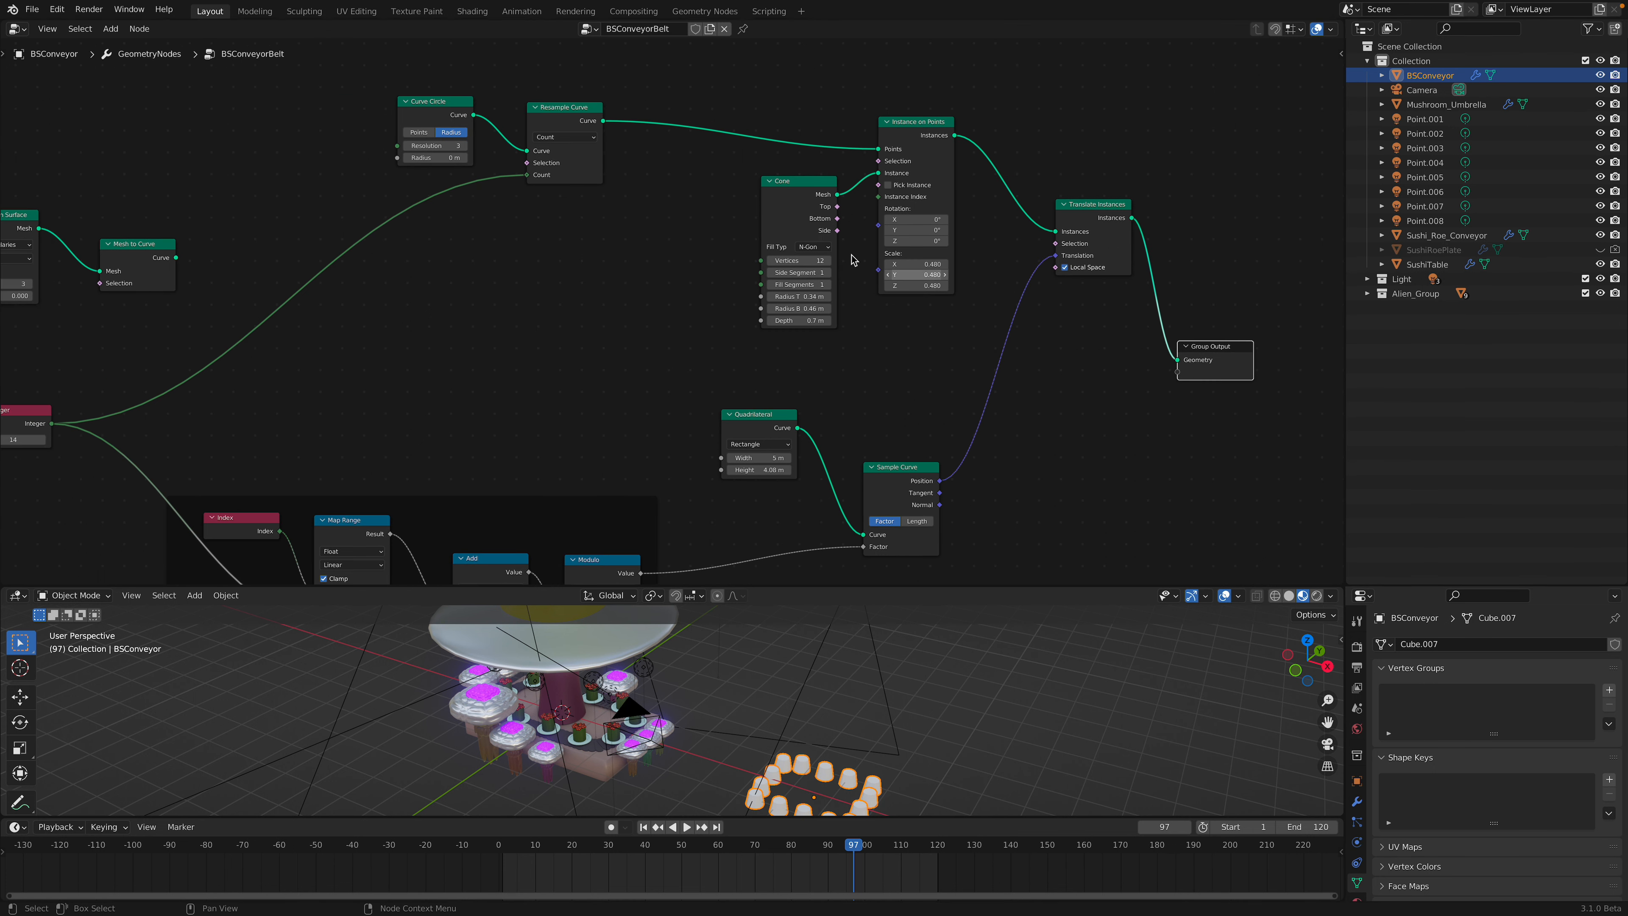
{"action": "left_click_drag", "start_coordinate": [579, 121], "coordinate": [610, 125]}
{"action": "left_click_drag", "start_coordinate": [441, 110], "coordinate": [453, 107]}
Step: Select the unconnected Mesh Circle and Noise Texture branch ending in Mesh to Curve and move it as a group
{"action": "middle_click_drag", "start_coordinate": [590, 253], "coordinate": [917, 253]}
{"action": "scroll", "coordinate": [769, 255], "scroll_direction": "down", "scroll_amount": 2}
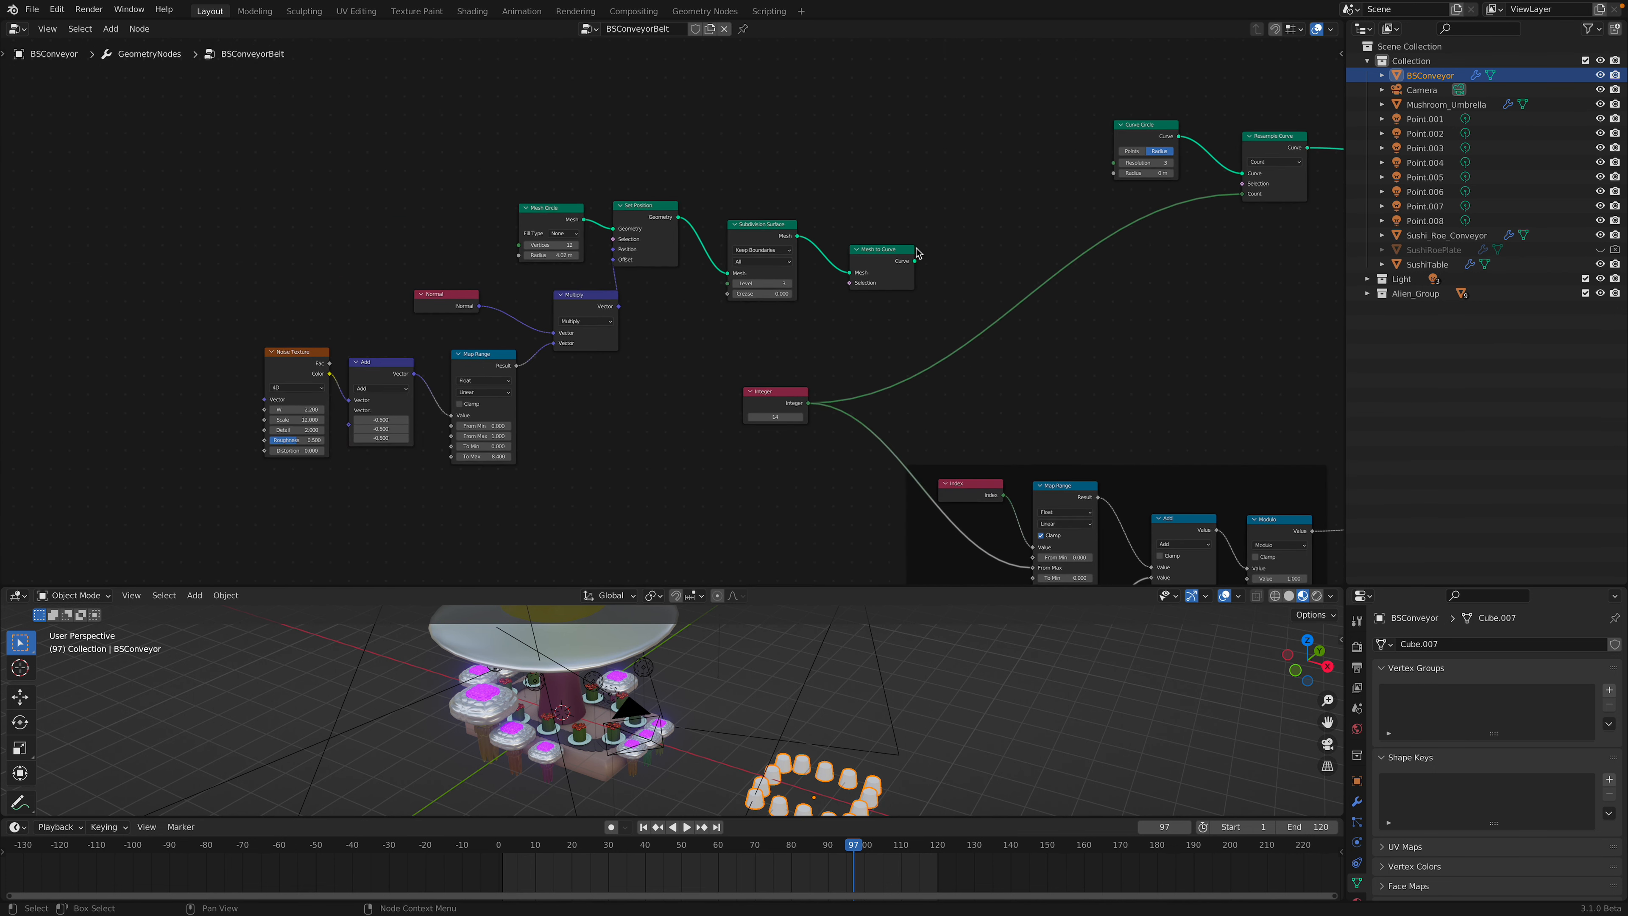
{"action": "scroll", "coordinate": [483, 228], "scroll_direction": "down", "scroll_amount": 1}
{"action": "mouse_move", "coordinate": [338, 190]}
{"action": "left_mouse_down"}
{"action": "mouse_move", "coordinate": [687, 356]}
{"action": "mouse_move", "coordinate": [844, 379]}
{"action": "left_mouse_up"}
{"action": "key", "text": "g"}
{"action": "left_click", "coordinate": [914, 403]}
Step: Enlarge the 3D viewport again while keeping the whole conveyor tree in view, and look closer at the scene
{"action": "middle_click_drag", "start_coordinate": [912, 403], "coordinate": [976, 466], "text": "ctrl"}
{"action": "middle_click_drag", "start_coordinate": [976, 466], "coordinate": [882, 314]}
{"action": "middle_click_drag", "start_coordinate": [882, 314], "coordinate": [856, 394]}
{"action": "middle_click_drag", "start_coordinate": [900, 625], "coordinate": [967, 614]}
{"action": "left_click_drag", "start_coordinate": [968, 584], "coordinate": [959, 380]}
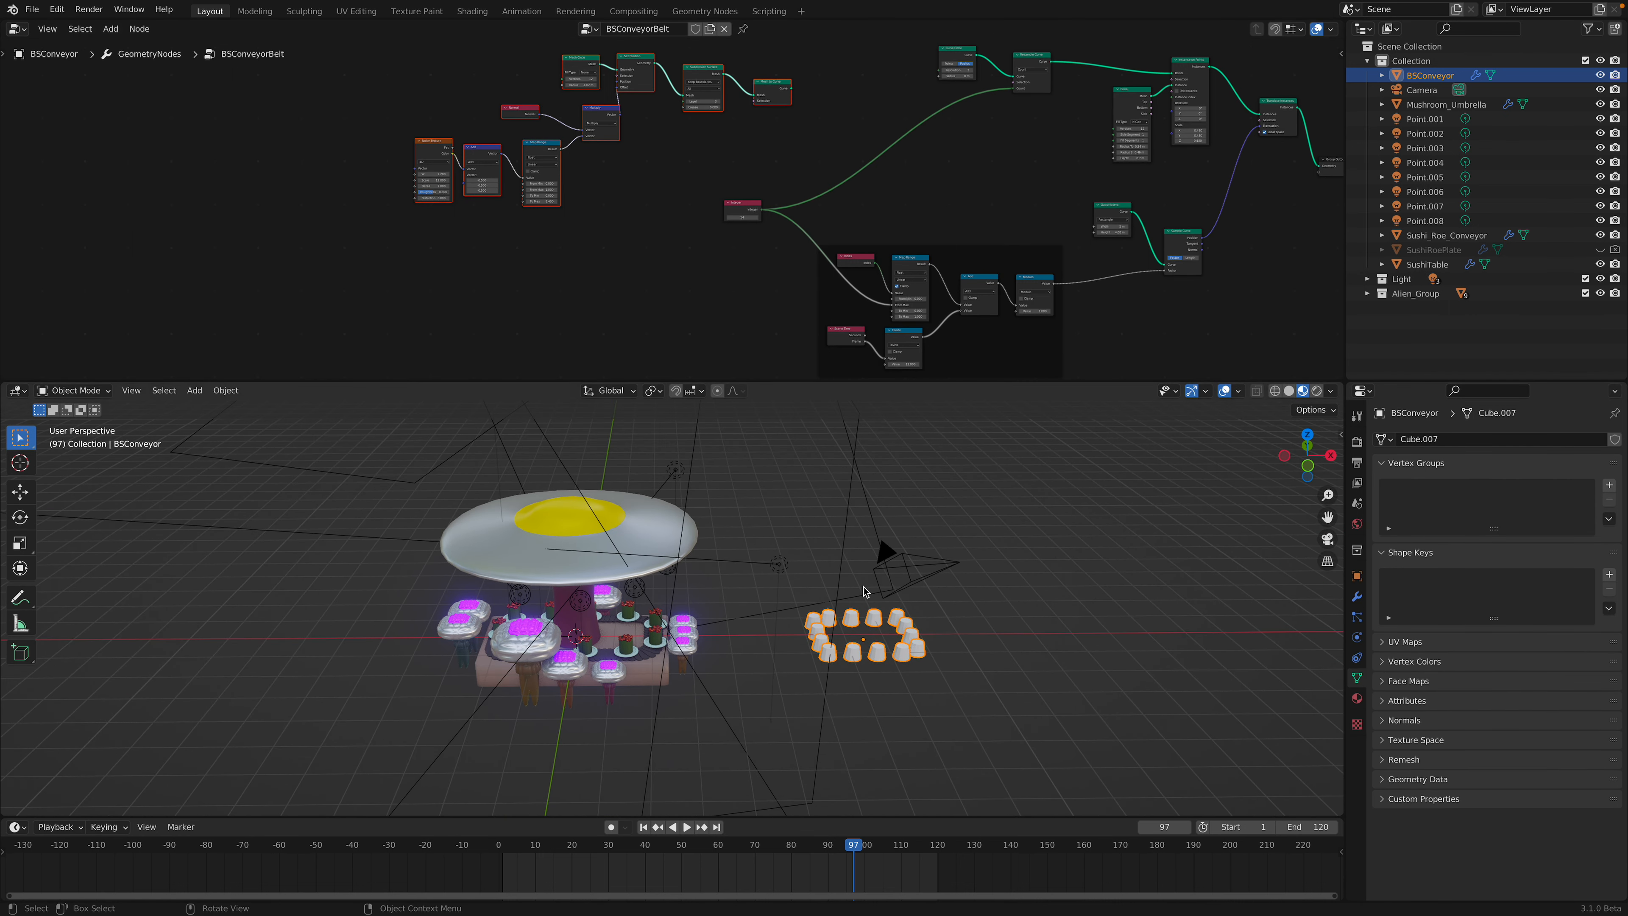
{"action": "scroll", "coordinate": [874, 558], "scroll_direction": "up", "scroll_amount": 3}
{"action": "scroll", "coordinate": [730, 261], "scroll_direction": "down", "scroll_amount": 2}
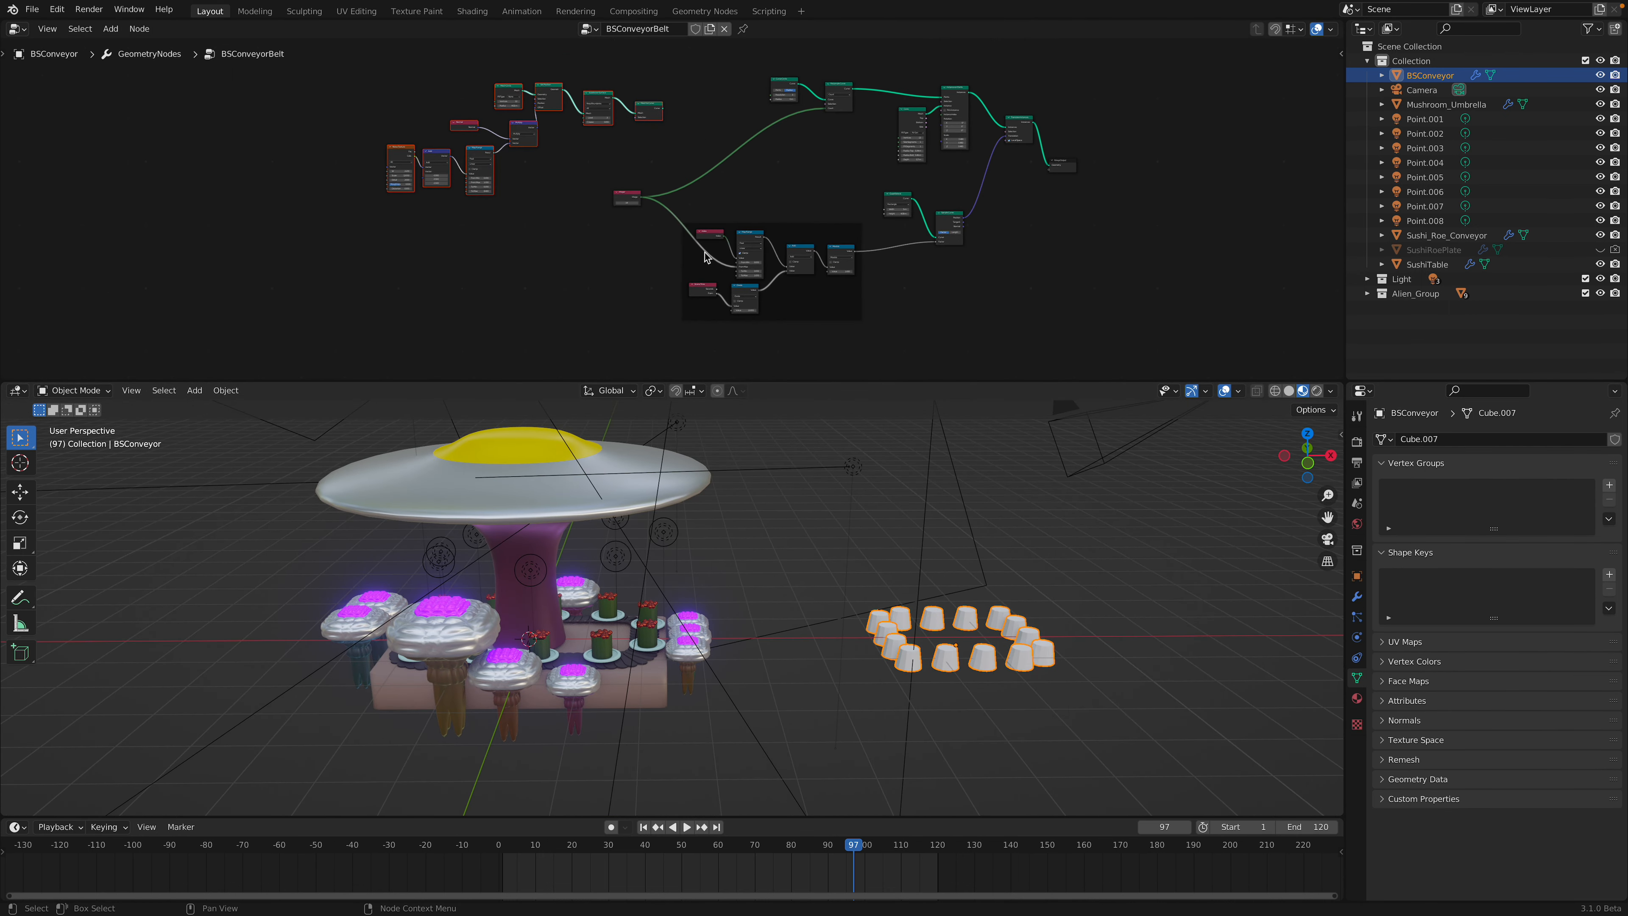
Step: Review the complete conveyor node tree, and play and stop the animation to check the moving cones
{"action": "middle_click_drag", "start_coordinate": [704, 252], "coordinate": [647, 261]}
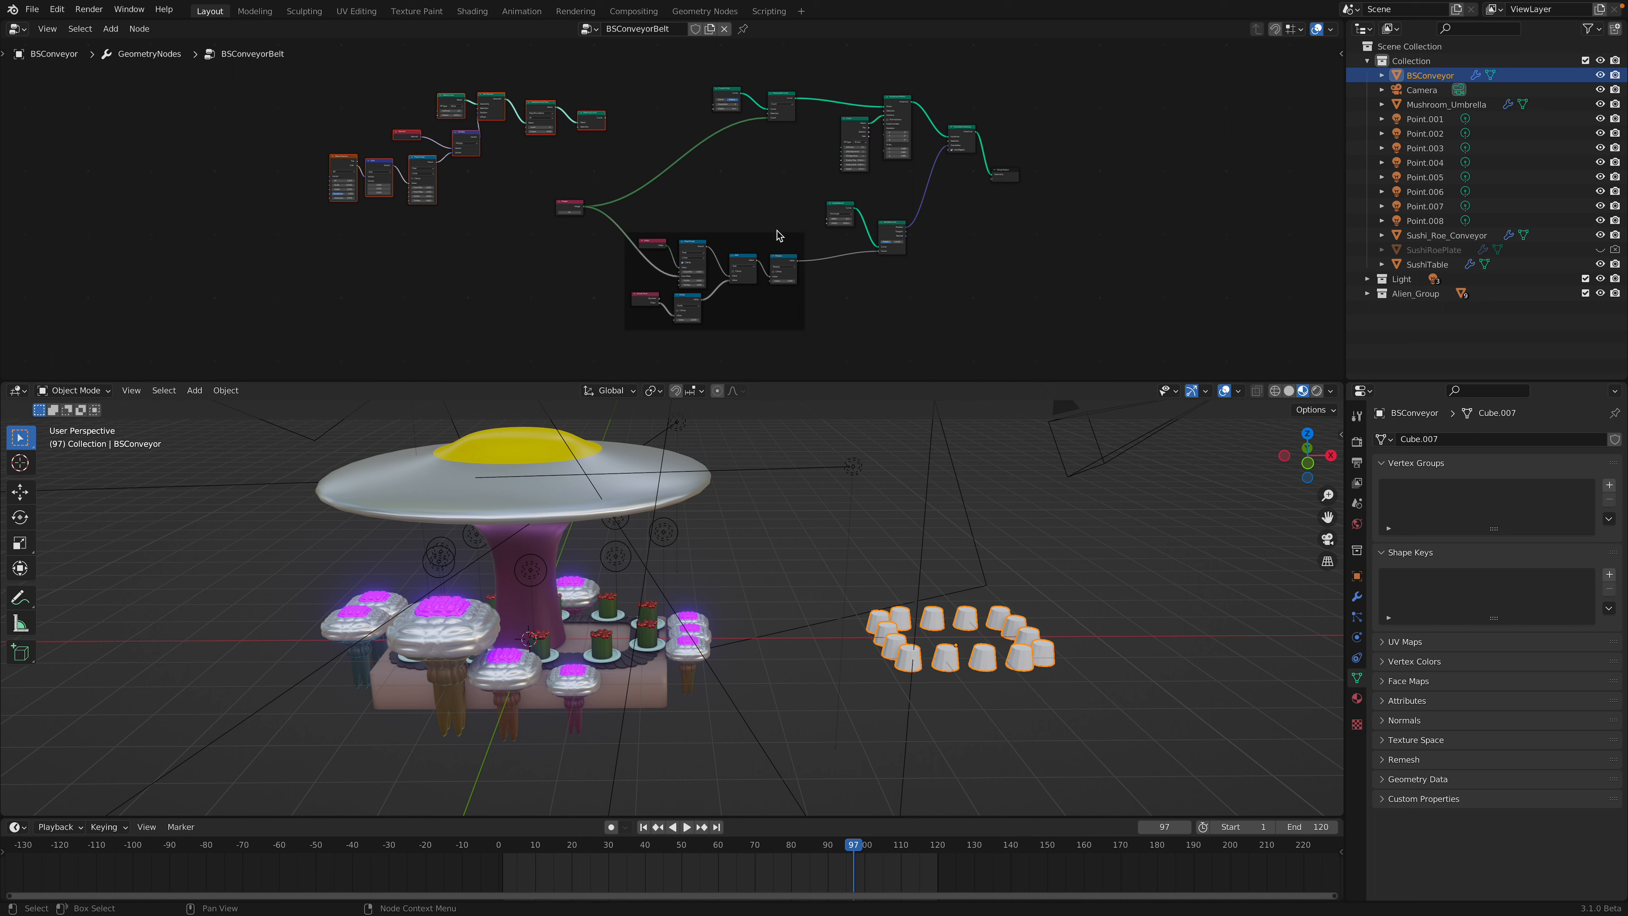
{"action": "scroll", "coordinate": [787, 233], "scroll_direction": "up", "scroll_amount": 3}
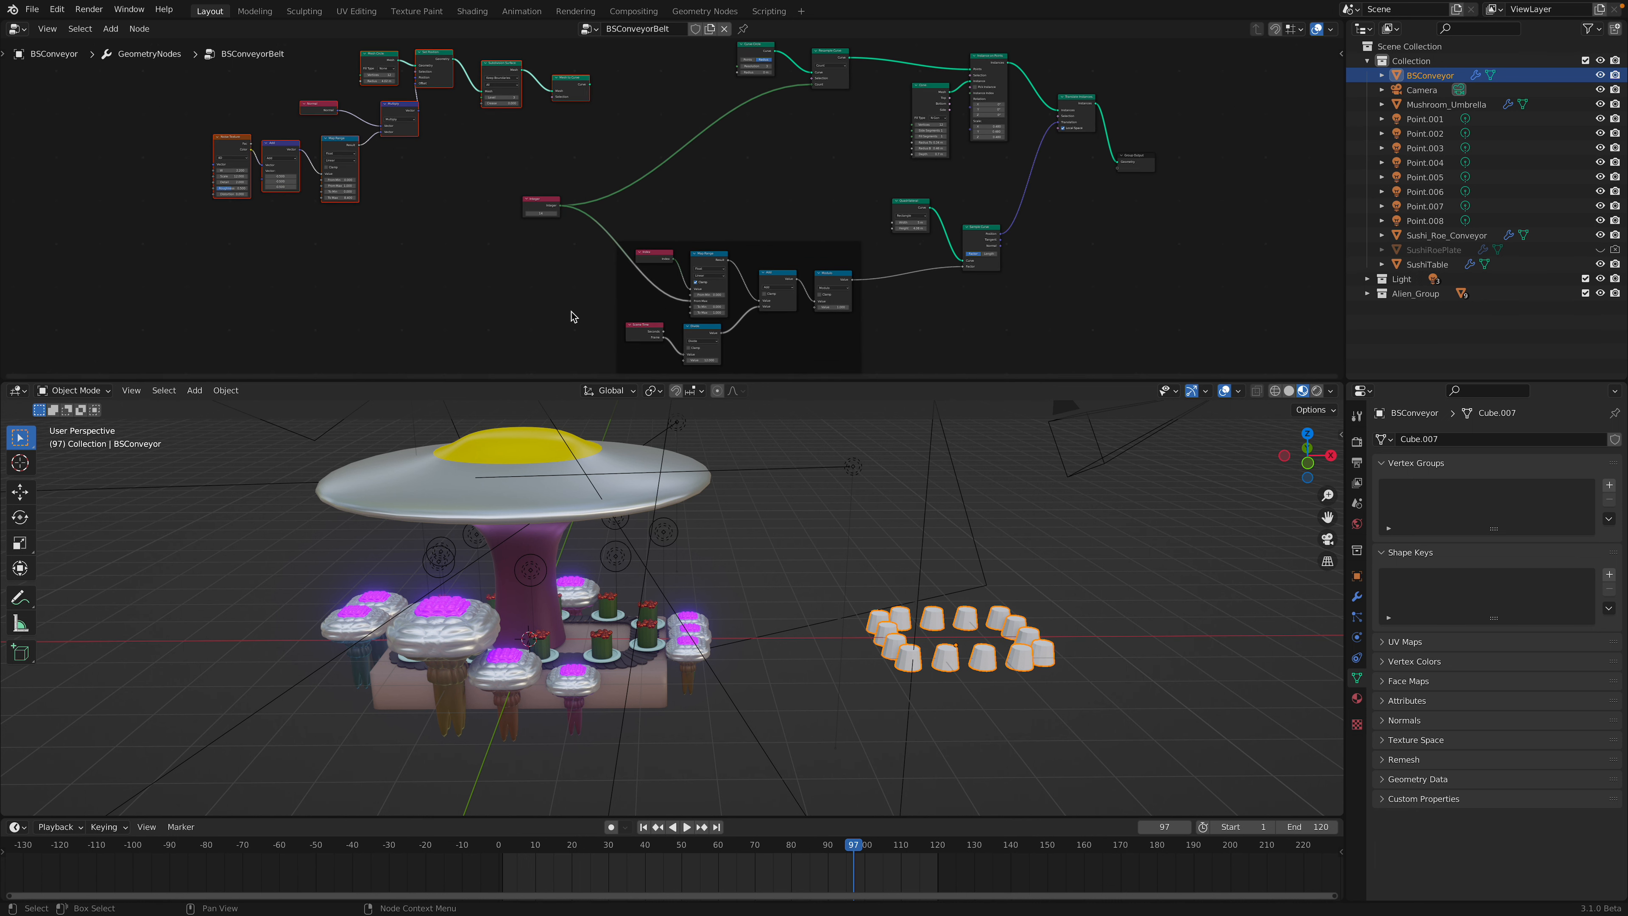
{"action": "scroll", "coordinate": [742, 263], "scroll_direction": "down", "scroll_amount": 1}
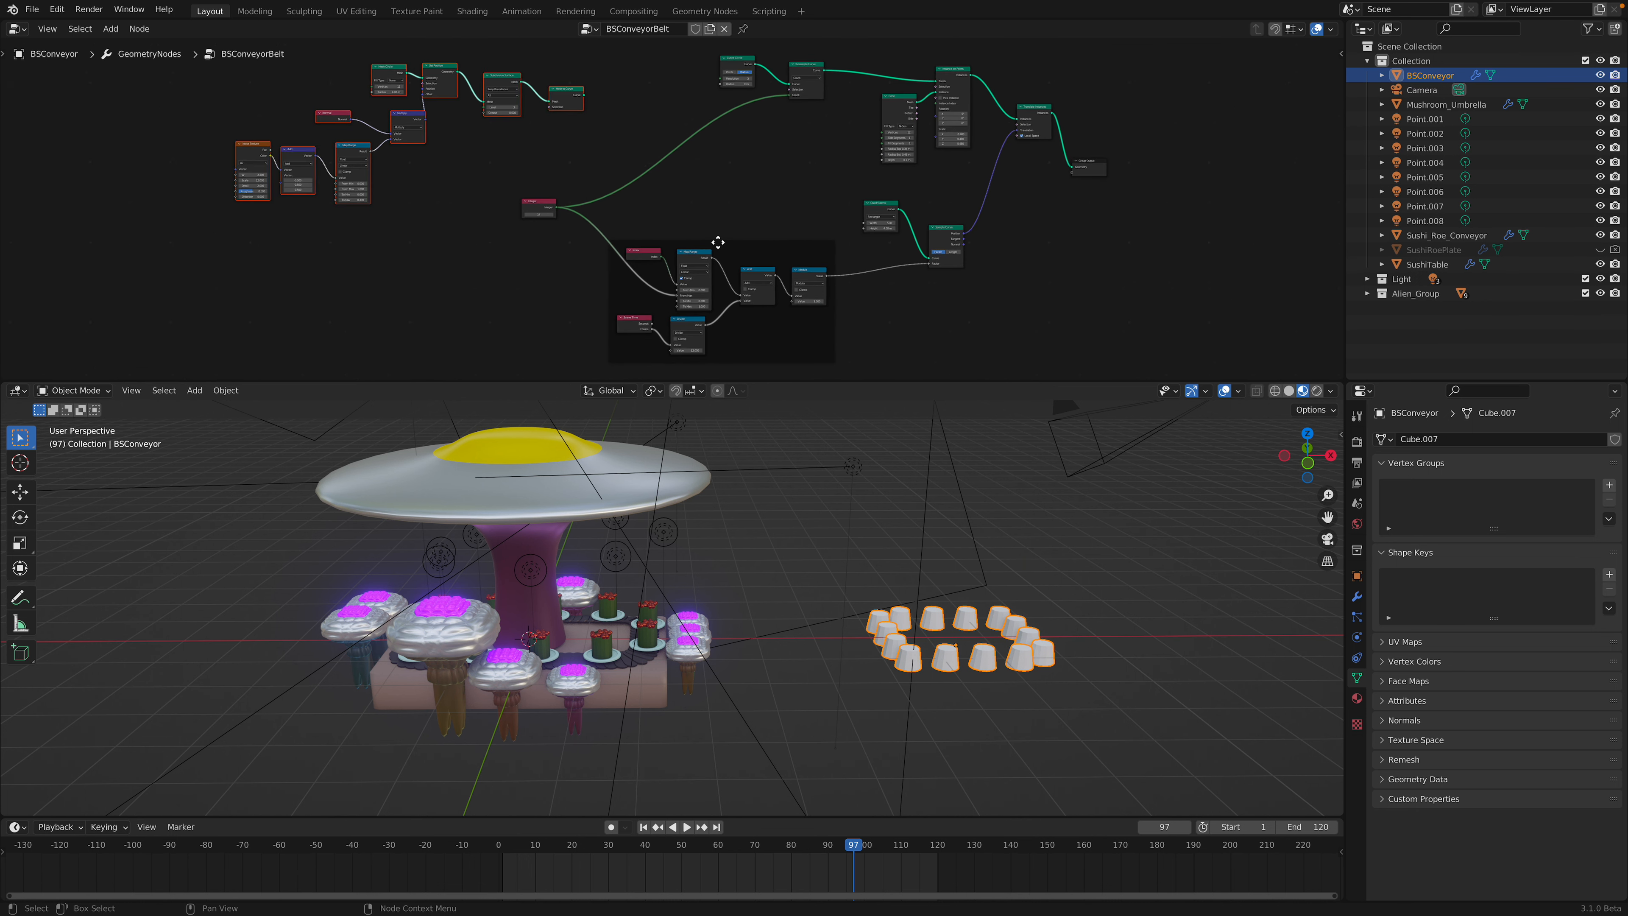
{"action": "middle_click_drag", "start_coordinate": [708, 195], "coordinate": [801, 182]}
{"action": "key", "text": "space"}
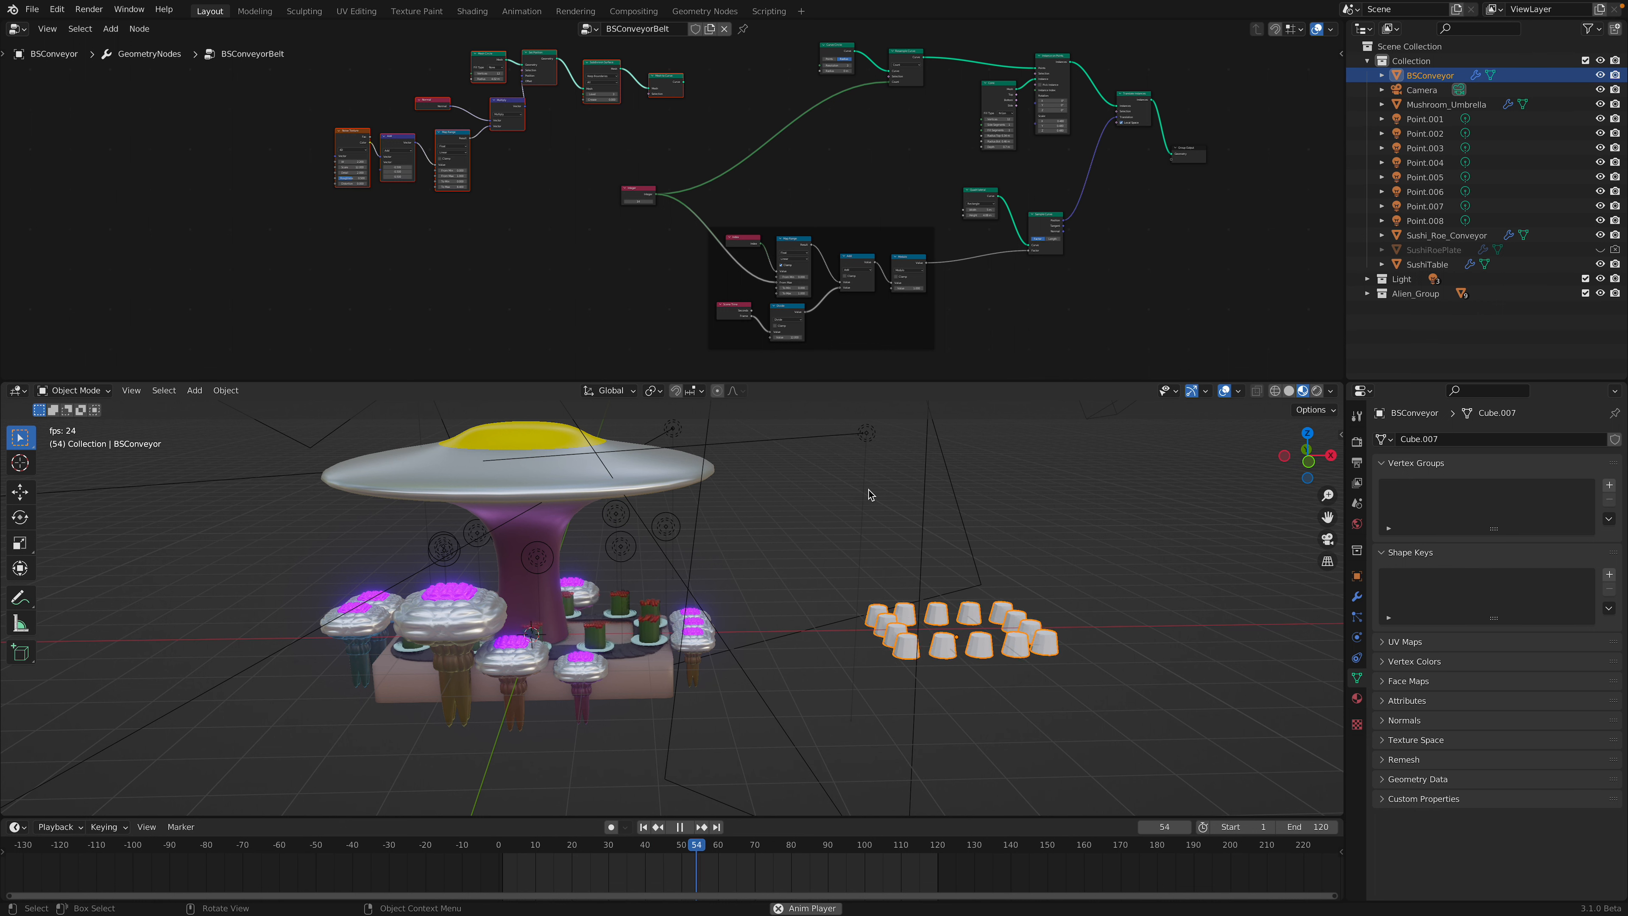
{"action": "key", "text": "space"}
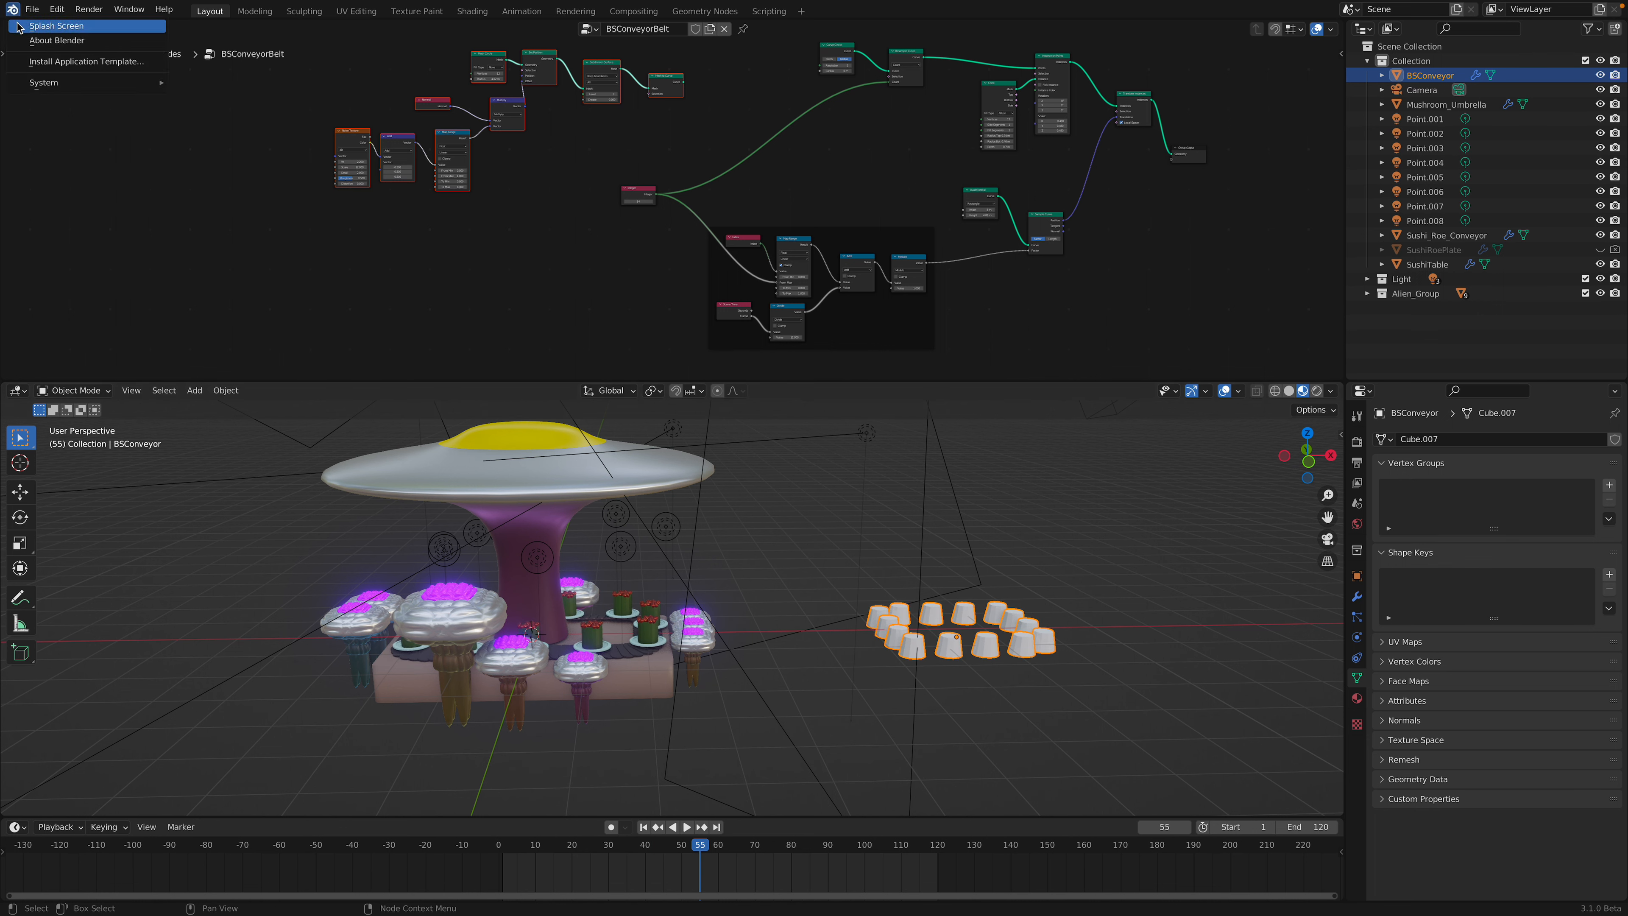
Step: Show the splash screen with the program version and close it
{"action": "left_click", "coordinate": [57, 26]}
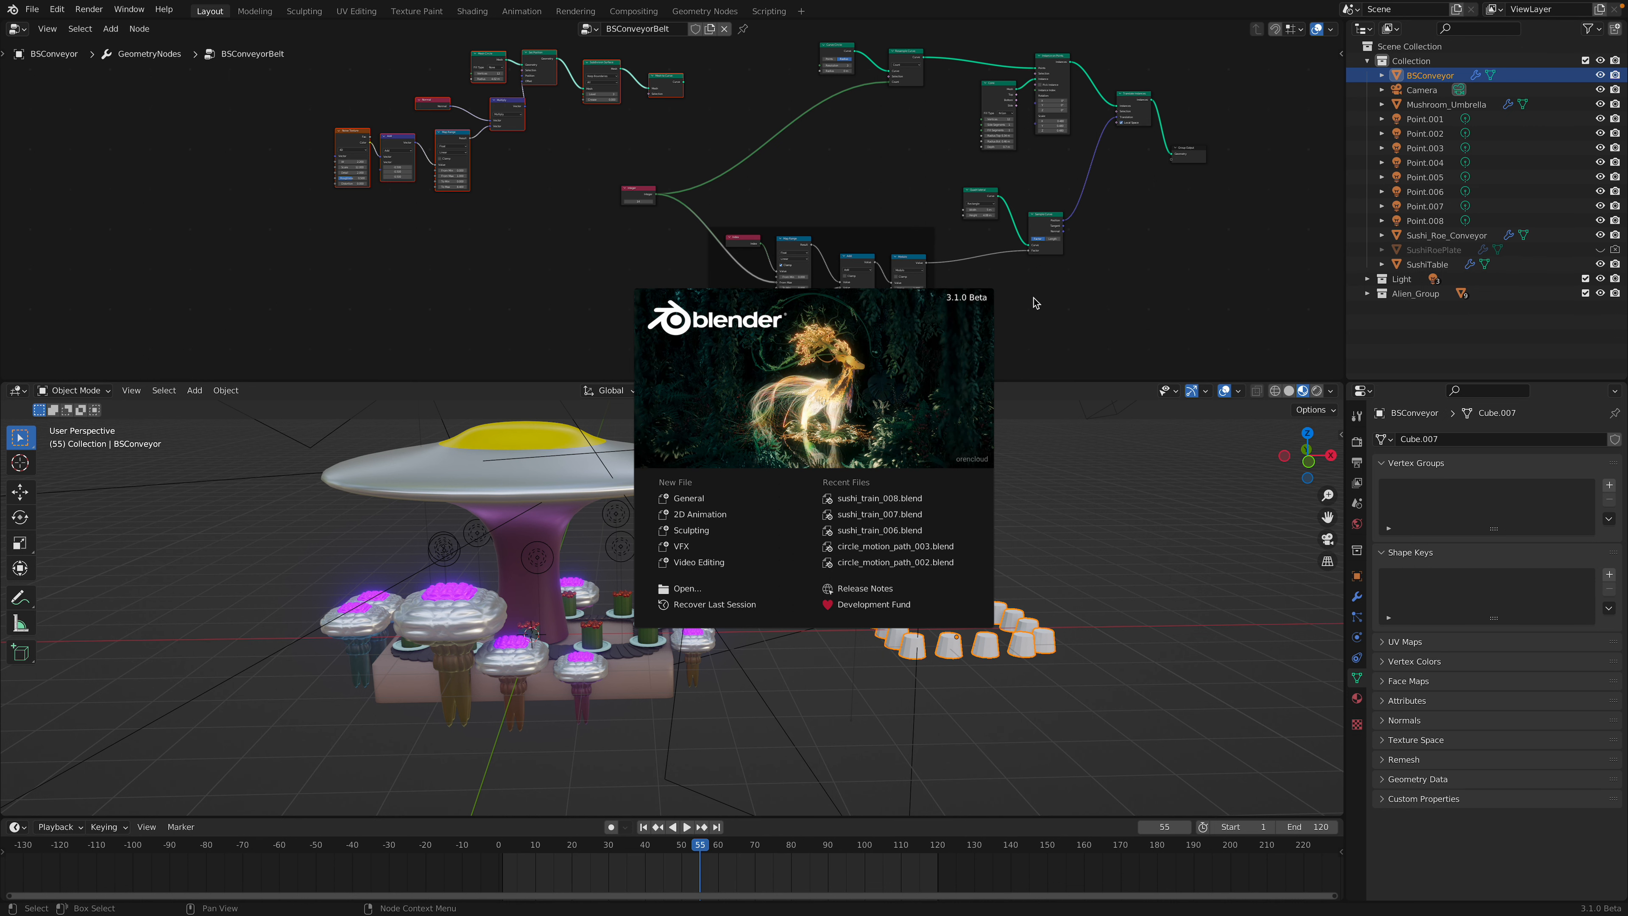
{"action": "left_click", "coordinate": [1216, 272]}
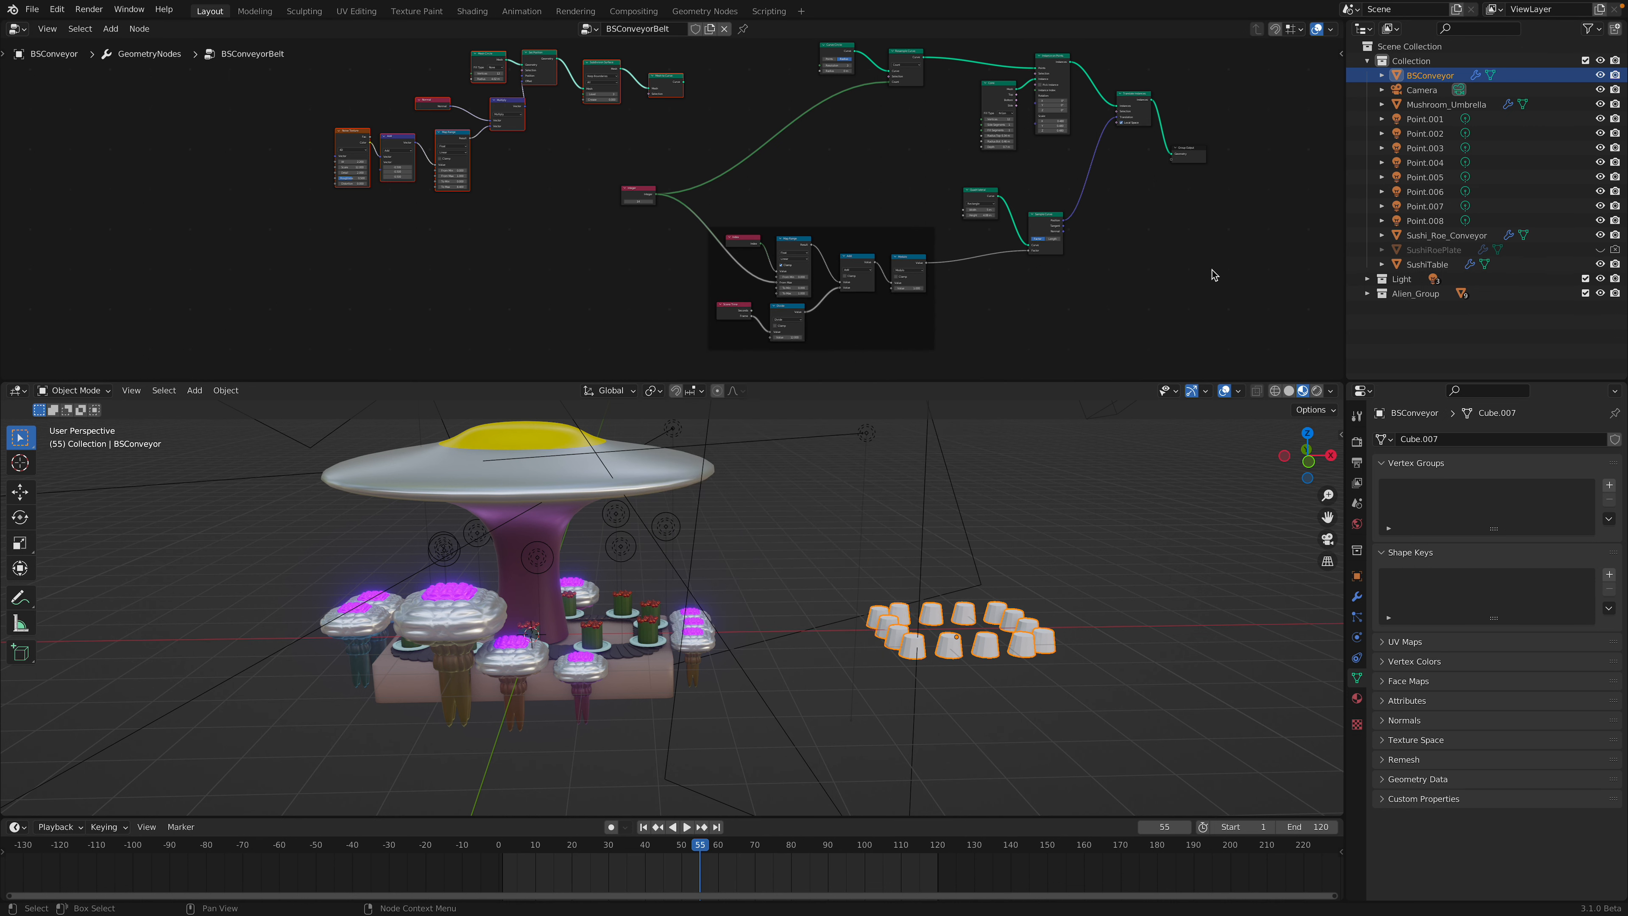
Step: Circle the sushi table and the cone ring for a final view of the scene and its node tree
{"action": "middle_click_drag", "start_coordinate": [958, 474], "coordinate": [1173, 468]}
{"action": "middle_click_drag", "start_coordinate": [756, 523], "coordinate": [955, 530]}
{"action": "scroll", "coordinate": [938, 524], "scroll_direction": "up", "scroll_amount": 2}
{"action": "middle_click_drag", "start_coordinate": [488, 539], "coordinate": [761, 607]}
{"action": "scroll", "coordinate": [763, 610], "scroll_direction": "down", "scroll_amount": 3}
{"action": "scroll", "coordinate": [922, 252], "scroll_direction": "down", "scroll_amount": 2}
{"action": "middle_click_drag", "start_coordinate": [922, 254], "coordinate": [888, 230]}
{"action": "mouse_move", "coordinate": [1268, 1]}
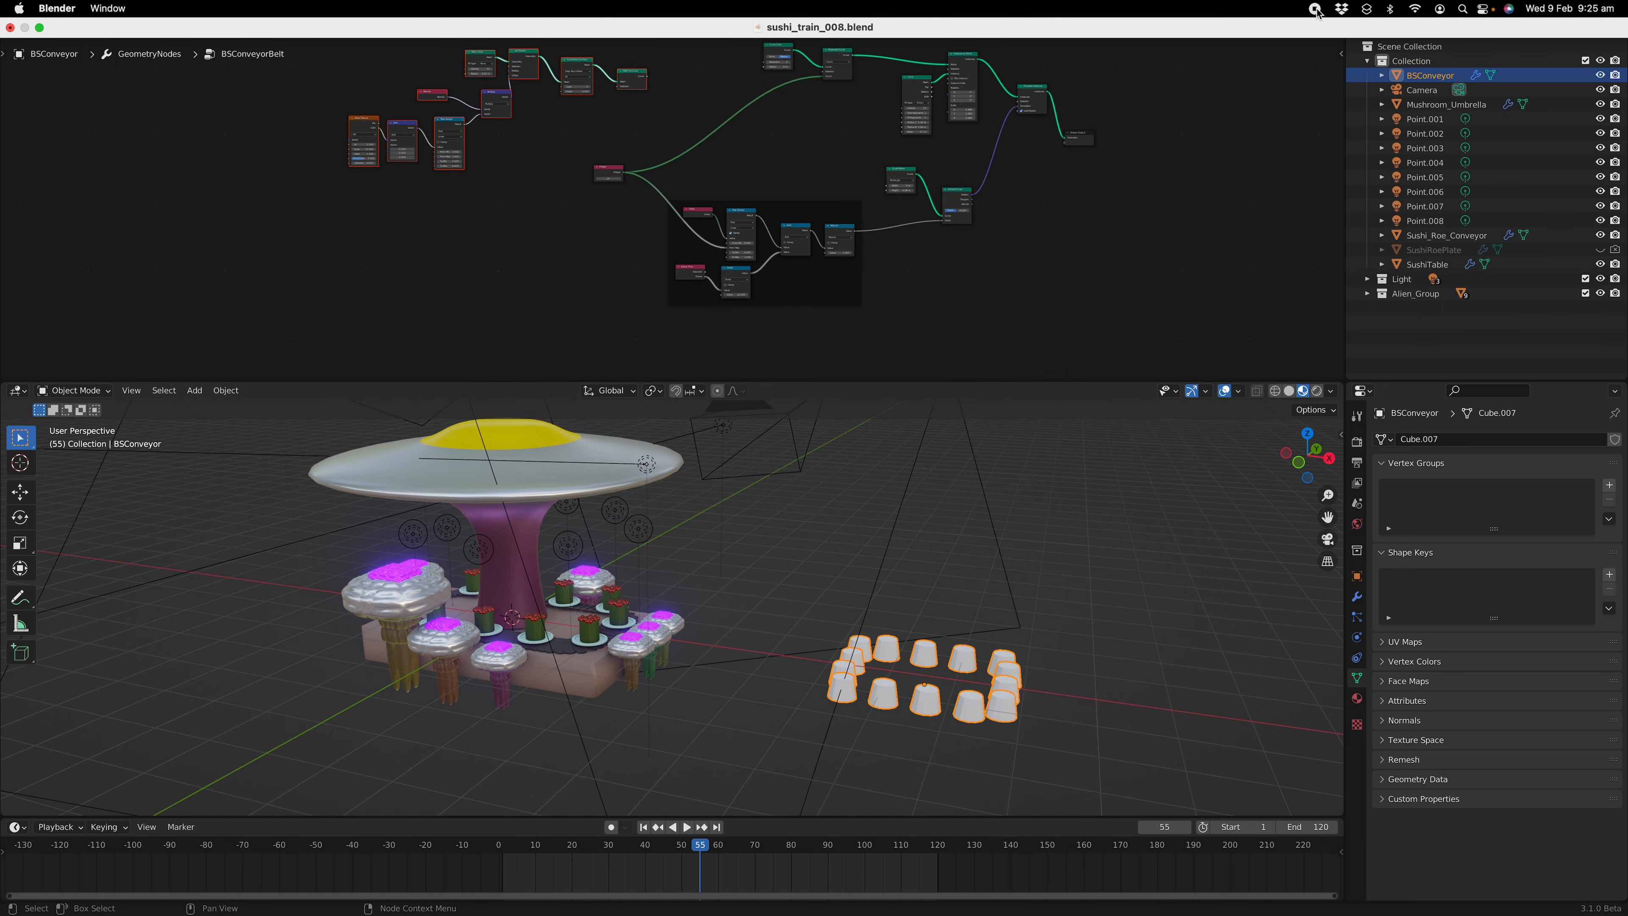